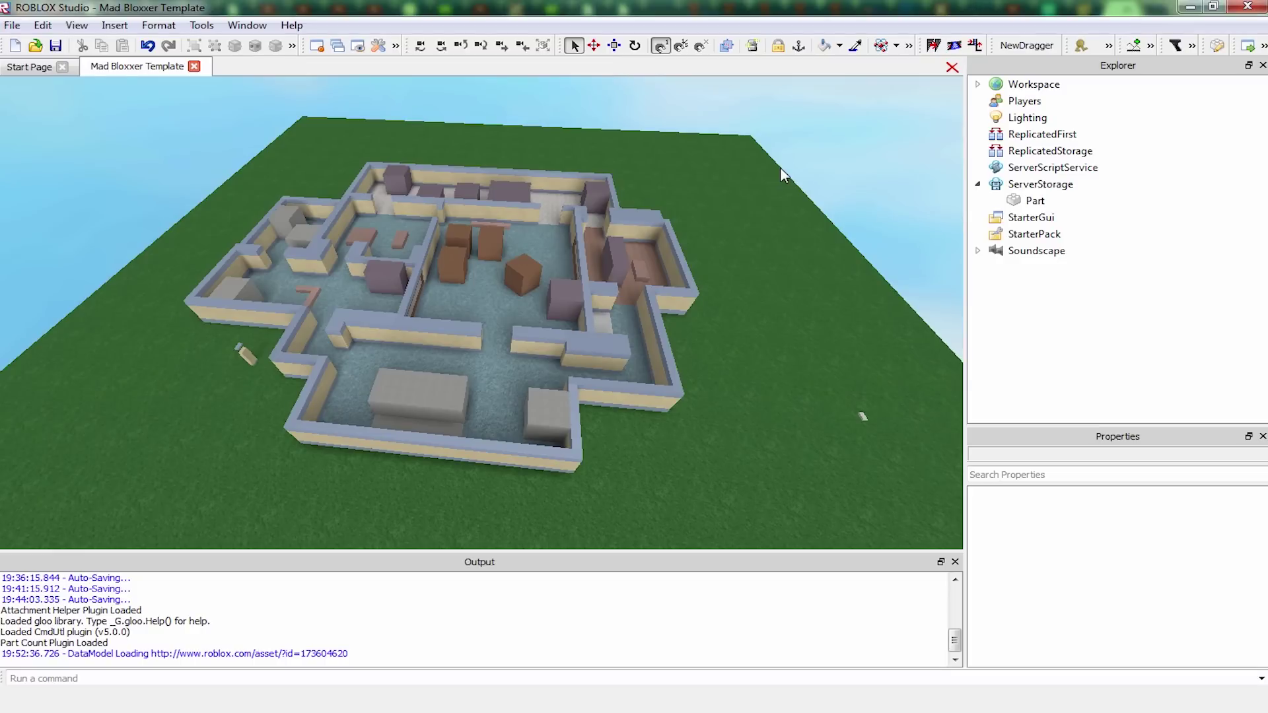
# Group all the workspace parts from BasePlate through the last Window into a single model
pyautogui.press('w')
pyautogui.moveTo(781, 169); pyautogui.dragTo(782, 169, button='right')
pyautogui.press('a')
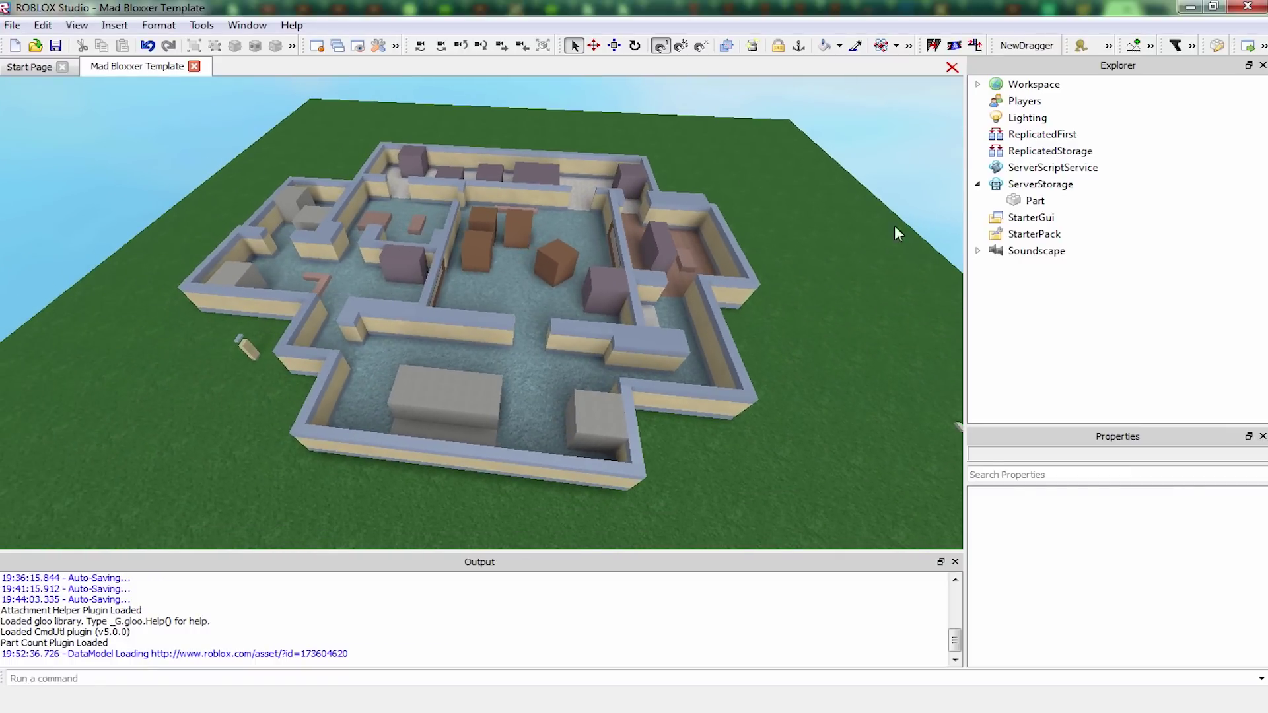
pyautogui.click(979, 84)
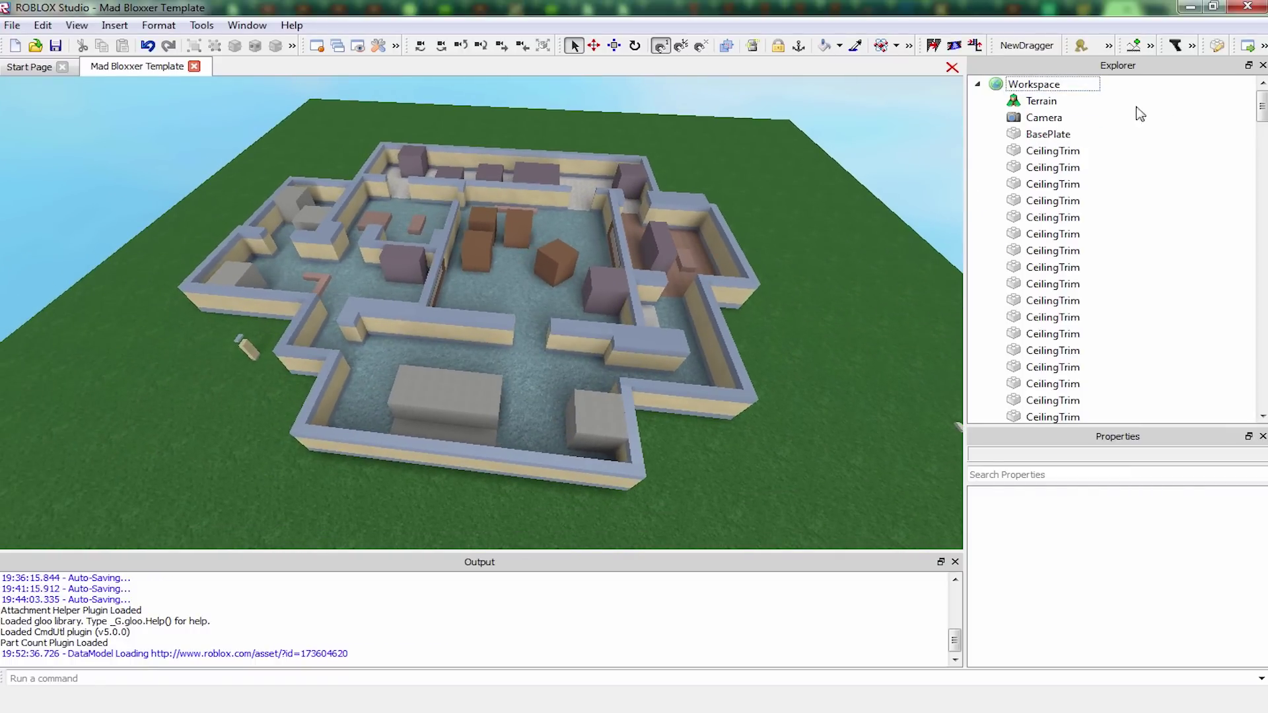
pyautogui.moveTo(1262, 107); pyautogui.dragTo(1262, 385)
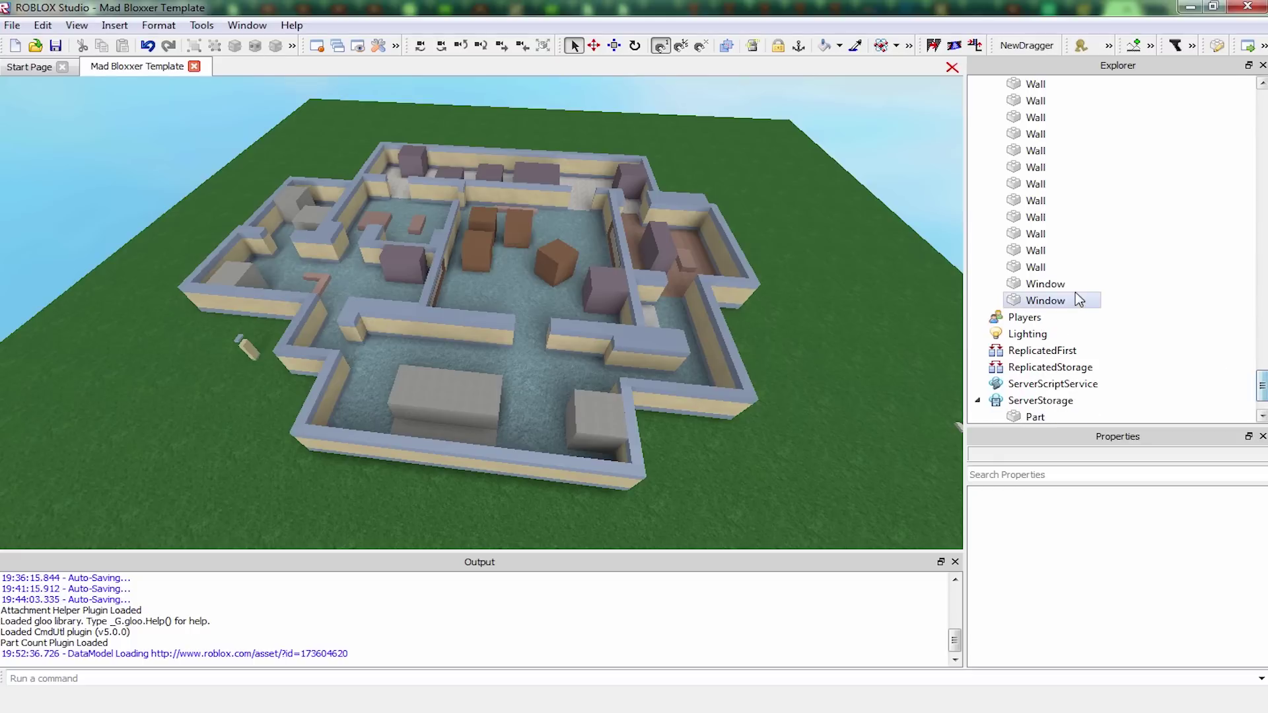
pyautogui.click(1077, 300)
pyautogui.scroll(15, 1065, 256)
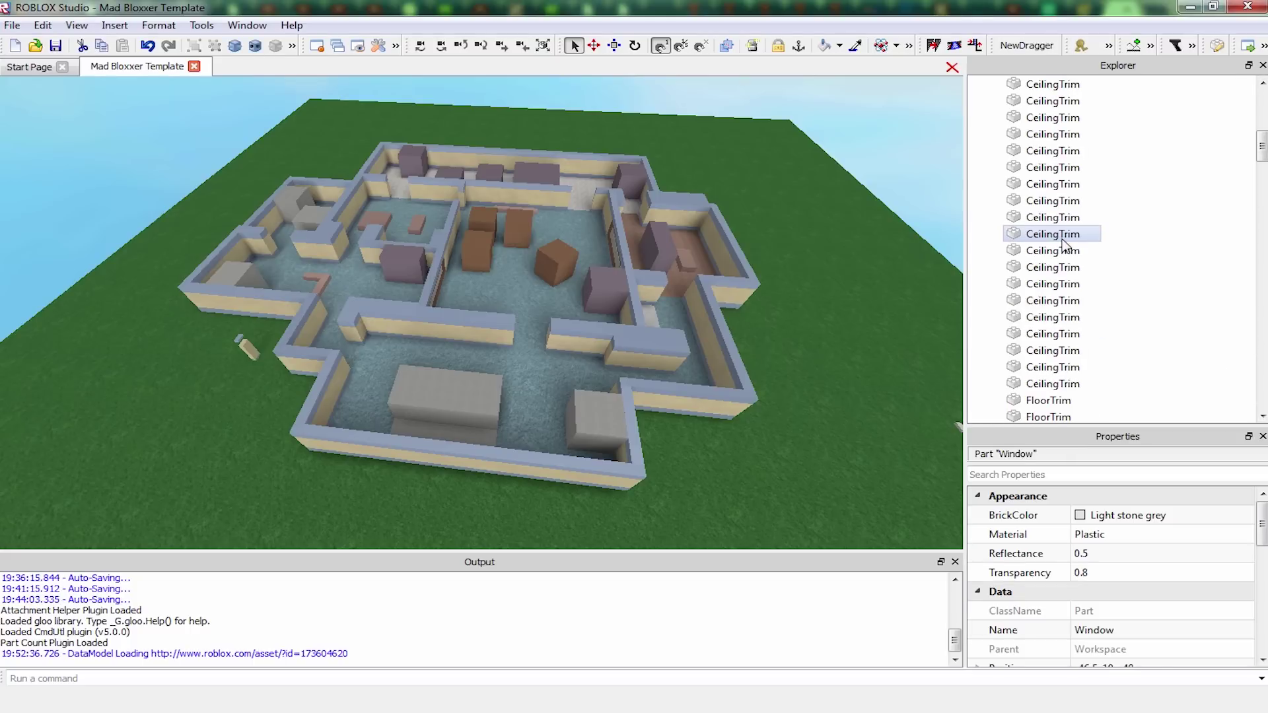
pyautogui.keyDown('shift'); pyautogui.click(1066, 136); pyautogui.keyUp('shift')
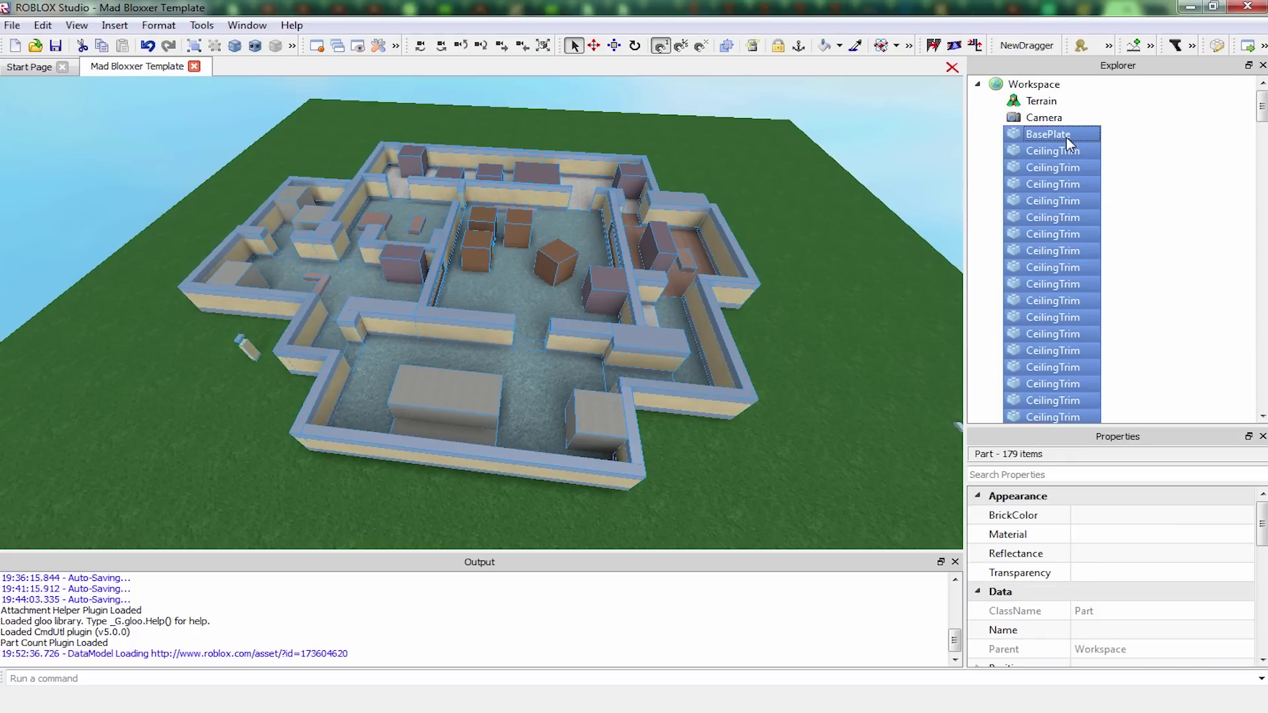
pyautogui.hotkey('ctrl', 'g')
# Rename the grouped model in the Workspace as Map1Office
pyautogui.click(1114, 540)
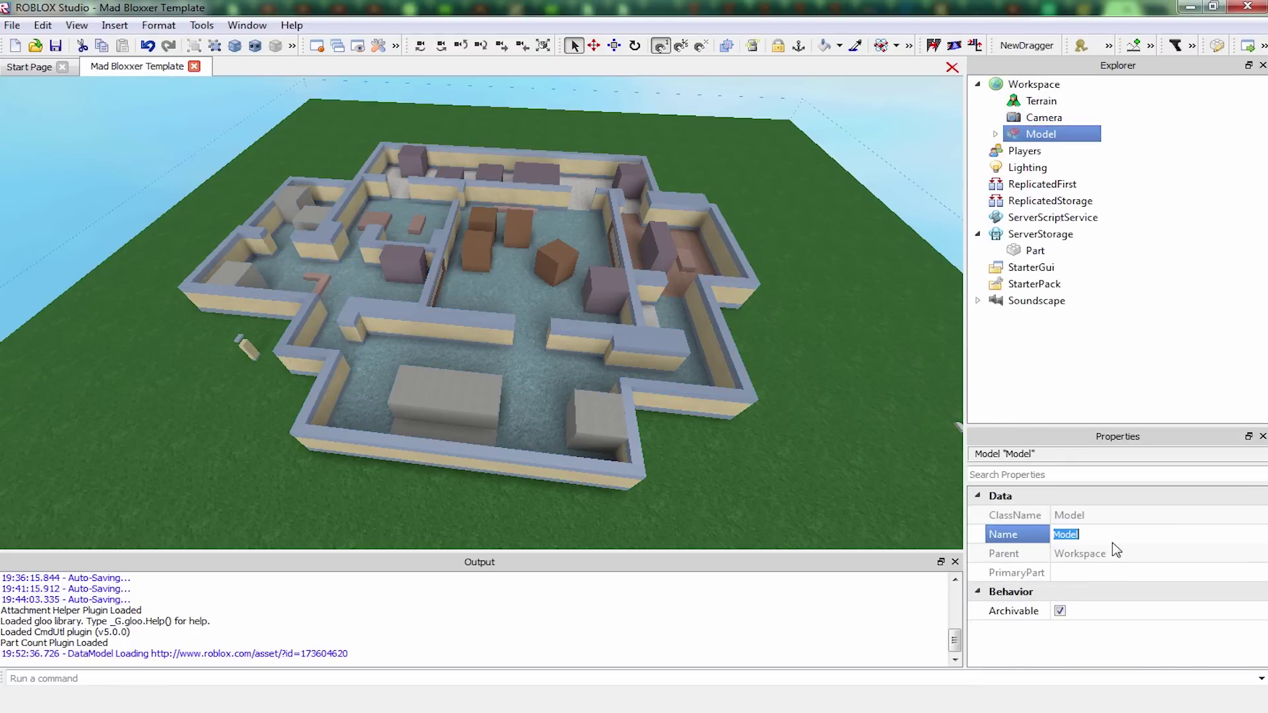
pyautogui.write('Map1Office')
pyautogui.press('Return')
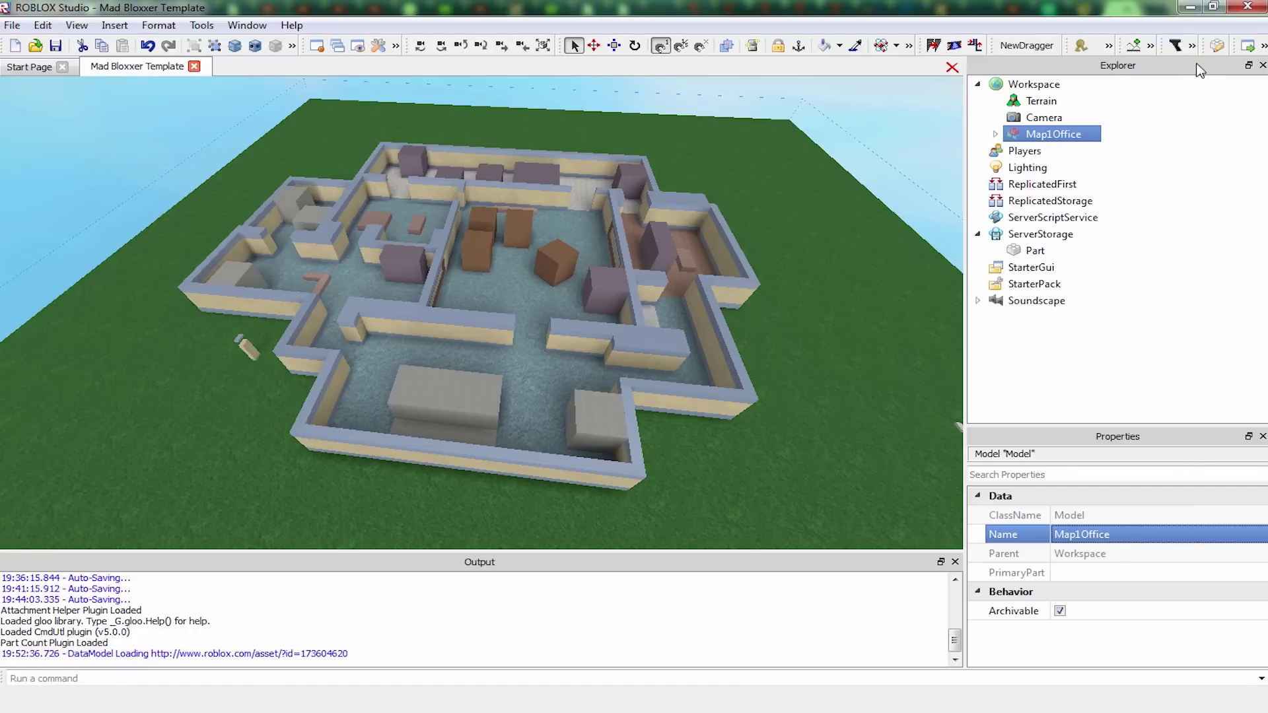
pyautogui.click(1161, 125)
# Insert a new Model into ServerStorage and paste a copy of the Workspace's Map1Office model into it
pyautogui.rightClick(1081, 137)
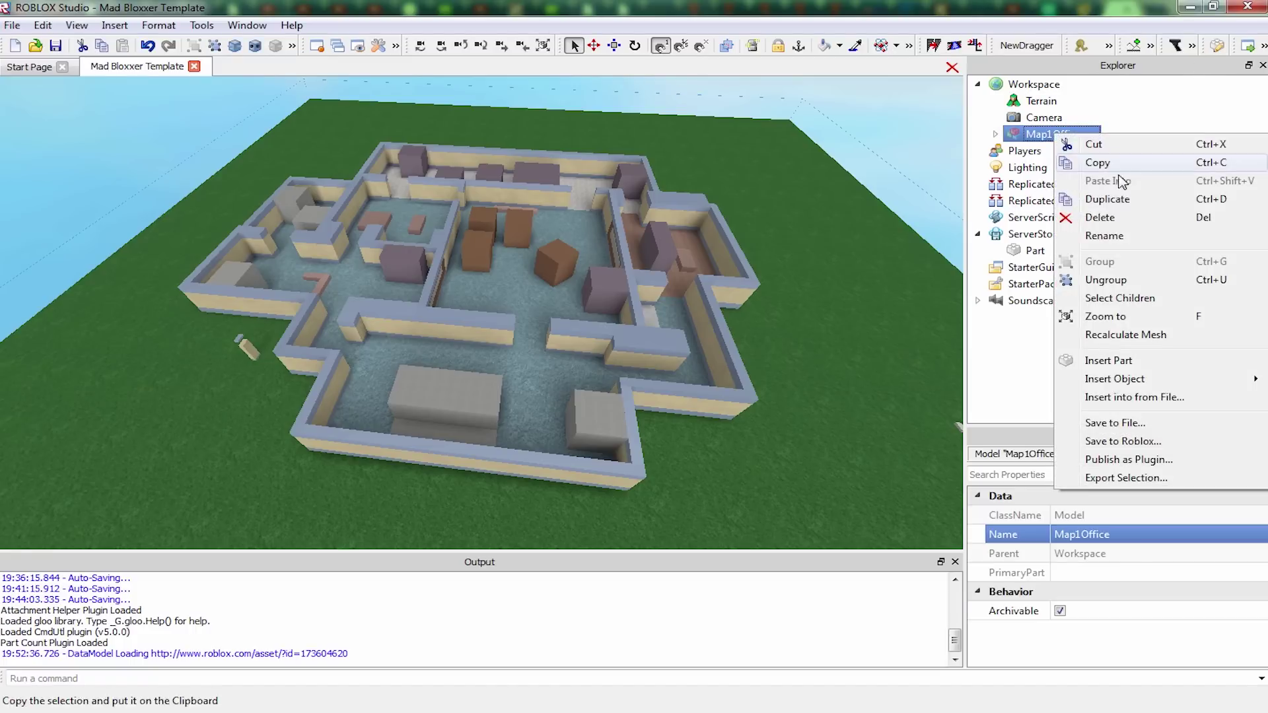
pyautogui.click(1110, 163)
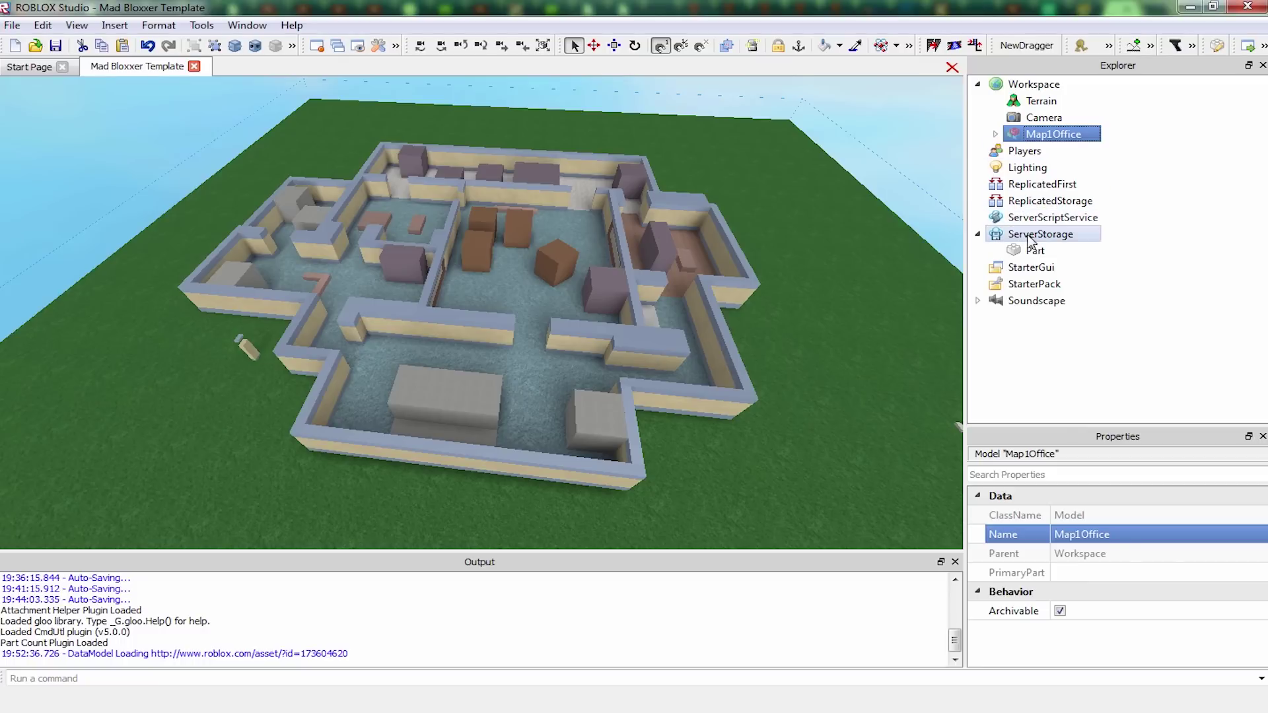
pyautogui.click(1029, 235)
pyautogui.rightClick(1029, 239)
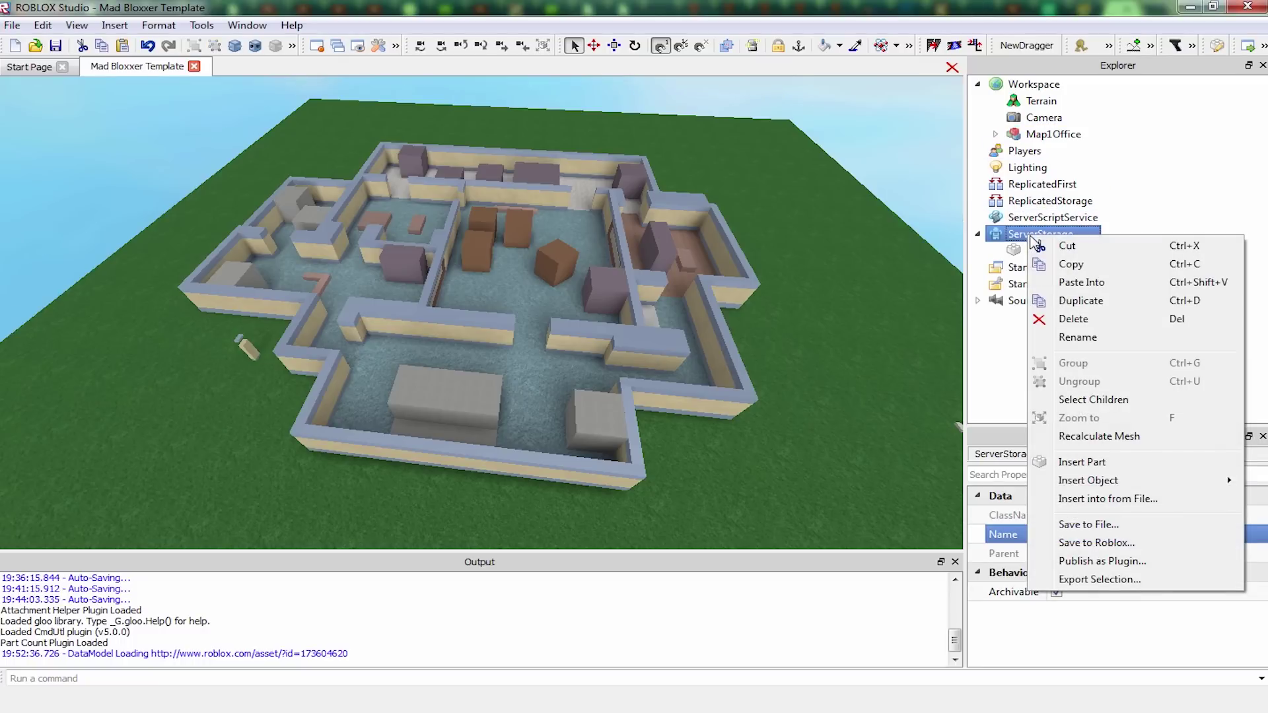
pyautogui.moveTo(1123, 482)
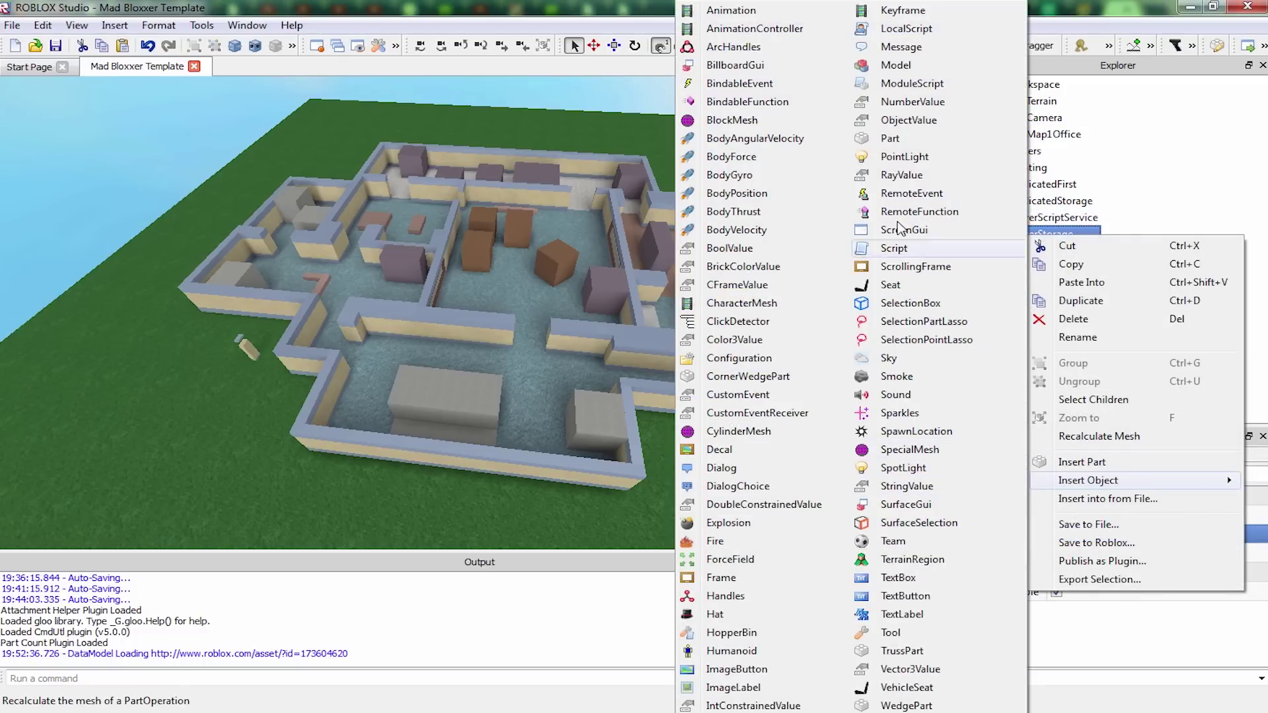
pyautogui.click(924, 70)
pyautogui.click(1041, 251)
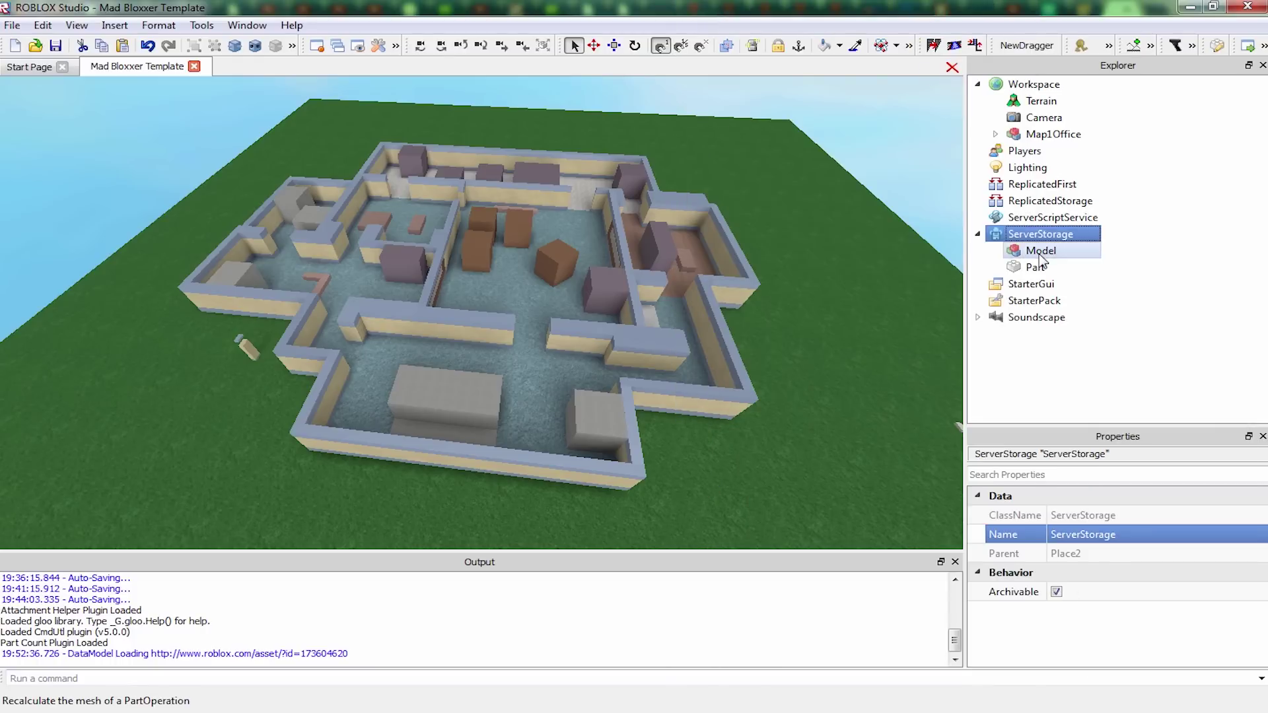
pyautogui.rightClick(1055, 252)
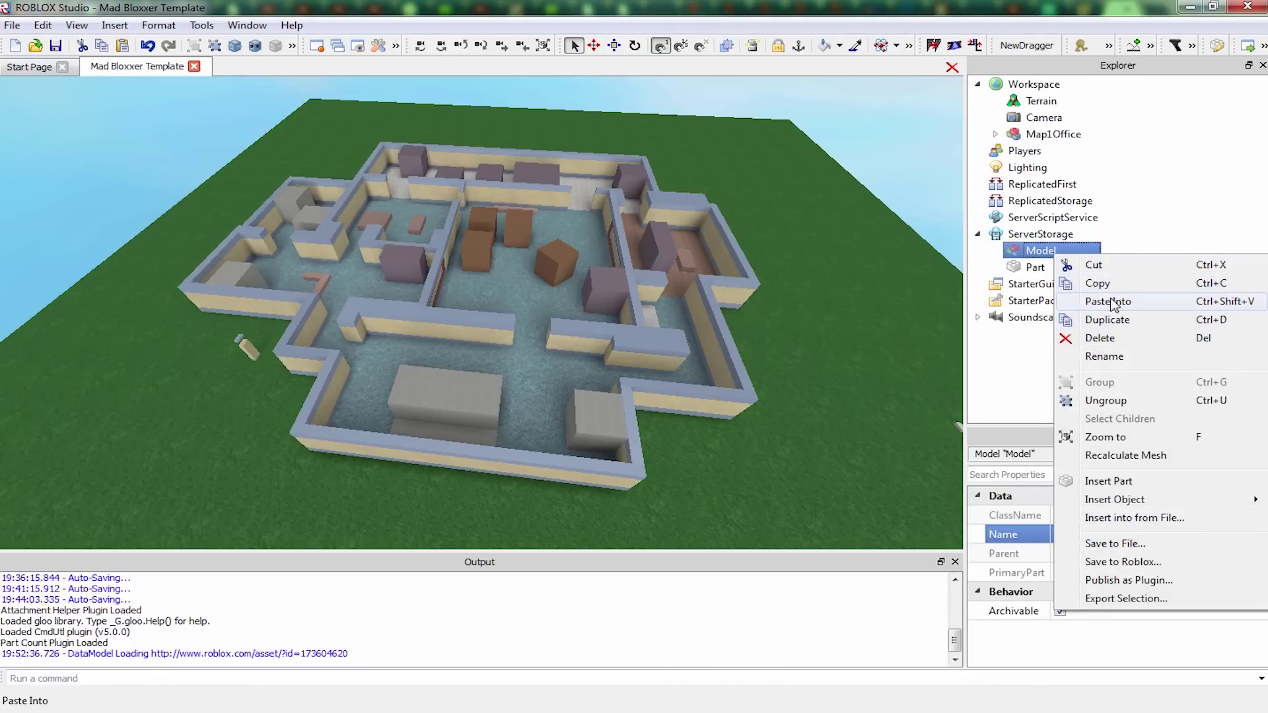
pyautogui.click(1110, 301)
# Rename the new model in ServerStorage that holds the map copy as Maps
pyautogui.click(1054, 253)
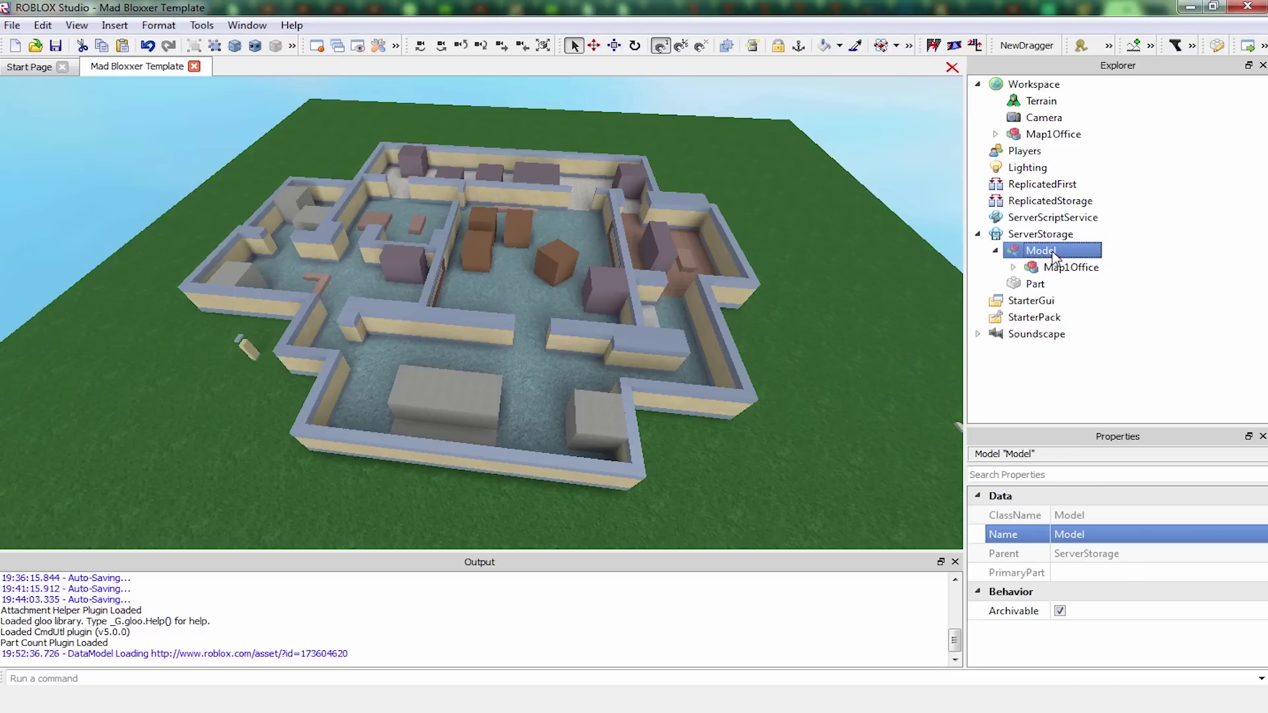
pyautogui.click(1102, 535)
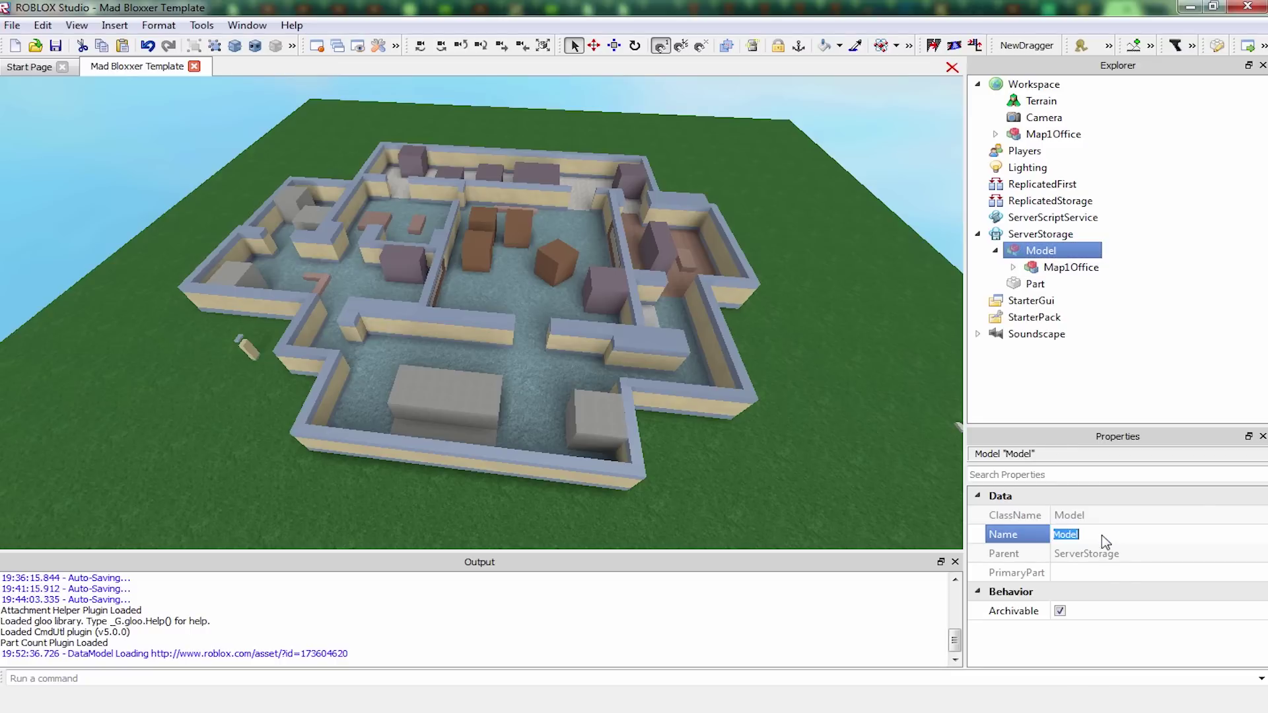
pyautogui.write('Maps')
pyautogui.press('Return')
pyautogui.click(1167, 221)
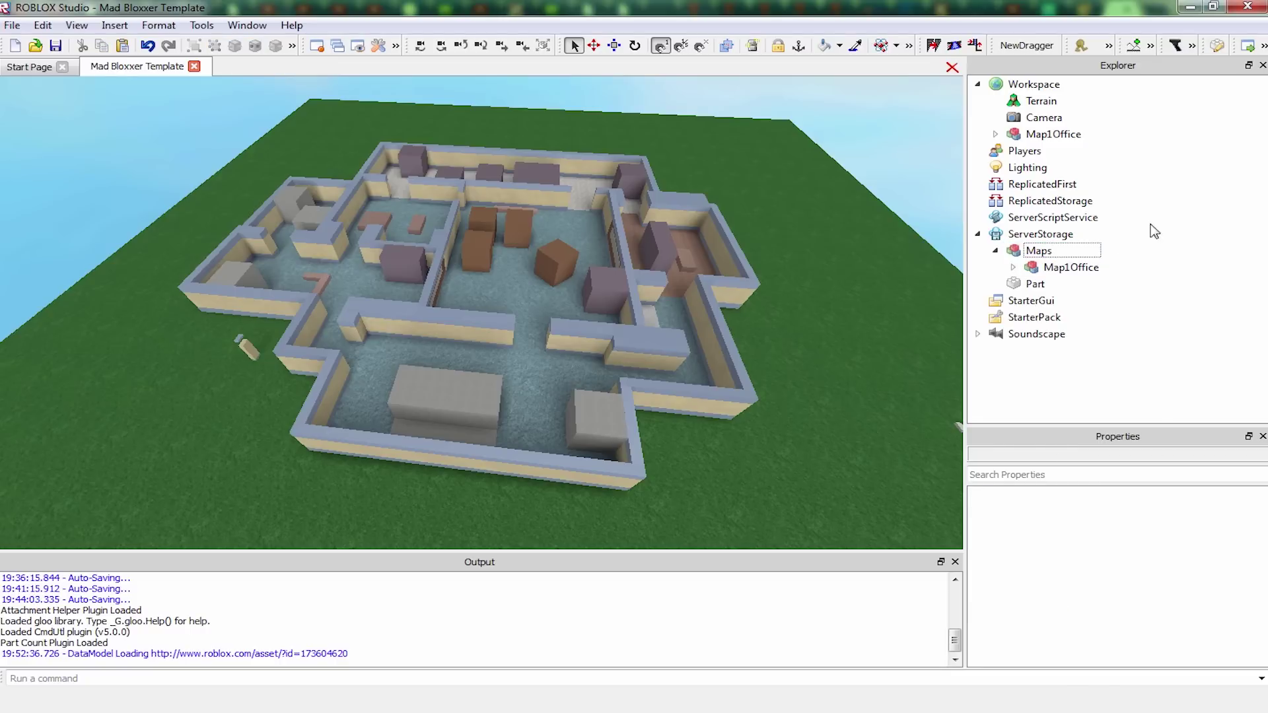
pyautogui.click(1078, 254)
pyautogui.click(1078, 265)
pyautogui.click(1103, 243)
pyautogui.click(1042, 236)
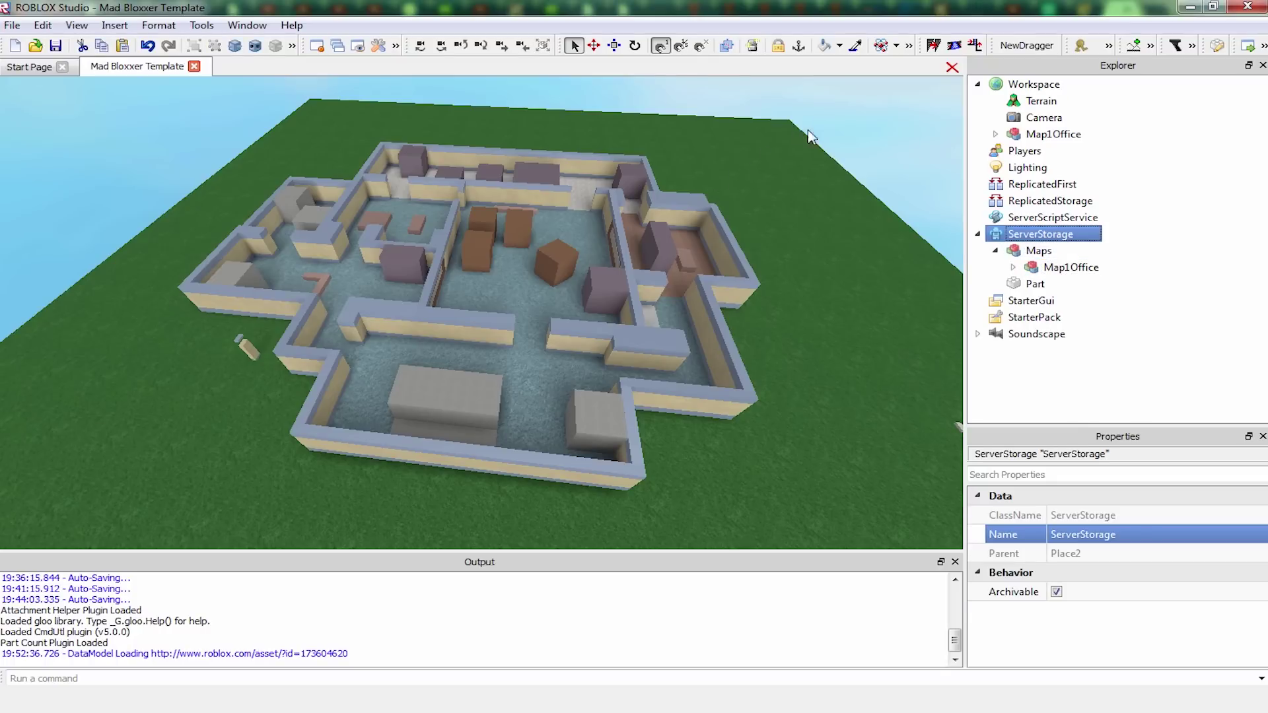
# Insert a Script into ServerScriptService, replace its default code with "--" and close the script
pyautogui.click(1044, 218)
pyautogui.rightClick(1045, 220)
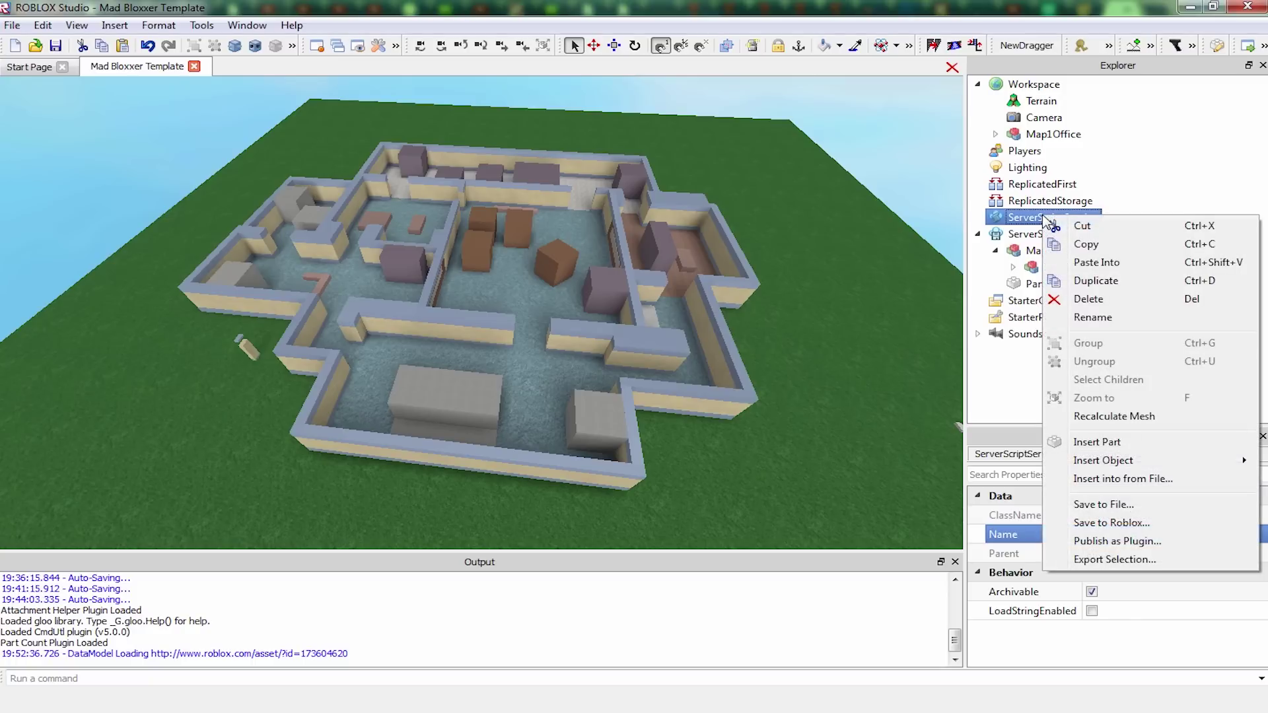
pyautogui.moveTo(1110, 462)
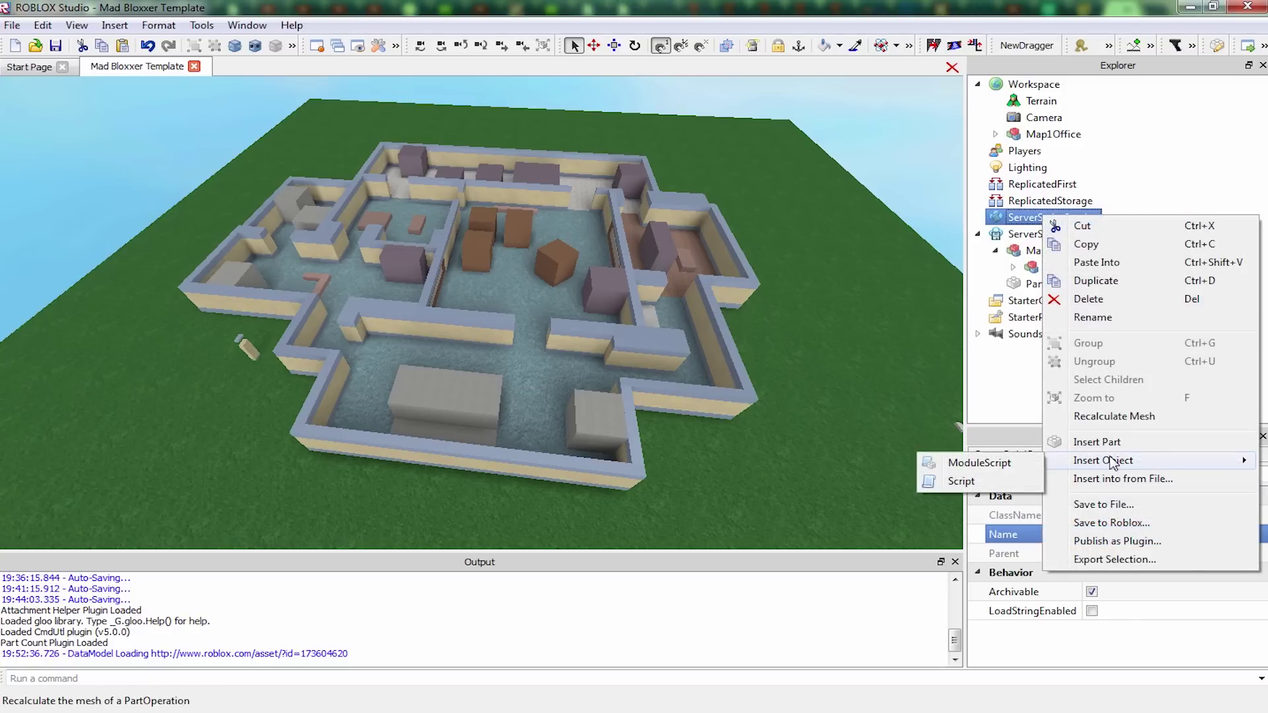
pyautogui.click(969, 489)
pyautogui.hotkey('ctrl', 'a')
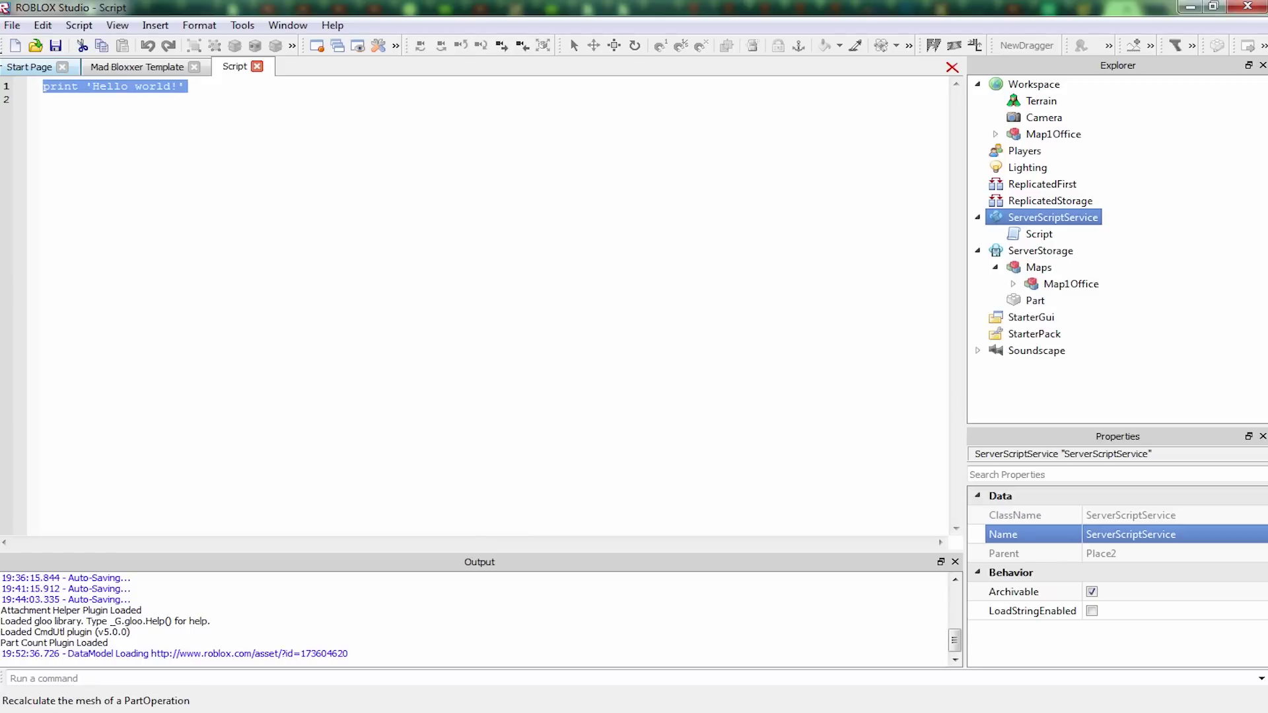
pyautogui.write('---')
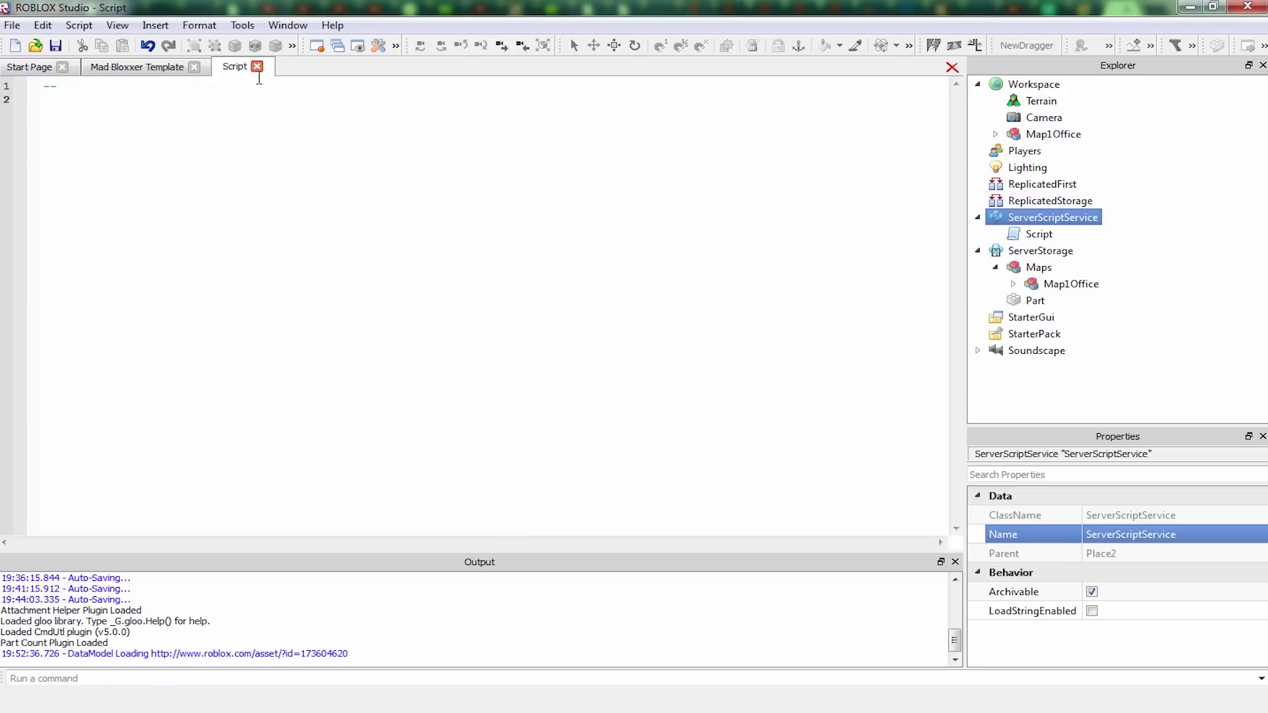
pyautogui.click(257, 66)
# Rename the script in ServerScriptService as MainScript
pyautogui.click(1039, 234)
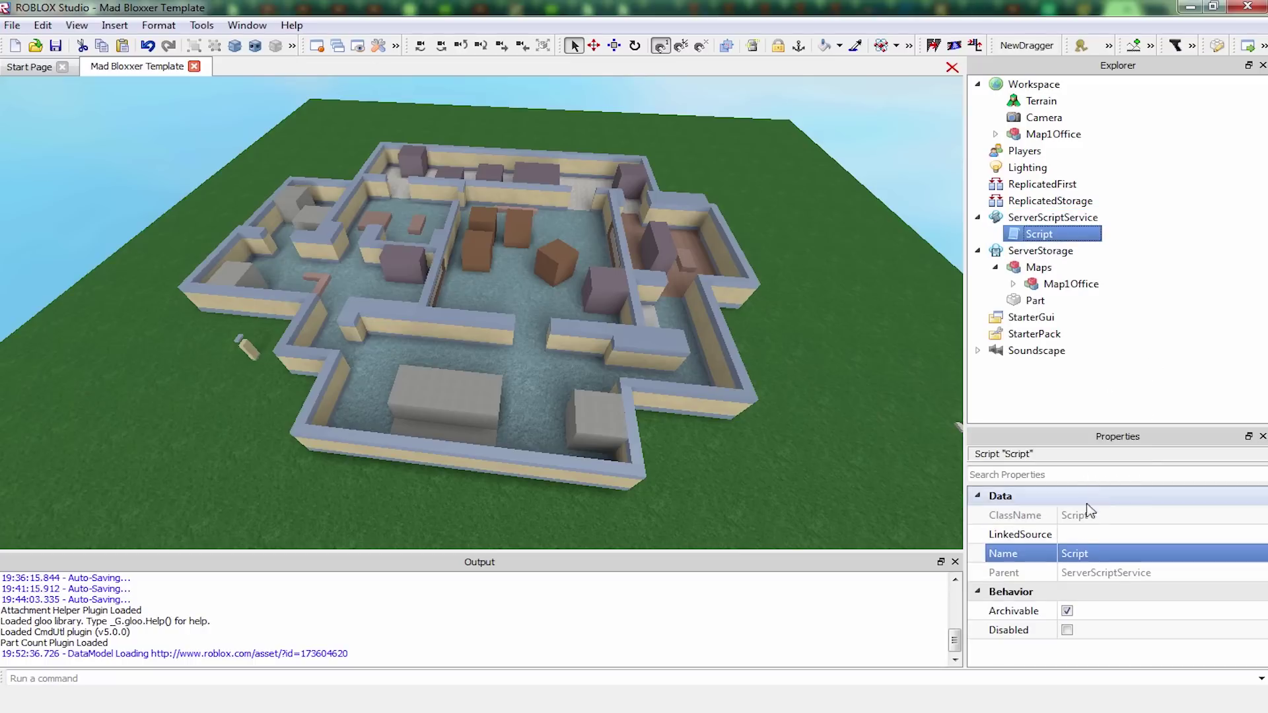
pyautogui.click(1063, 553)
pyautogui.write('Main')
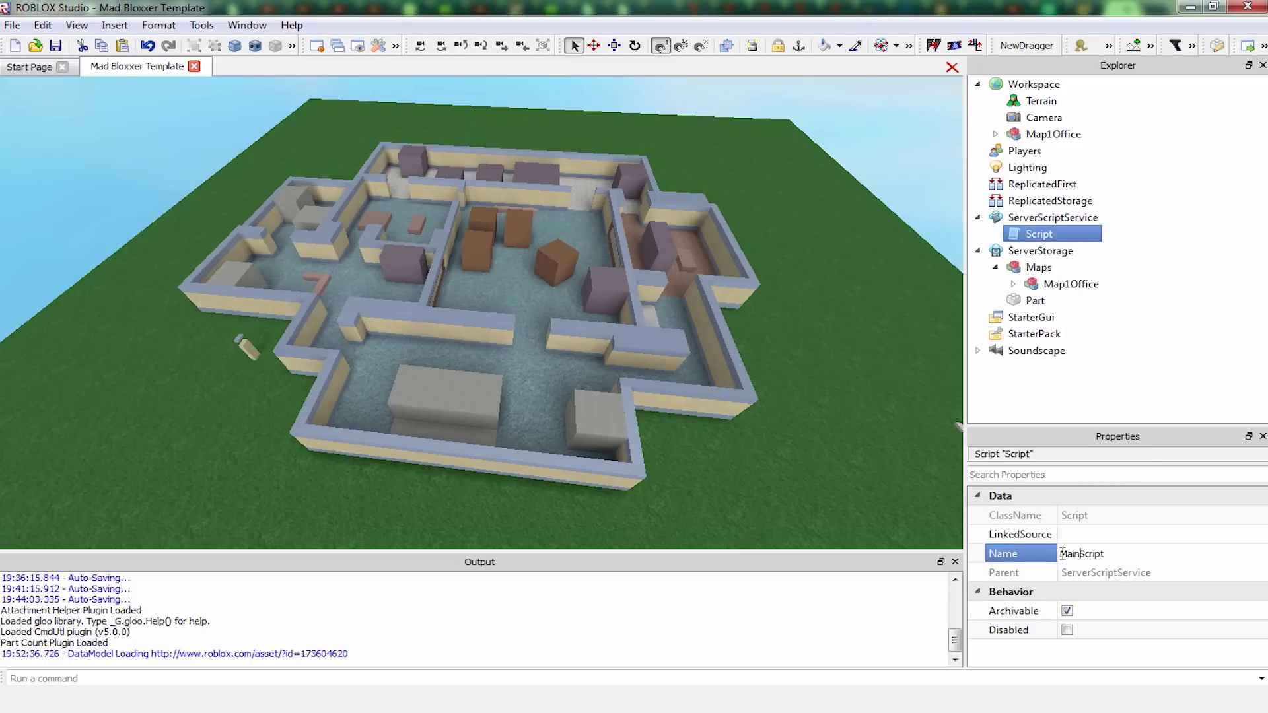
pyautogui.press('Return')
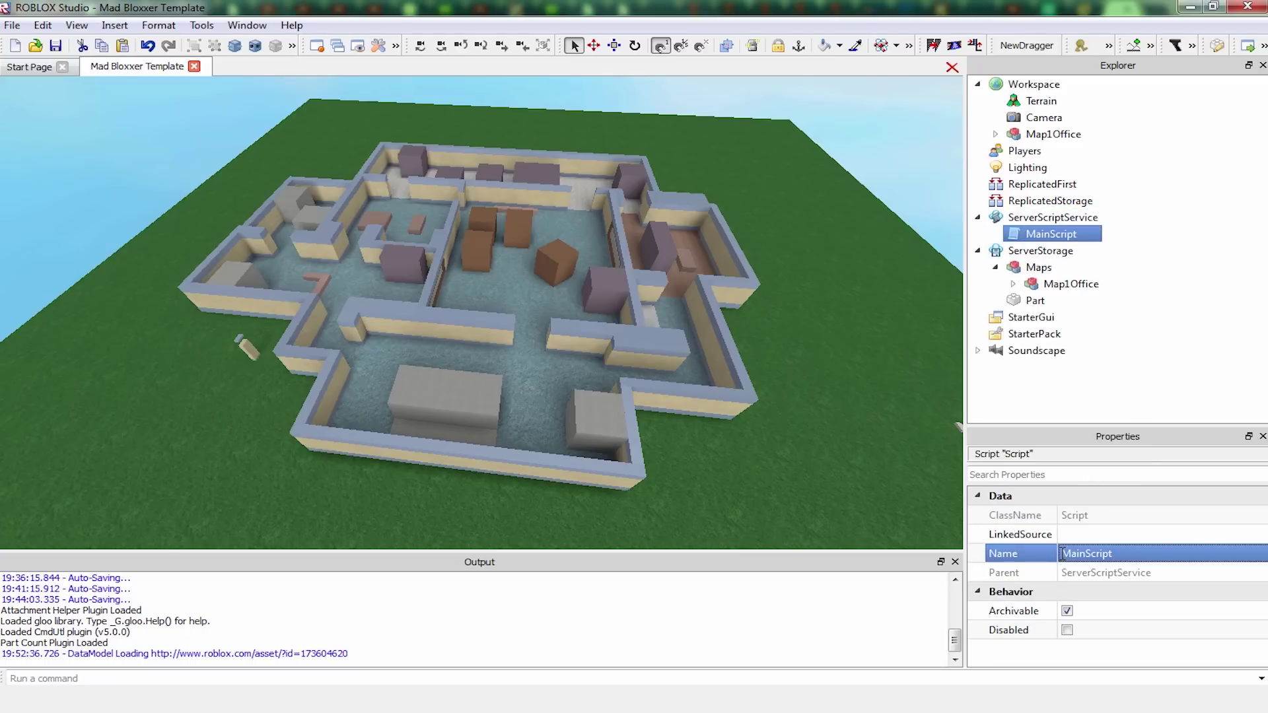
# Insert a RemoteEvent object into ReplicatedStorage
pyautogui.click(1099, 218)
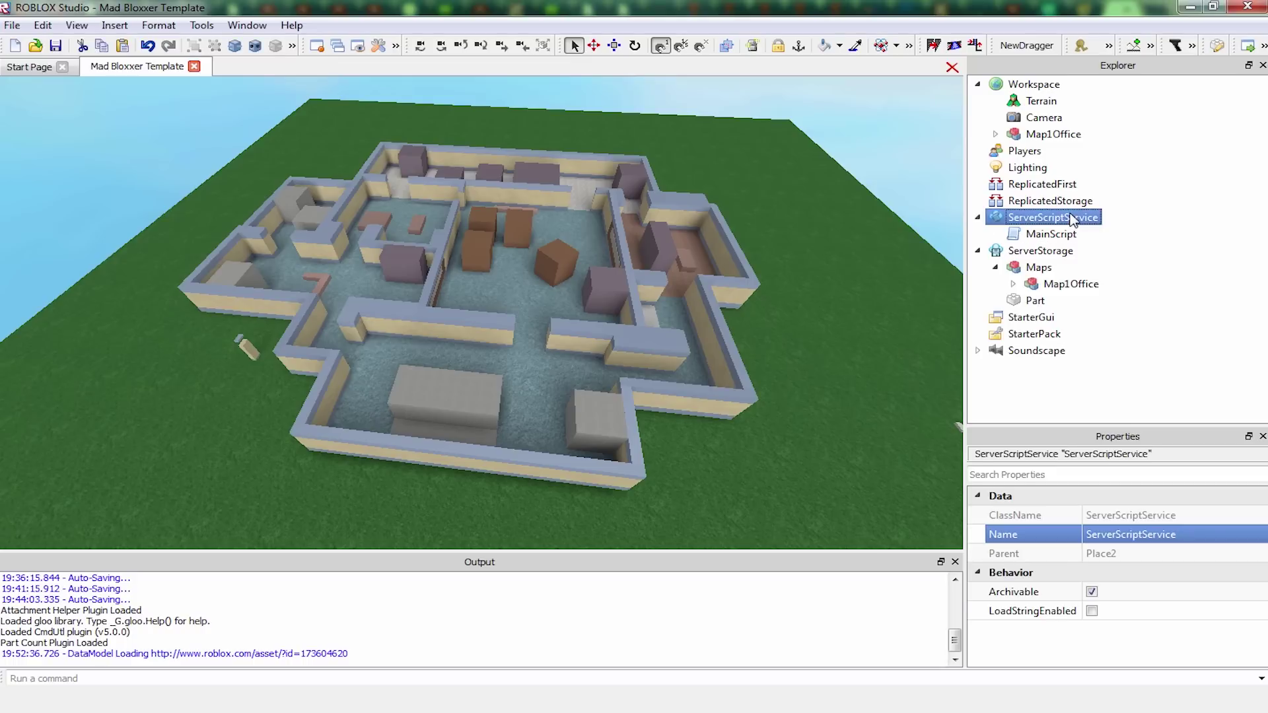
pyautogui.click(1047, 201)
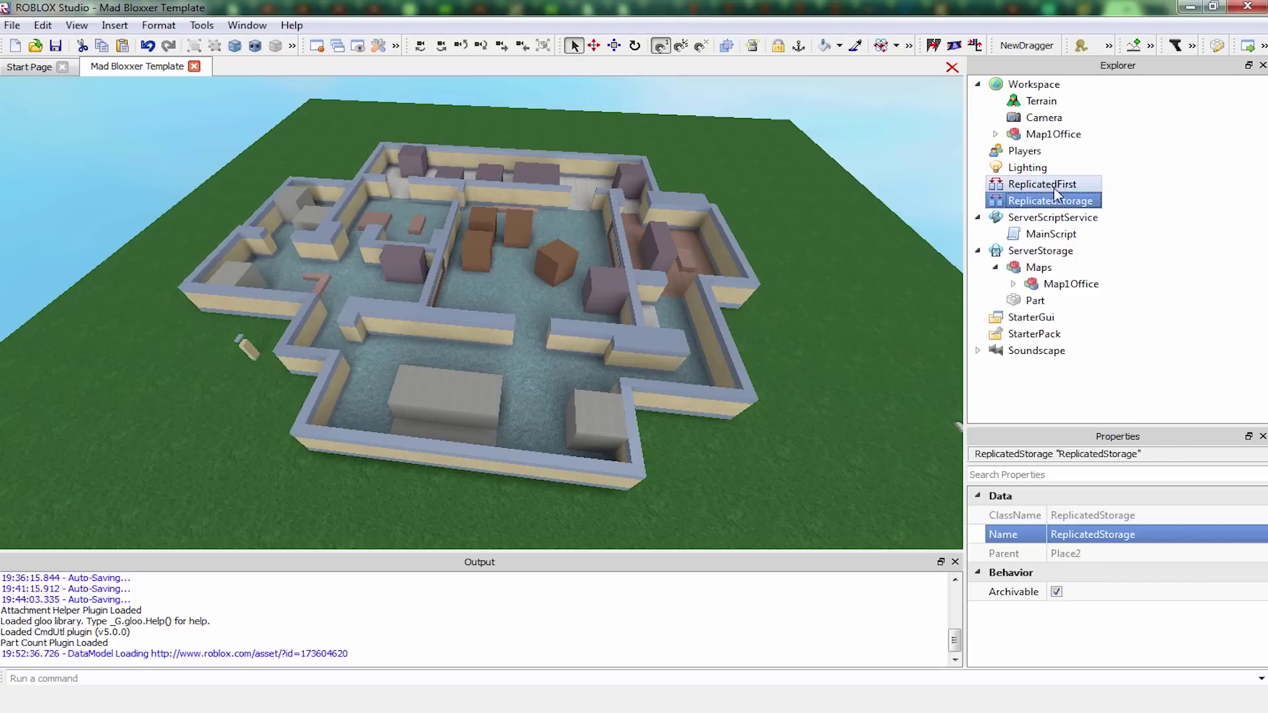
pyautogui.click(1056, 187)
pyautogui.click(1039, 201)
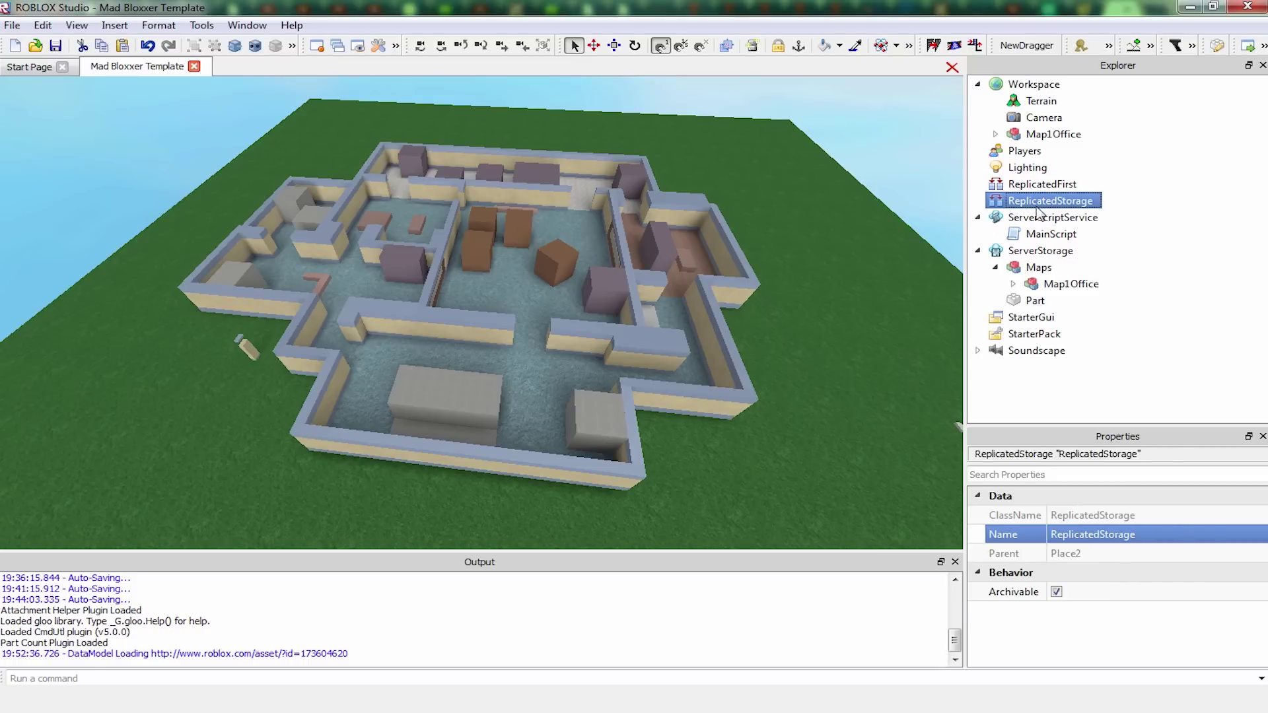
pyautogui.rightClick(1049, 205)
pyautogui.moveTo(1101, 450)
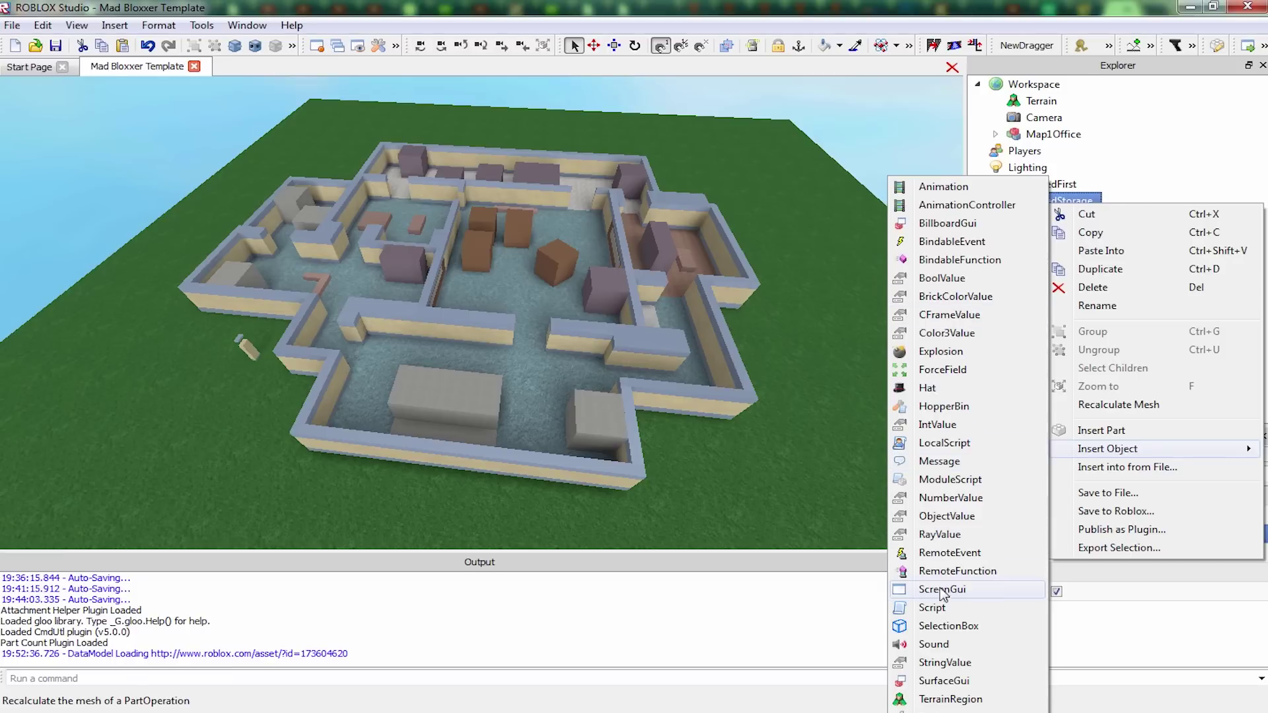
pyautogui.click(961, 560)
pyautogui.click(1064, 218)
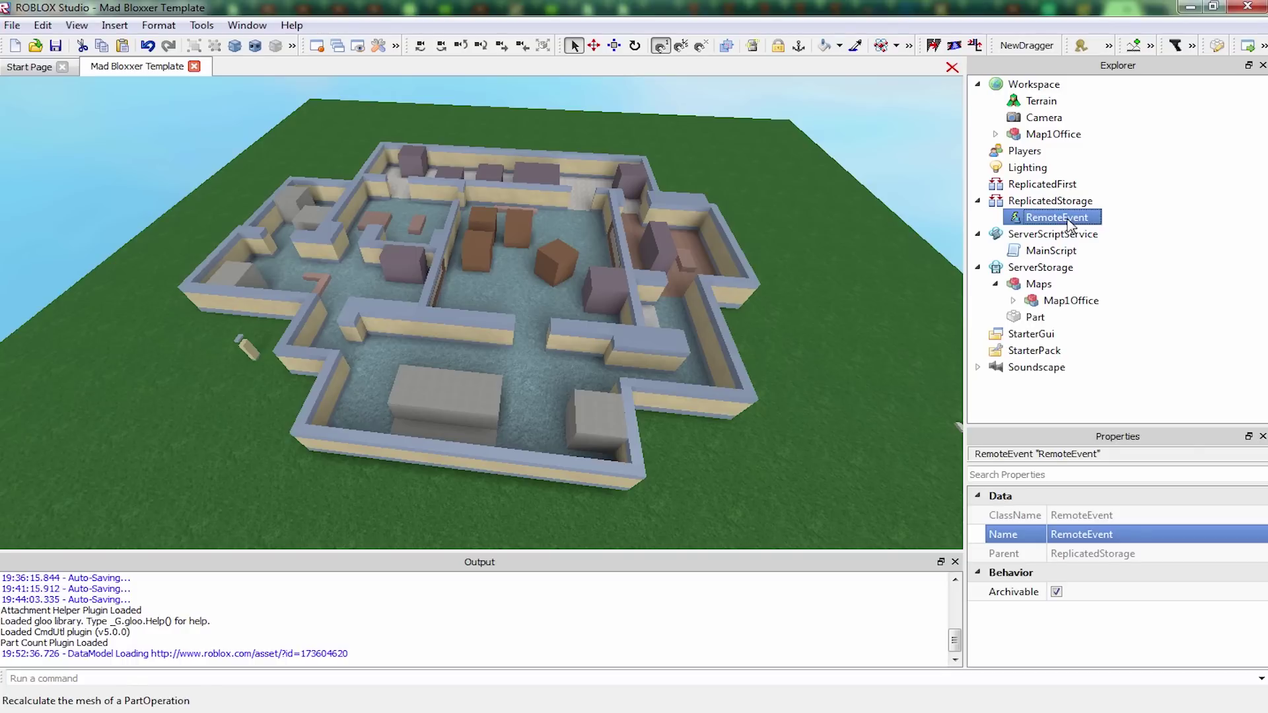
pyautogui.click(1084, 537)
pyautogui.click(1082, 536)
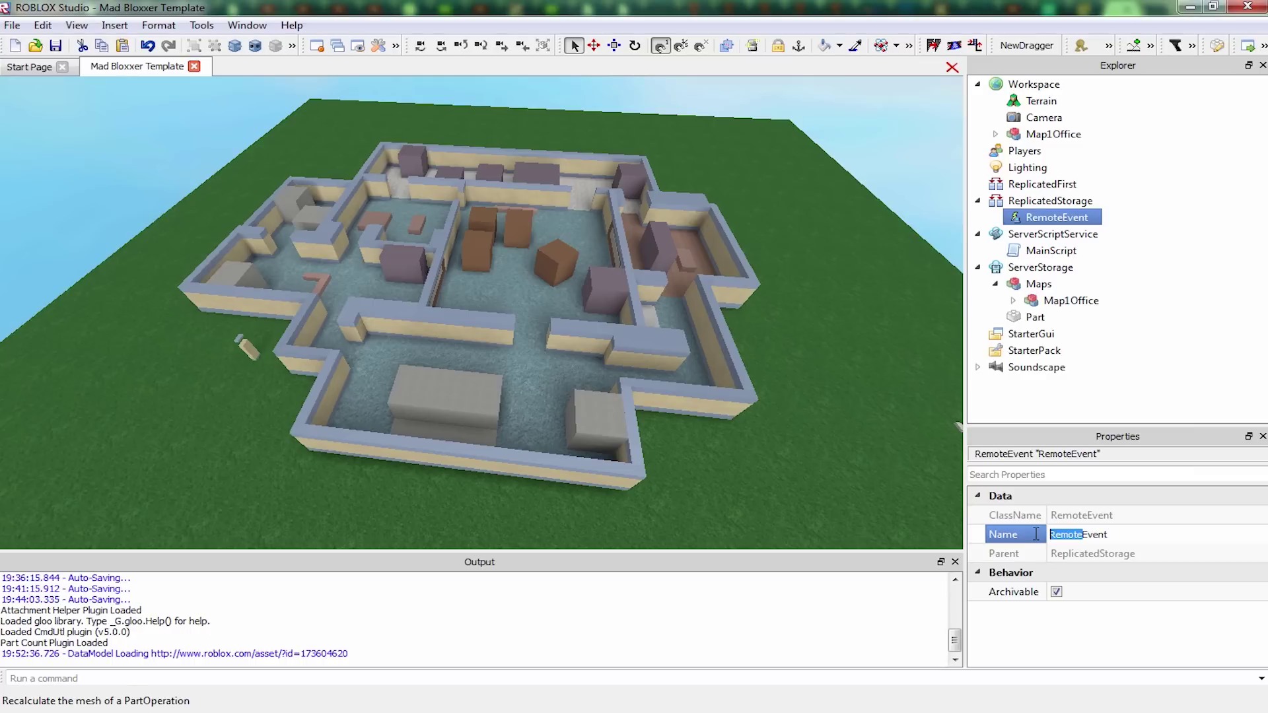
pyautogui.click(1175, 191)
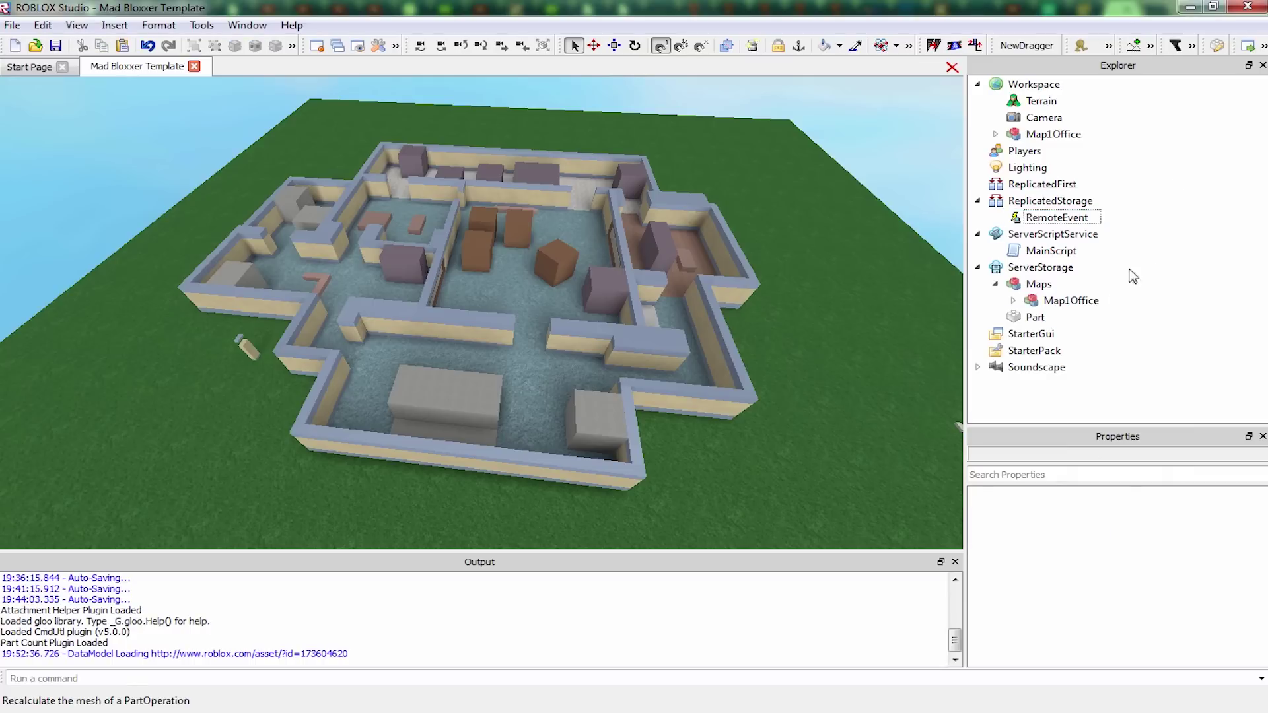
# Examine the StarterGui and StarterPack containers and their properties
pyautogui.click(1045, 352)
pyautogui.click(1049, 335)
pyautogui.click(1041, 353)
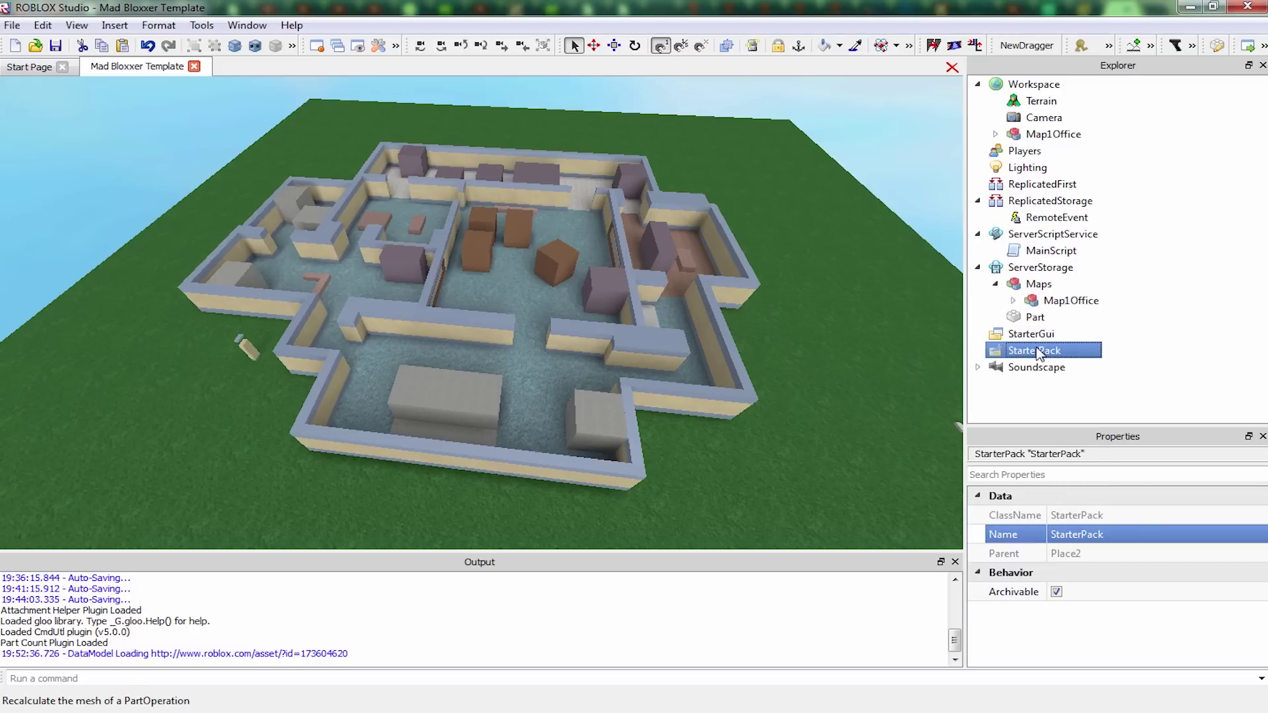
pyautogui.click(1046, 335)
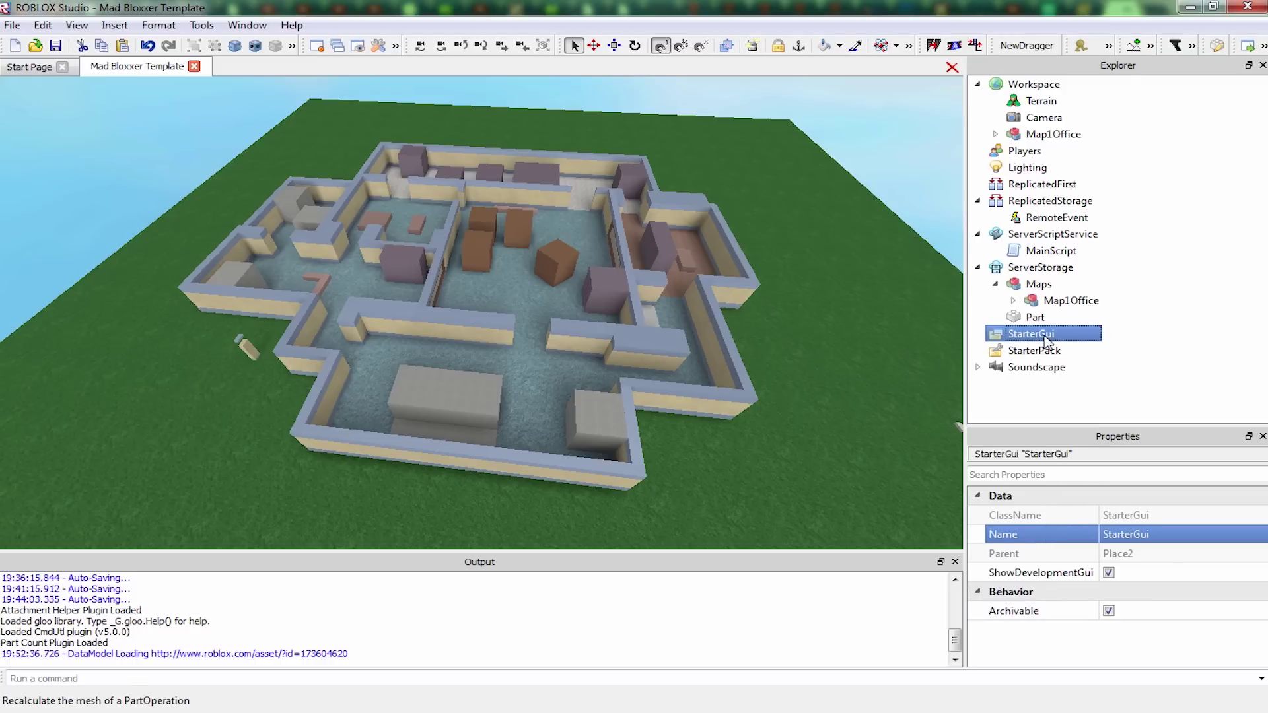
pyautogui.click(1041, 351)
pyautogui.click(1063, 334)
pyautogui.click(1183, 263)
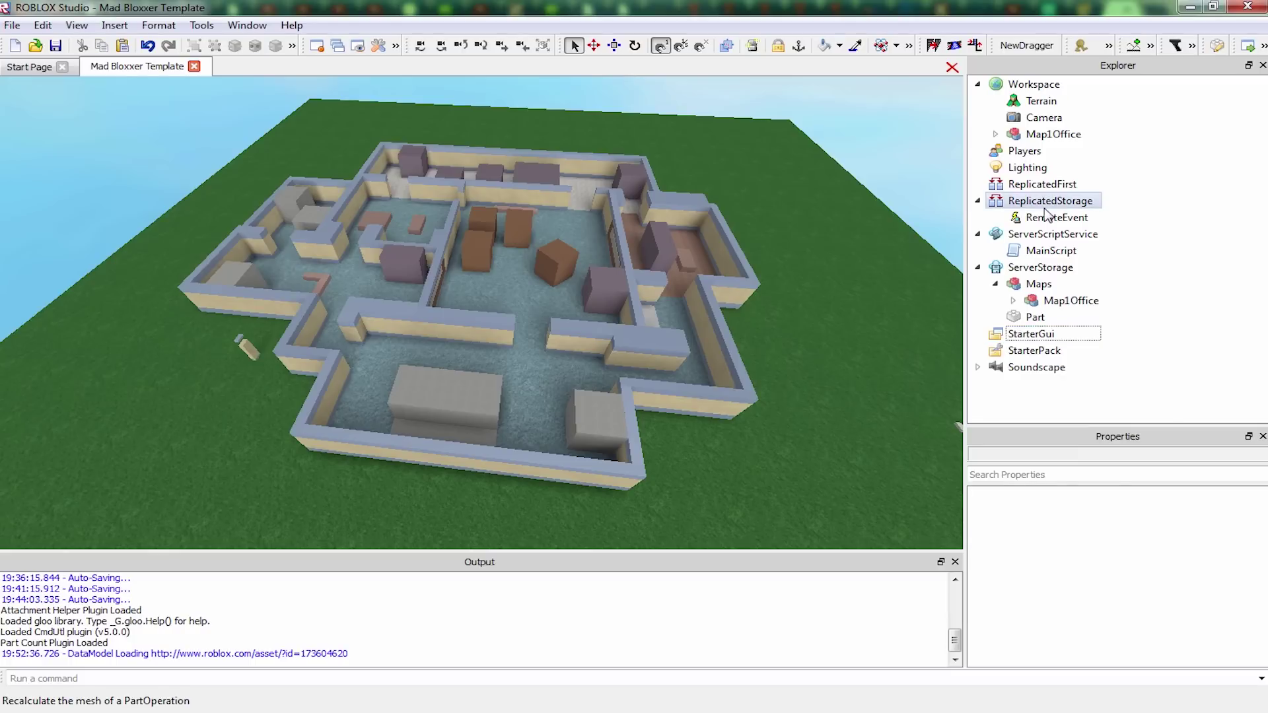
pyautogui.click(1036, 334)
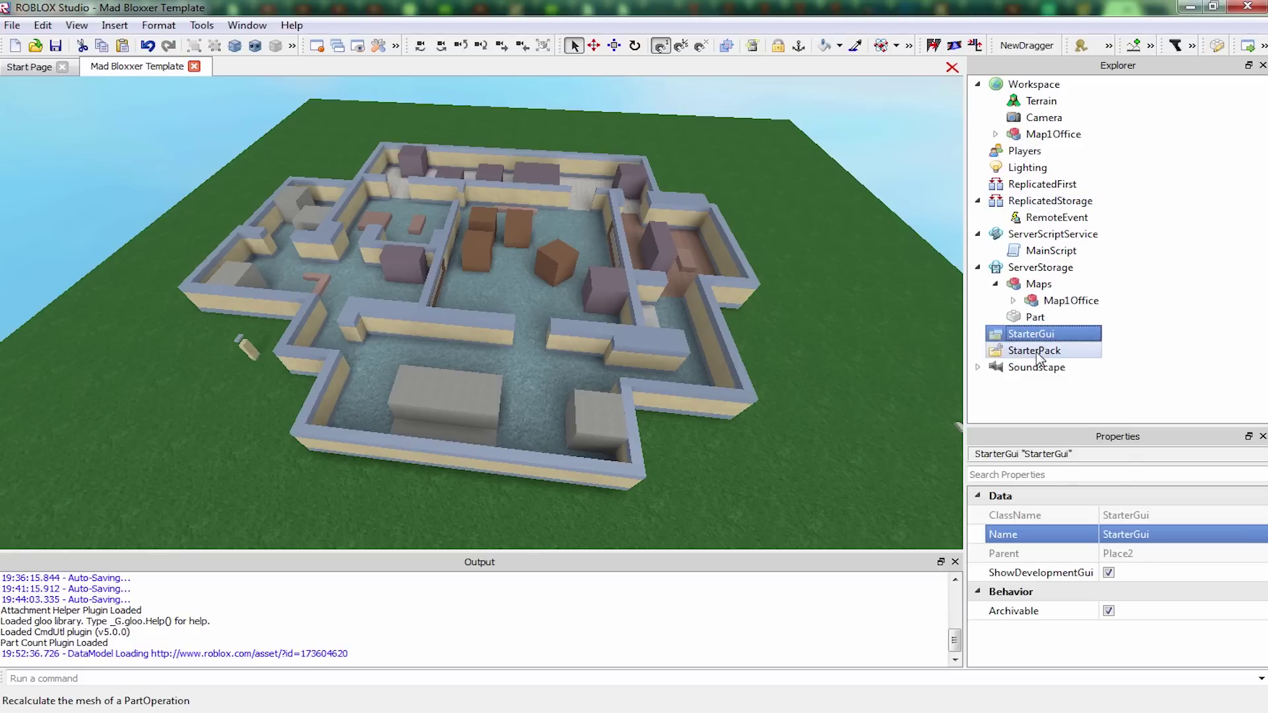
# Insert a ScreenGui object into StarterGui
pyautogui.click(1039, 351)
pyautogui.click(1044, 336)
pyautogui.rightClick(1047, 335)
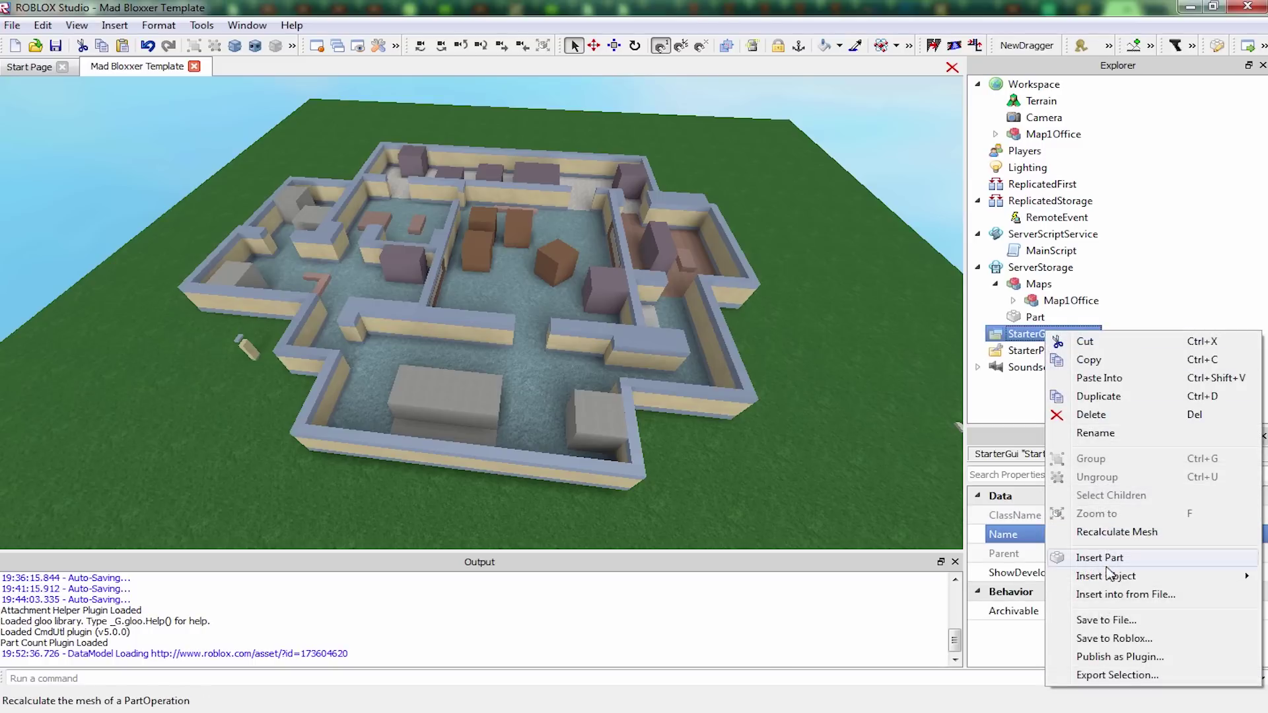
pyautogui.moveTo(1109, 576)
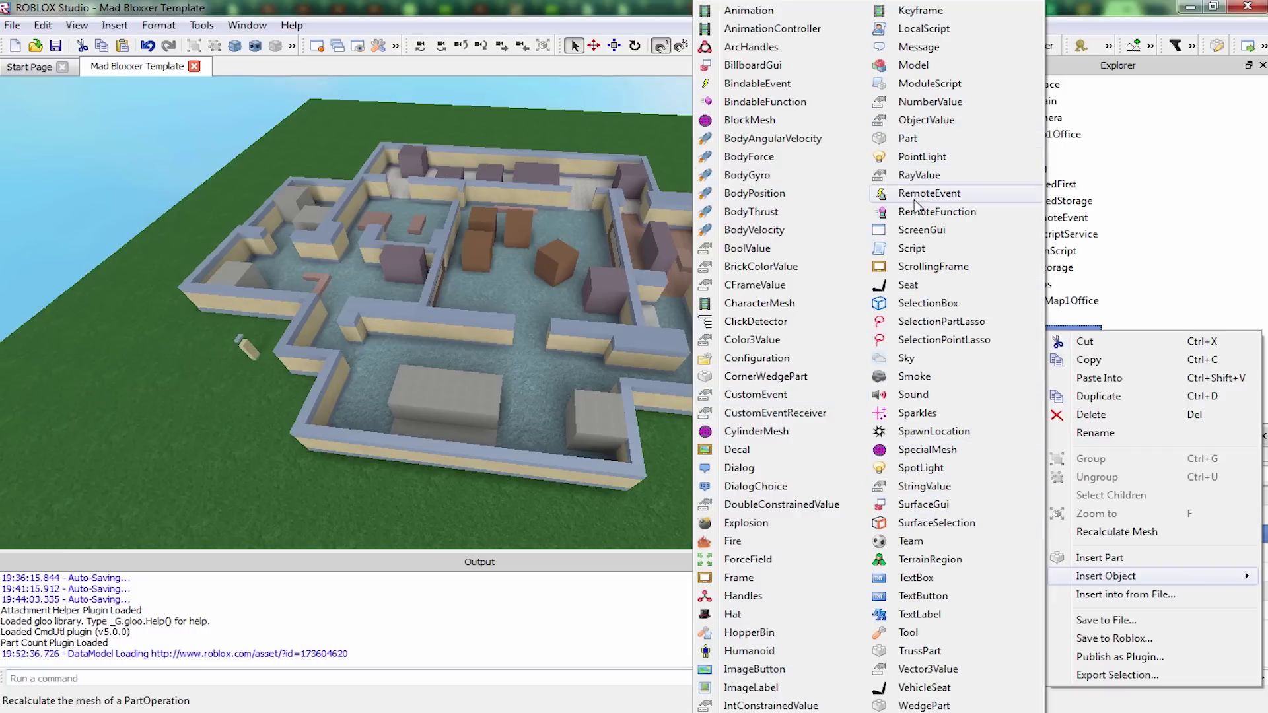
pyautogui.click(917, 230)
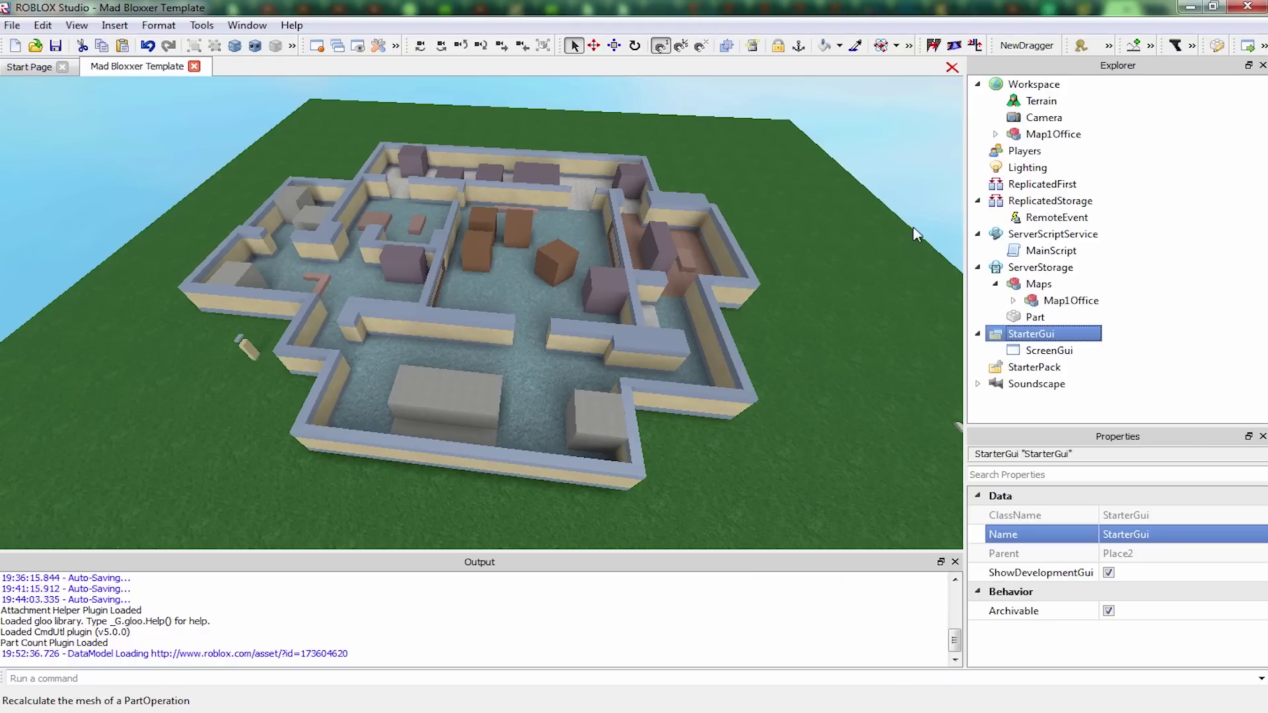
# Insert a LocalScript into the ScreenGui, replace its default code with "--" and close the script
pyautogui.click(1042, 352)
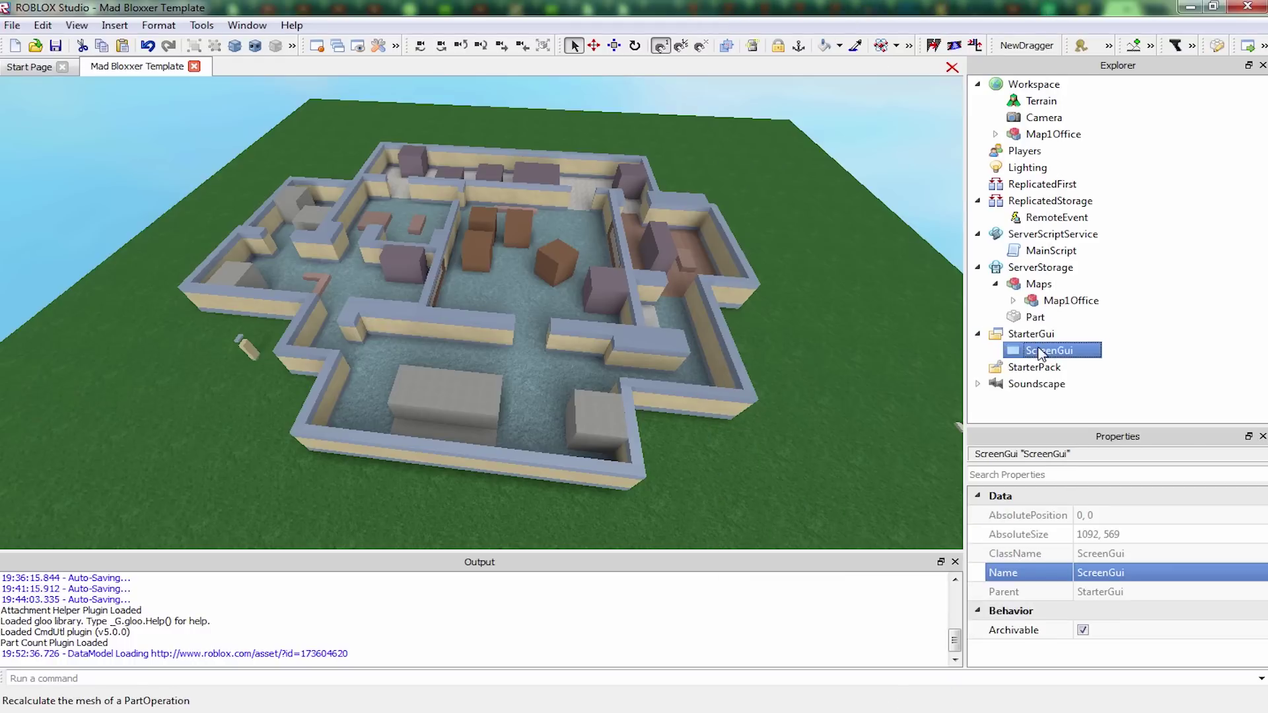
pyautogui.click(1124, 331)
pyautogui.click(1071, 350)
pyautogui.rightClick(1069, 355)
pyautogui.moveTo(1142, 599)
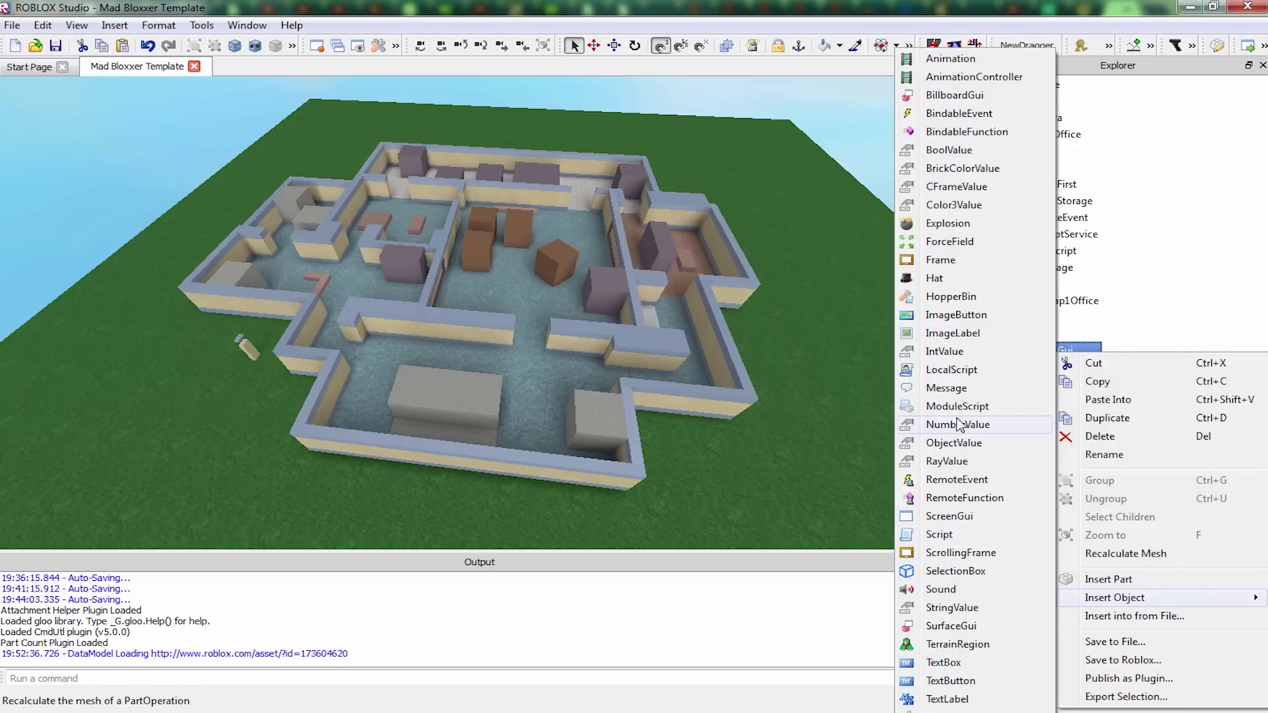
pyautogui.click(952, 372)
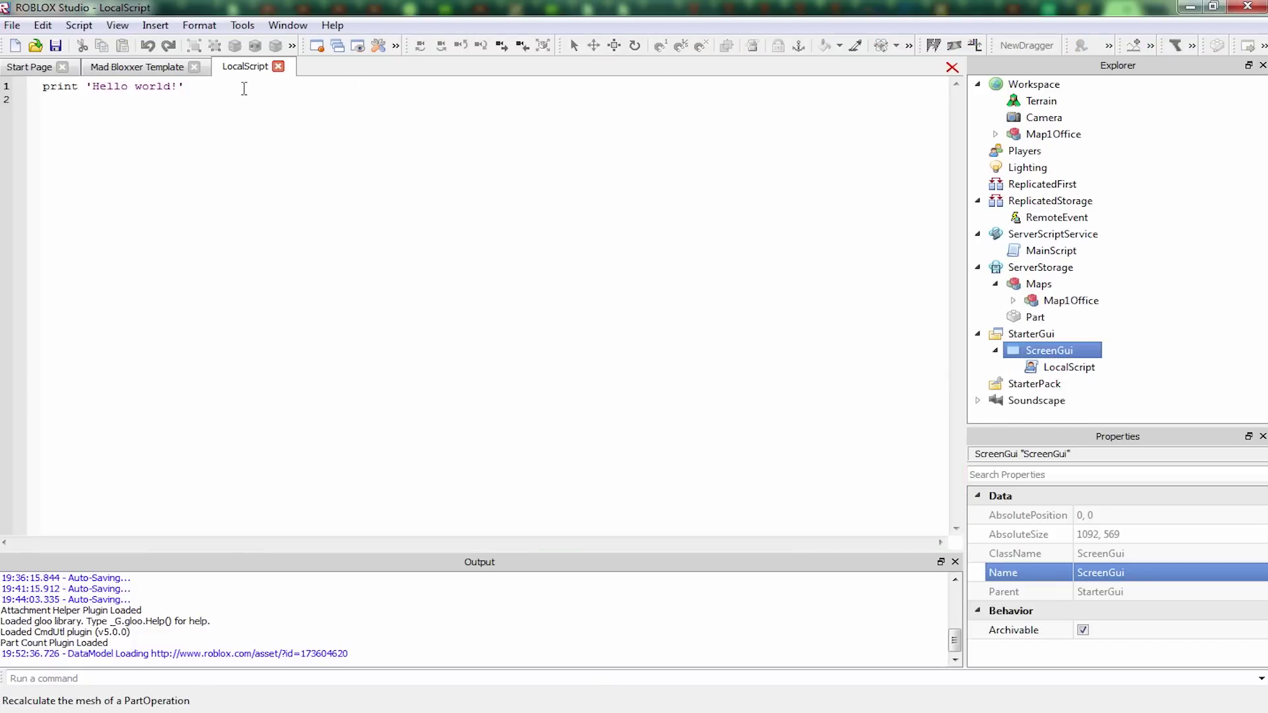
pyautogui.moveTo(138, 114); pyautogui.dragTo(3, 84)
pyautogui.write('--')
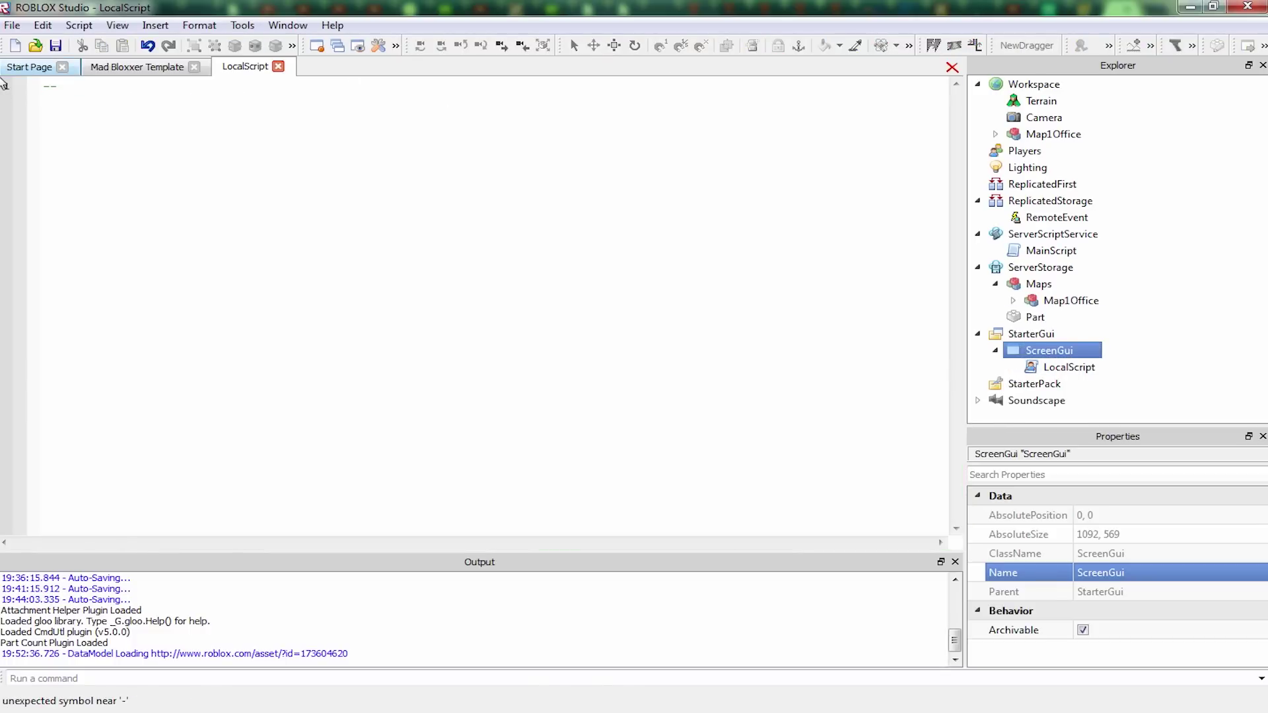
pyautogui.click(279, 66)
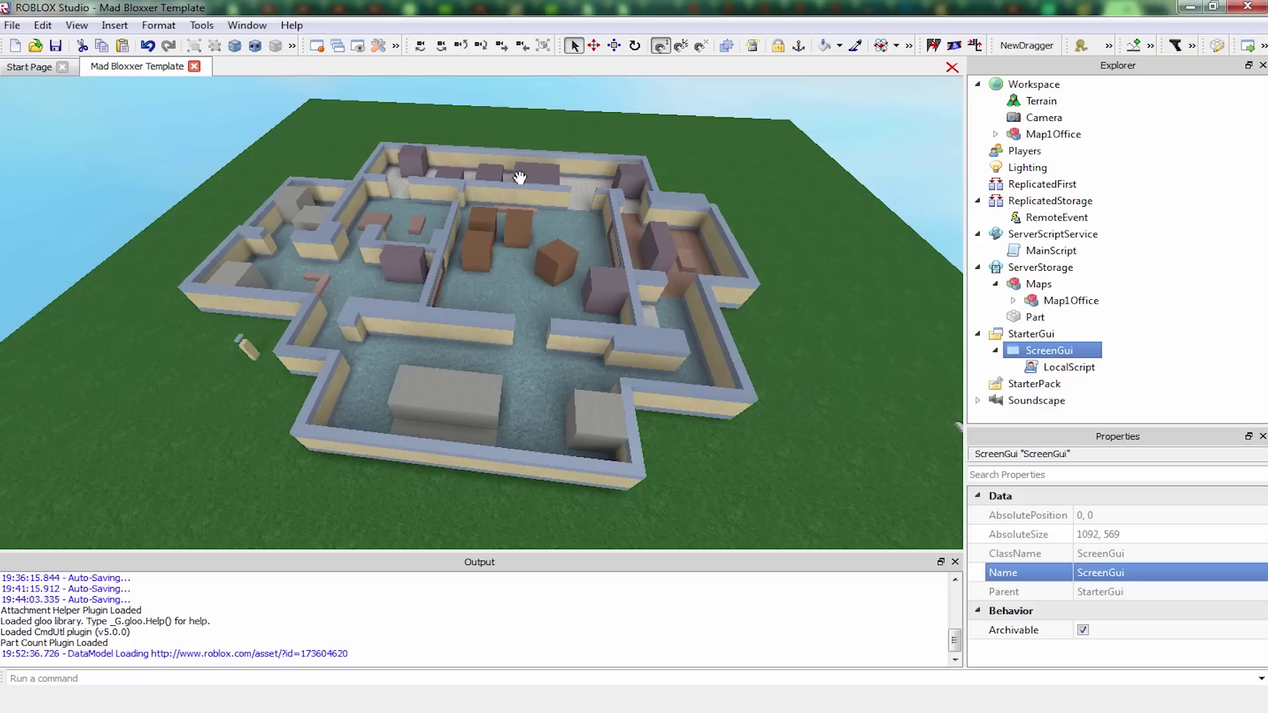
pyautogui.click(1197, 355)
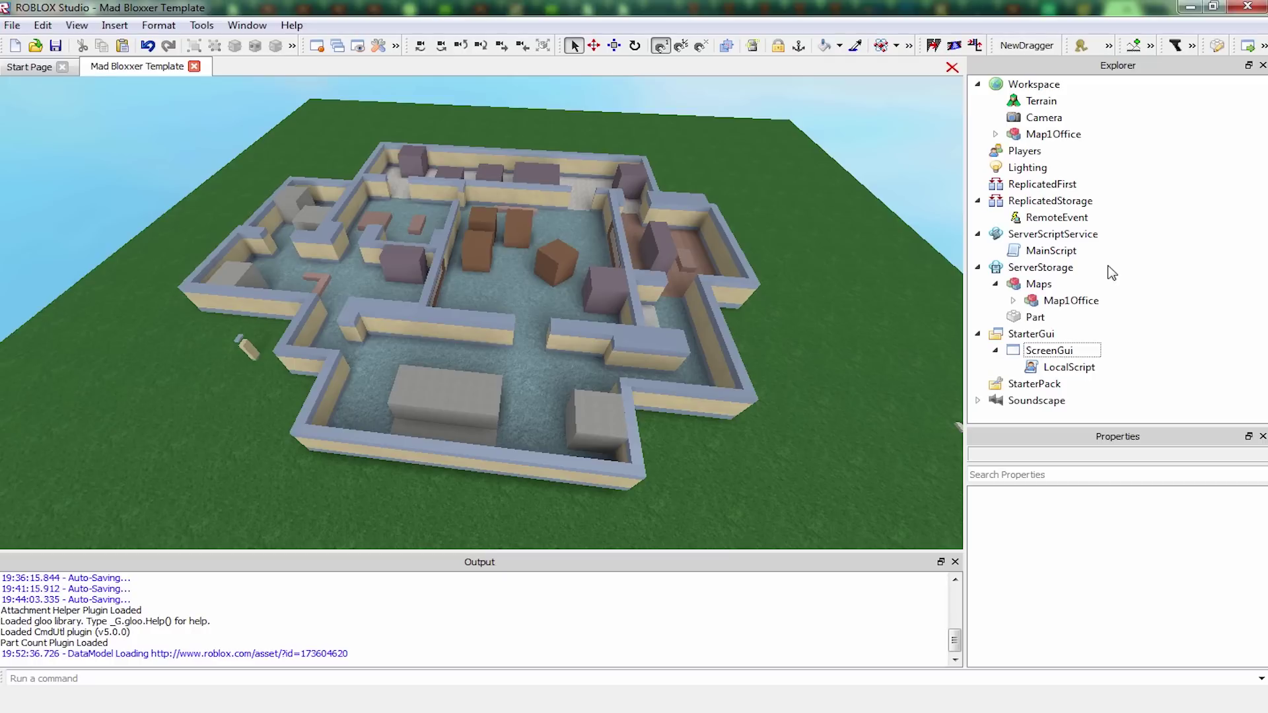
# Insert a Model named Map into Workspace and move the Map1Office model into it
pyautogui.click(1045, 84)
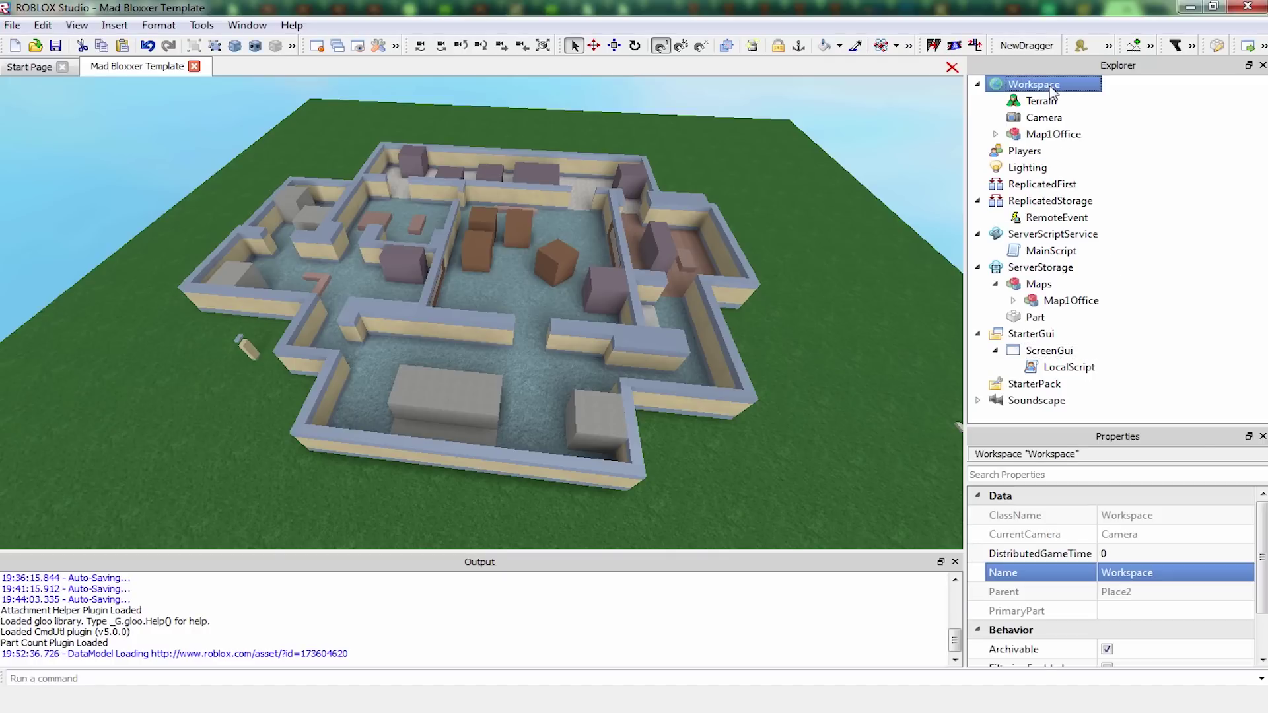
pyautogui.rightClick(1049, 84)
pyautogui.moveTo(1141, 334)
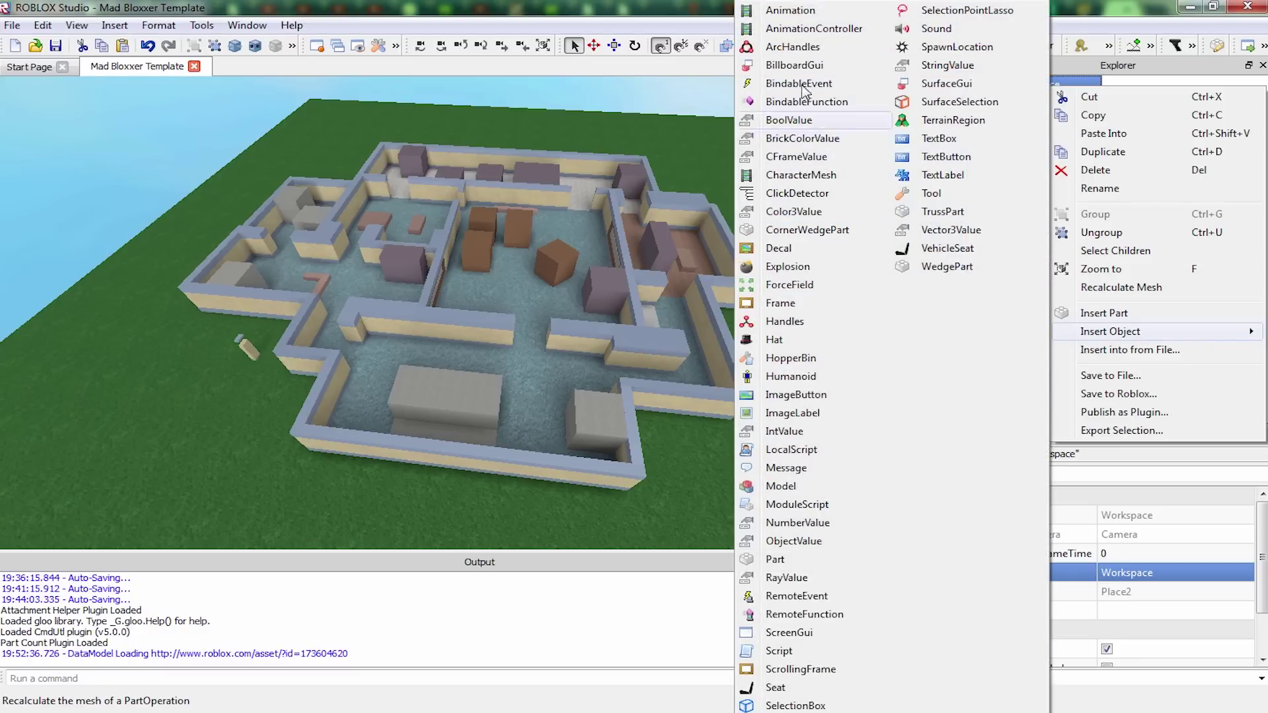
pyautogui.click(781, 486)
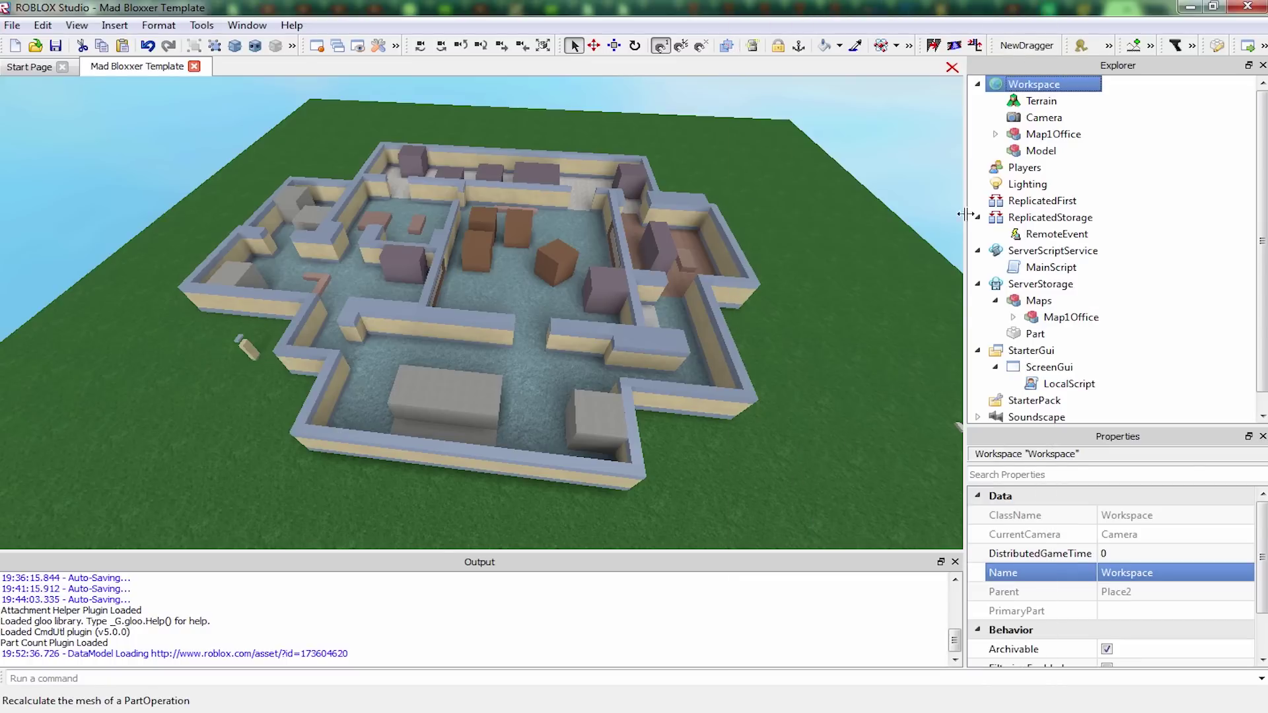
pyautogui.click(1081, 540)
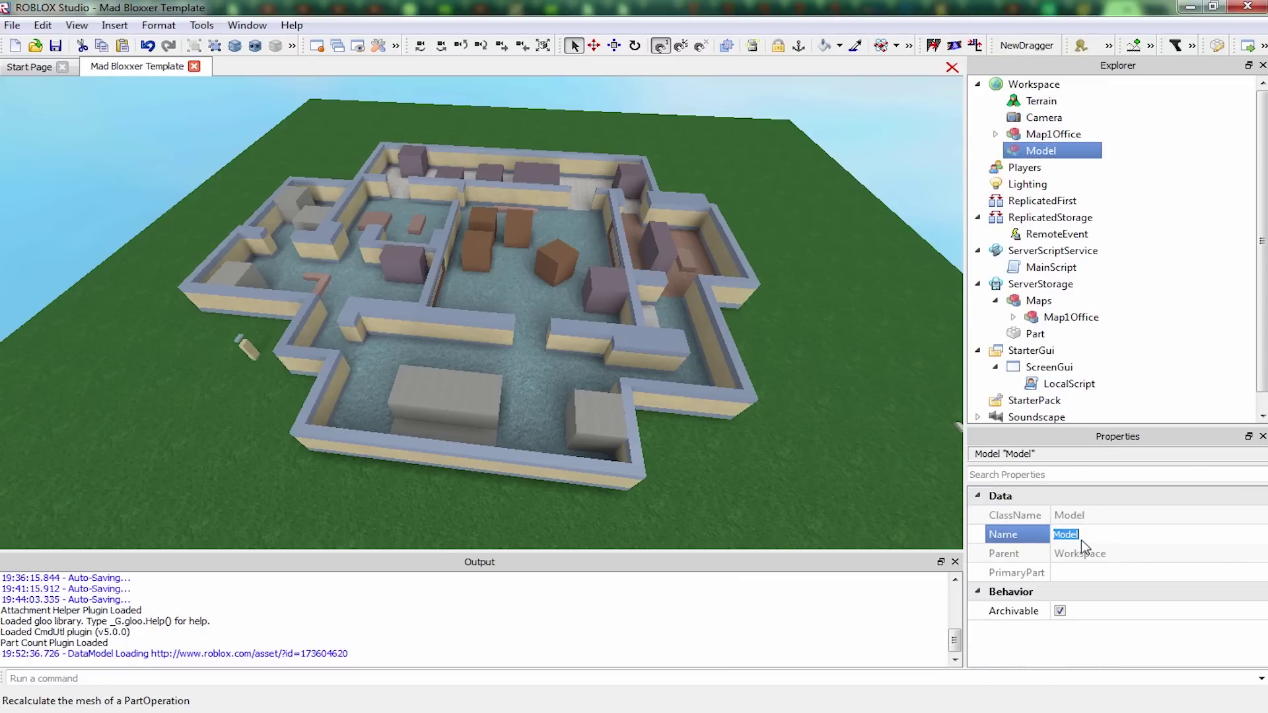
pyautogui.write('Map')
pyautogui.press('Return')
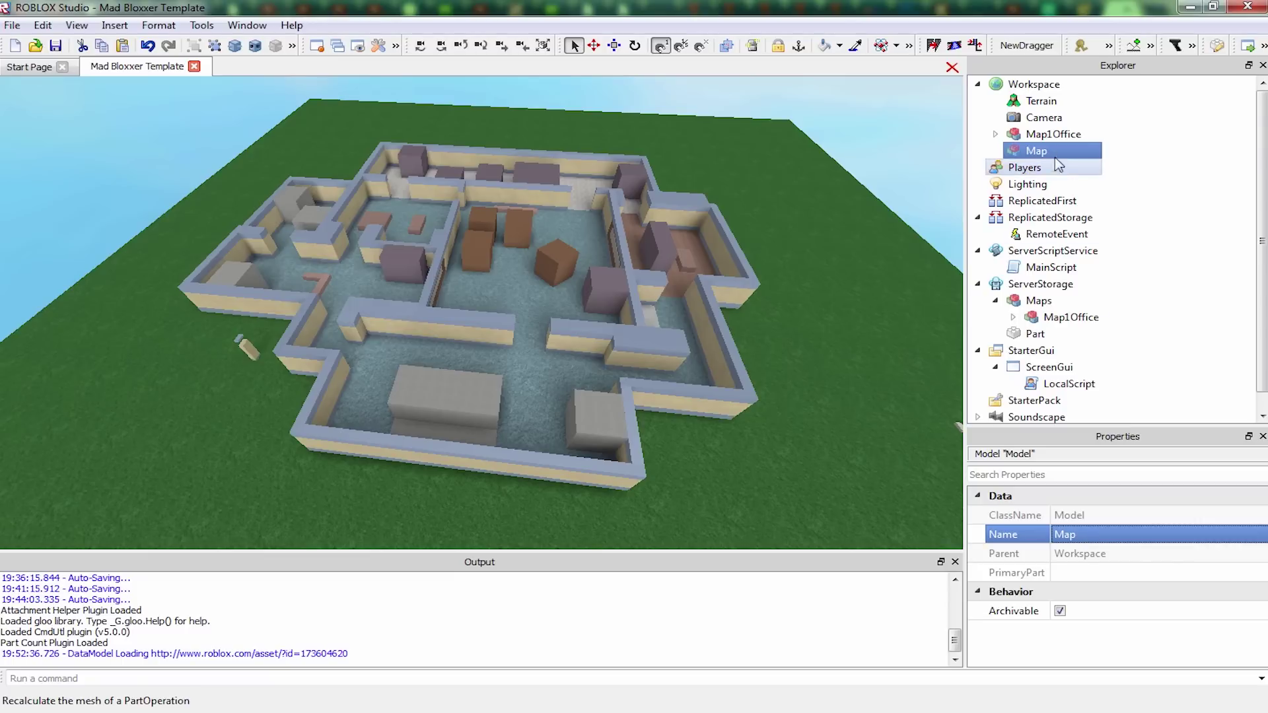
pyautogui.moveTo(1053, 134); pyautogui.dragTo(1096, 140)
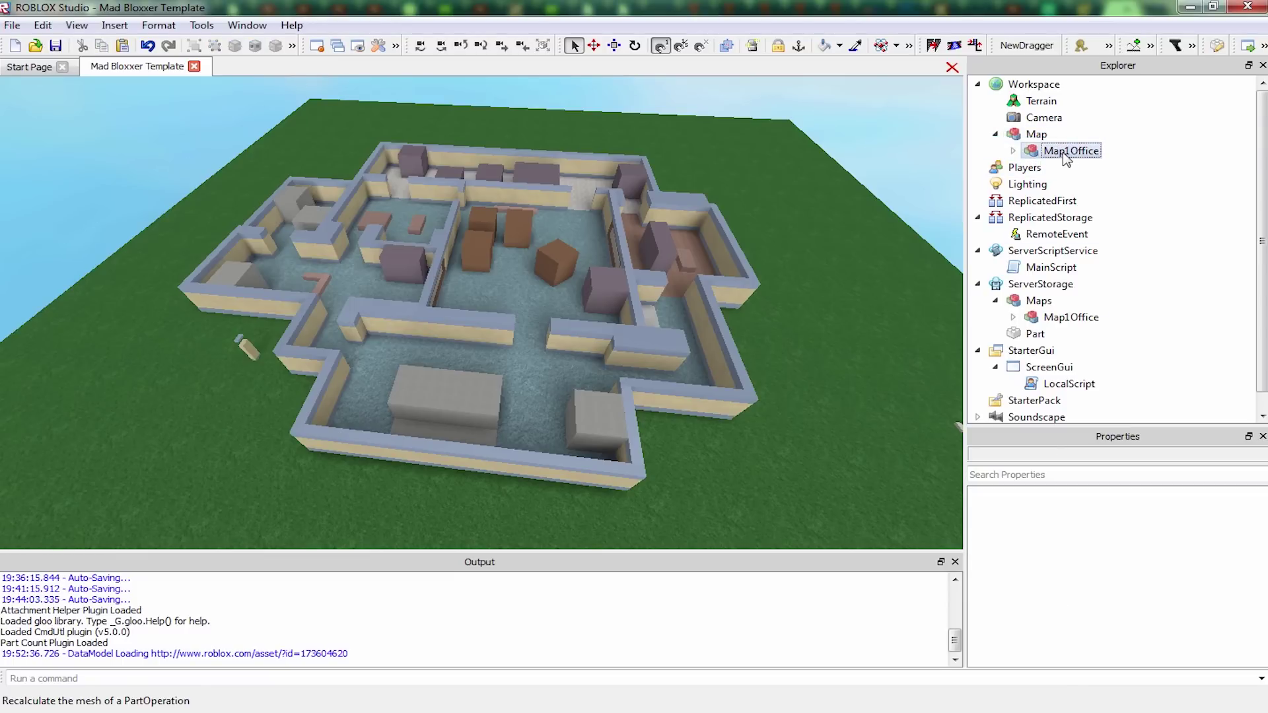
# Cut the small loose Part lying on the grass out of Map1Office and paste it into Workspace
pyautogui.moveTo(649, 231); pyautogui.dragTo(647, 236, button='right')
pyautogui.press('w')
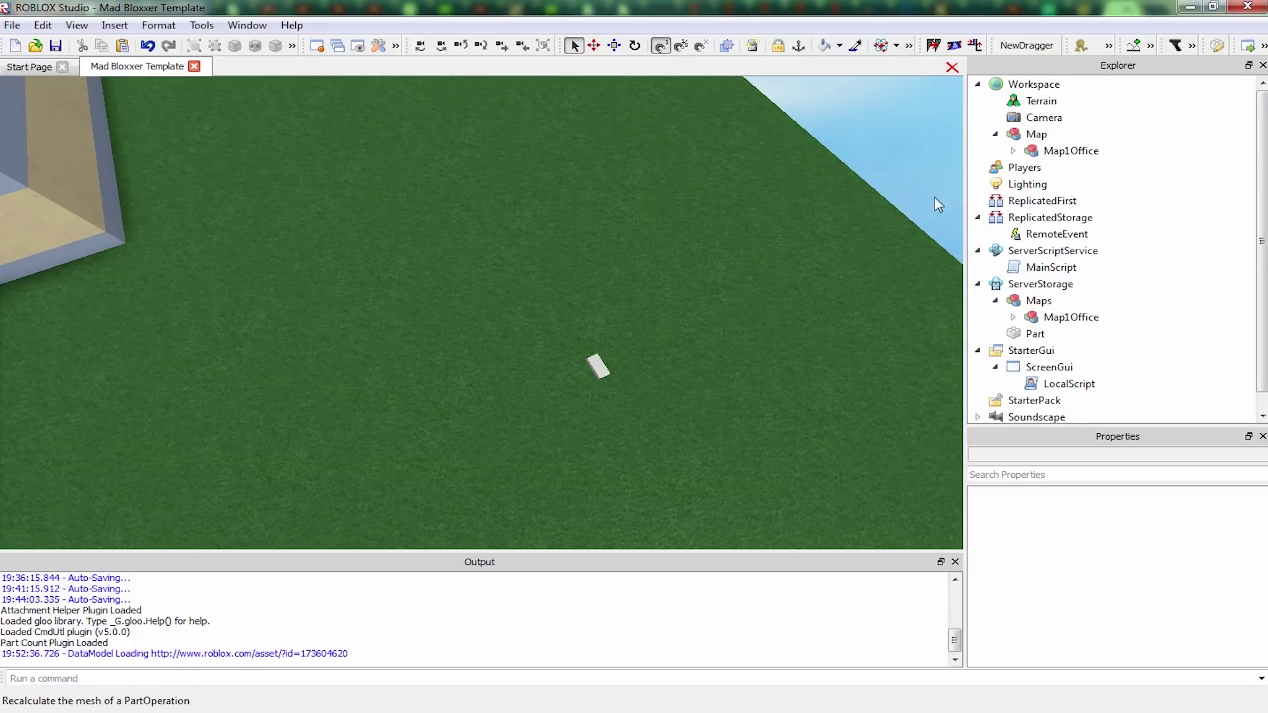
pyautogui.click(1014, 151)
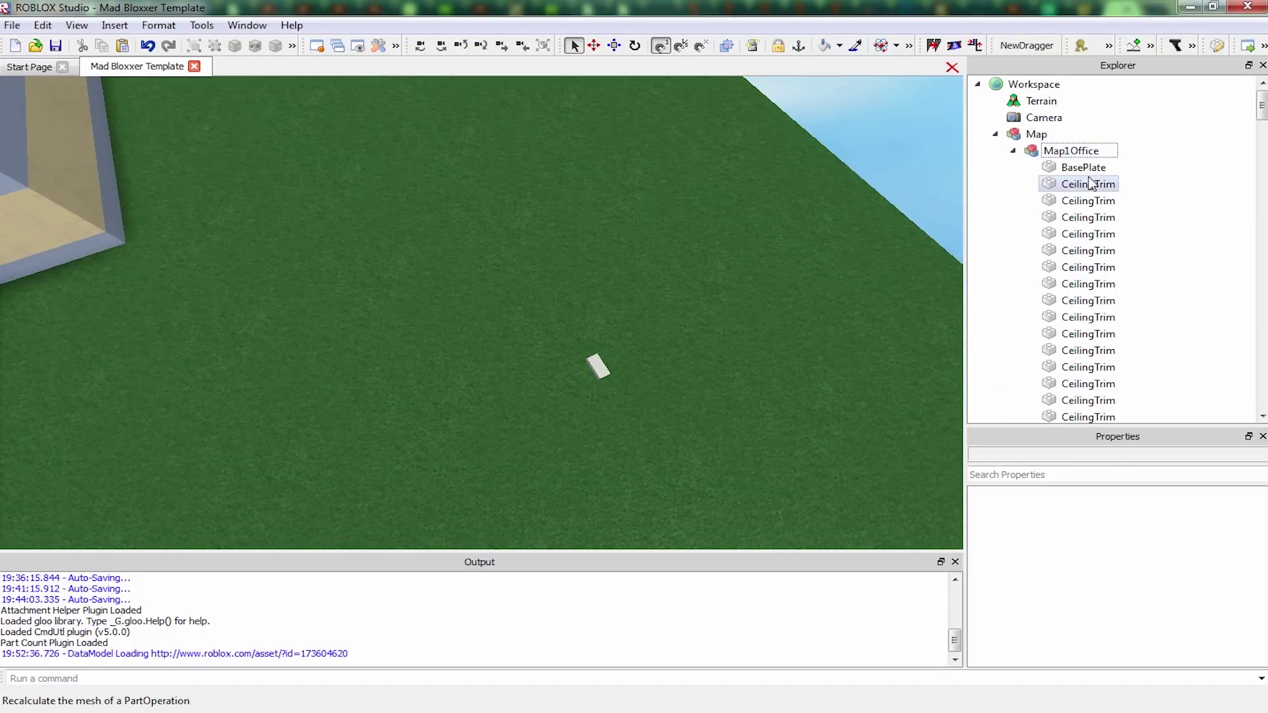
pyautogui.click(597, 365)
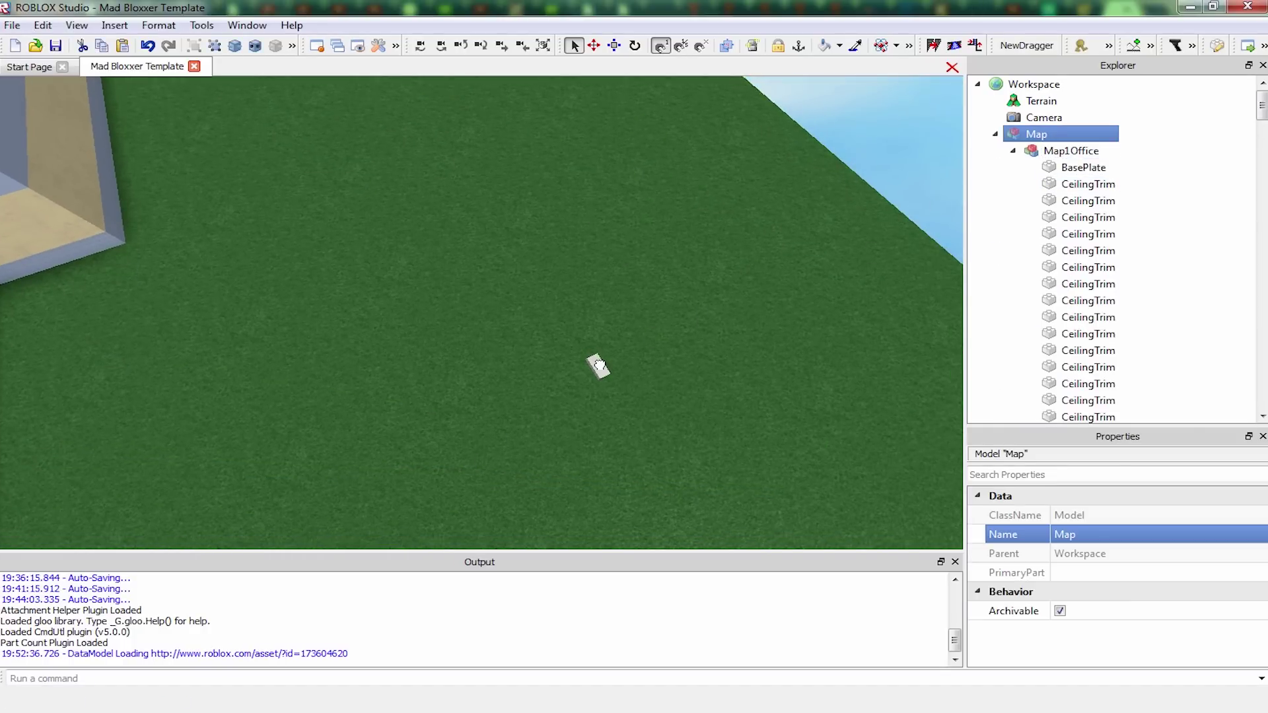
pyautogui.click(597, 366)
pyautogui.scroll(5, 647, 325)
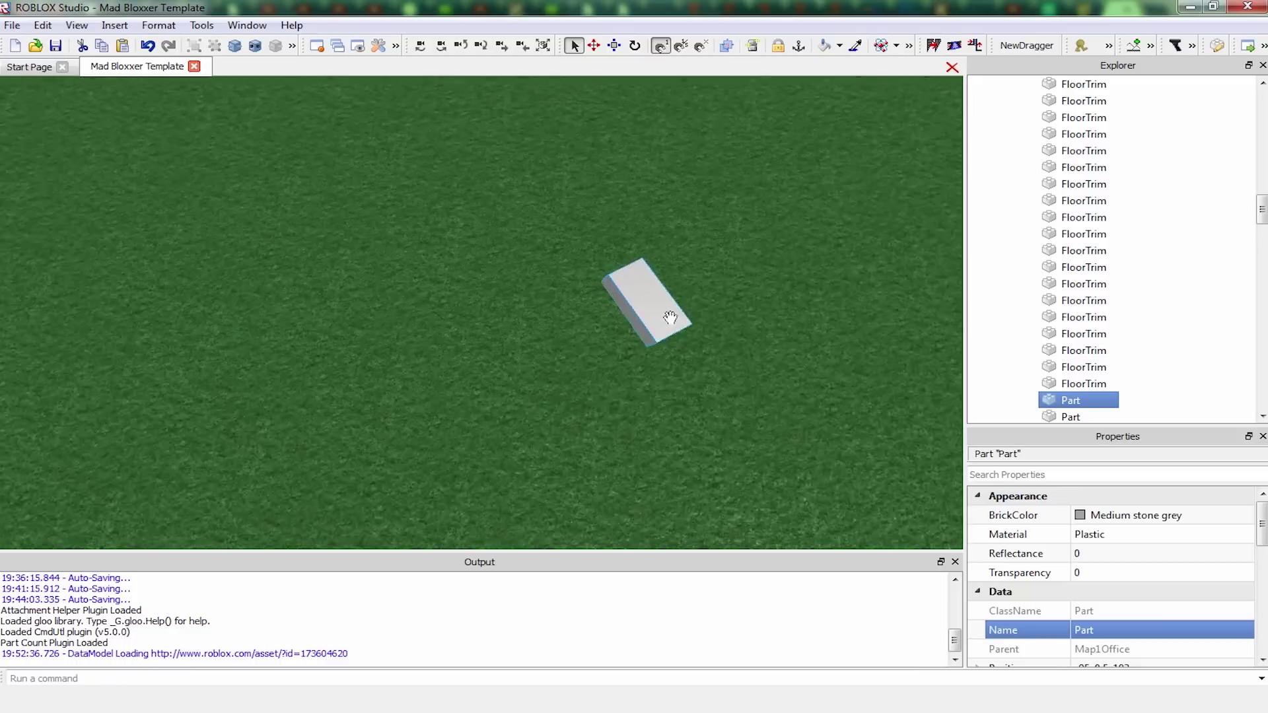
pyautogui.scroll(1, 671, 318)
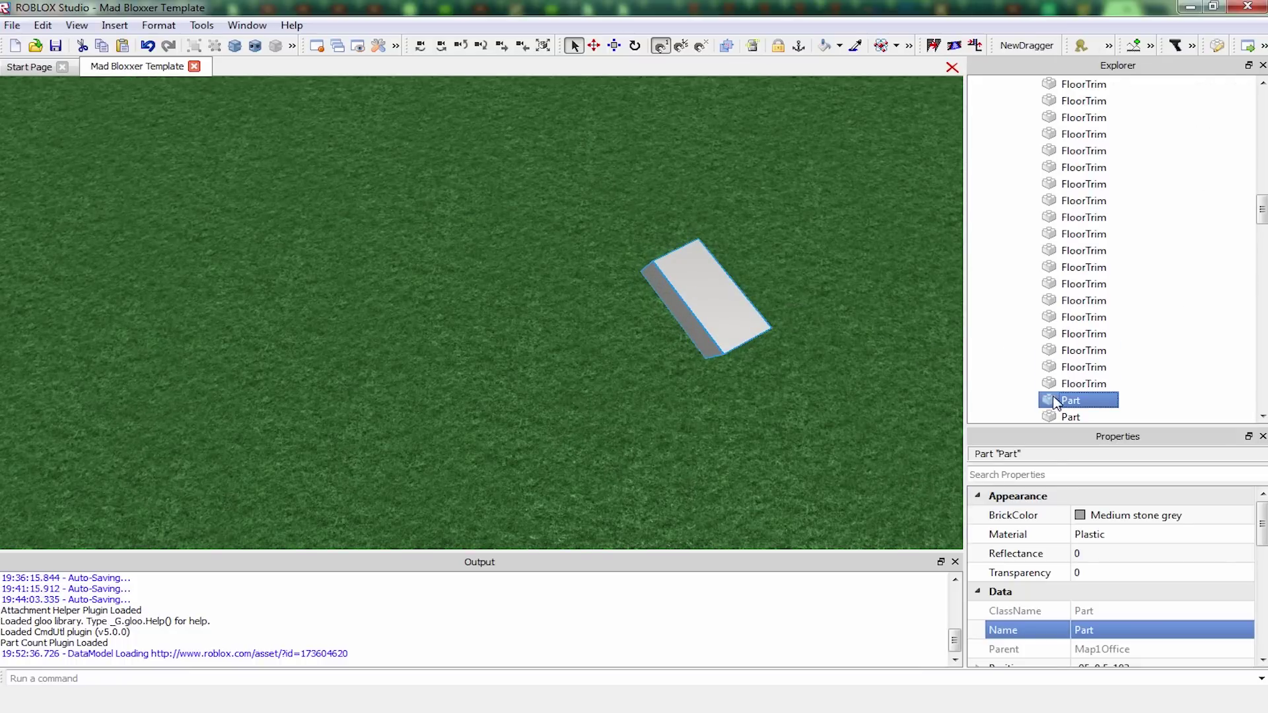
pyautogui.rightClick(1055, 401)
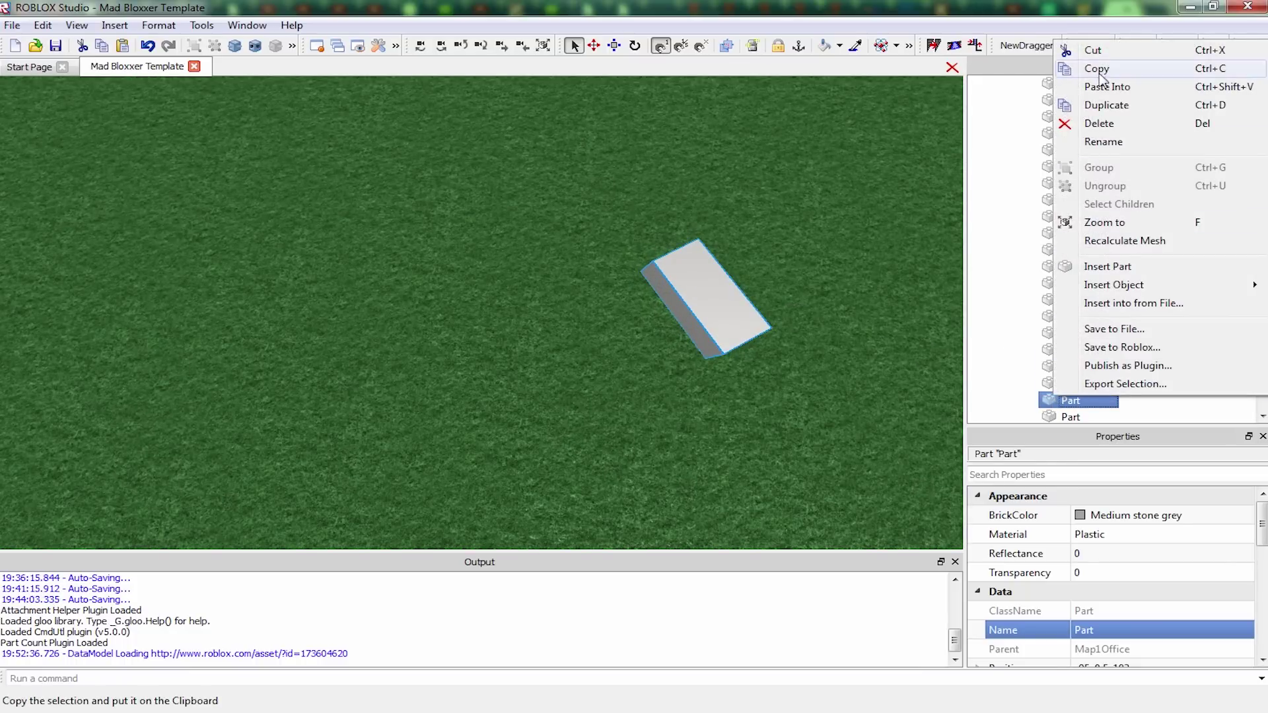
pyautogui.click(1089, 49)
pyautogui.moveTo(1261, 210); pyautogui.dragTo(1262, 92)
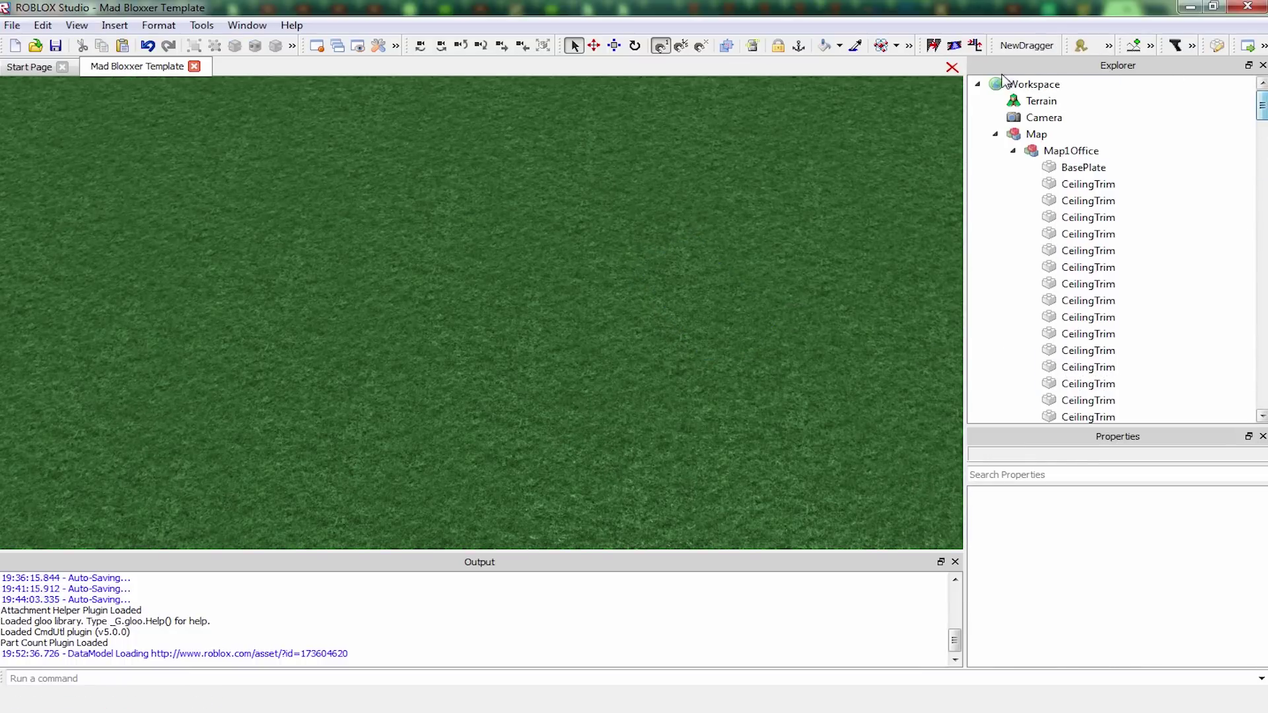
pyautogui.click(1034, 84)
pyautogui.rightClick(1033, 84)
pyautogui.click(1084, 139)
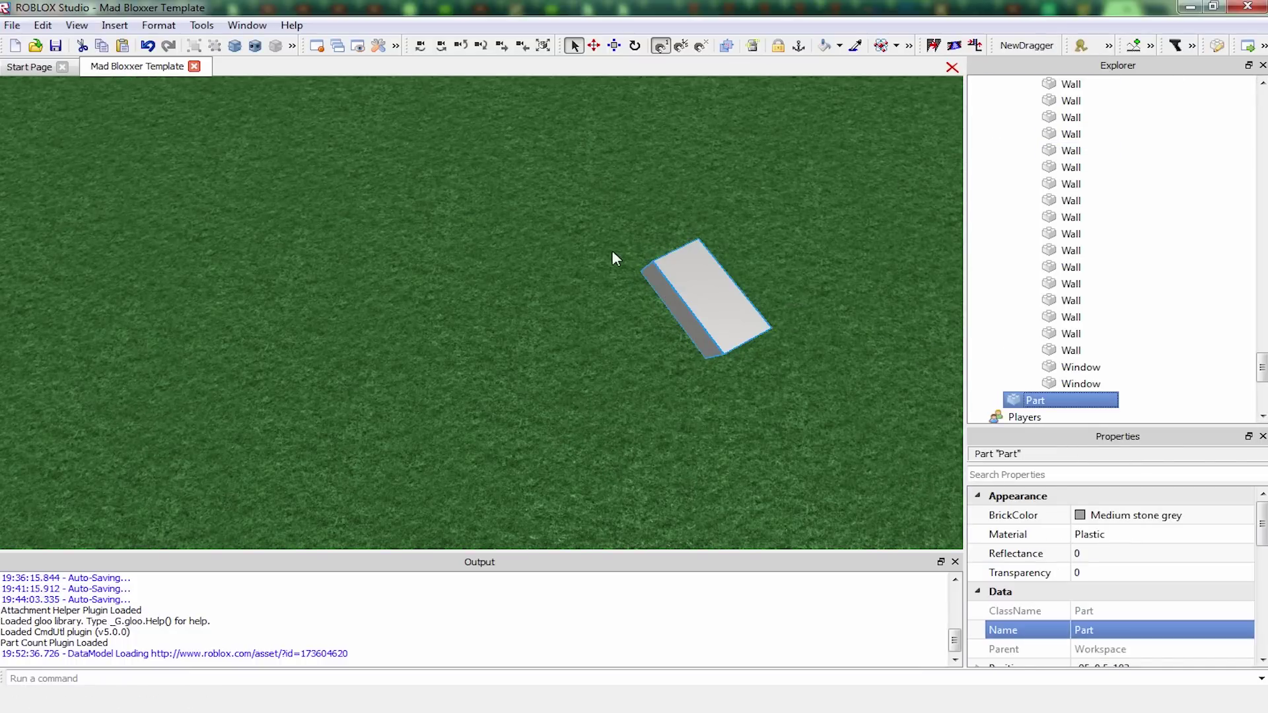
# Collapse the Map1Office and Map models in the object tree and clear the selection
pyautogui.scroll(-5, 611, 257)
pyautogui.scroll(5, 1005, 272)
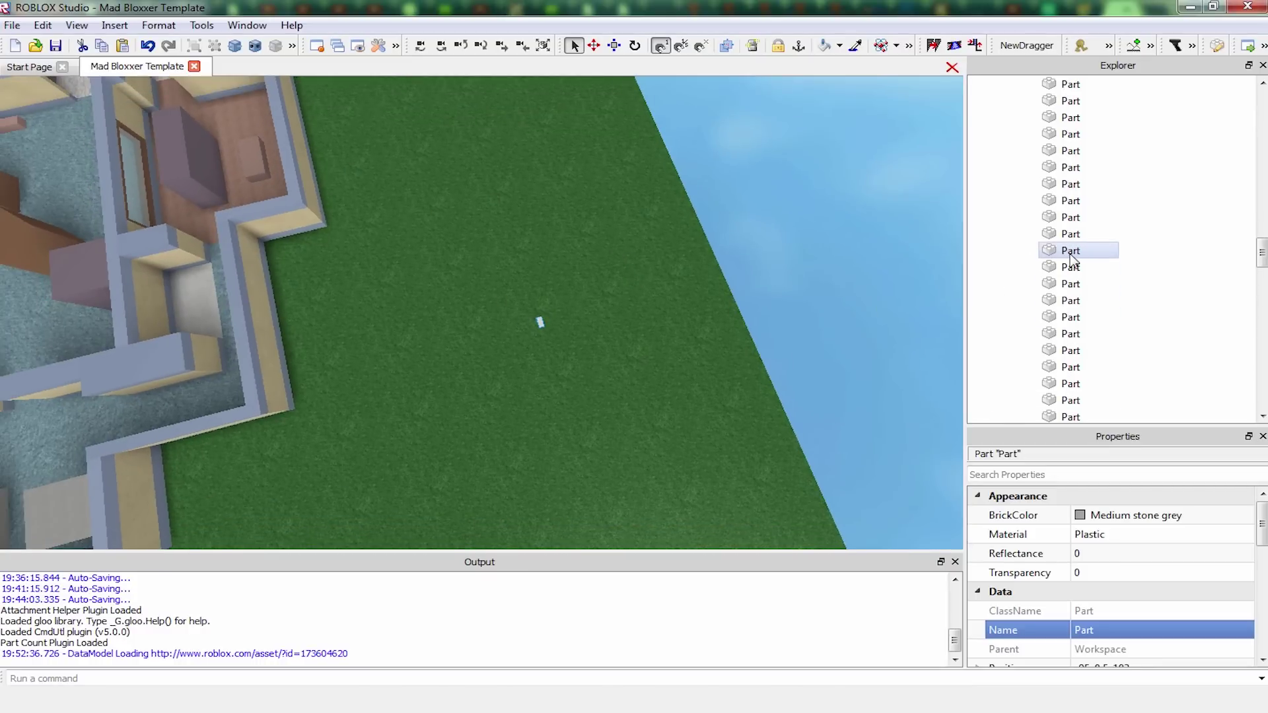
pyautogui.scroll(15, 1070, 261)
pyautogui.click(1013, 150)
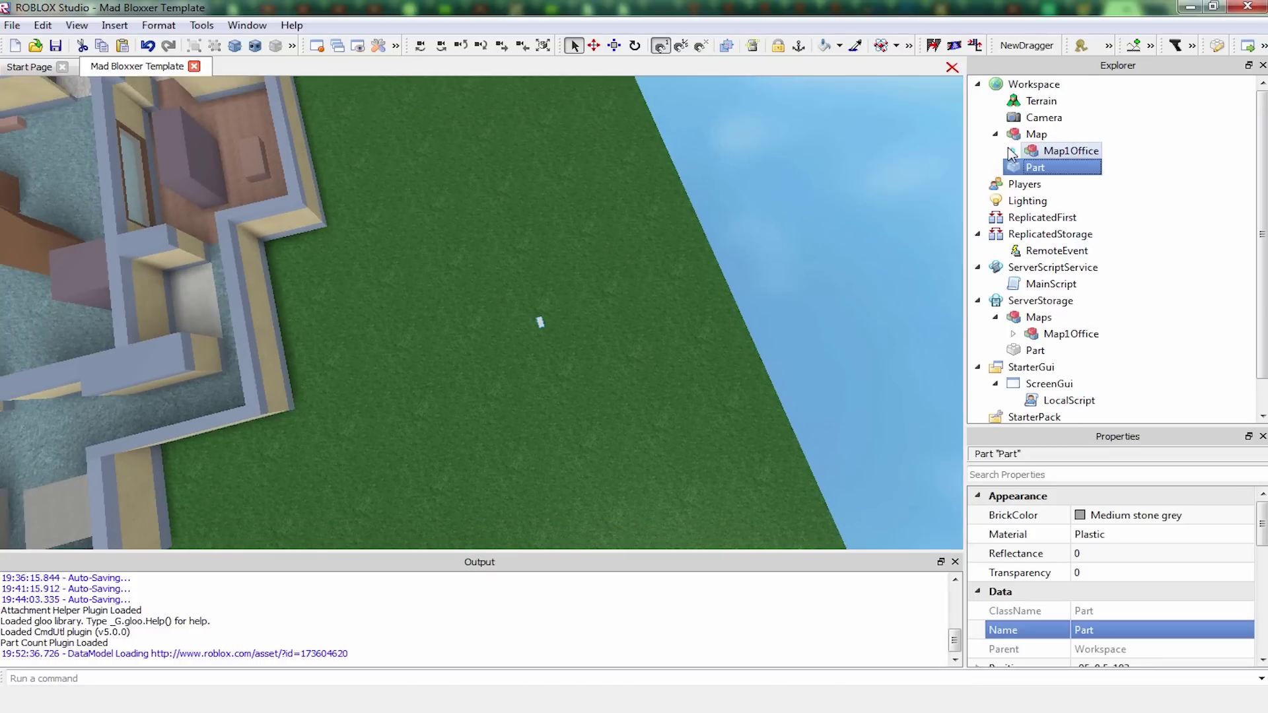
pyautogui.click(995, 134)
pyautogui.click(822, 142)
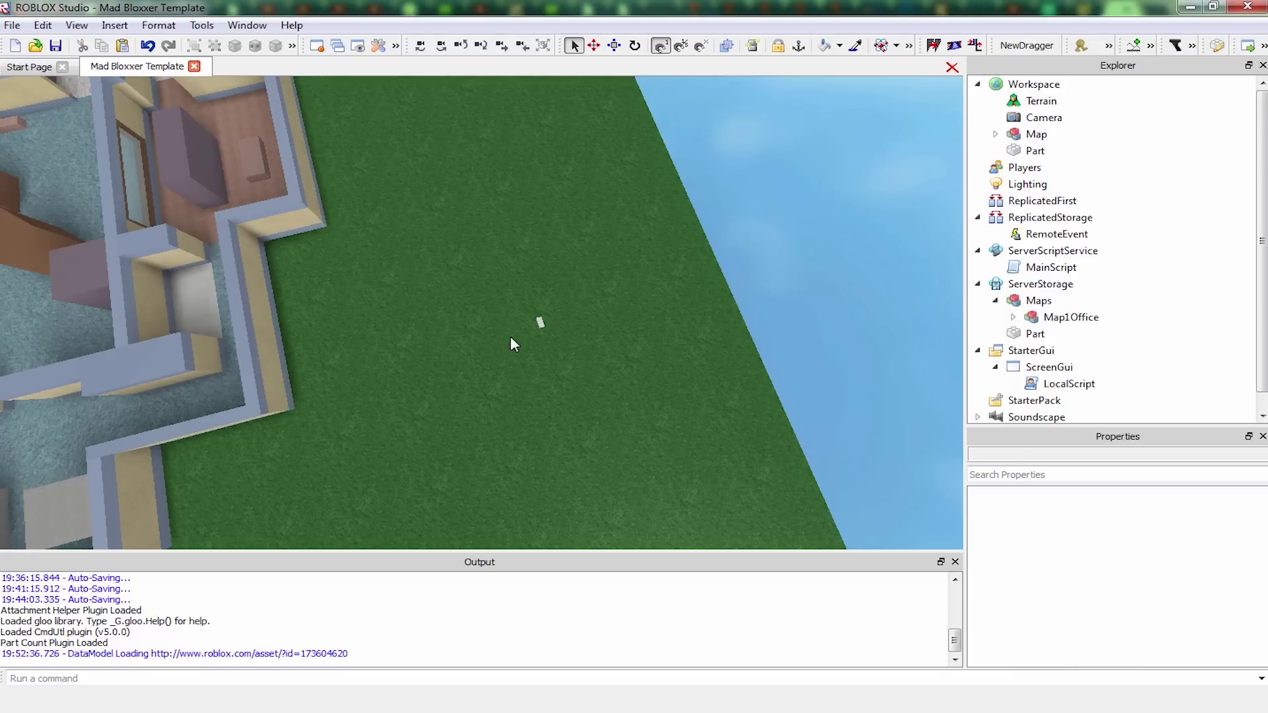
# Move the loose Part across the grass, farther away from the office building
pyautogui.click(538, 323)
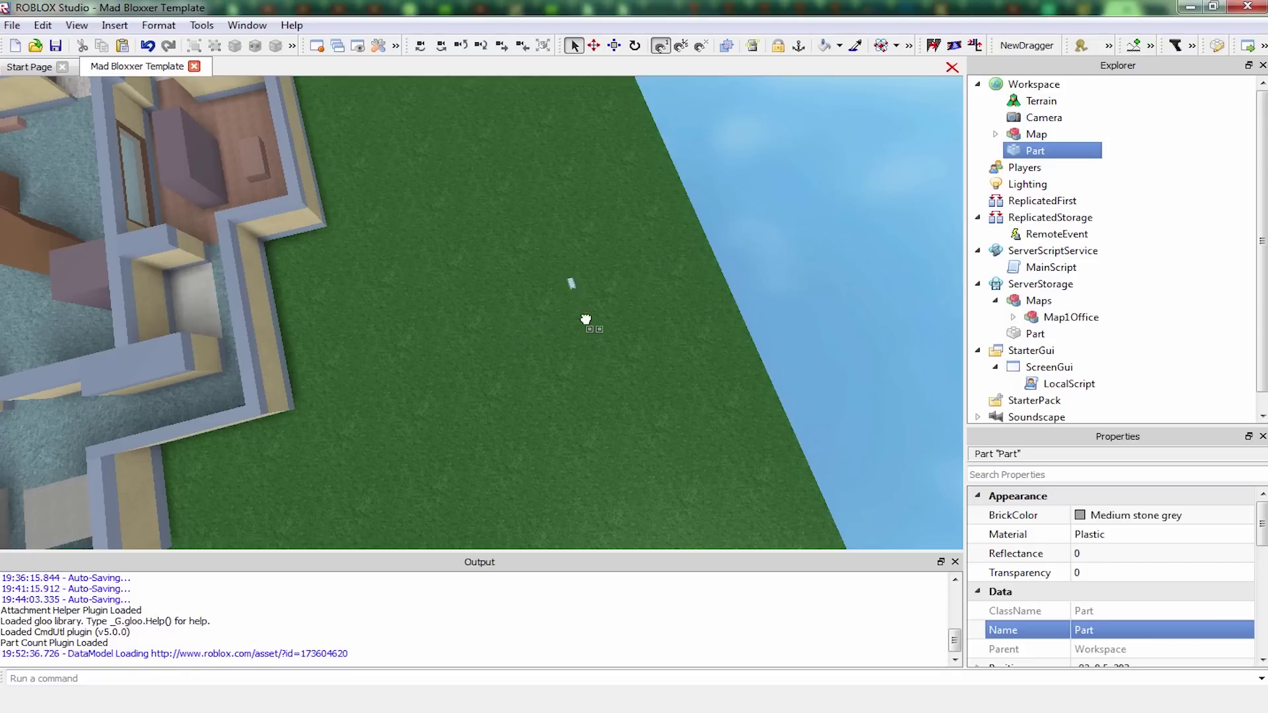
pyautogui.moveTo(586, 238); pyautogui.dragTo(586, 239)
pyautogui.moveTo(585, 239); pyautogui.dragTo(585, 239, button='right')
pyautogui.scroll(3, 586, 239)
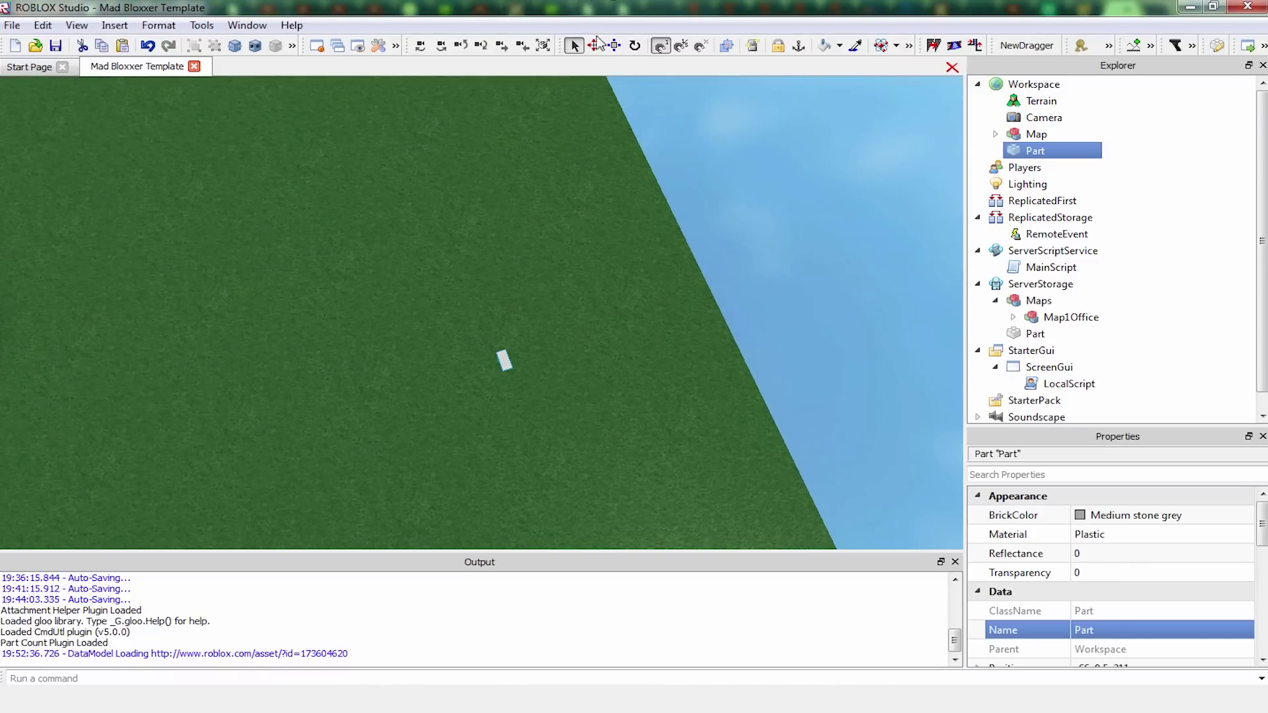
# Resize the loose Part into a large flat plate of about 82, 1, 102 beside the office map
pyautogui.click(614, 45)
pyautogui.moveTo(498, 343); pyautogui.dragTo(404, 84)
pyautogui.moveTo(489, 197); pyautogui.dragTo(489, 196, button='right')
pyautogui.moveTo(462, 335); pyautogui.dragTo(846, 331)
pyautogui.moveTo(612, 231); pyautogui.dragTo(611, 207)
pyautogui.scroll(-5, 1116, 575)
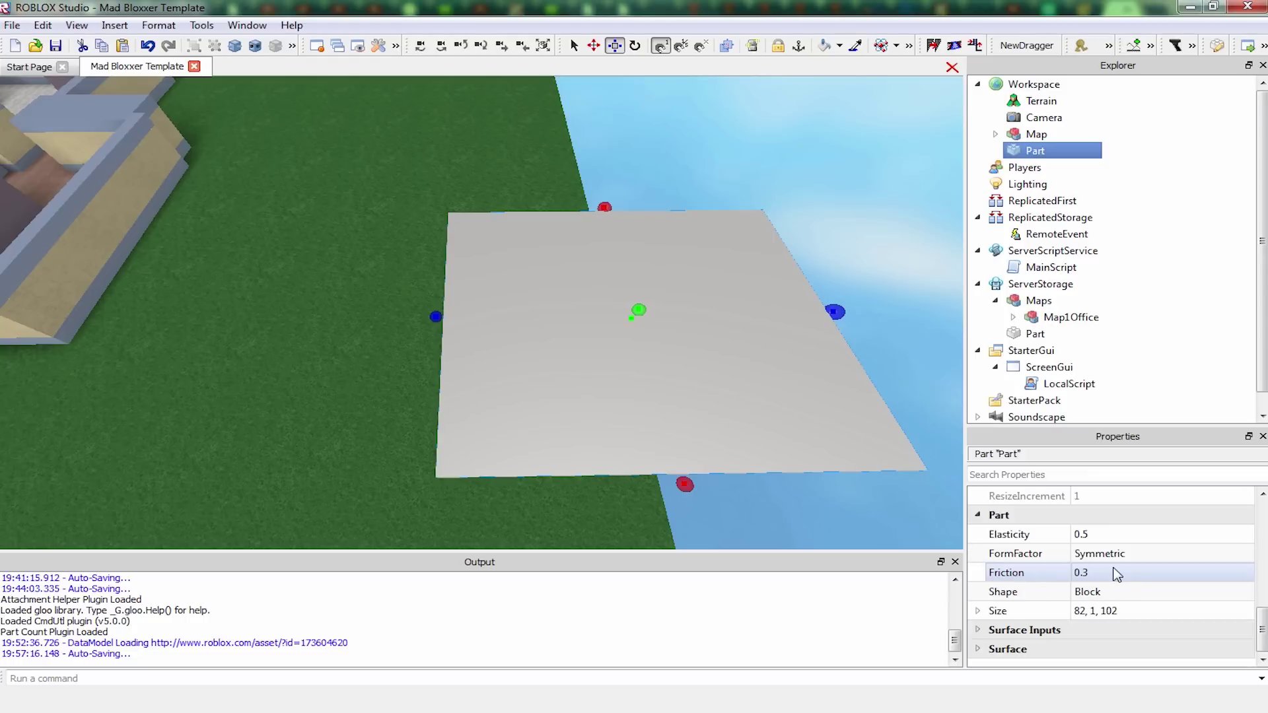
# Reduce the plate's size to 80 along its first dimension and slightly shorten its other long side
pyautogui.moveTo(605, 205); pyautogui.dragTo(612, 208)
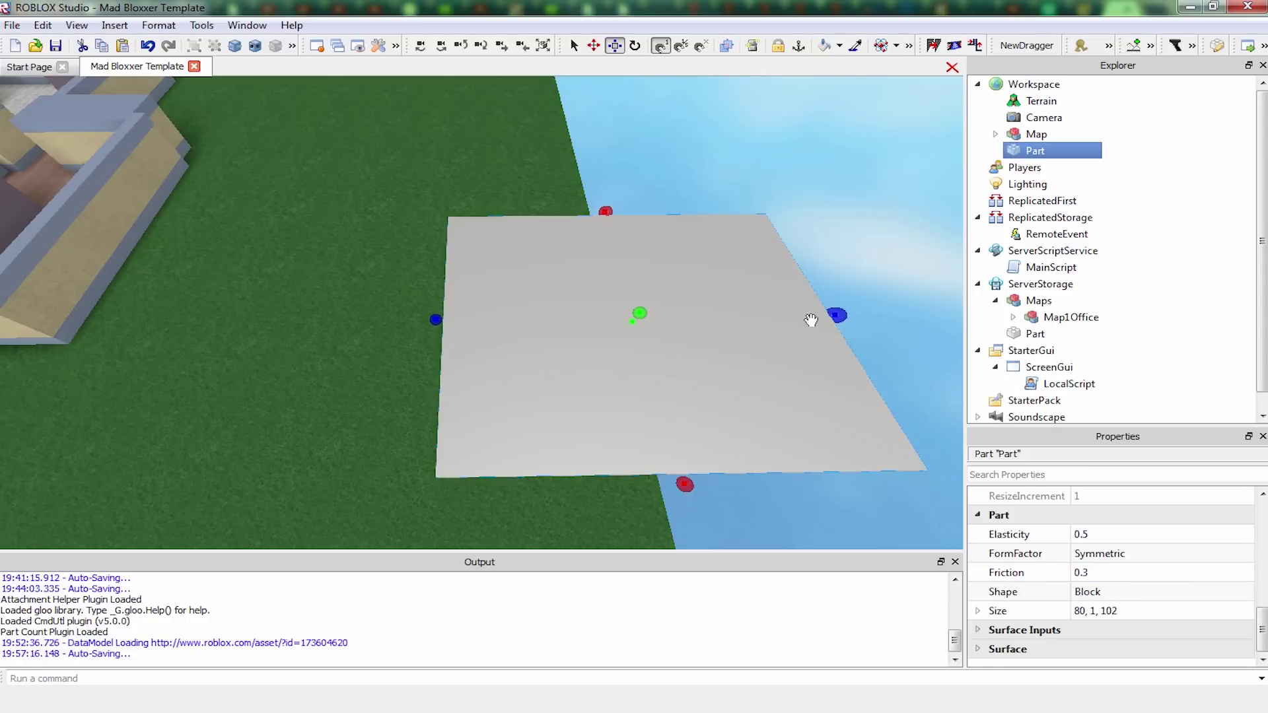
pyautogui.moveTo(836, 317); pyautogui.dragTo(831, 318)
pyautogui.moveTo(831, 318)
pyautogui.mouseDown(button='right')
pyautogui.moveTo(860, 303)
pyautogui.moveTo(837, 302)
pyautogui.mouseUp(button='right')
pyautogui.scroll(4, 852, 302)
pyautogui.scroll(-10, 837, 302)
# Add a second Part along the plate's edge facing the office and stretch its length to 100
pyautogui.moveTo(603, 176); pyautogui.dragTo(660, 177)
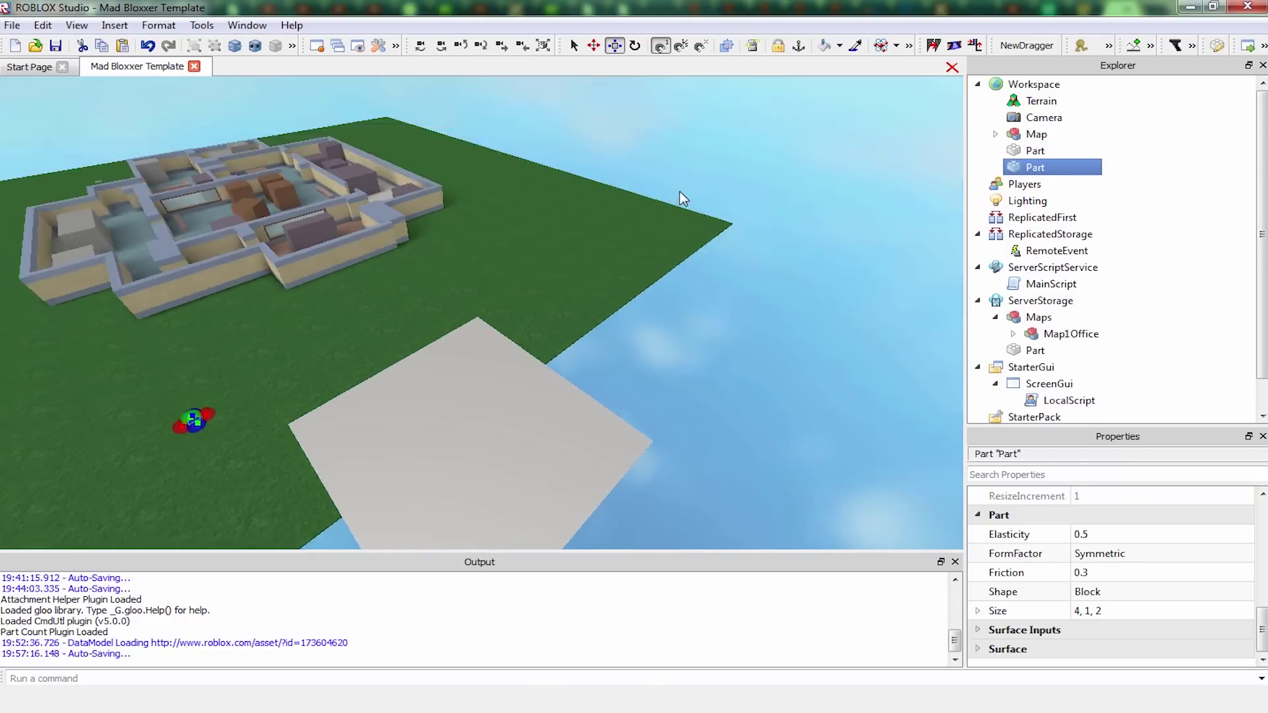
pyautogui.press('w')
pyautogui.moveTo(679, 192); pyautogui.dragTo(680, 192, button='right')
pyautogui.press('a')
pyautogui.moveTo(261, 259); pyautogui.dragTo(903, 453)
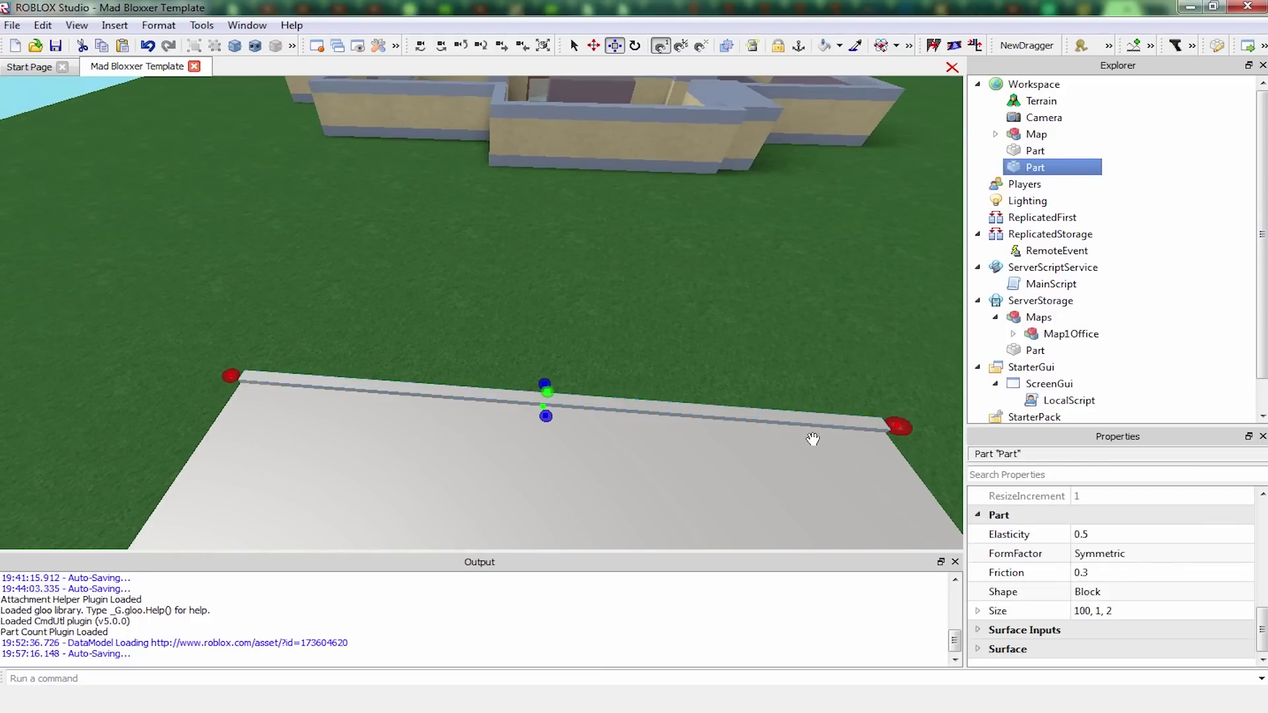
# Widen the second Part across the plate so that its size is 100, 1, 19
pyautogui.press('a')
pyautogui.moveTo(812, 438); pyautogui.dragTo(810, 437, button='right')
pyautogui.press('s')
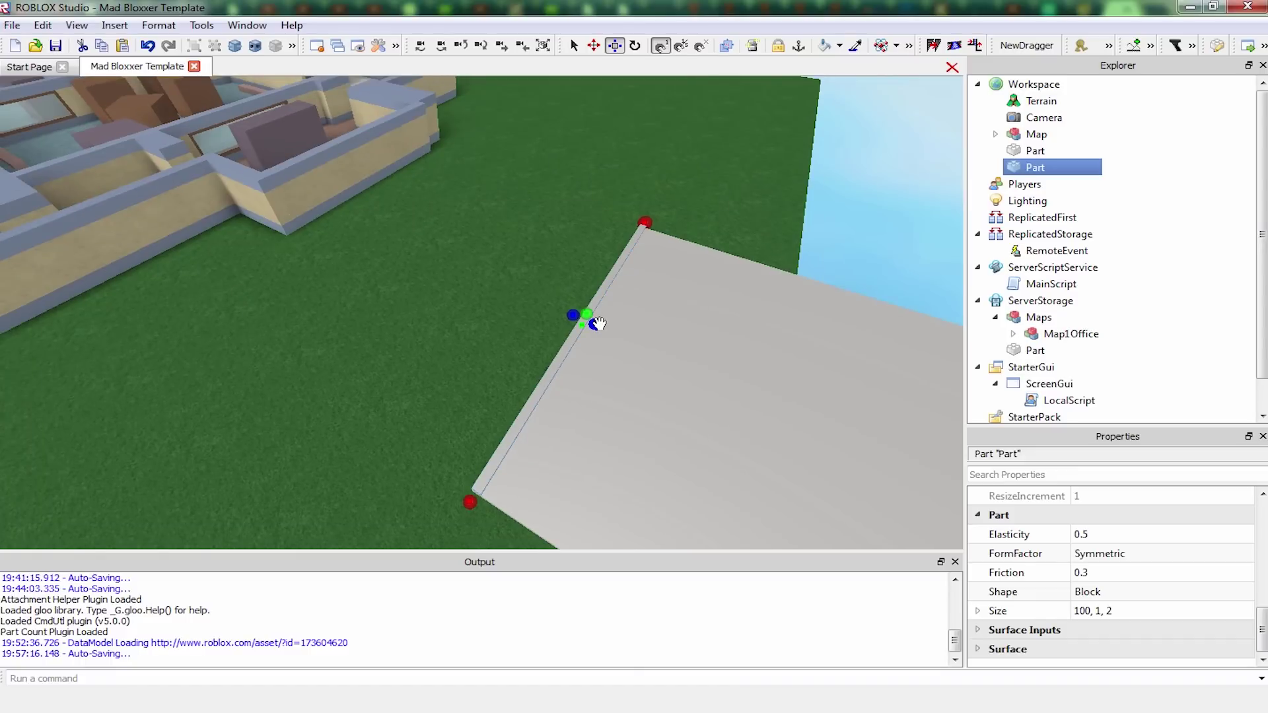
pyautogui.moveTo(597, 323); pyautogui.dragTo(652, 381)
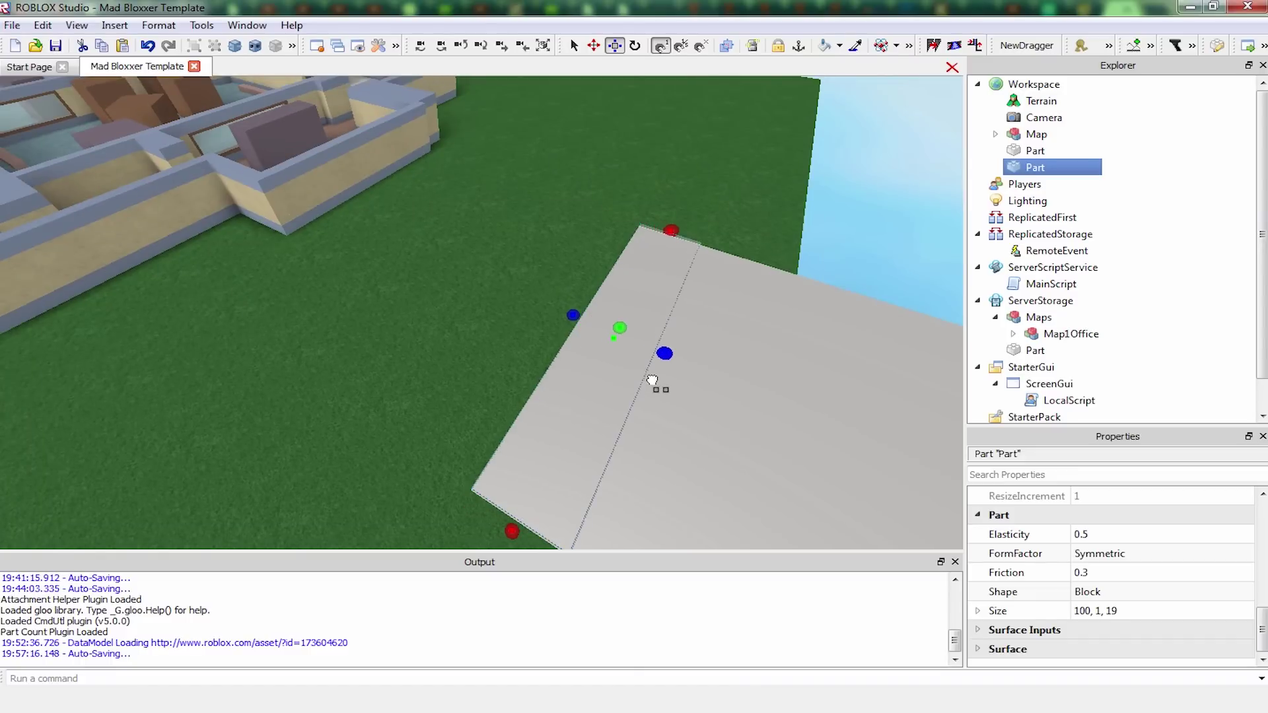
pyautogui.moveTo(676, 369); pyautogui.dragTo(542, 154, button='right')
pyautogui.press('w')
pyautogui.press('d')
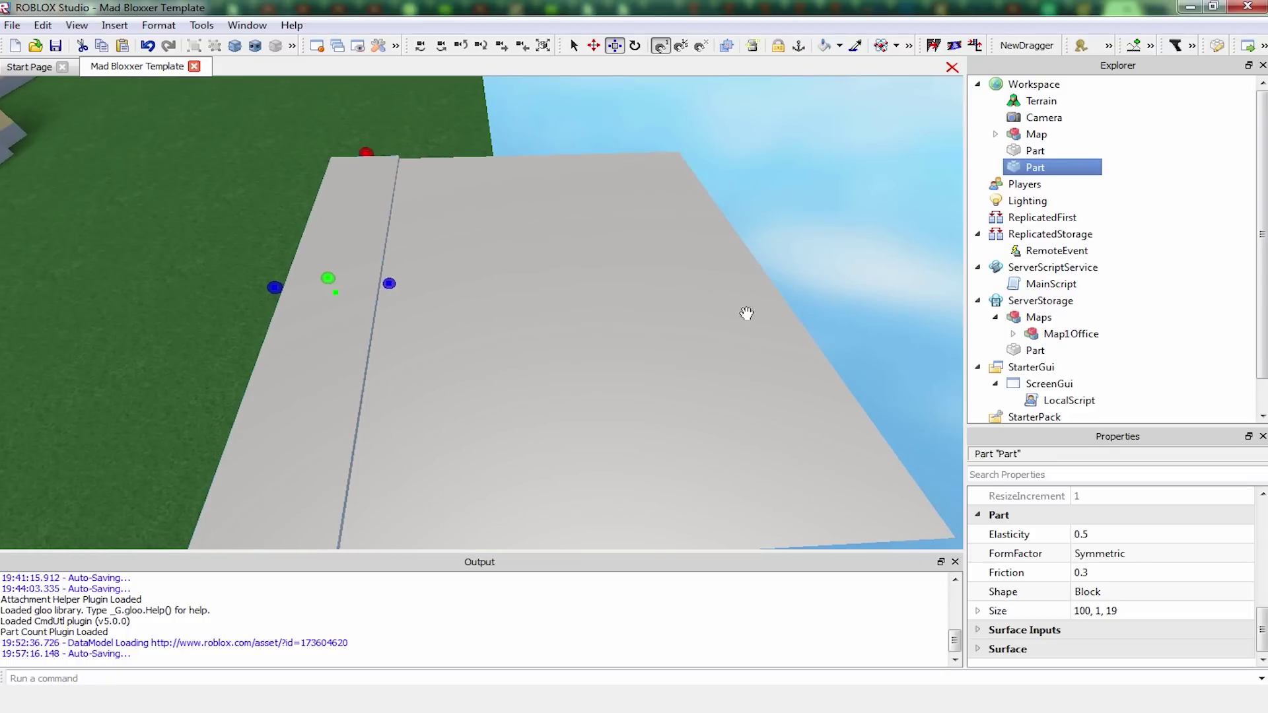
# Widen the second Part to 20 and raise its height to 10, giving a size of 100, 10, 20
pyautogui.moveTo(391, 284); pyautogui.dragTo(394, 288)
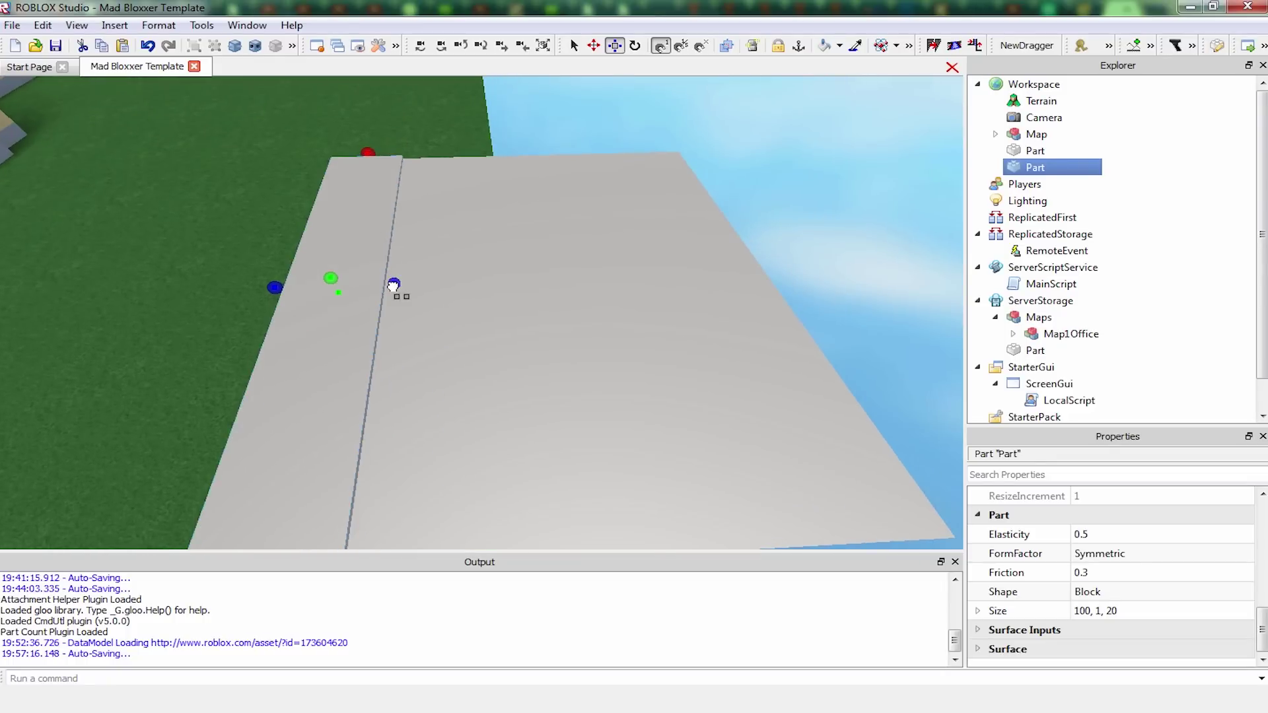
pyautogui.moveTo(394, 288); pyautogui.dragTo(393, 301, button='right')
pyautogui.moveTo(404, 310); pyautogui.dragTo(399, 283)
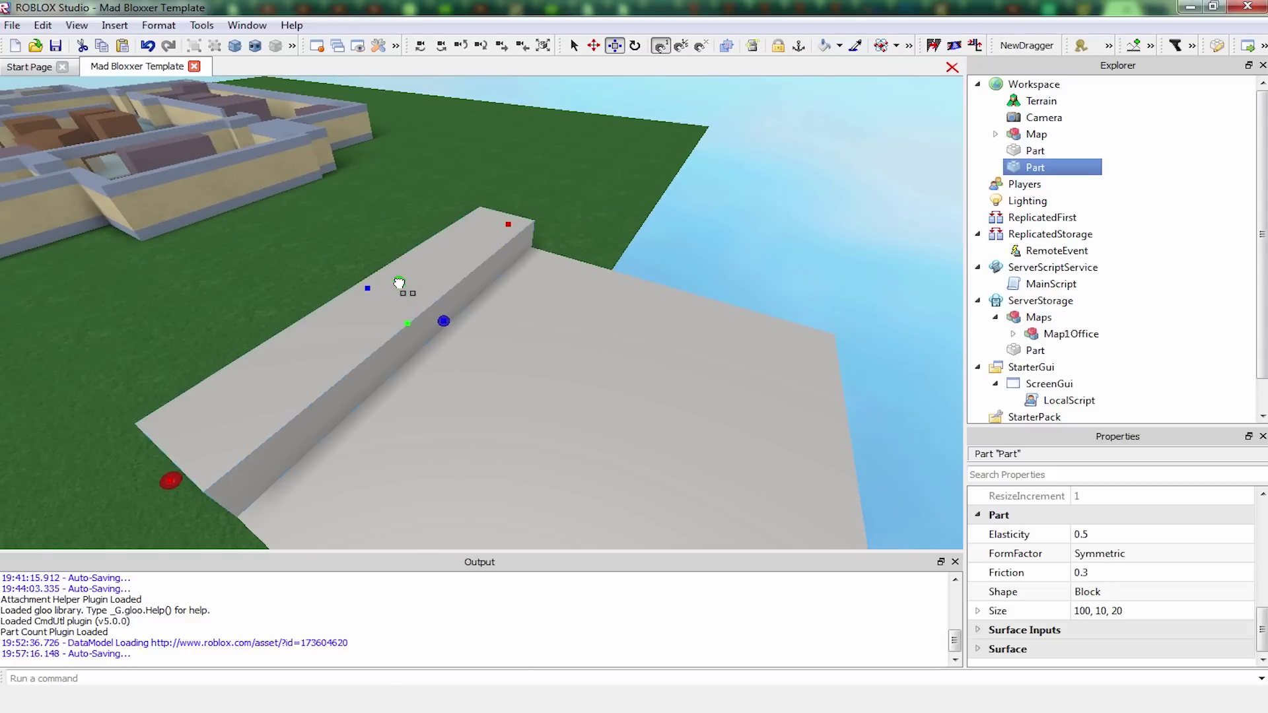
# Add a third Part against the raised block's inner side at the plate's end and enlarge it to 16, 10, 2
pyautogui.hotkey('ctrl', 'v')
pyautogui.moveTo(480, 239); pyautogui.dragTo(474, 239, button='right')
pyautogui.click(613, 290)
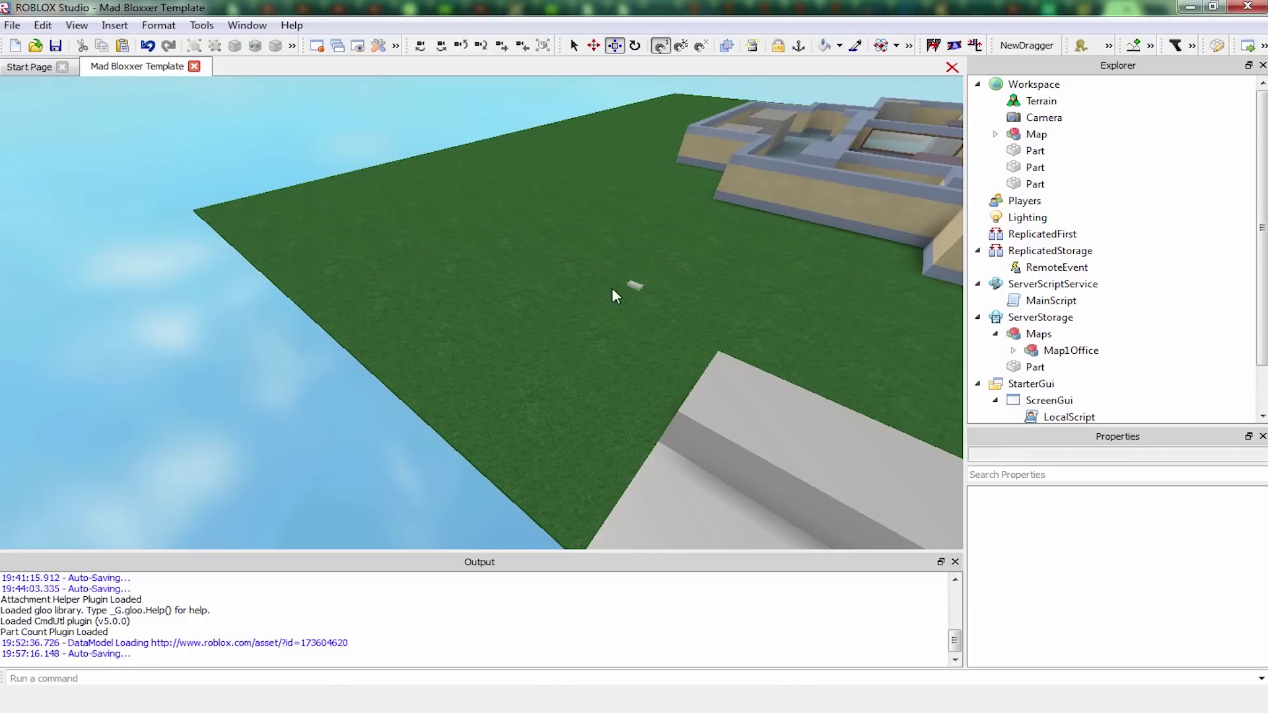
pyautogui.click(661, 466)
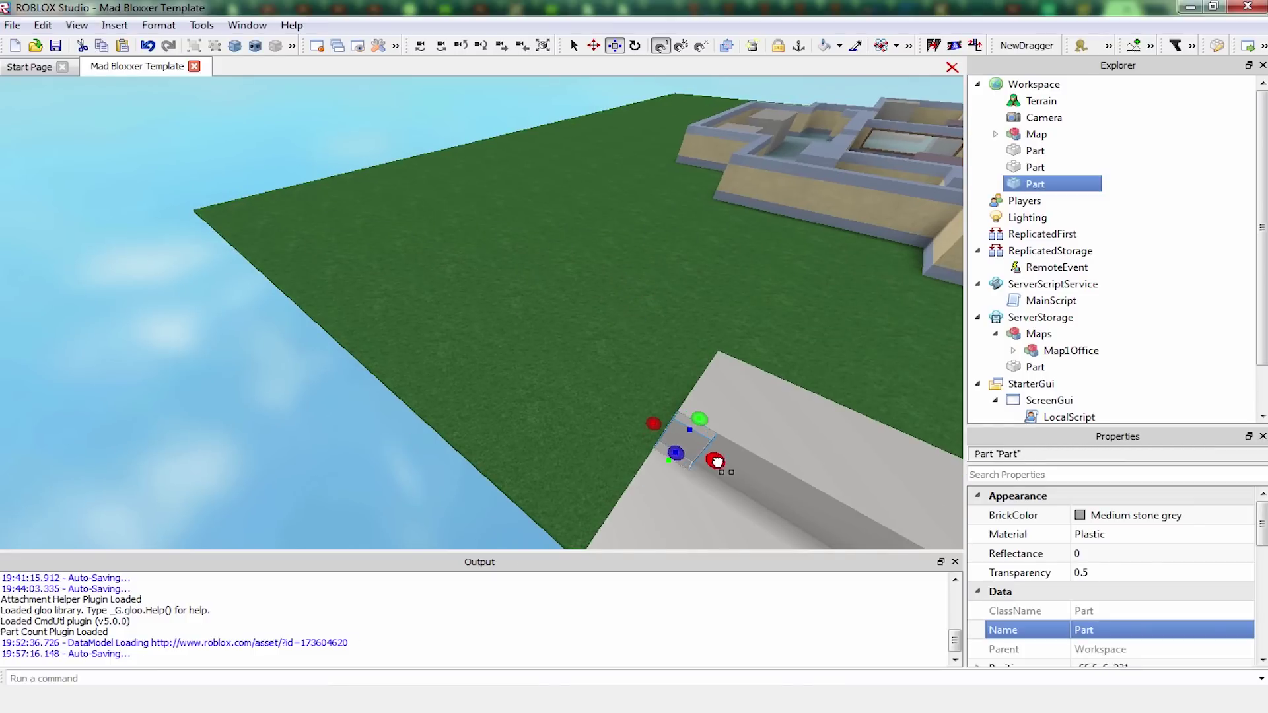
pyautogui.moveTo(717, 461); pyautogui.dragTo(730, 467)
pyautogui.scroll(-6, 1107, 565)
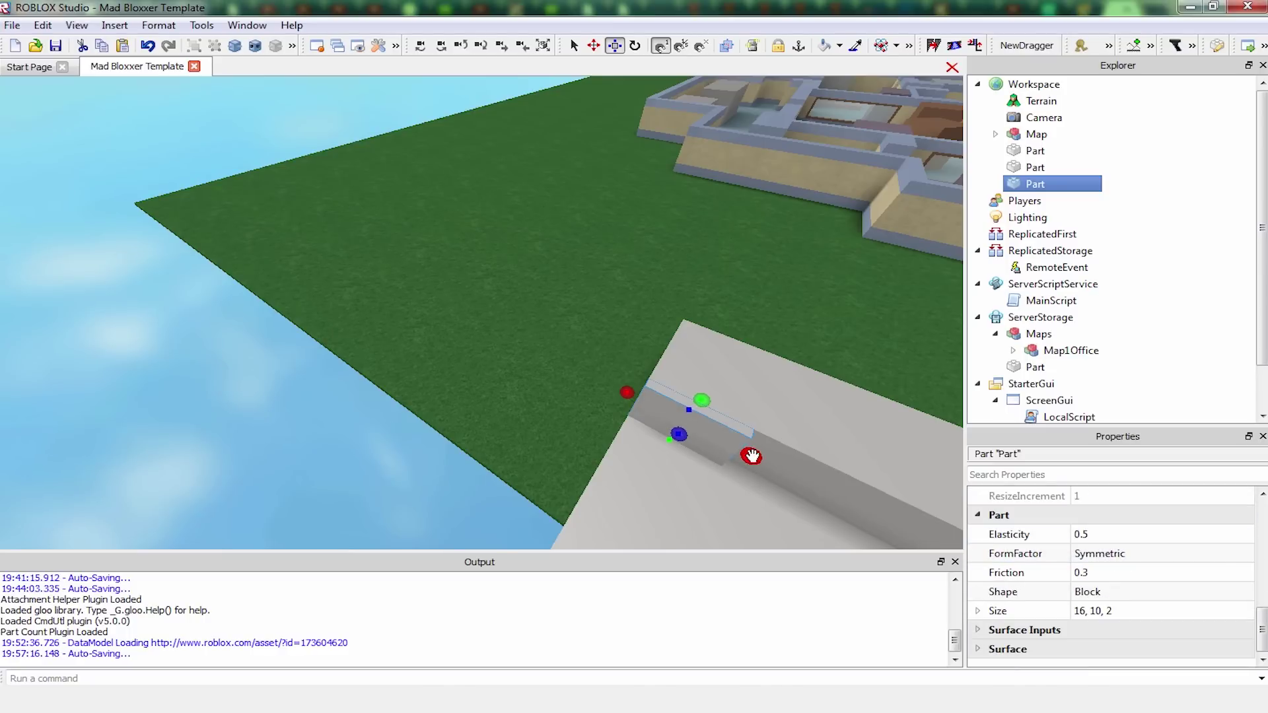
pyautogui.moveTo(752, 456); pyautogui.dragTo(759, 462)
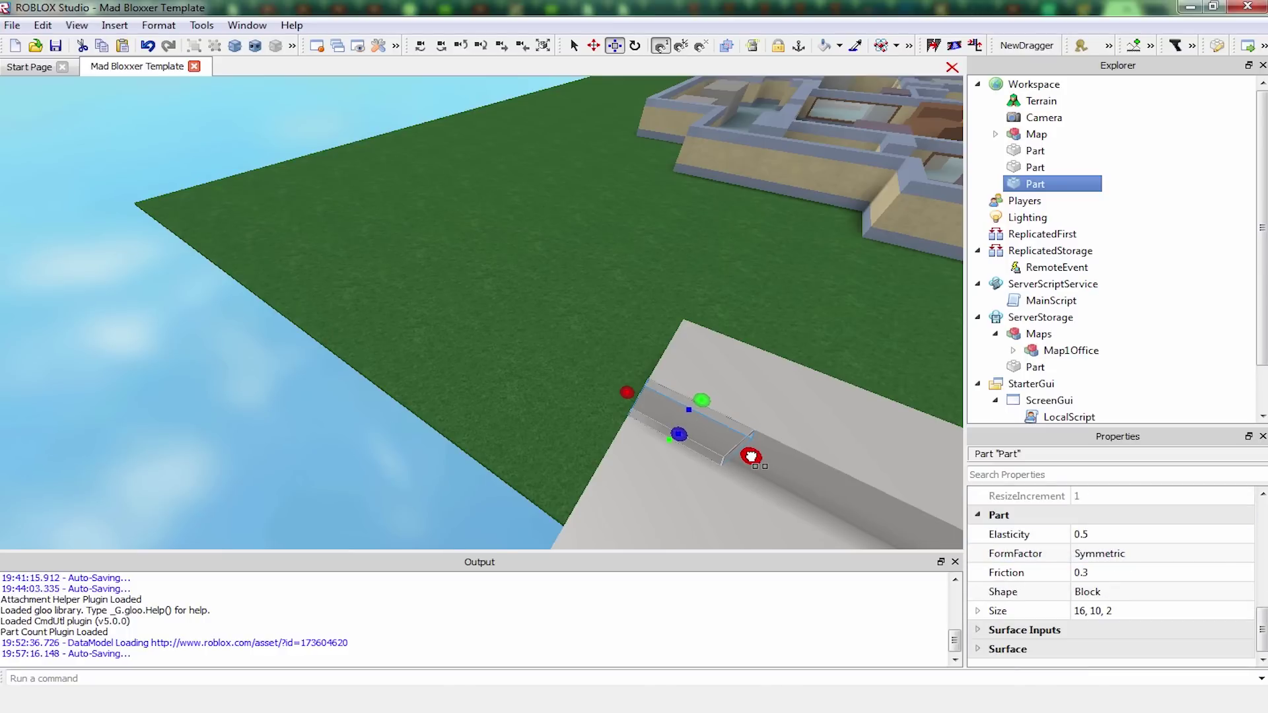
# Lengthen the third Part to 20 and stretch it across the plate's end to a size of 20, 10, 80
pyautogui.click(802, 382)
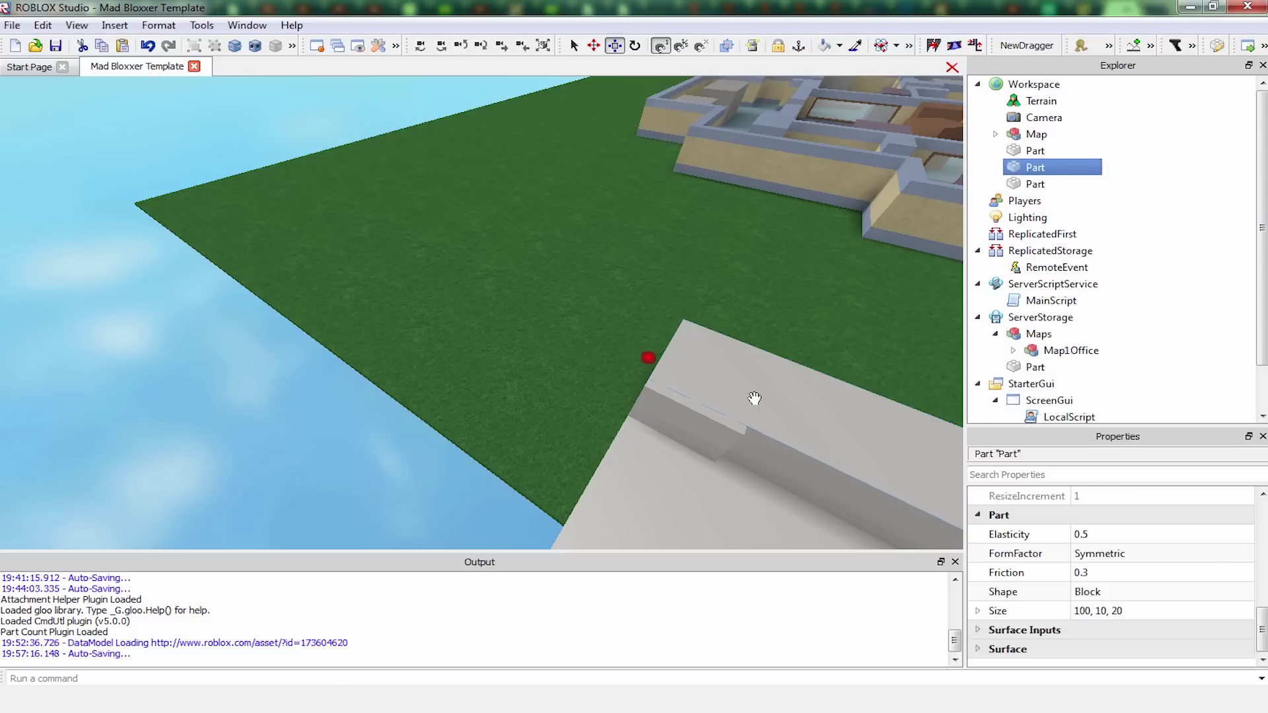
pyautogui.click(681, 430)
pyautogui.moveTo(742, 451); pyautogui.dragTo(753, 458)
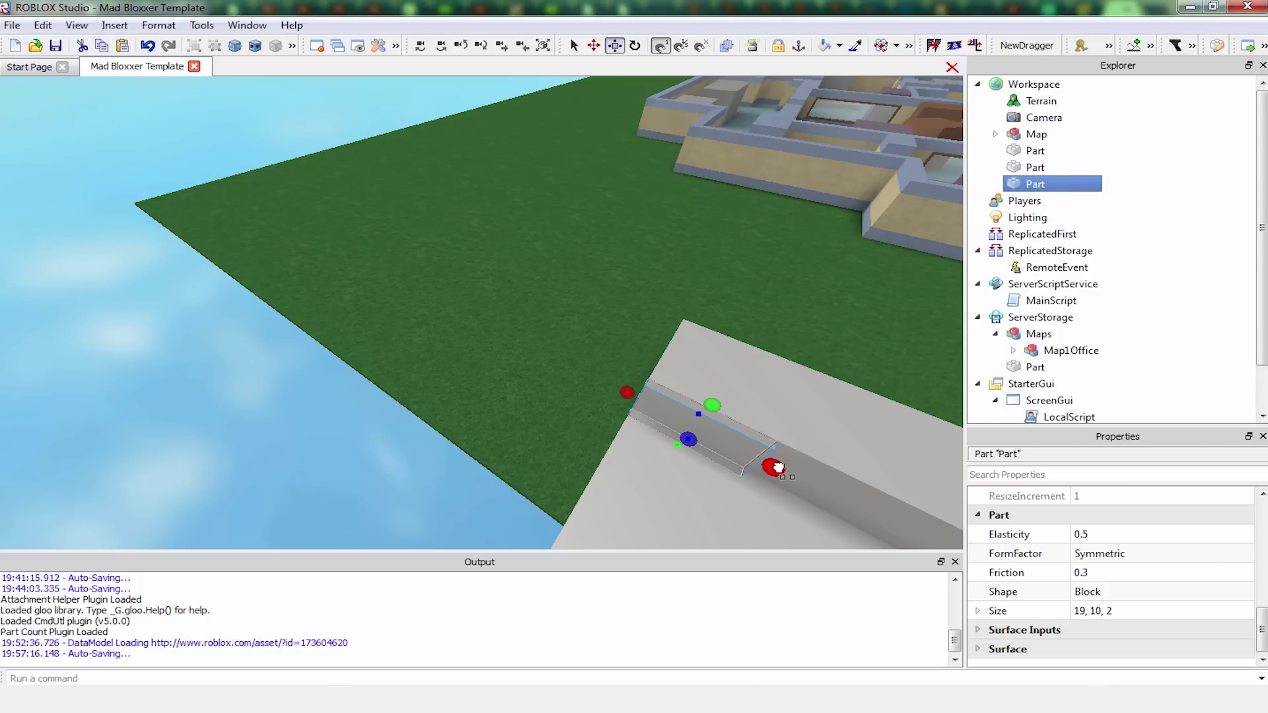
pyautogui.moveTo(779, 468); pyautogui.dragTo(786, 471)
pyautogui.moveTo(739, 450); pyautogui.dragTo(549, 412, button='right')
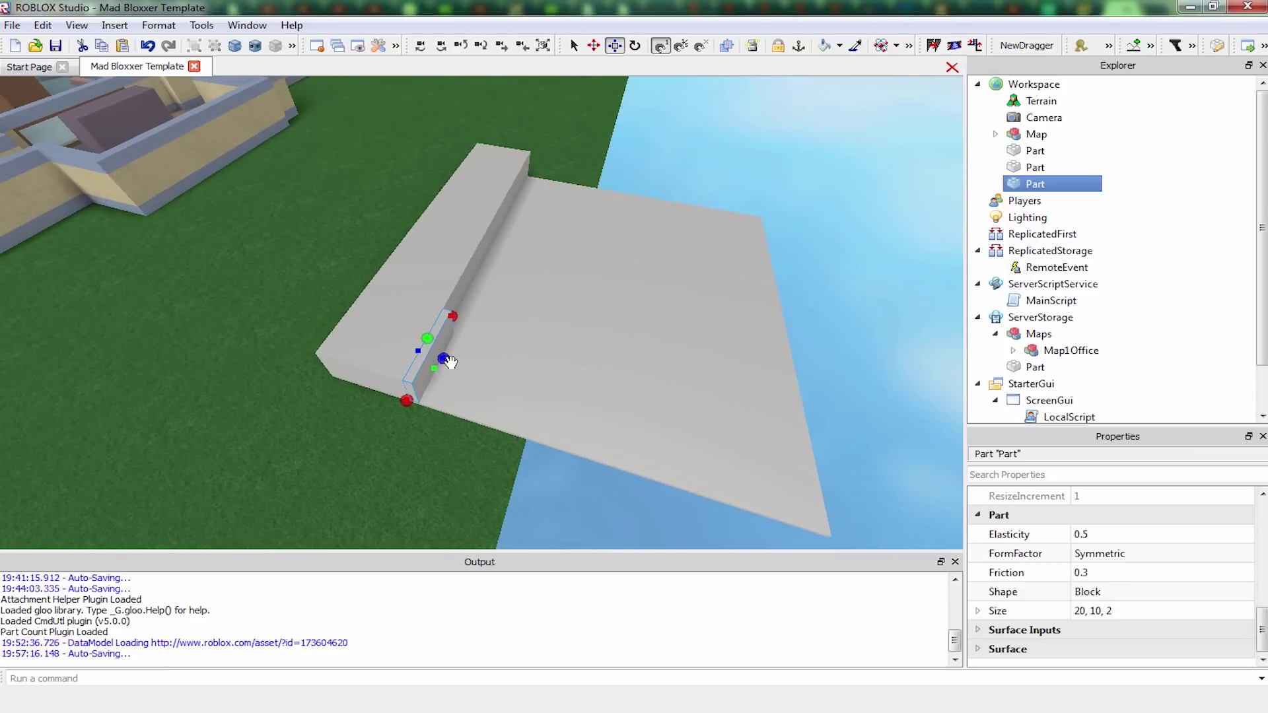
pyautogui.moveTo(443, 359); pyautogui.dragTo(593, 457)
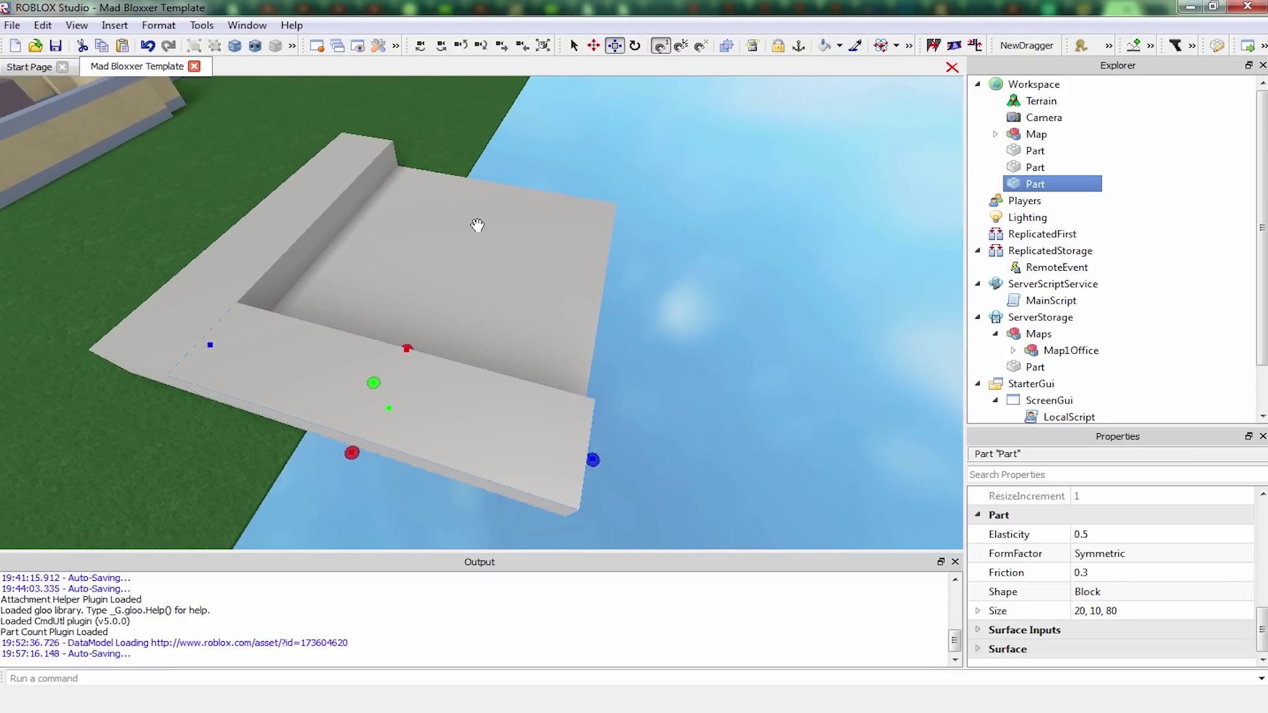
# Add a fourth Part at the plate's outer corner beside the end block and resize it to 20, 1, 2
pyautogui.moveTo(478, 226); pyautogui.dragTo(485, 260, button='right')
pyautogui.hotkey('ctrl', 'v')
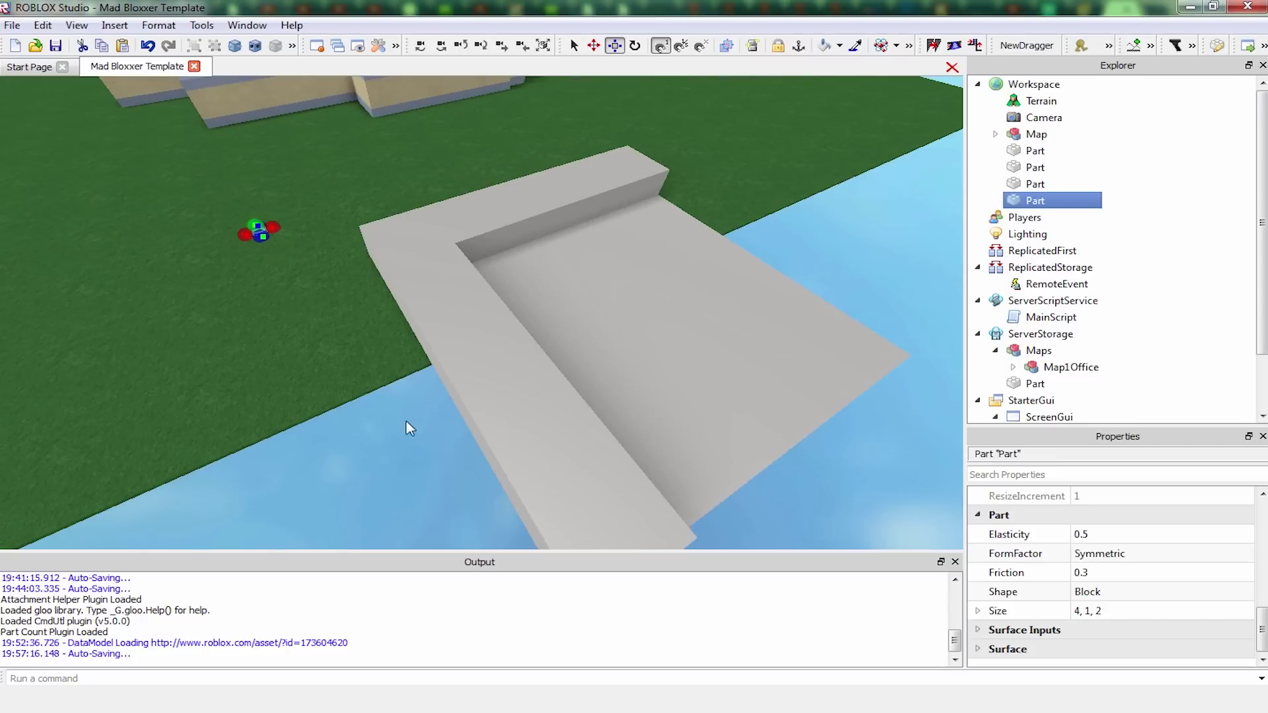
pyautogui.click(408, 424)
pyautogui.moveTo(264, 231); pyautogui.dragTo(592, 325)
pyautogui.moveTo(592, 325); pyautogui.dragTo(592, 325, button='right')
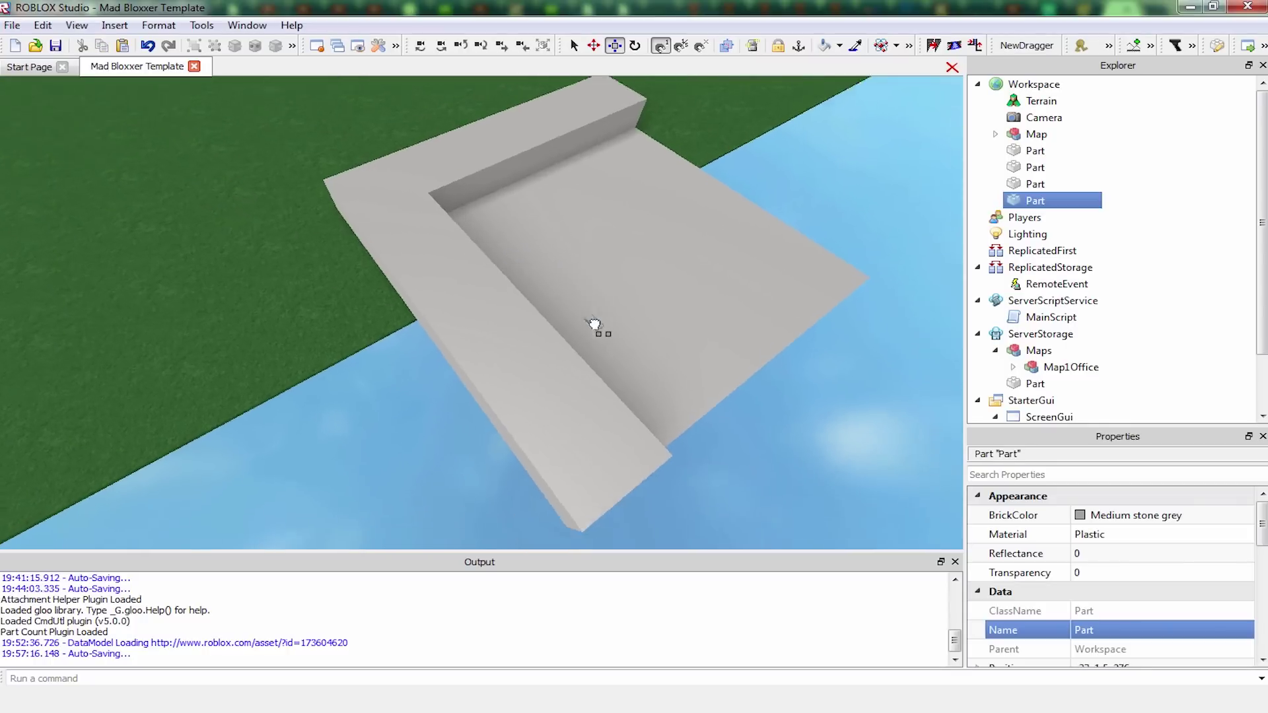
pyautogui.moveTo(592, 325); pyautogui.dragTo(591, 325)
pyautogui.moveTo(591, 325); pyautogui.dragTo(591, 326, button='right')
pyautogui.moveTo(591, 326); pyautogui.dragTo(560, 327)
pyautogui.moveTo(591, 325); pyautogui.dragTo(560, 327, button='right')
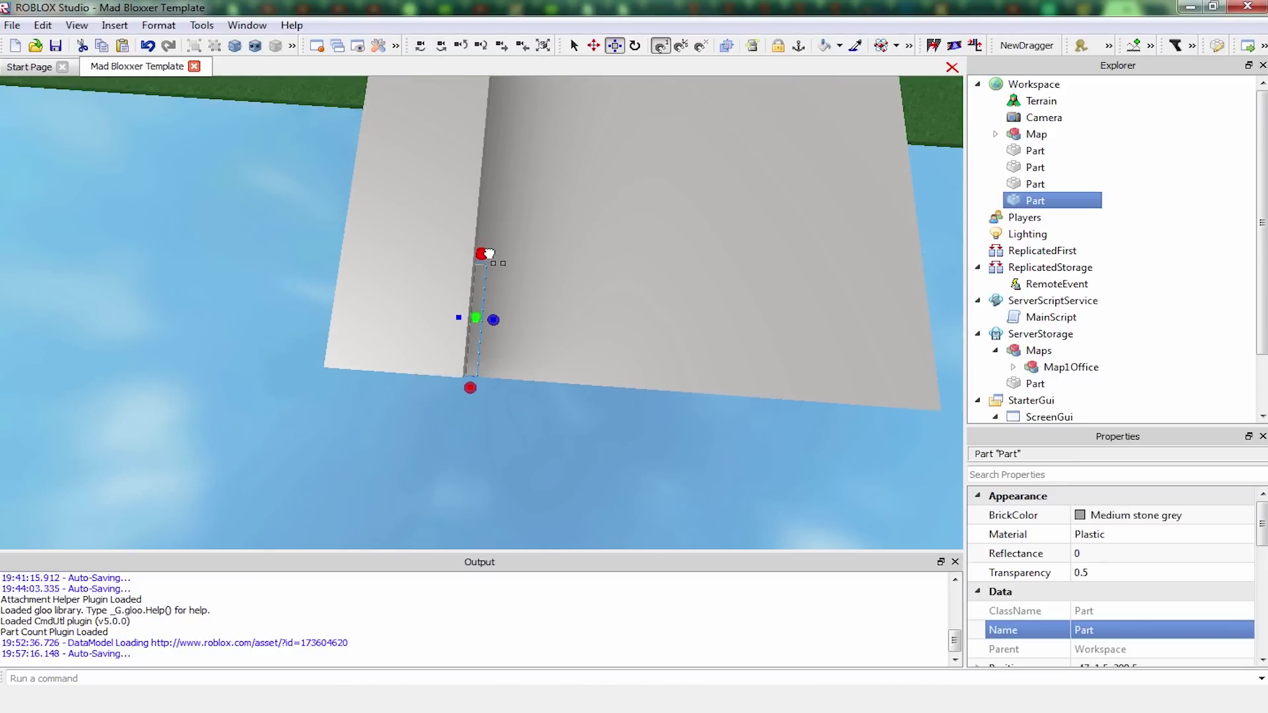
pyautogui.scroll(-6, 1098, 552)
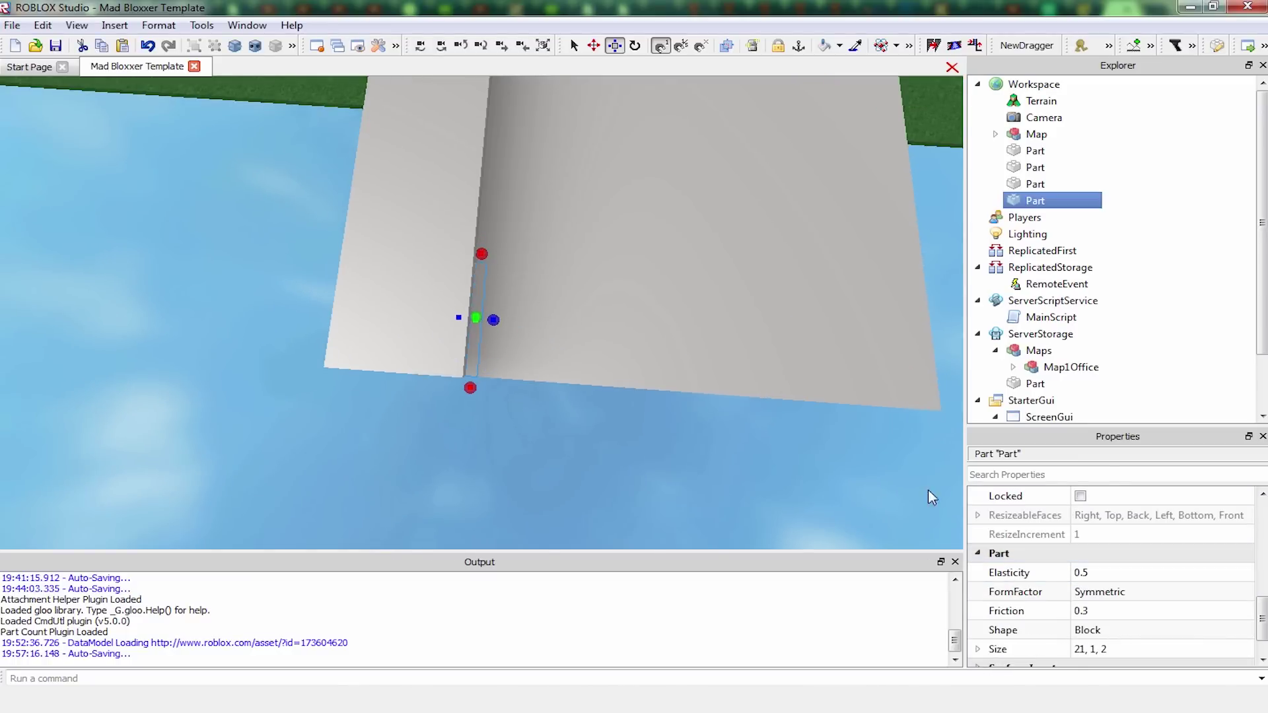
pyautogui.moveTo(640, 323); pyautogui.dragTo(640, 323, button='right')
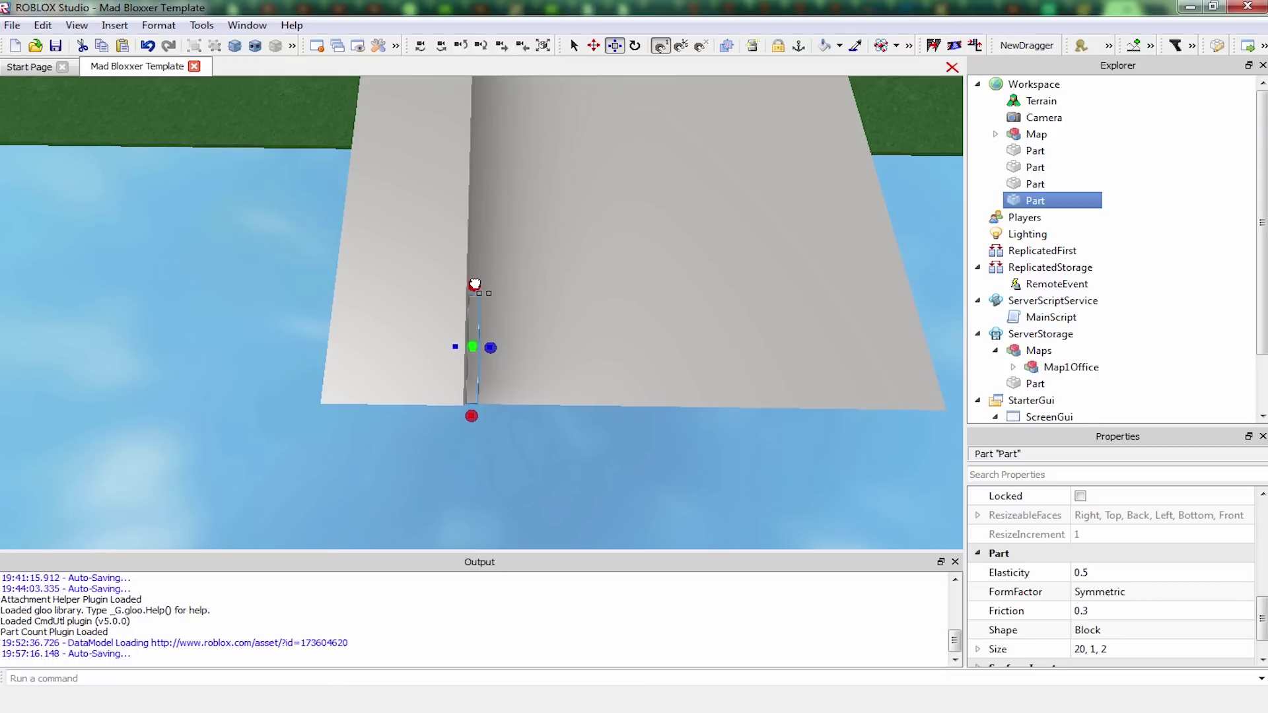
# Stretch the fourth Part along the plate's outer edge and raise it to a size of 20, 10, 80
pyautogui.moveTo(490, 347); pyautogui.dragTo(699, 354)
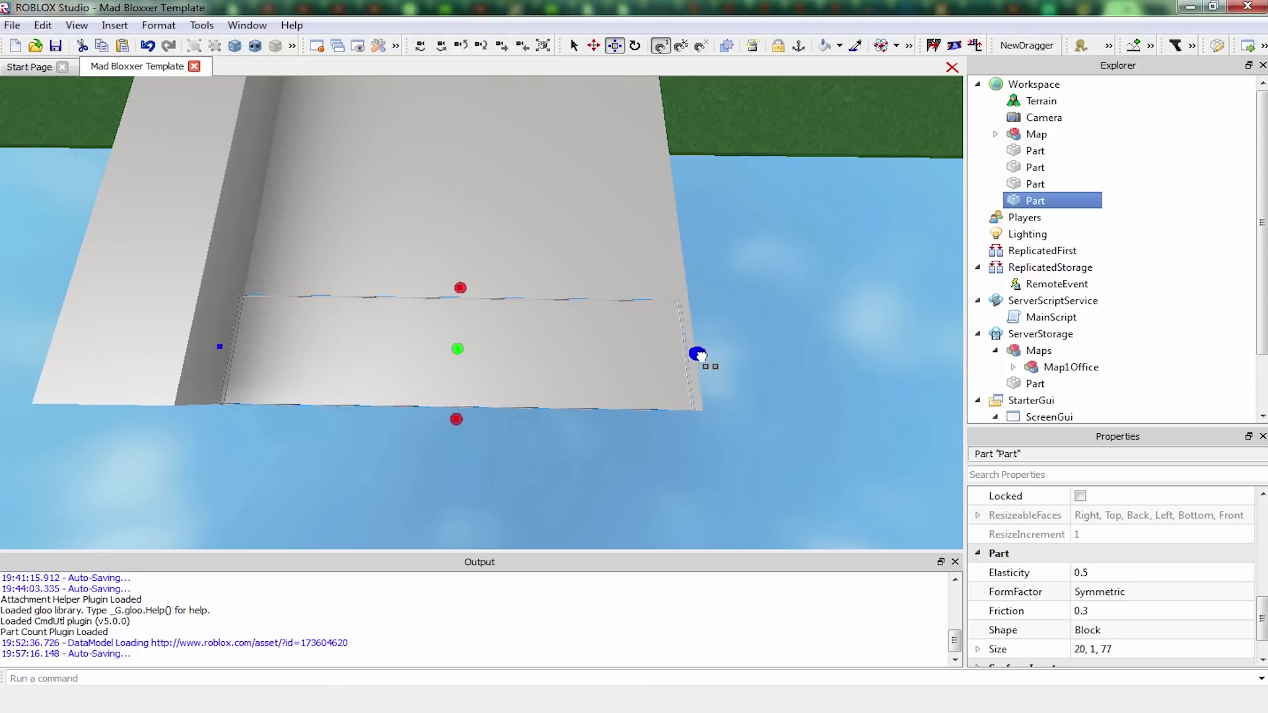
pyautogui.moveTo(708, 356); pyautogui.dragTo(684, 327, button='right')
pyautogui.moveTo(672, 302); pyautogui.dragTo(687, 249)
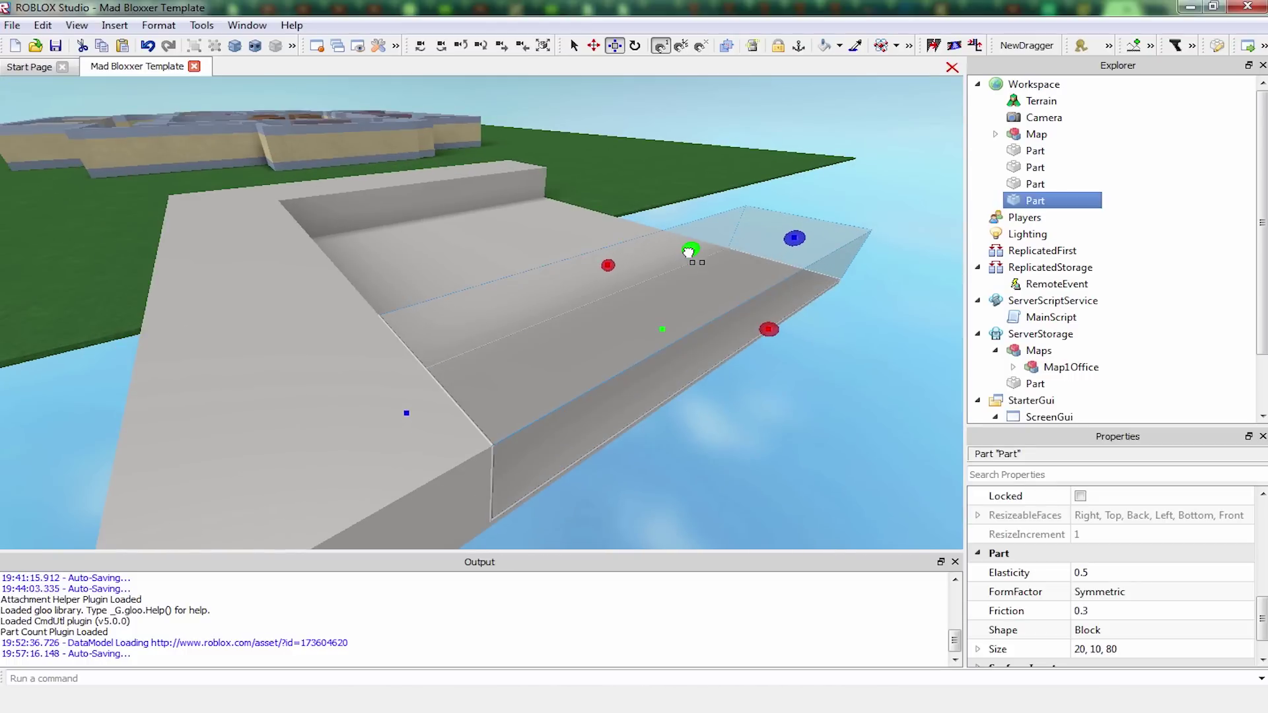
# Add a fifth Part at the plate's remaining open end, beside a raised block, and resize it to 20, 1, 2
pyautogui.moveTo(688, 249); pyautogui.dragTo(707, 195, button='right')
pyautogui.scroll(-3, 688, 252)
pyautogui.hotkey('ctrl', 'v')
pyautogui.click(465, 210)
pyautogui.moveTo(412, 211); pyautogui.dragTo(578, 340)
pyautogui.moveTo(570, 335); pyautogui.dragTo(578, 340, button='right')
pyautogui.moveTo(577, 340); pyautogui.dragTo(580, 342)
pyautogui.moveTo(578, 339); pyautogui.dragTo(581, 342, button='right')
pyautogui.moveTo(581, 342); pyautogui.dragTo(501, 192)
pyautogui.scroll(-3, 476, 262)
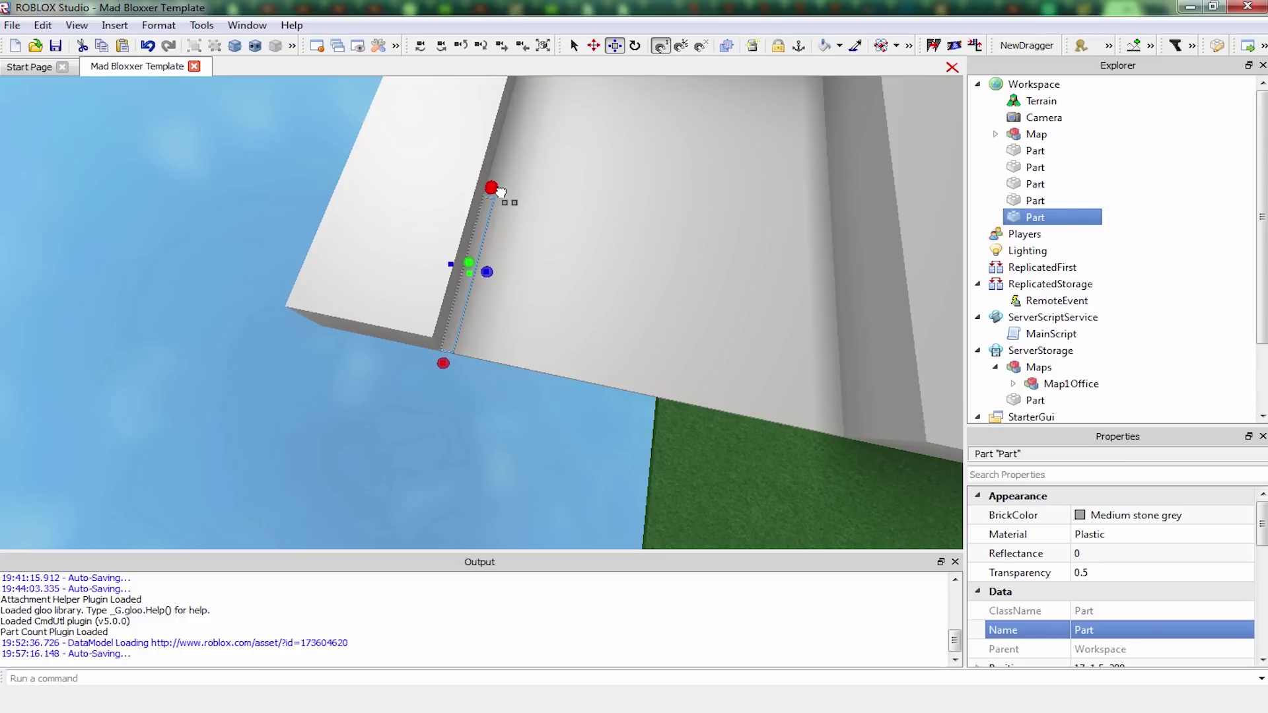
pyautogui.scroll(-6, 1209, 601)
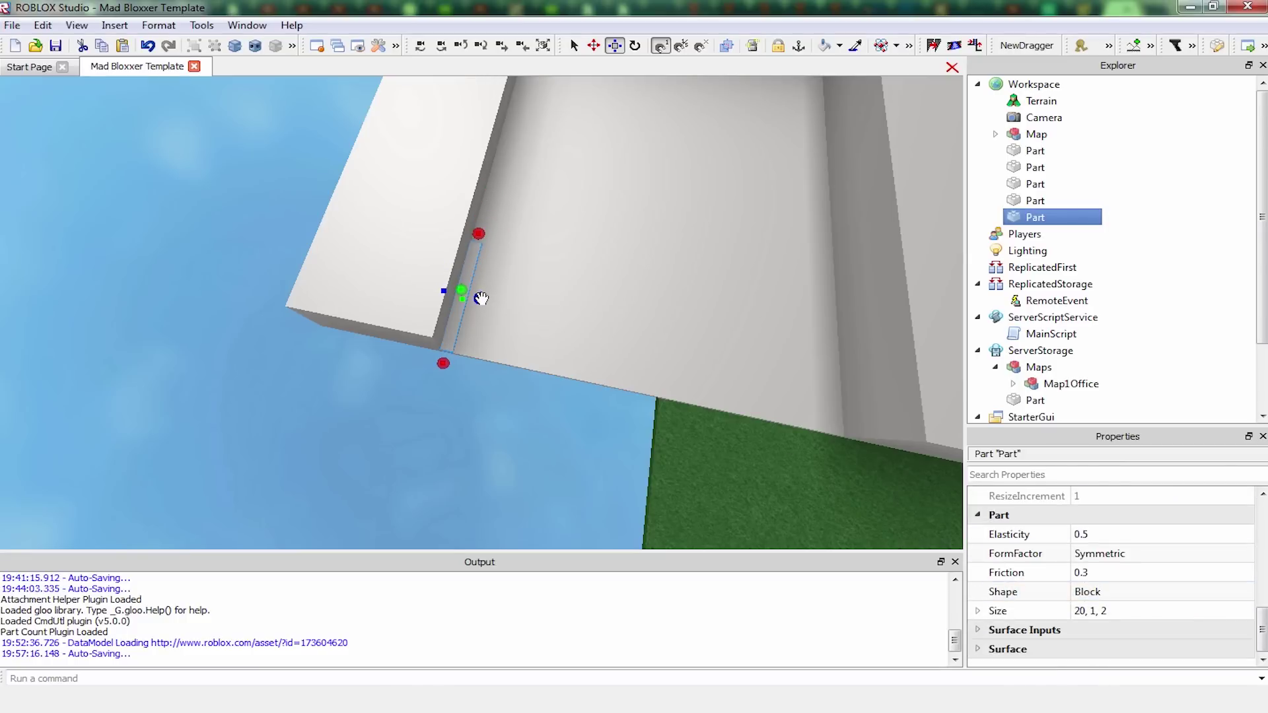
# Stretch the fifth Part to 60 between the two side blocks and raise it level with them to close the rim
pyautogui.moveTo(481, 299); pyautogui.dragTo(733, 395)
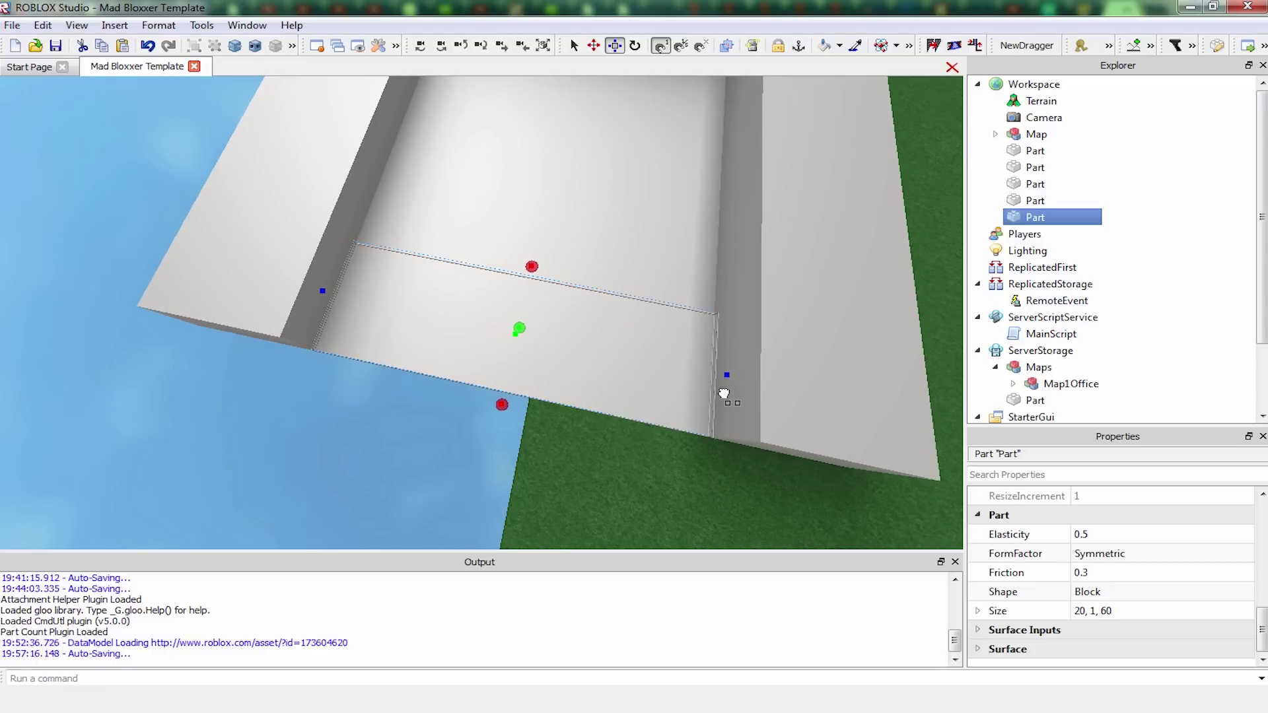
pyautogui.moveTo(724, 394); pyautogui.dragTo(659, 376, button='right')
pyautogui.moveTo(658, 376); pyautogui.dragTo(677, 342)
pyautogui.moveTo(685, 308); pyautogui.dragTo(685, 308, button='right')
# Add a sixth Part outside the rim's corner nearest the office and raise it to a height of 15
pyautogui.hotkey('ctrl', 'v')
pyautogui.click(556, 209)
pyautogui.click(534, 185)
pyautogui.press('f')
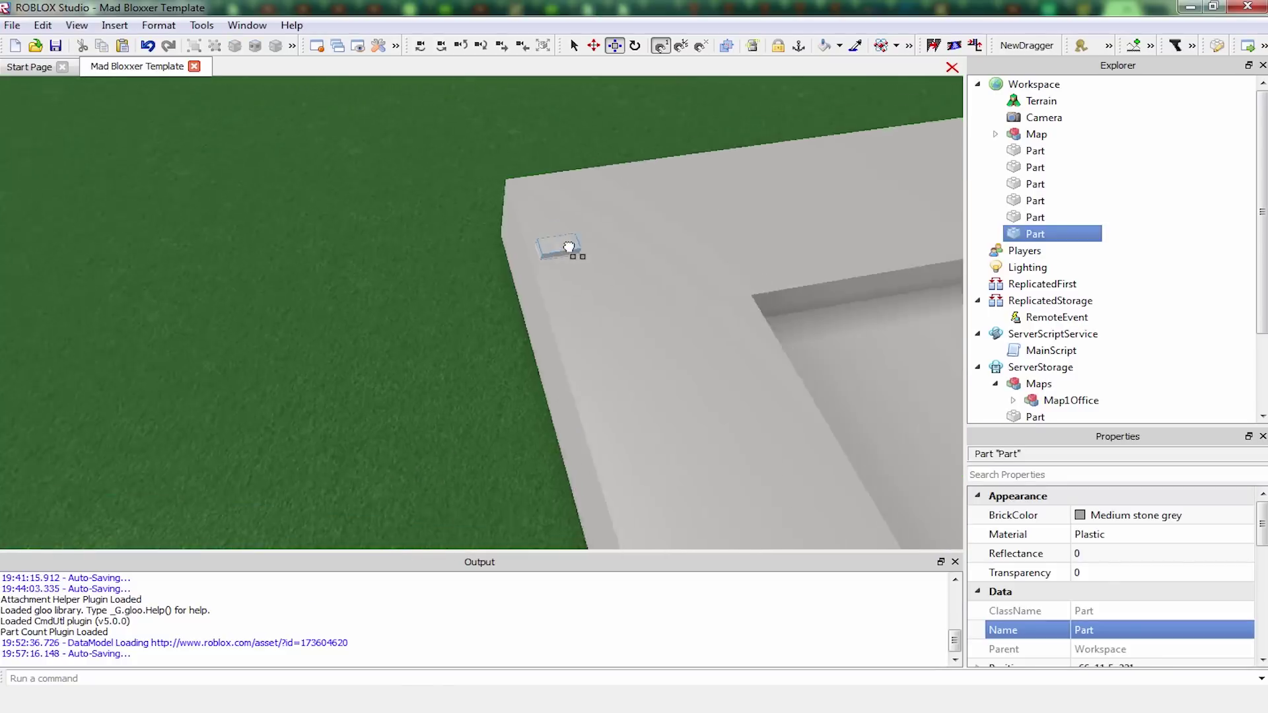
pyautogui.moveTo(575, 249); pyautogui.dragTo(532, 284, button='right')
pyautogui.scroll(-6, 508, 241)
pyautogui.moveTo(499, 251)
pyautogui.mouseDown()
pyautogui.moveTo(527, 136)
pyautogui.moveTo(514, 244)
pyautogui.mouseUp()
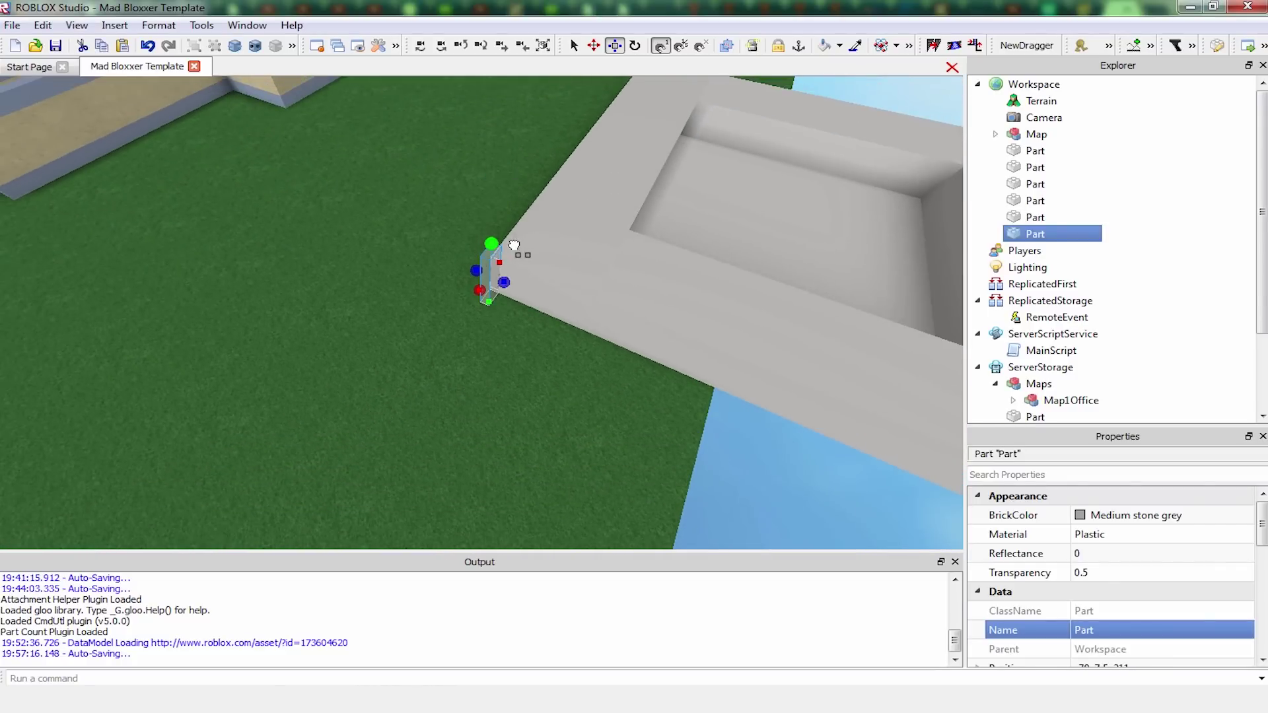
# Thin the corner Part to 1 and lower its height to 14, giving a size of 1, 14, 2
pyautogui.moveTo(514, 245); pyautogui.dragTo(494, 239, button='right')
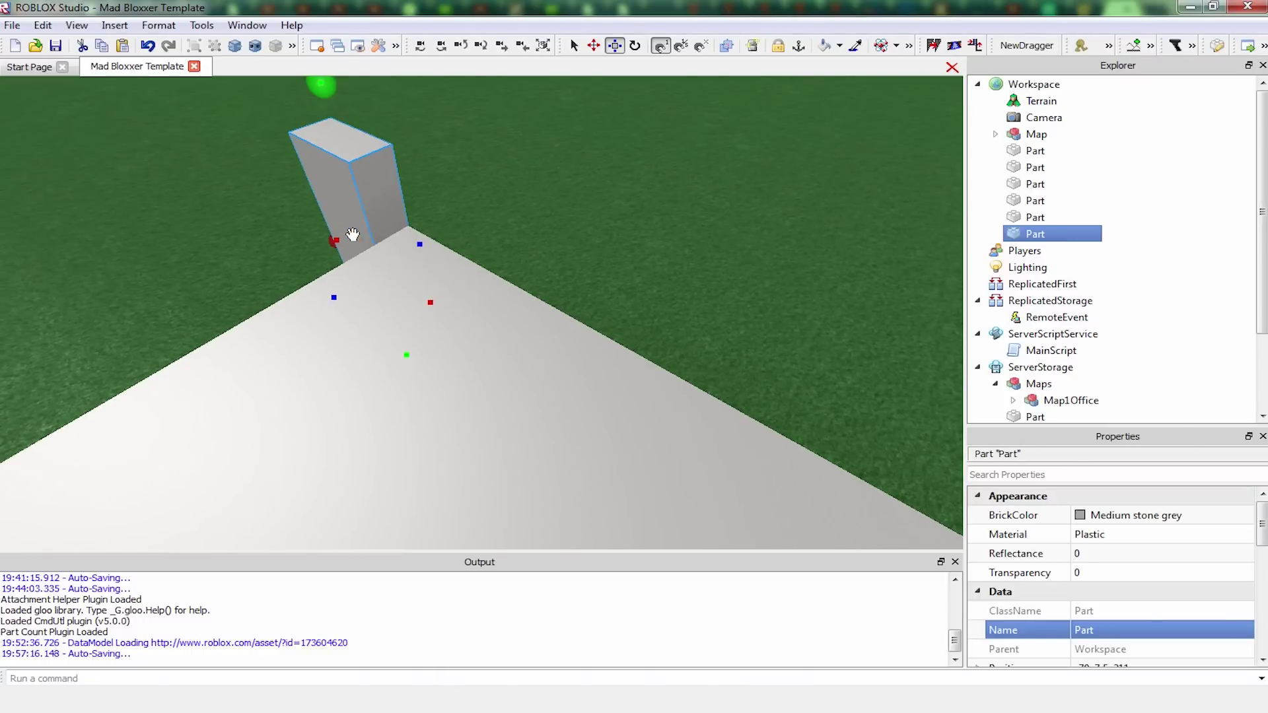
pyautogui.moveTo(352, 234); pyautogui.dragTo(365, 261)
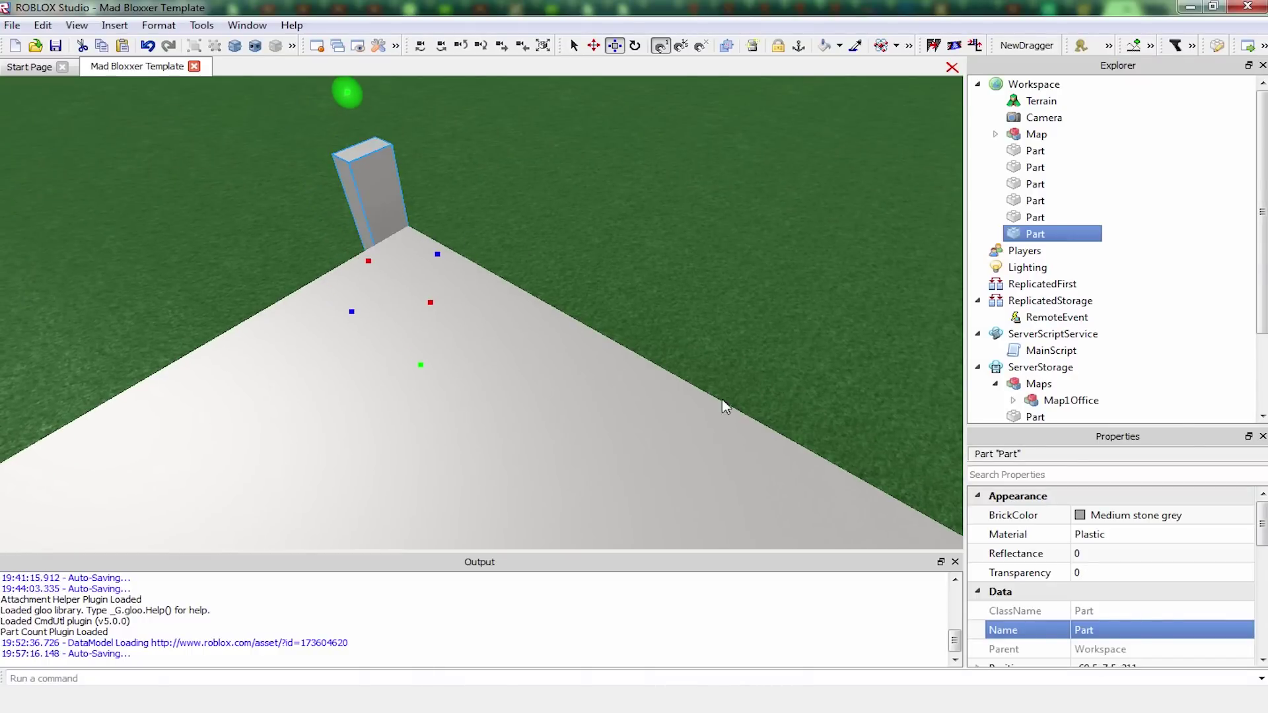
pyautogui.scroll(-6, 1167, 615)
pyautogui.moveTo(512, 294); pyautogui.dragTo(509, 291, button='right')
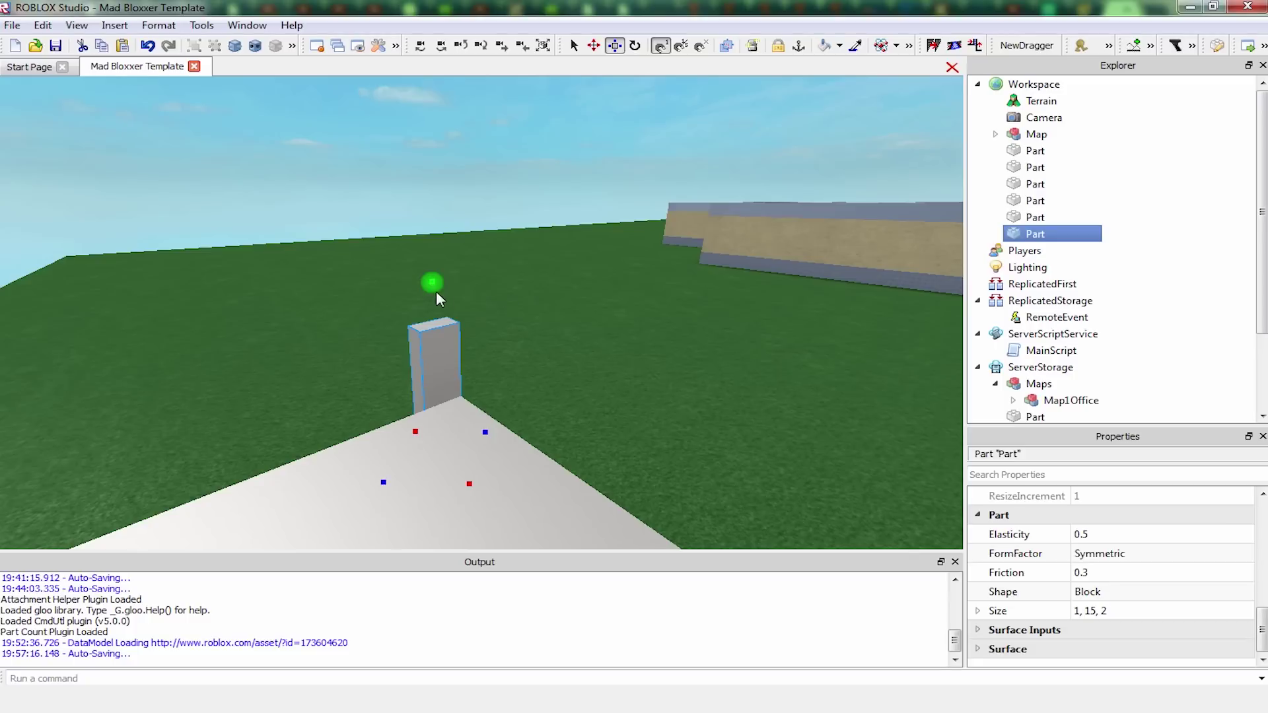
pyautogui.moveTo(435, 287); pyautogui.dragTo(442, 313)
pyautogui.moveTo(441, 313); pyautogui.dragTo(445, 332, button='right')
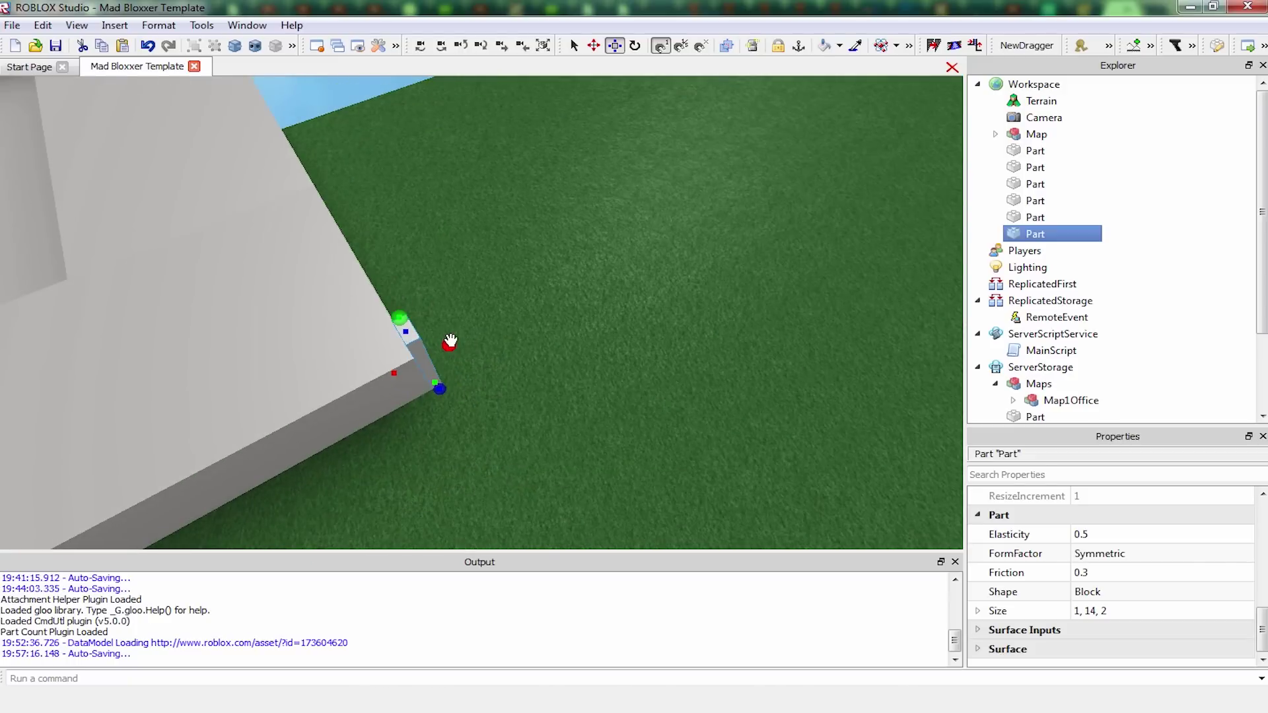
# Enlarge the corner Part to 2, 14, 4 and stretch it along the rim's end edge as a boundary wall
pyautogui.moveTo(455, 345); pyautogui.dragTo(462, 407)
pyautogui.moveTo(462, 407); pyautogui.dragTo(556, 372, button='right')
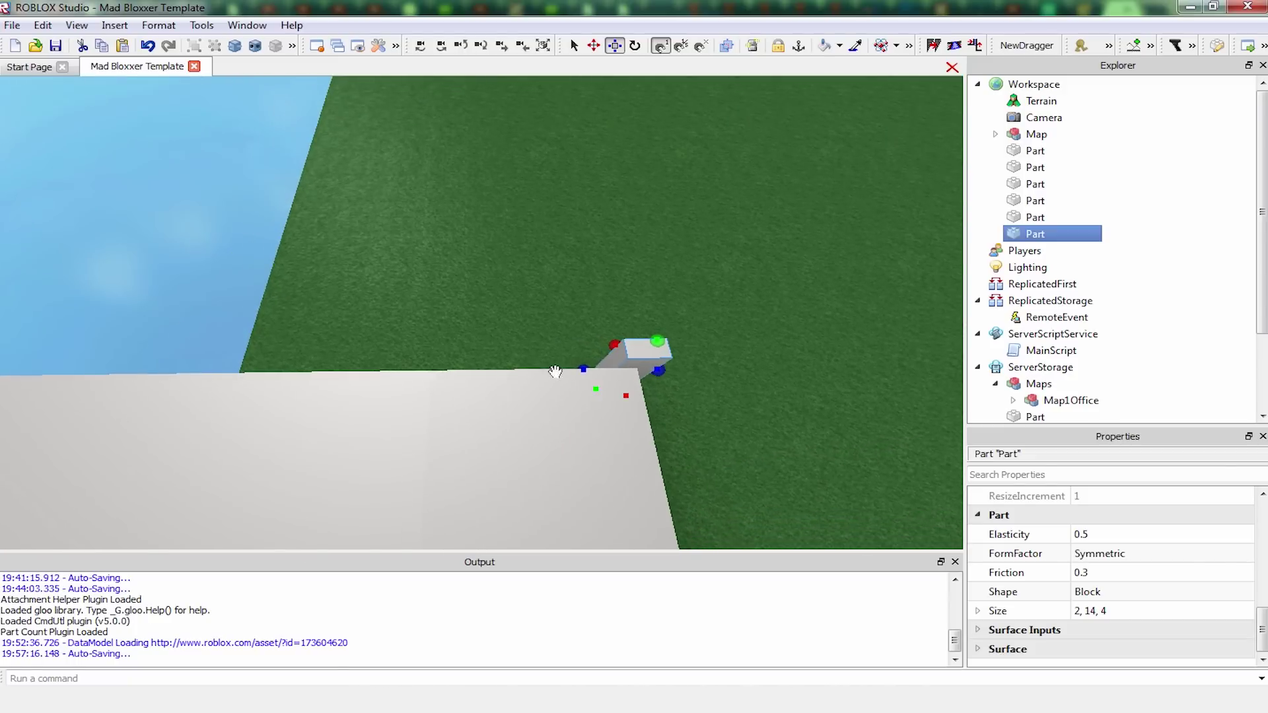
pyautogui.moveTo(581, 369); pyautogui.dragTo(407, 399)
# Add a seventh Part at the boundary wall's corner, size it 4, 14, 2, and stretch it along the adjoining rim edge
pyautogui.moveTo(484, 362); pyautogui.dragTo(480, 360, button='right')
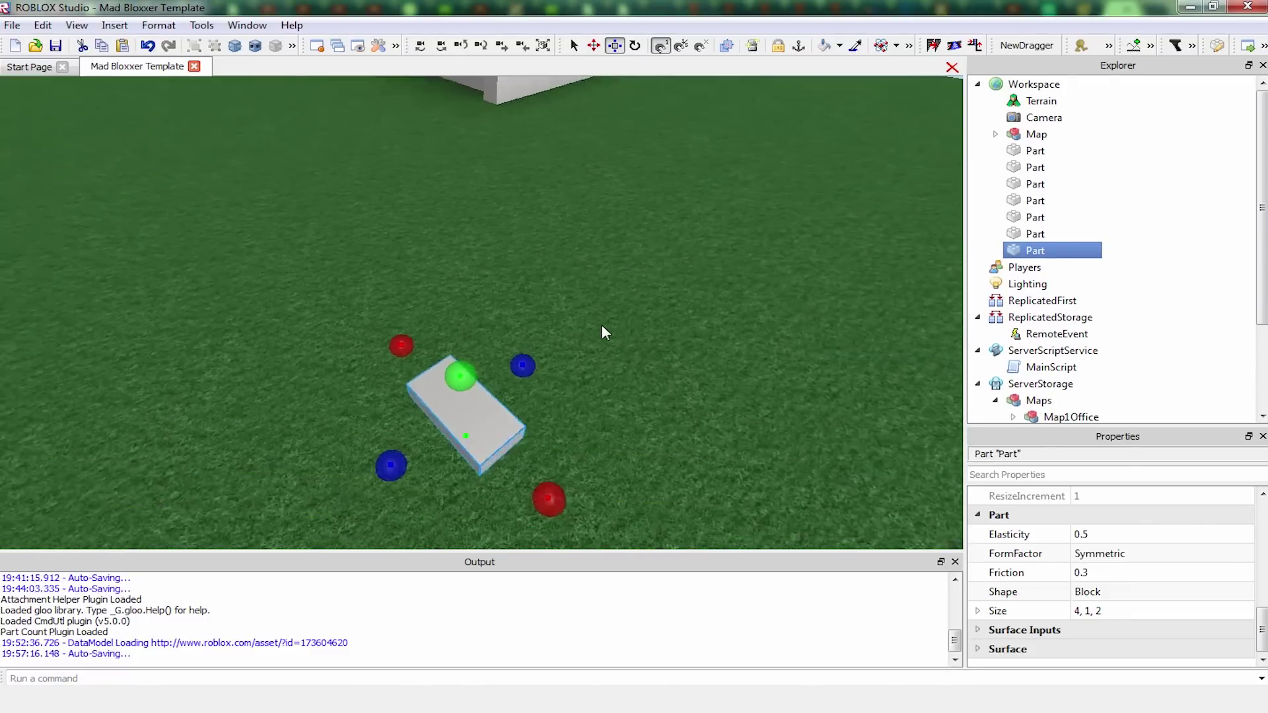
pyautogui.moveTo(433, 343); pyautogui.dragTo(431, 343, button='right')
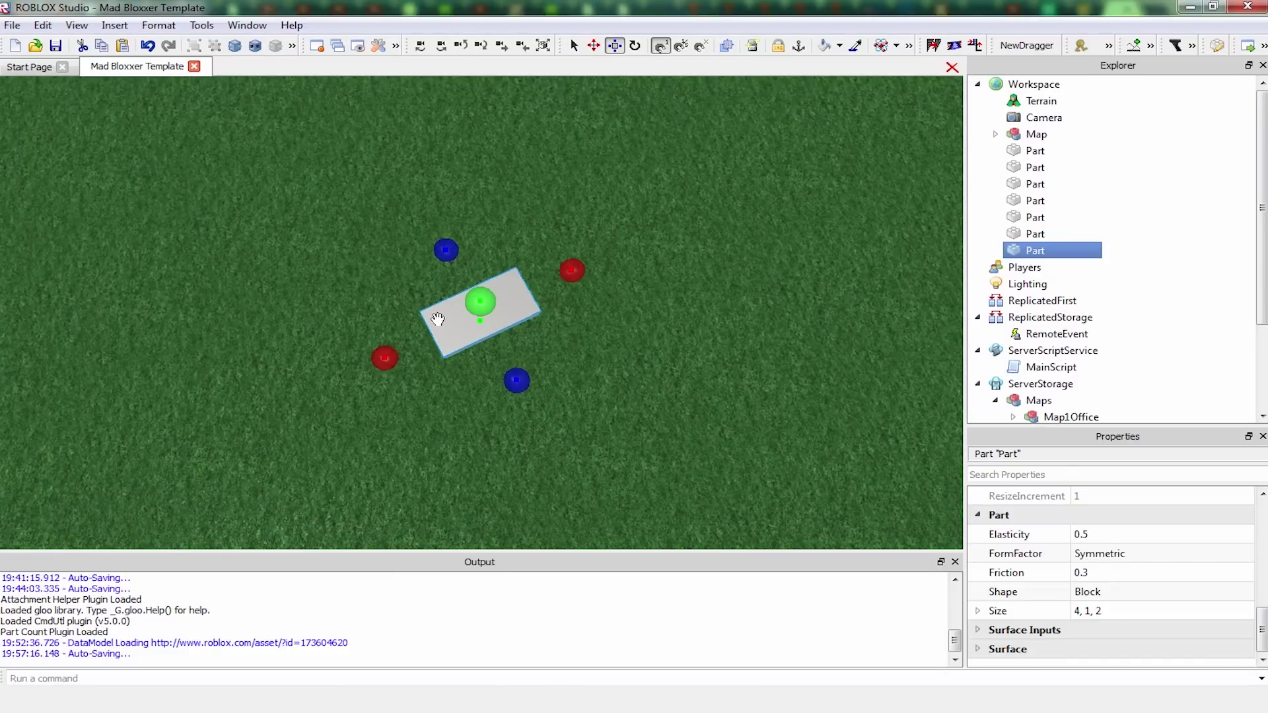
pyautogui.moveTo(435, 318); pyautogui.dragTo(496, 287)
pyautogui.moveTo(496, 286); pyautogui.dragTo(497, 285, button='right')
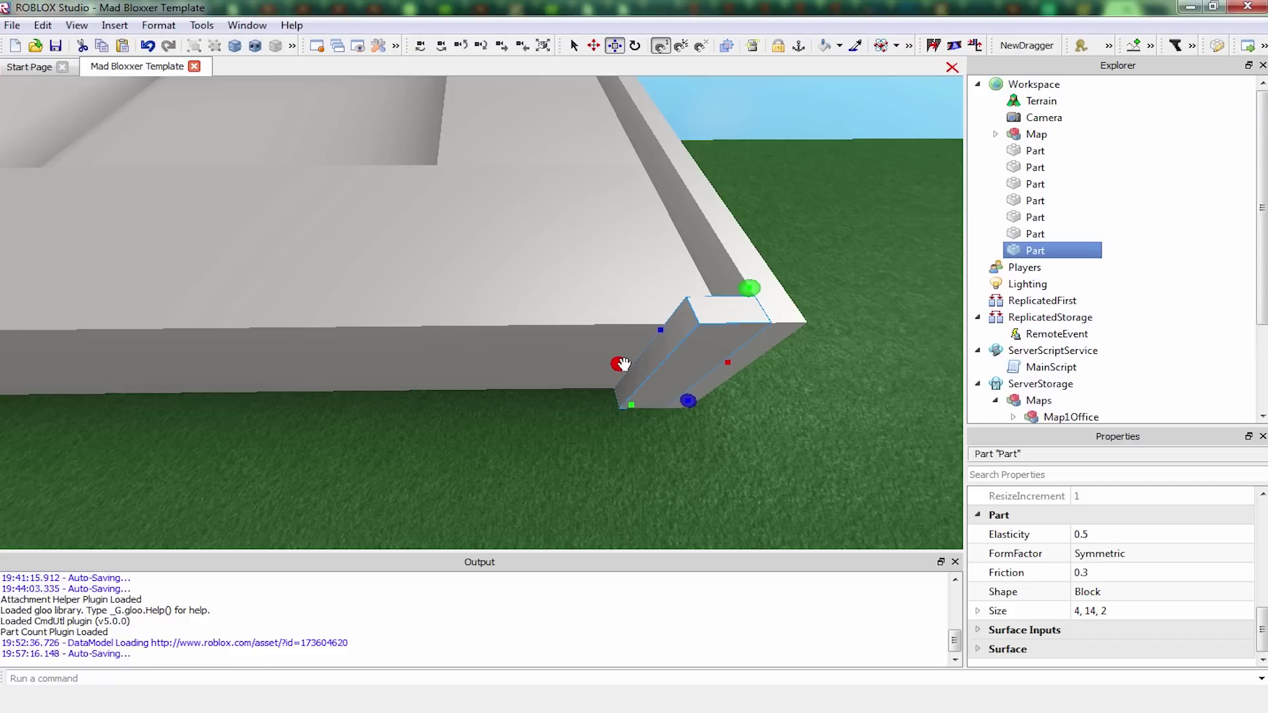
pyautogui.moveTo(623, 364); pyautogui.dragTo(427, 379)
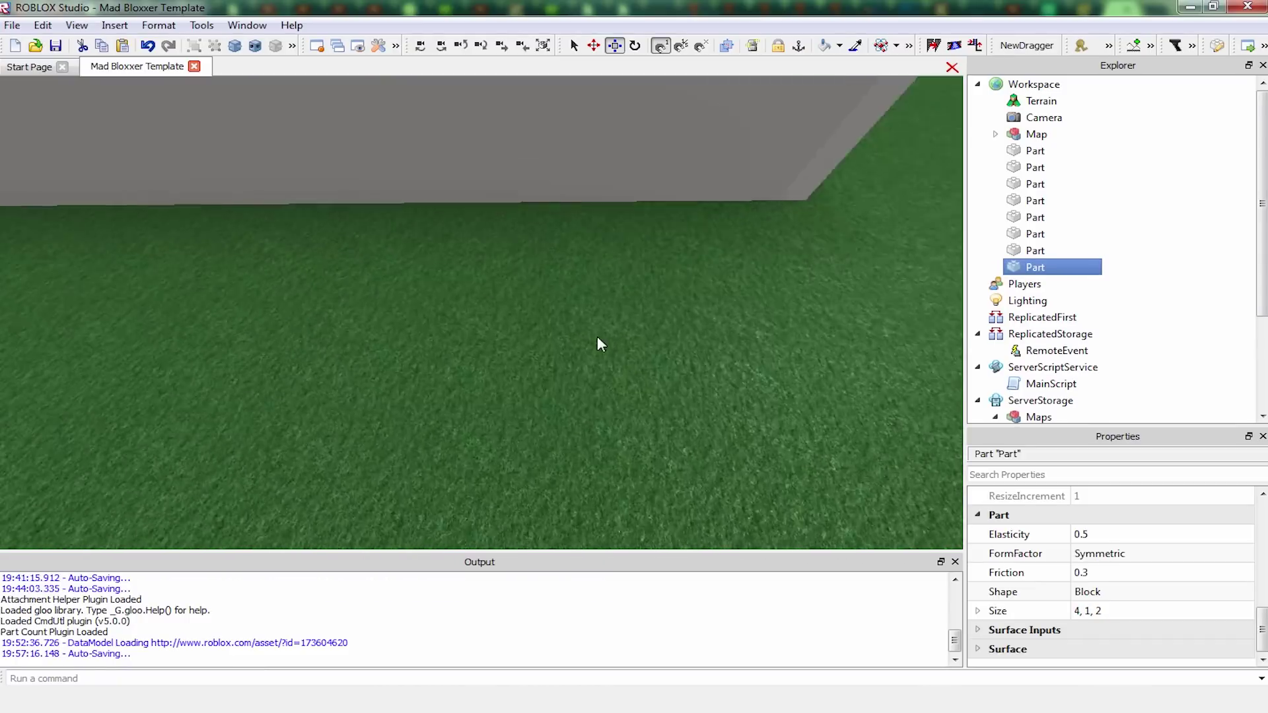
# Add an eighth Part and place it outside another corner of the rim for the next boundary wall
pyautogui.moveTo(597, 337); pyautogui.dragTo(605, 335, button='right')
pyautogui.scroll(-3, 606, 335)
pyautogui.moveTo(659, 326); pyautogui.dragTo(714, 408)
pyautogui.moveTo(687, 402); pyautogui.dragTo(714, 408, button='right')
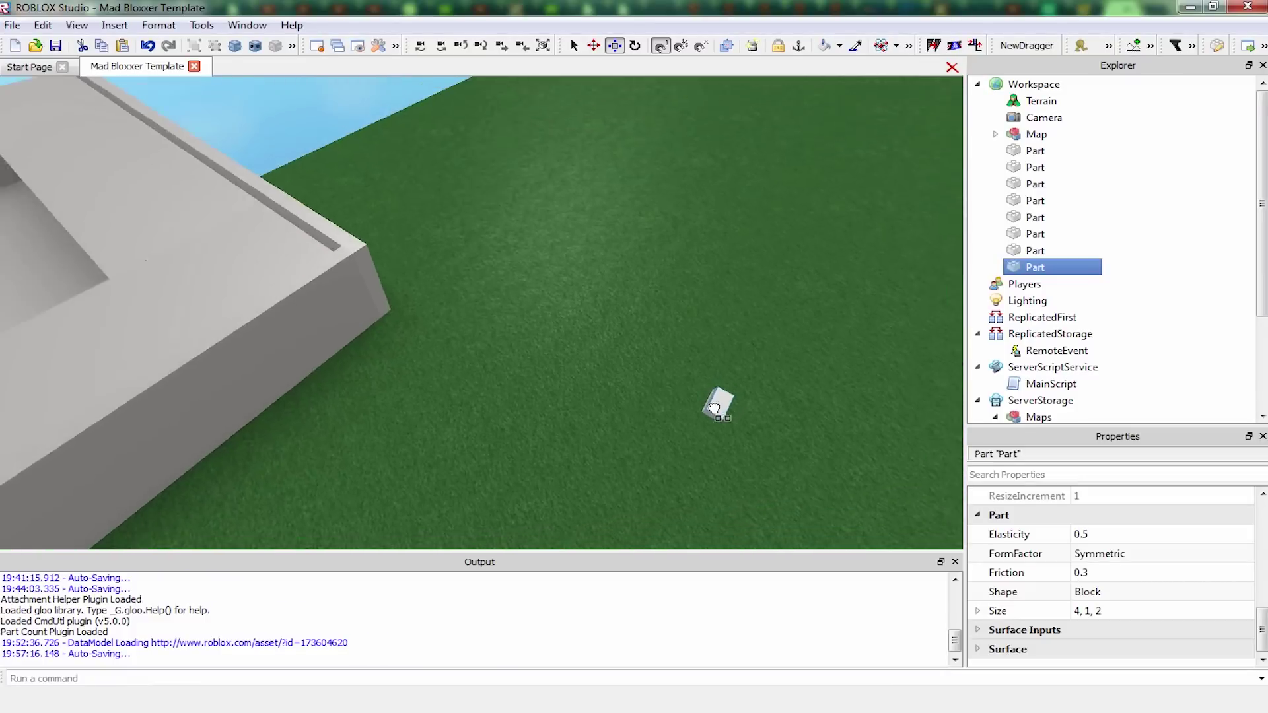
pyautogui.moveTo(714, 408); pyautogui.dragTo(714, 409)
pyautogui.moveTo(714, 408); pyautogui.dragTo(714, 409, button='right')
pyautogui.moveTo(715, 409); pyautogui.dragTo(716, 409)
pyautogui.moveTo(714, 408); pyautogui.dragTo(717, 409, button='right')
pyautogui.press('a')
pyautogui.moveTo(716, 409); pyautogui.dragTo(717, 408)
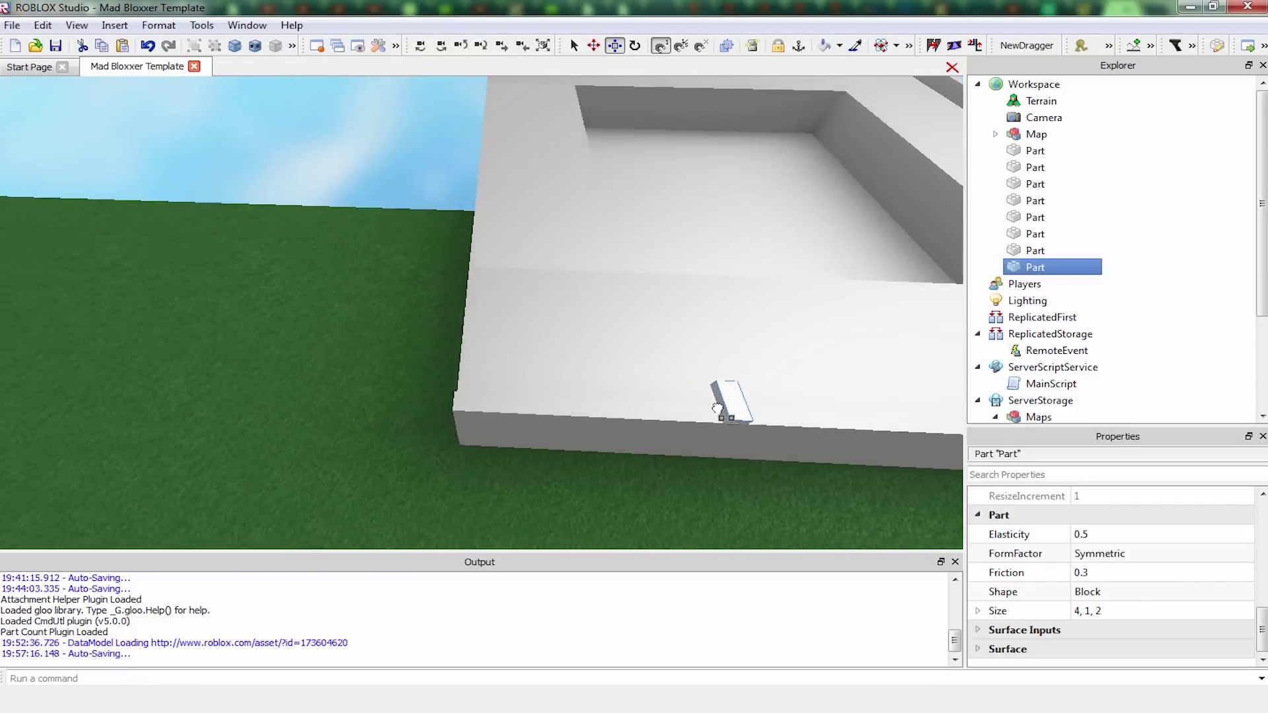
pyautogui.moveTo(717, 409); pyautogui.dragTo(631, 426, button='right')
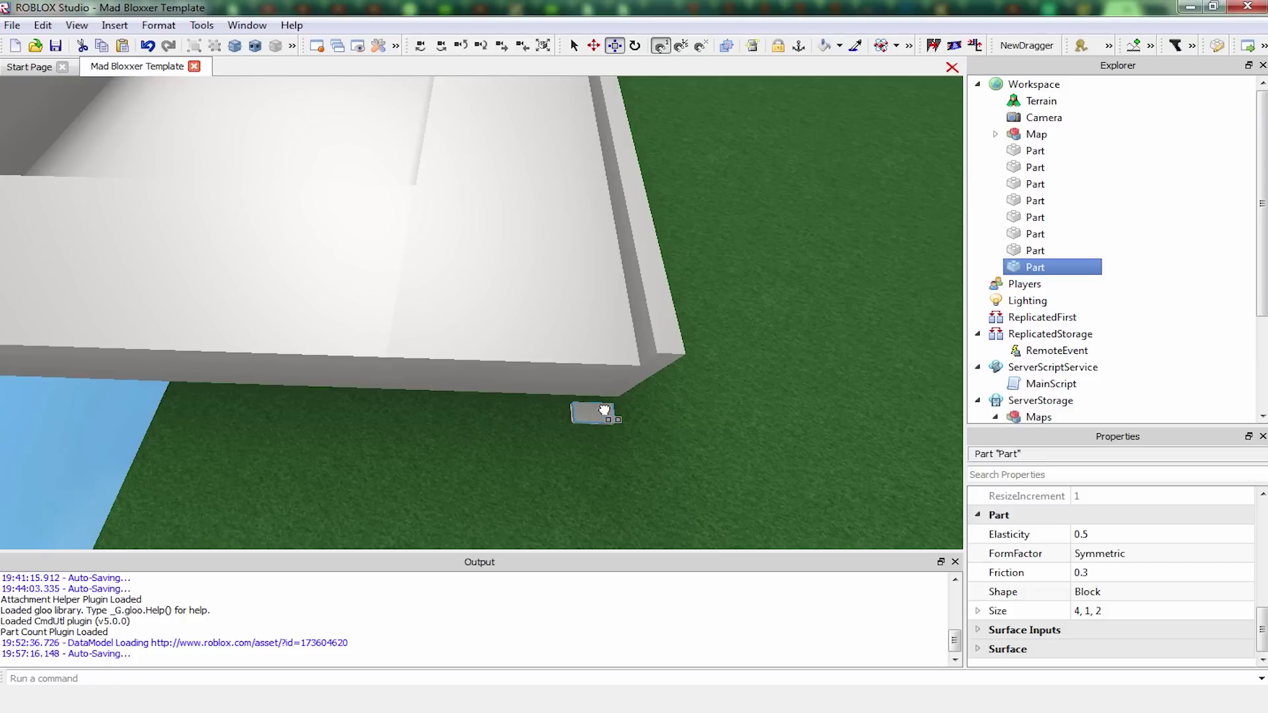
pyautogui.moveTo(609, 402); pyautogui.dragTo(474, 382)
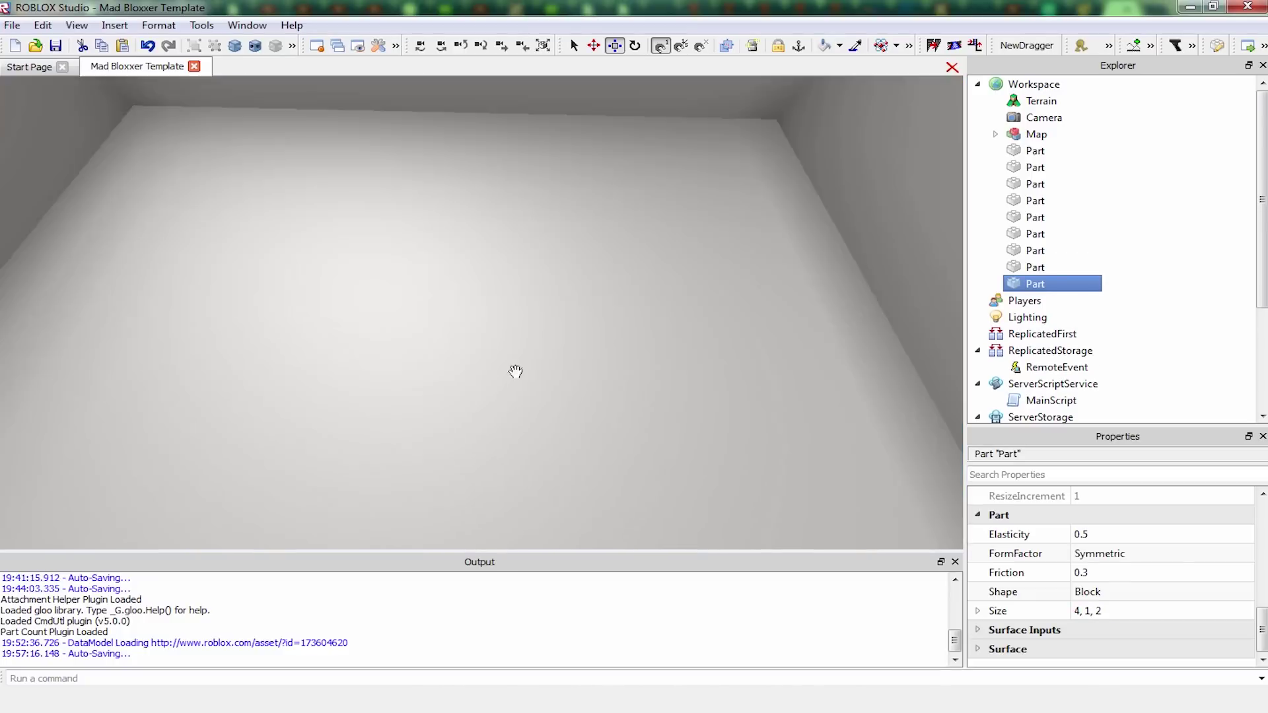
# Fit the newest Part against the rim's outer corner and stretch it up and along the open edge to complete the boundary wall
pyautogui.moveTo(515, 372); pyautogui.dragTo(552, 359, button='right')
pyautogui.click(736, 282)
pyautogui.click(746, 247)
pyautogui.moveTo(746, 247); pyautogui.dragTo(584, 479)
pyautogui.scroll(-2, 584, 479)
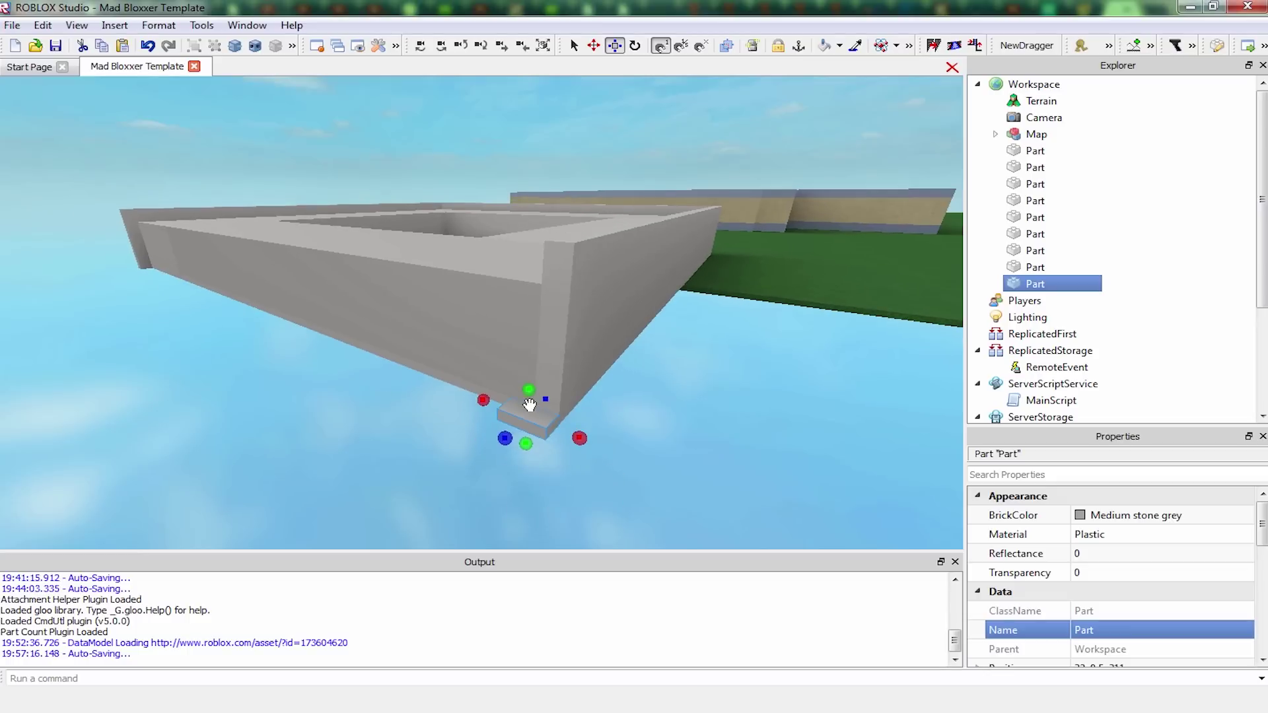
pyautogui.moveTo(529, 396); pyautogui.dragTo(374, 249)
pyautogui.moveTo(388, 248); pyautogui.dragTo(389, 248, button='right')
pyautogui.press('w')
pyautogui.press('s')
pyautogui.click(627, 240)
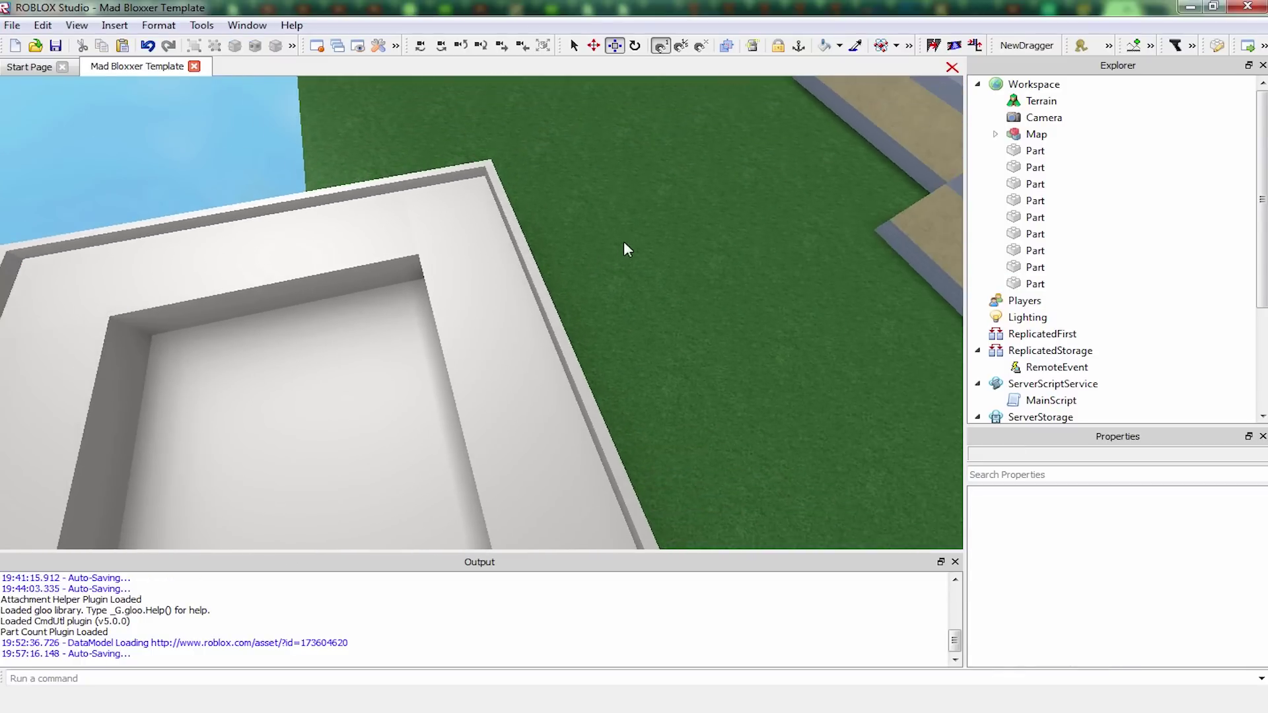
pyautogui.moveTo(627, 241); pyautogui.dragTo(628, 242, button='right')
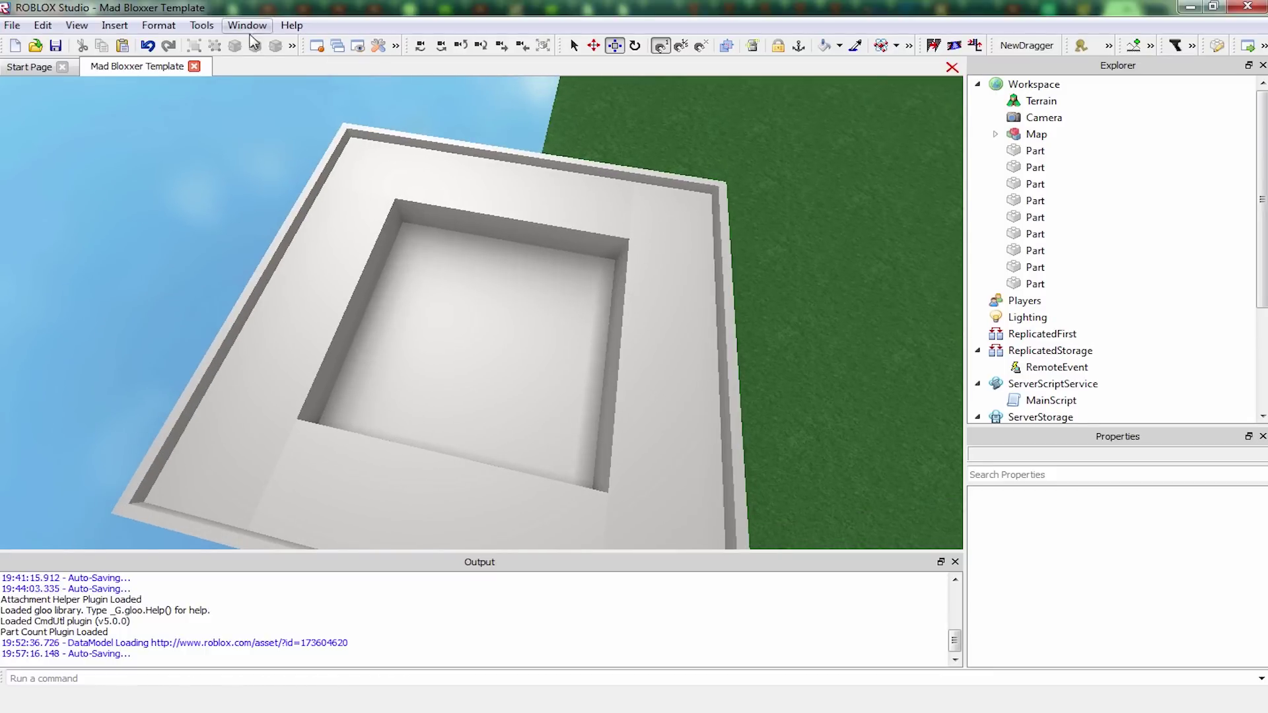
# Insert a WedgePart into the Workspace and set its FormFactor to Symmetric
pyautogui.rightClick(862, 271)
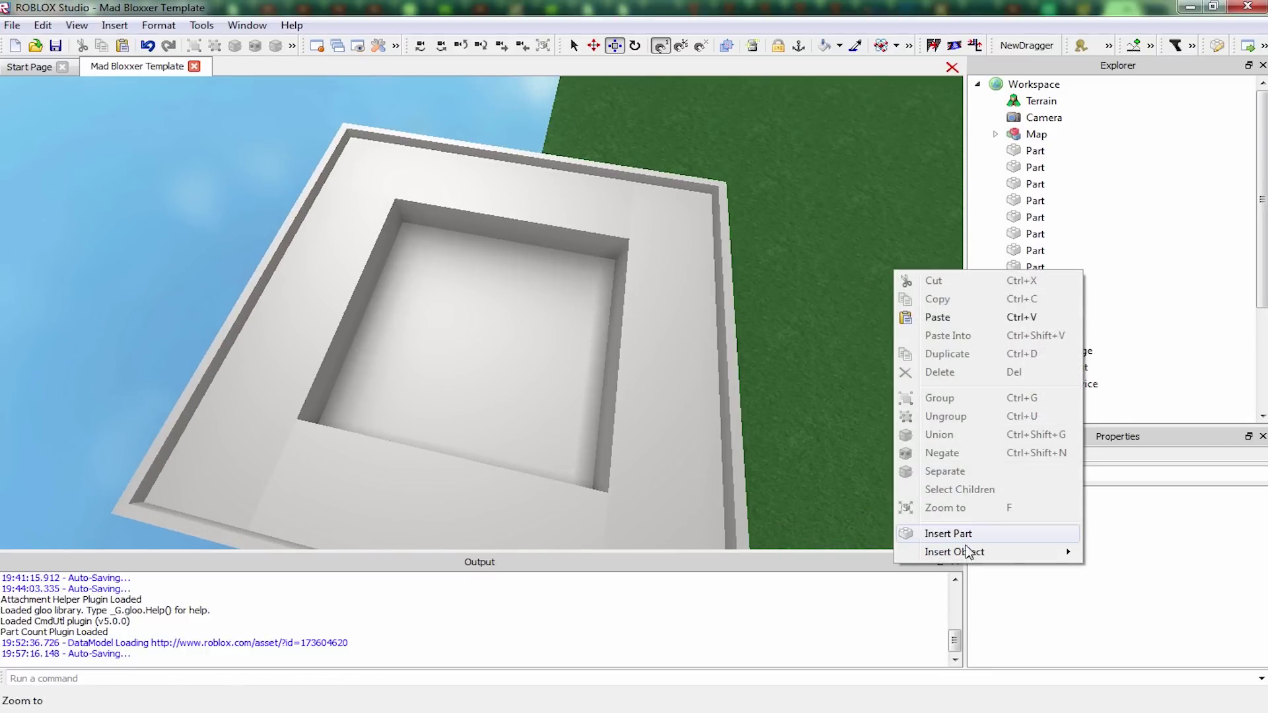
pyautogui.moveTo(970, 558)
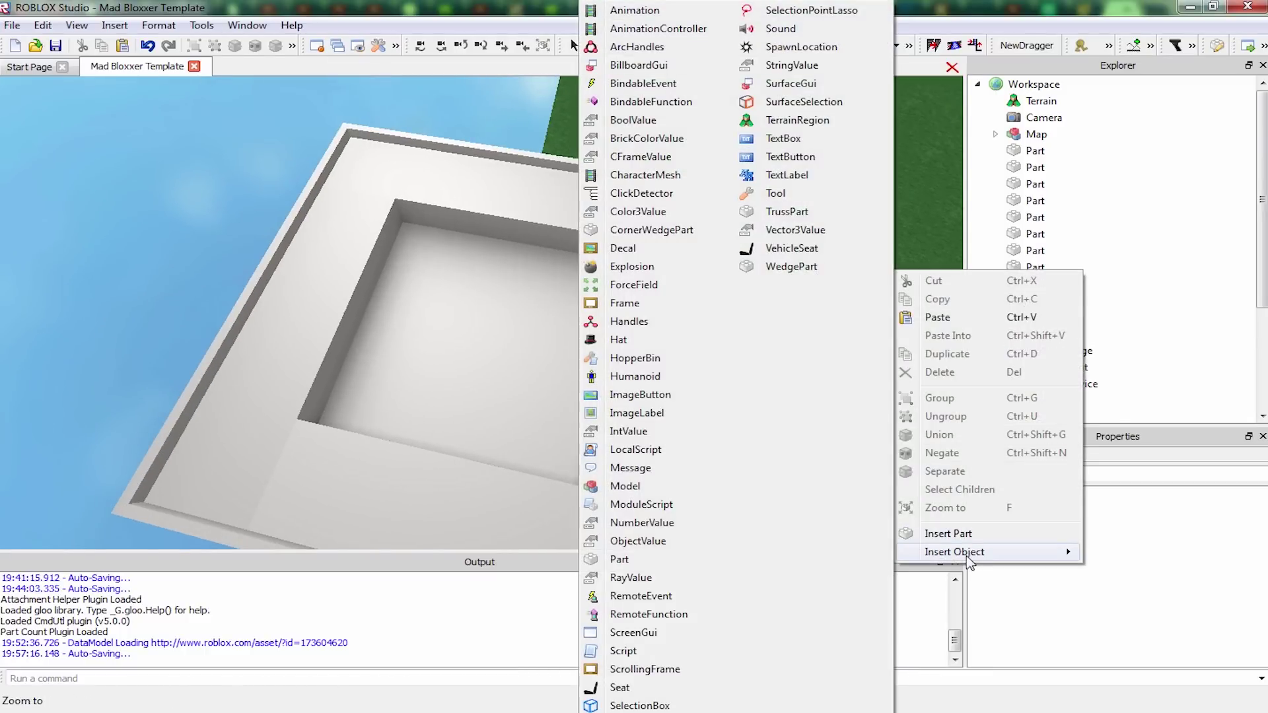
pyautogui.click(788, 268)
pyautogui.scroll(-5, 1100, 590)
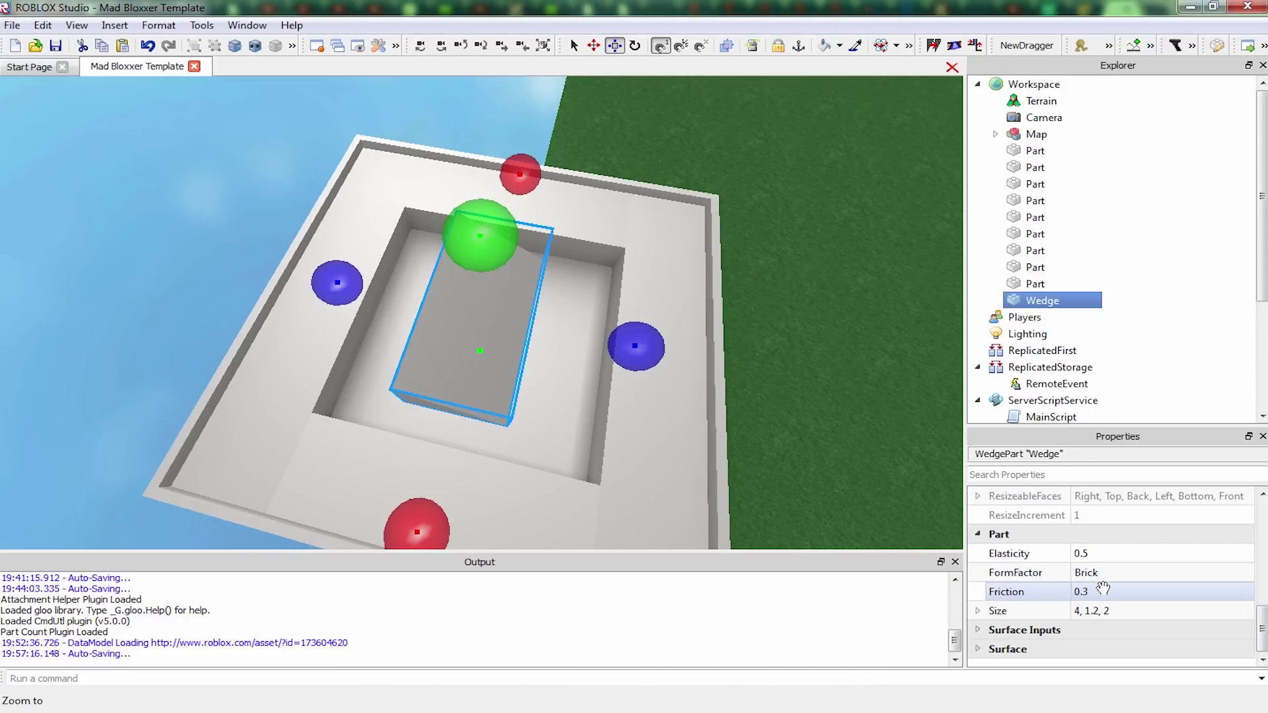
pyautogui.click(1105, 572)
pyautogui.click(1114, 574)
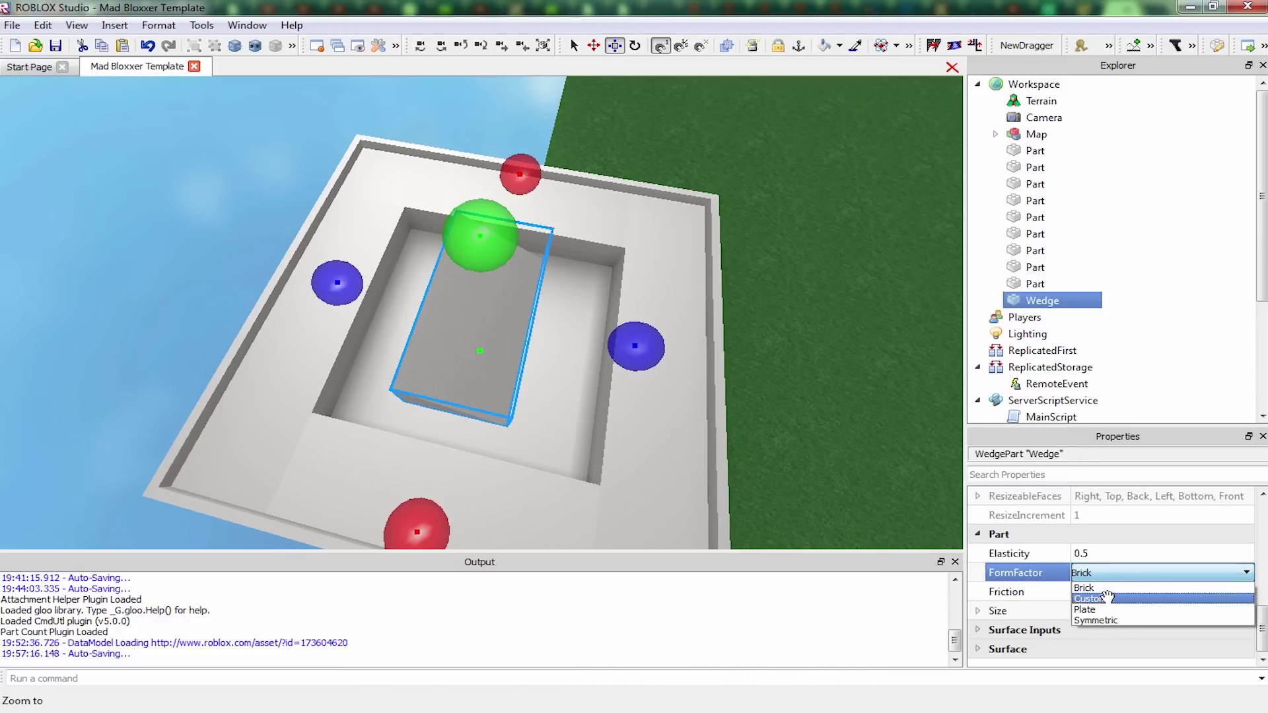
pyautogui.click(1108, 619)
# Set the wedge's BottomSurface to Smooth
pyautogui.moveTo(1262, 614); pyautogui.dragTo(1250, 582)
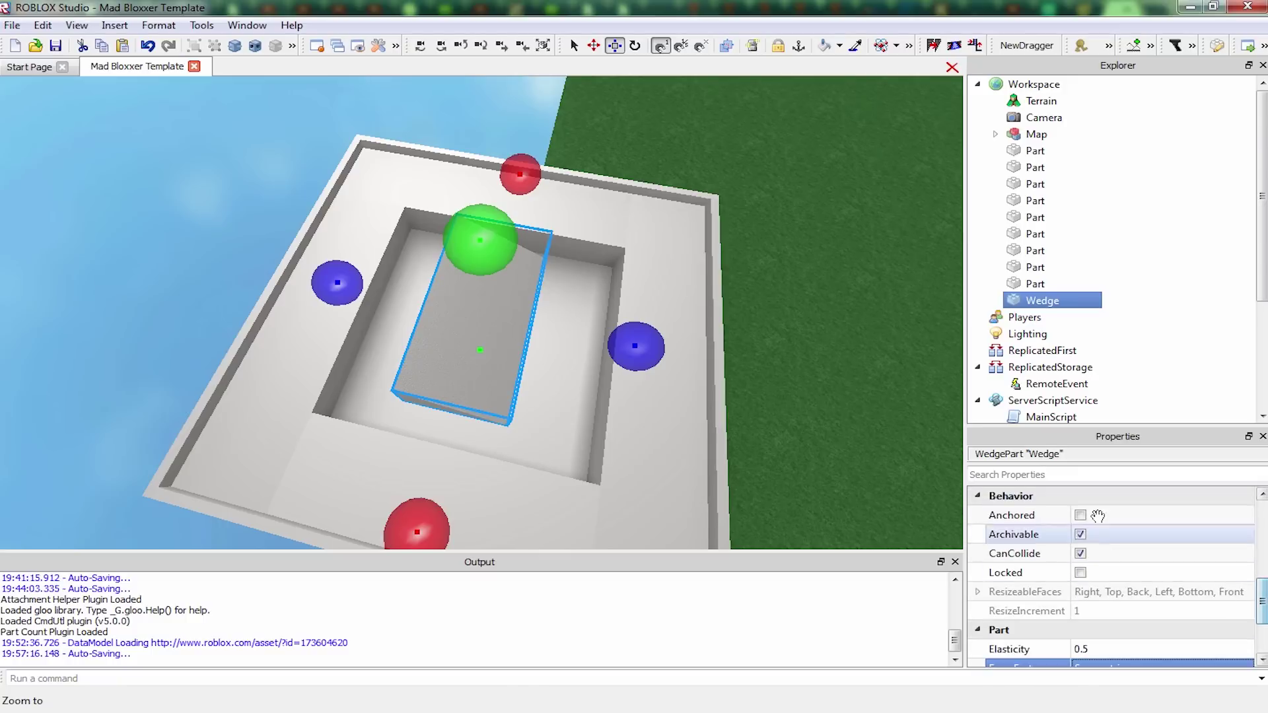
pyautogui.scroll(-3, 1034, 594)
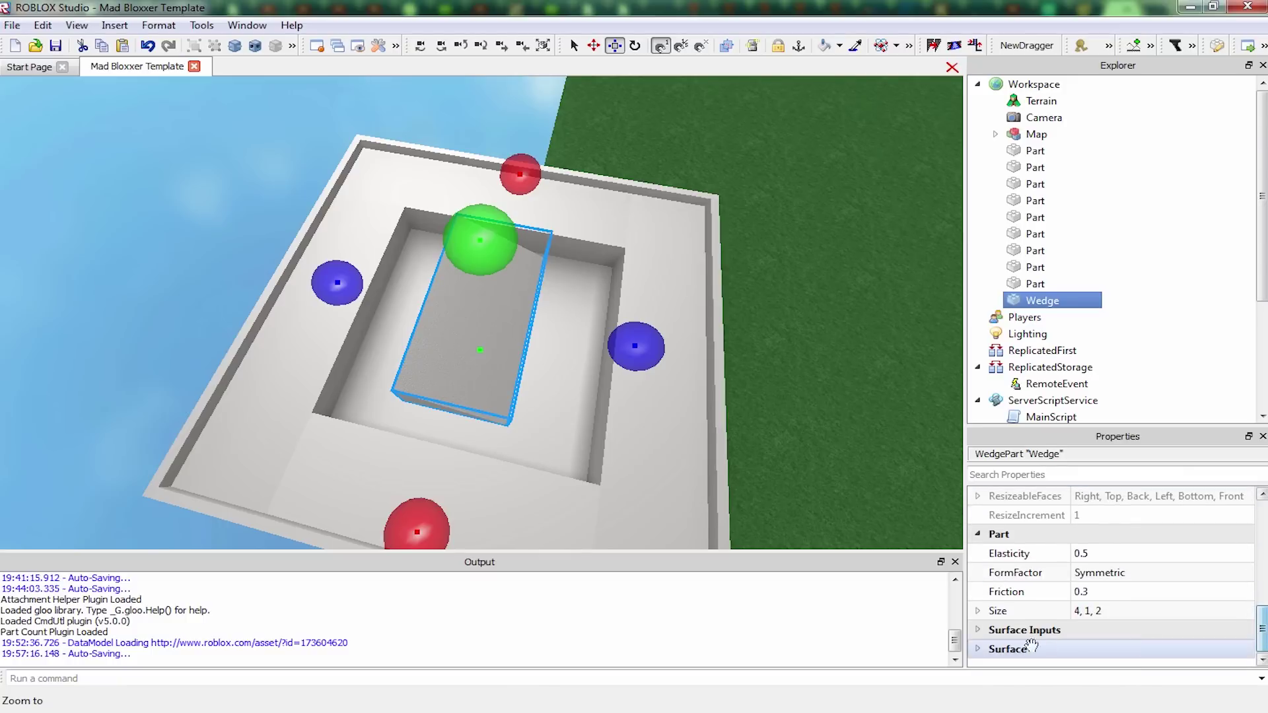
pyautogui.click(977, 649)
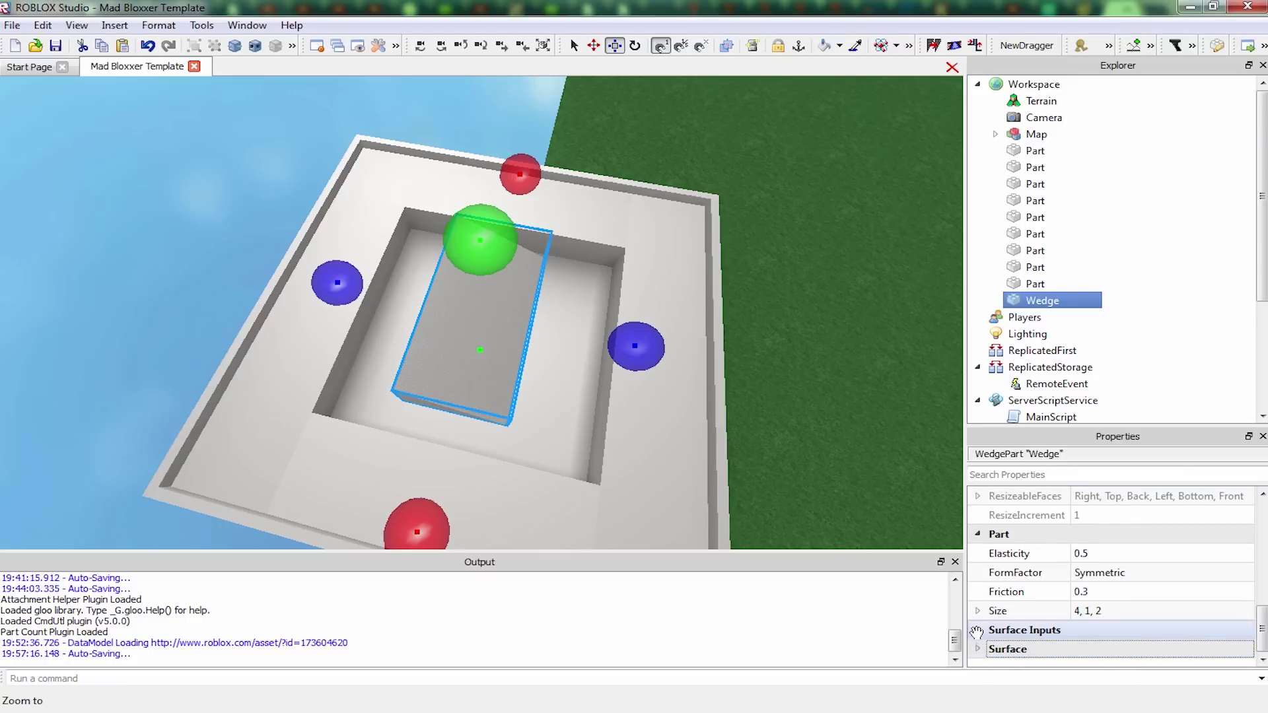
pyautogui.click(978, 649)
pyautogui.scroll(-2, 1077, 591)
pyautogui.click(1097, 571)
pyautogui.click(1097, 569)
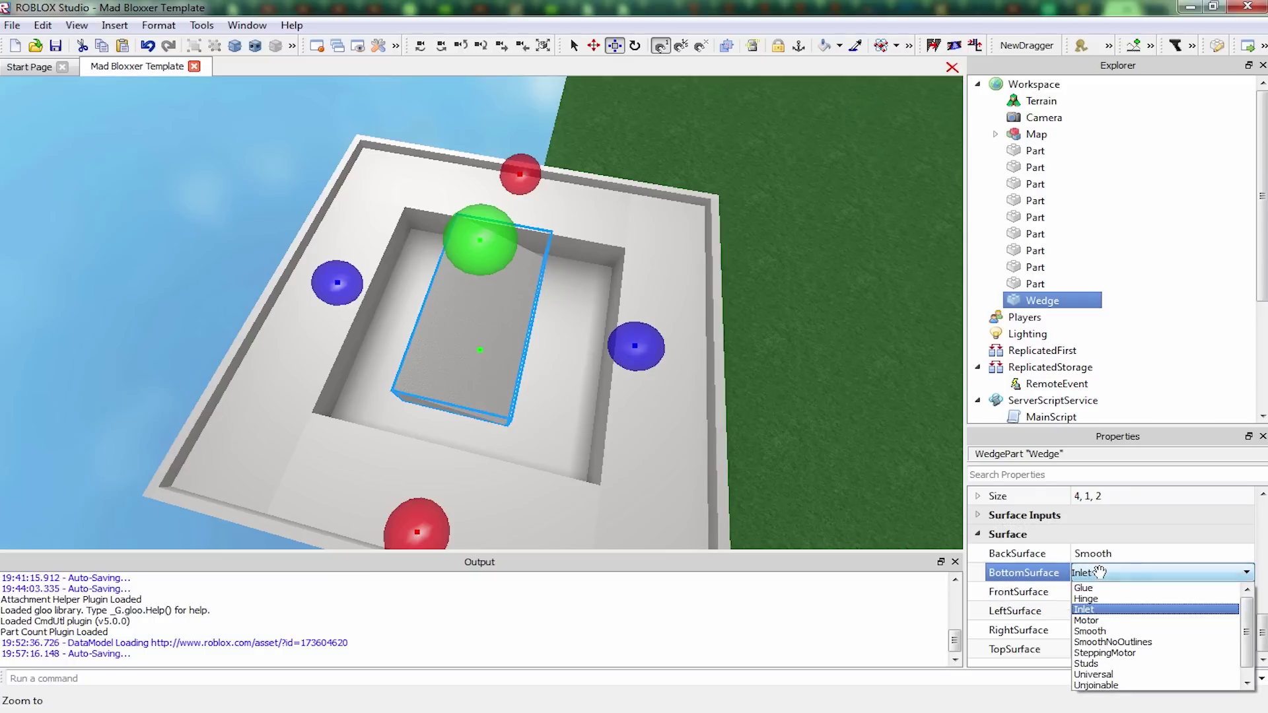
pyautogui.click(1103, 632)
pyautogui.click(745, 157)
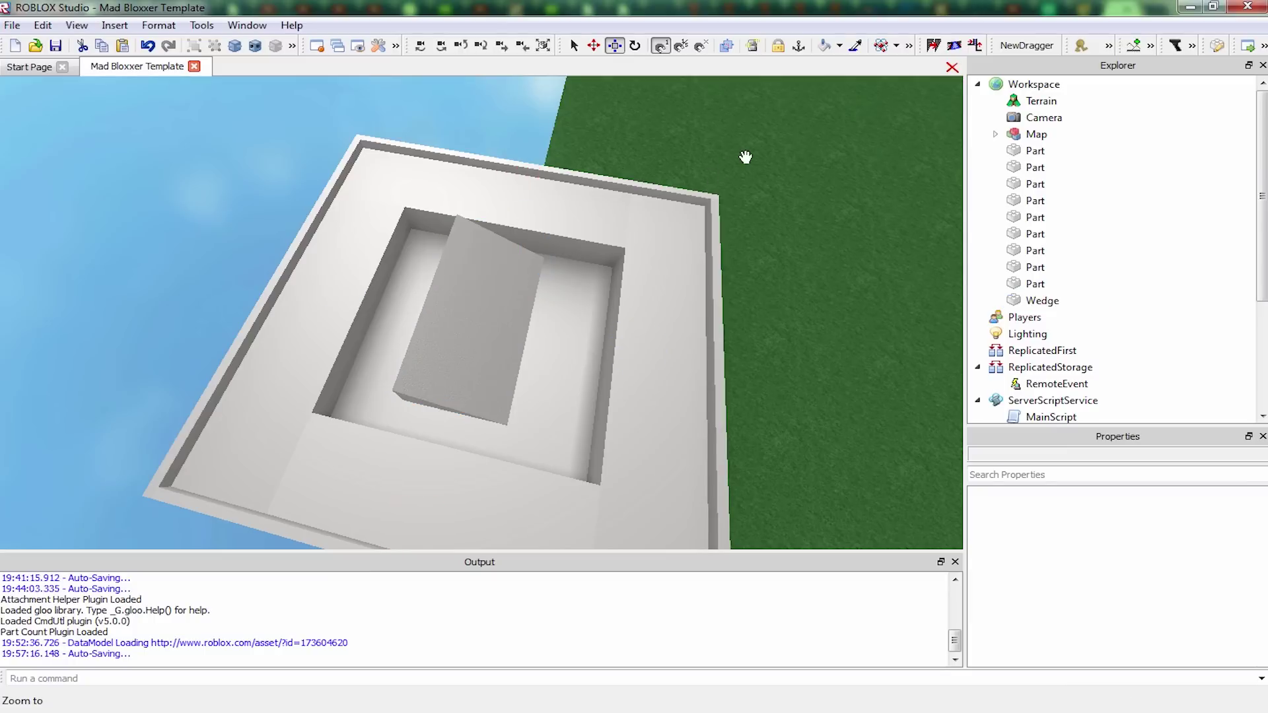
# Move the wedge out of the pit onto the surrounding rim floor
pyautogui.rightClick(1050, 286)
pyautogui.click(1043, 301)
pyautogui.moveTo(581, 293); pyautogui.dragTo(645, 337)
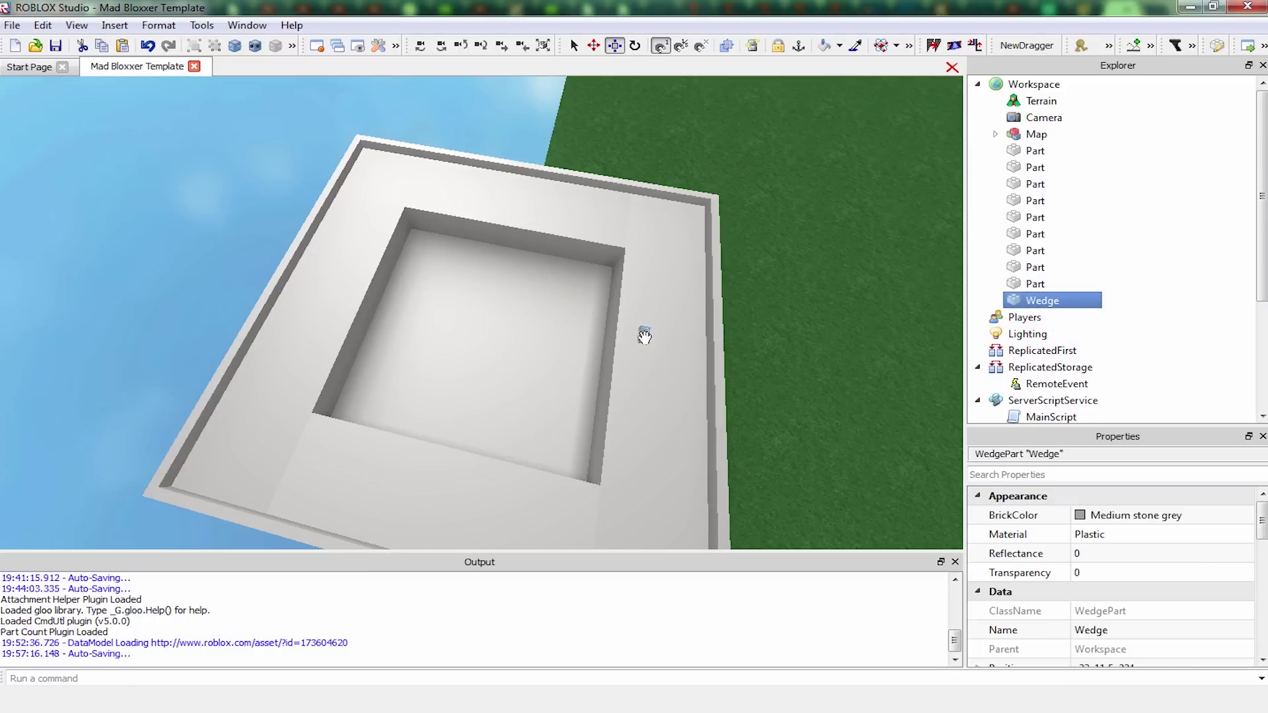
# Copy the wedge and paste the copy into ServerStorage
pyautogui.rightClick(1036, 302)
pyautogui.click(1081, 330)
pyautogui.scroll(-4, 1108, 316)
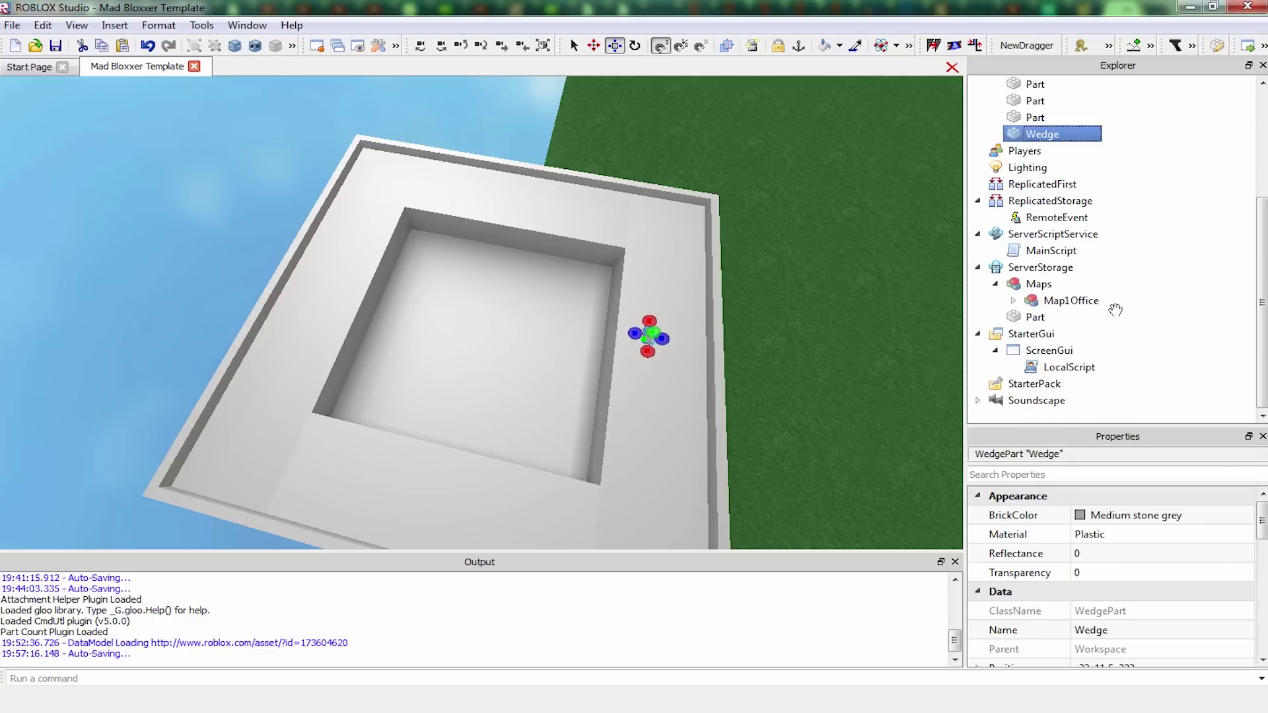
pyautogui.click(1040, 267)
pyautogui.rightClick(1043, 267)
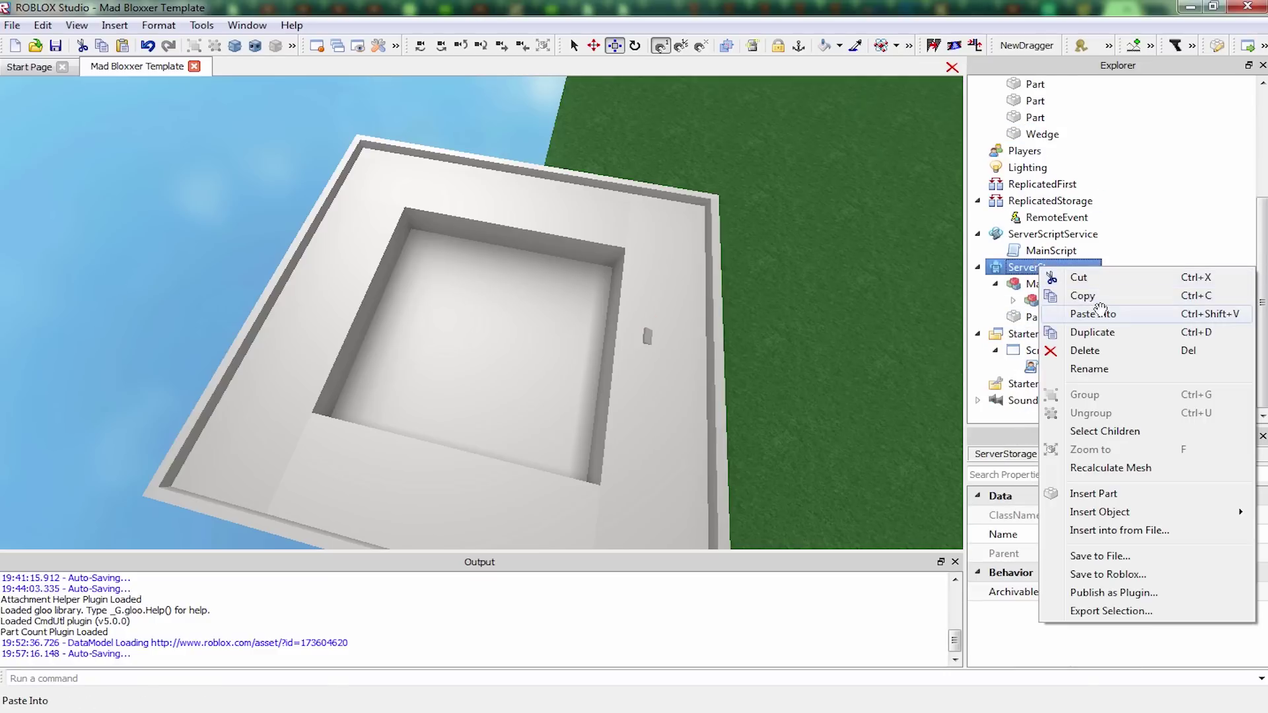
pyautogui.click(1087, 311)
pyautogui.click(1150, 291)
pyautogui.scroll(5, 658, 264)
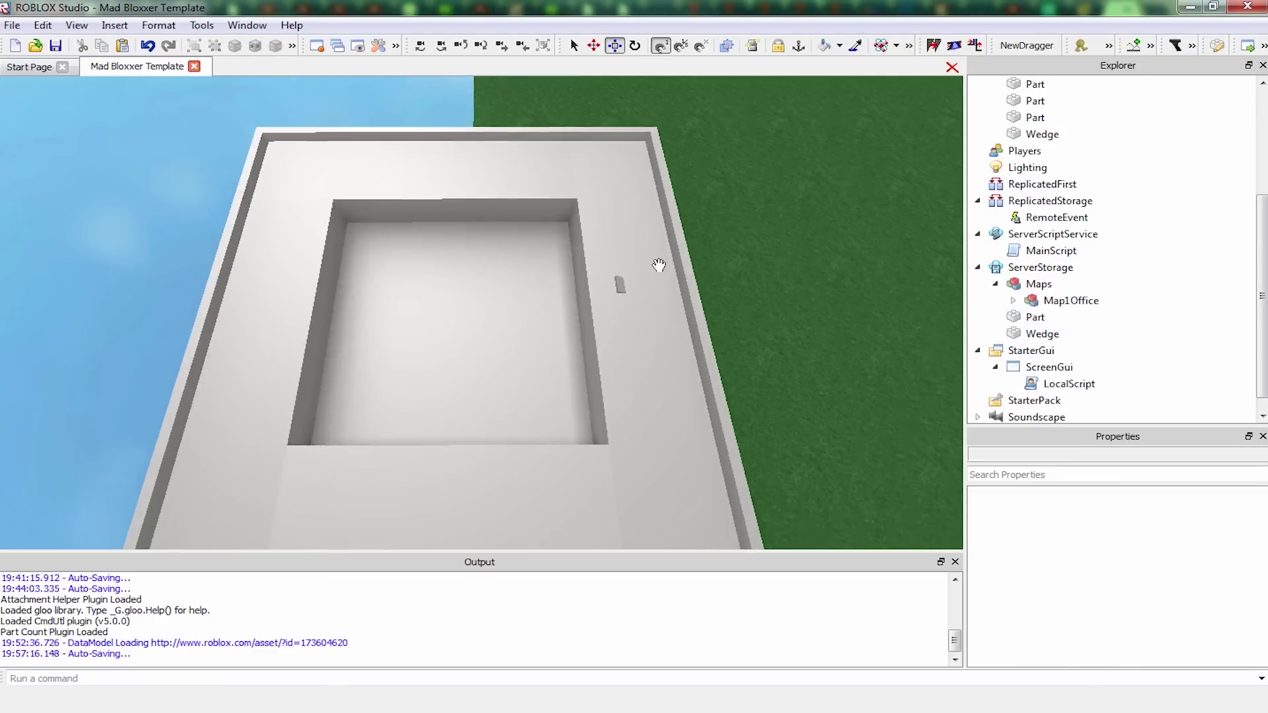
# Place the Workspace wedge in a pit corner and stretch it to 10 high and 60 long along the pit wall
pyautogui.click(671, 280)
pyautogui.scroll(6, 677, 310)
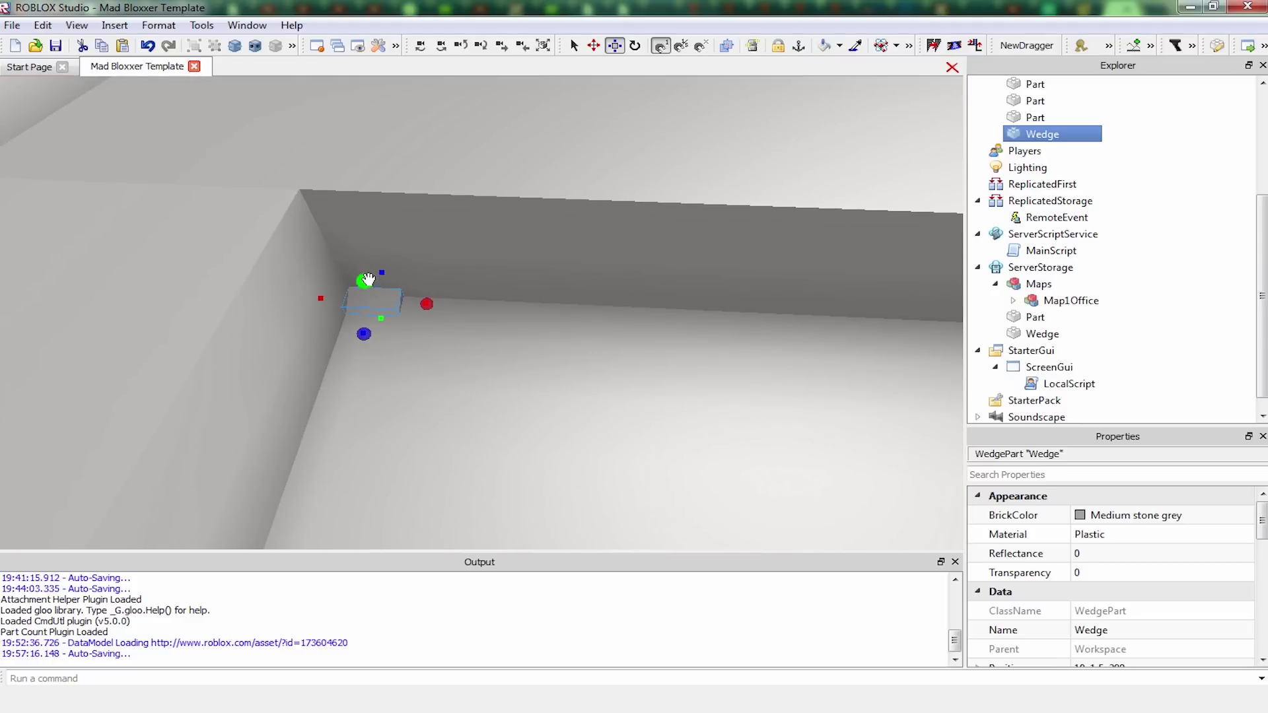
pyautogui.moveTo(368, 280); pyautogui.dragTo(319, 170)
pyautogui.moveTo(413, 264); pyautogui.dragTo(814, 337)
pyautogui.moveTo(821, 338); pyautogui.dragTo(561, 304, button='right')
pyautogui.scroll(-4, 561, 303)
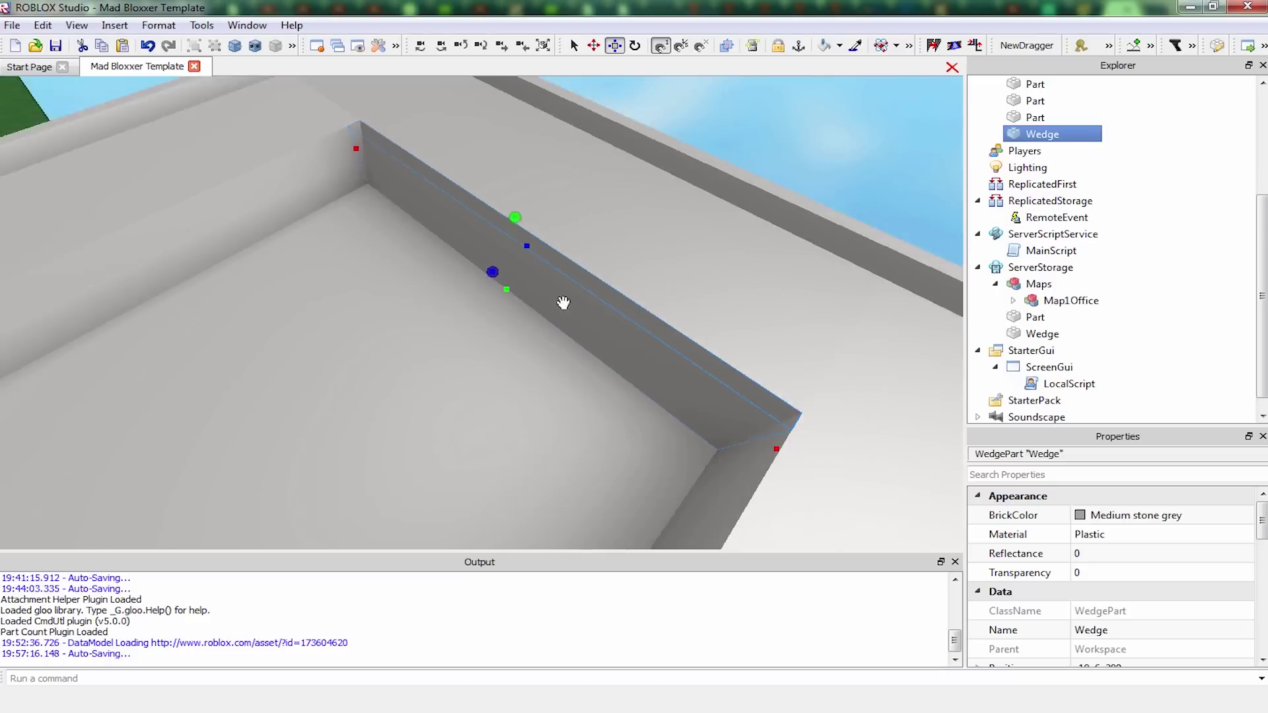
# Extend the wedge's depth toward the middle of the pit to form a sloping ramp
pyautogui.moveTo(490, 277); pyautogui.dragTo(388, 361)
pyautogui.scroll(-7, 1167, 632)
pyautogui.moveTo(388, 361); pyautogui.dragTo(541, 364, button='right')
# Paste a second wedge into the corner of the opposite pit wall and stretch it along that wall to 60, 10, 2
pyautogui.hotkey('ctrl', 'v')
pyautogui.scroll(3, 542, 363)
pyautogui.moveTo(521, 359); pyautogui.dragTo(125, 167)
pyautogui.scroll(-3, 394, 310)
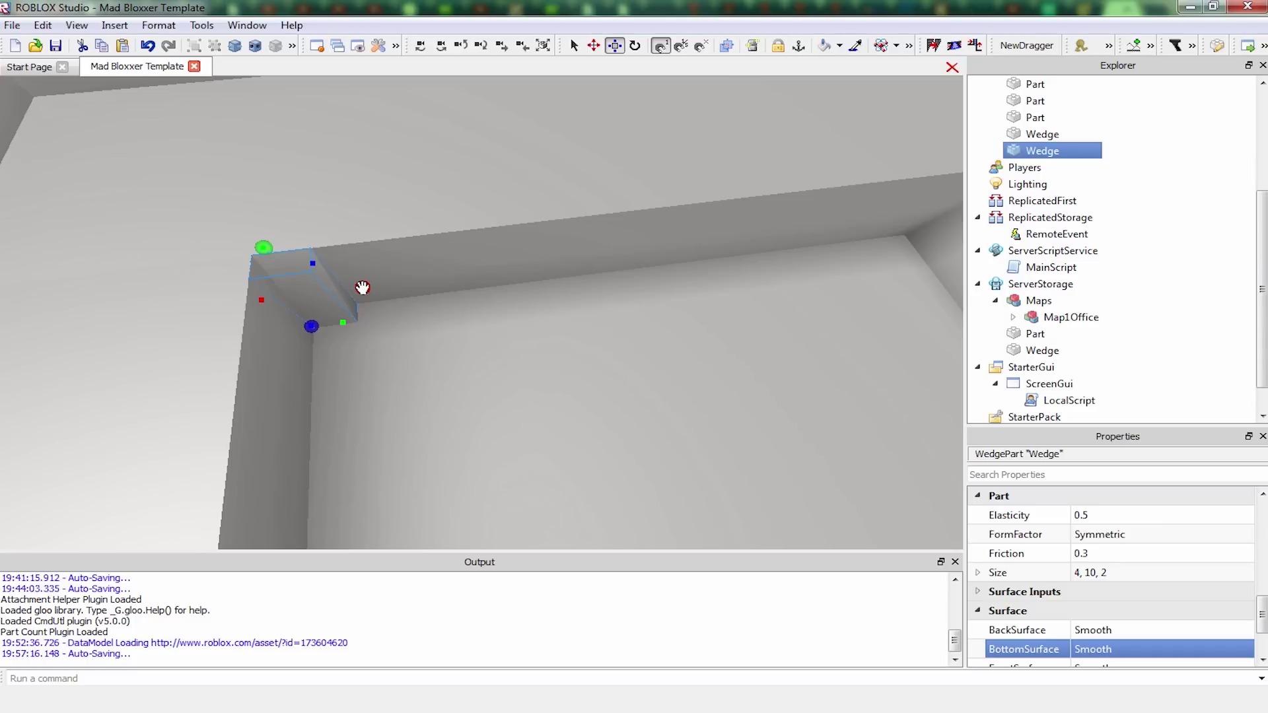
pyautogui.scroll(-3, 580, 278)
pyautogui.moveTo(362, 288); pyautogui.dragTo(707, 276)
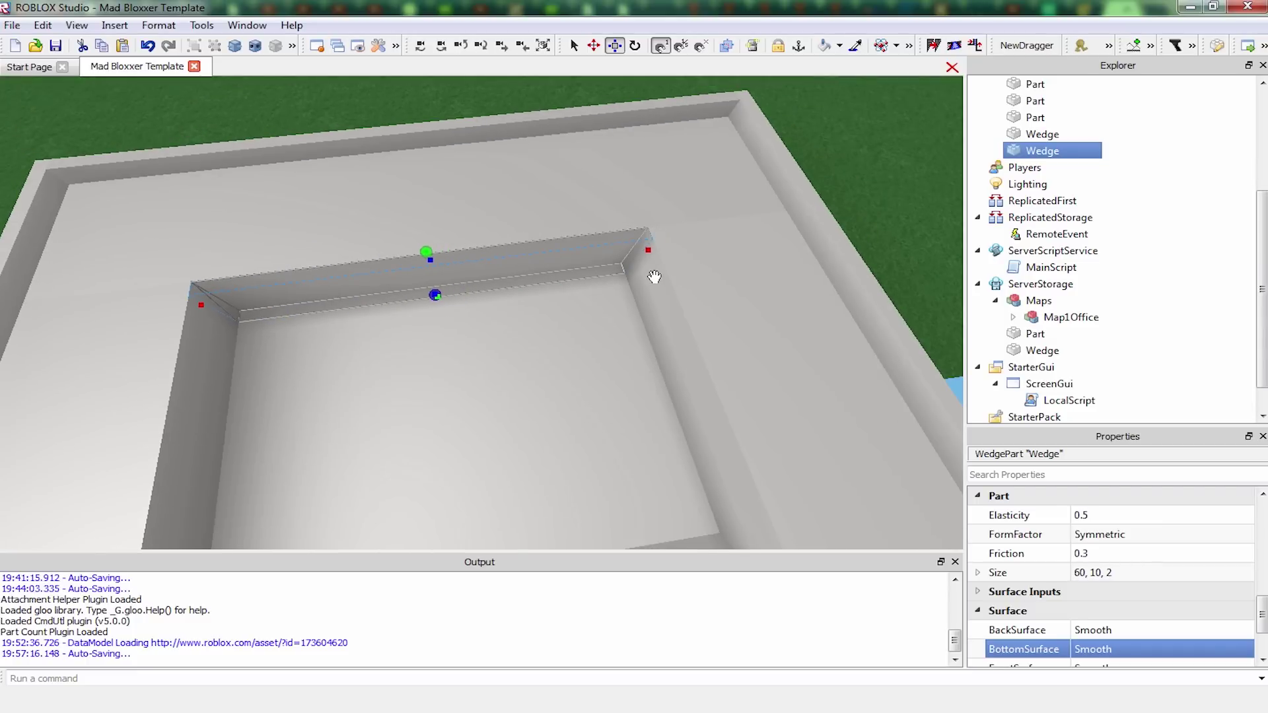
# Extend the second wedge's depth toward the pit's middle to 15, giving a size of 60, 10, 15
pyautogui.moveTo(654, 276); pyautogui.dragTo(531, 331, button='right')
pyautogui.scroll(-2, 569, 372)
pyautogui.moveTo(534, 355); pyautogui.dragTo(578, 378)
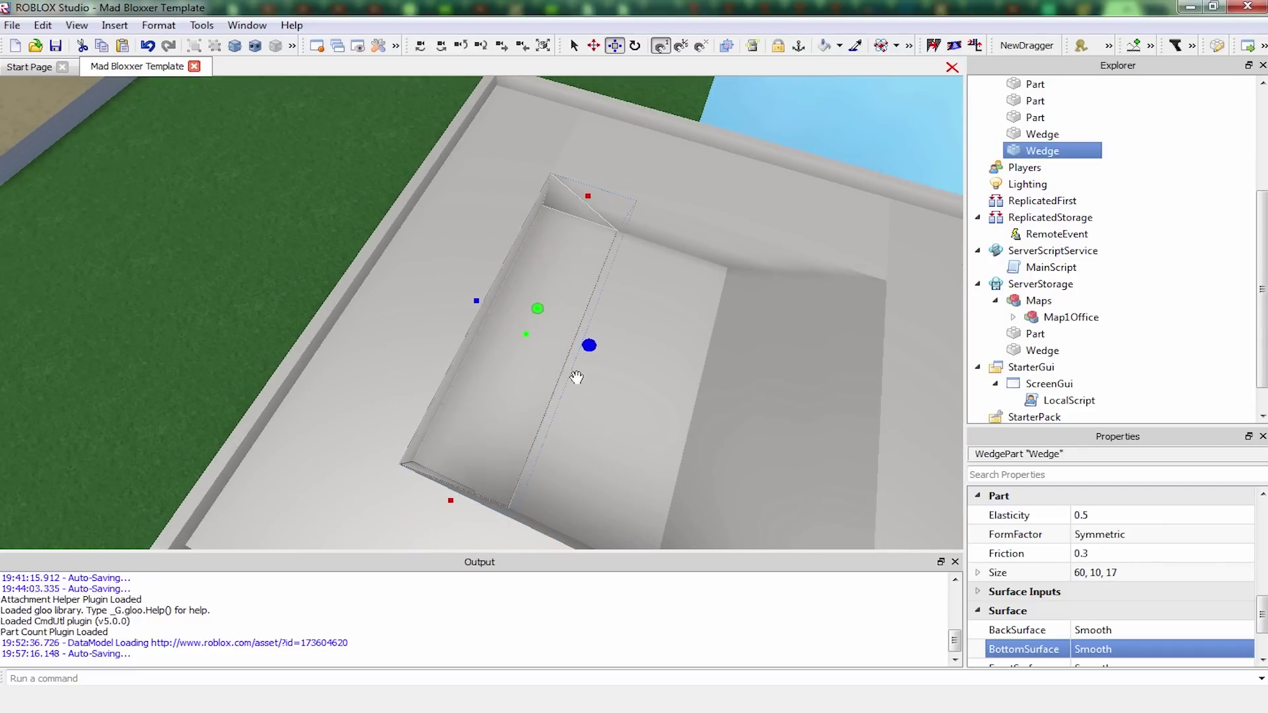
pyautogui.moveTo(590, 382); pyautogui.dragTo(675, 350, button='right')
pyautogui.scroll(3, 558, 308)
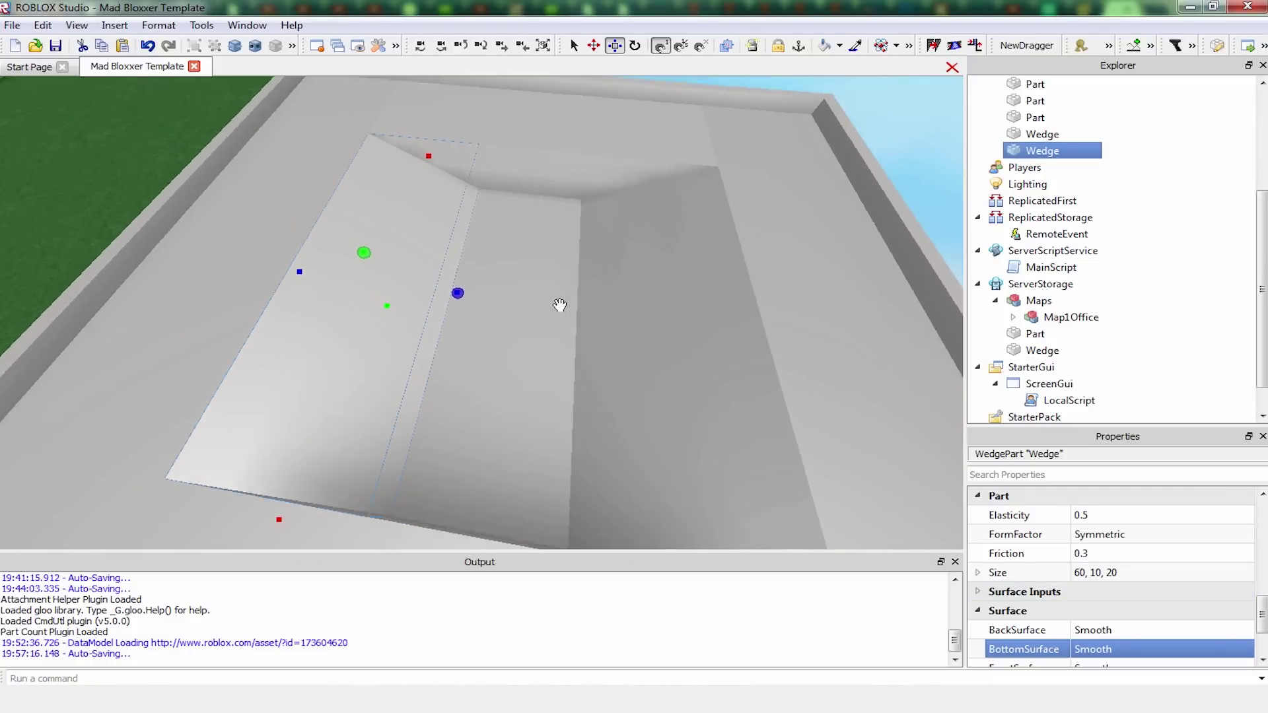
pyautogui.moveTo(505, 286); pyautogui.dragTo(487, 286)
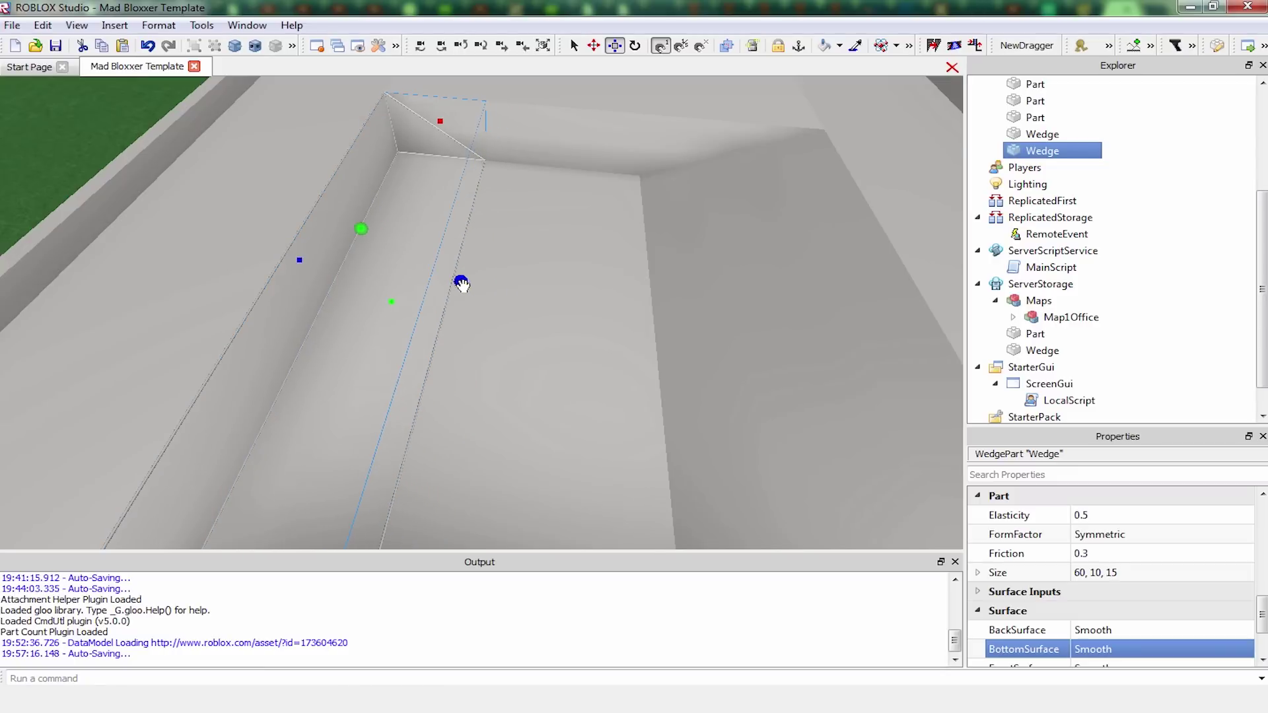
pyautogui.scroll(-3, 594, 265)
# Adjust the first wedge's depth to 16, giving a size of 60, 10, 16
pyautogui.click(654, 260)
pyautogui.moveTo(622, 308); pyautogui.dragTo(650, 314)
pyautogui.scroll(-4, 633, 281)
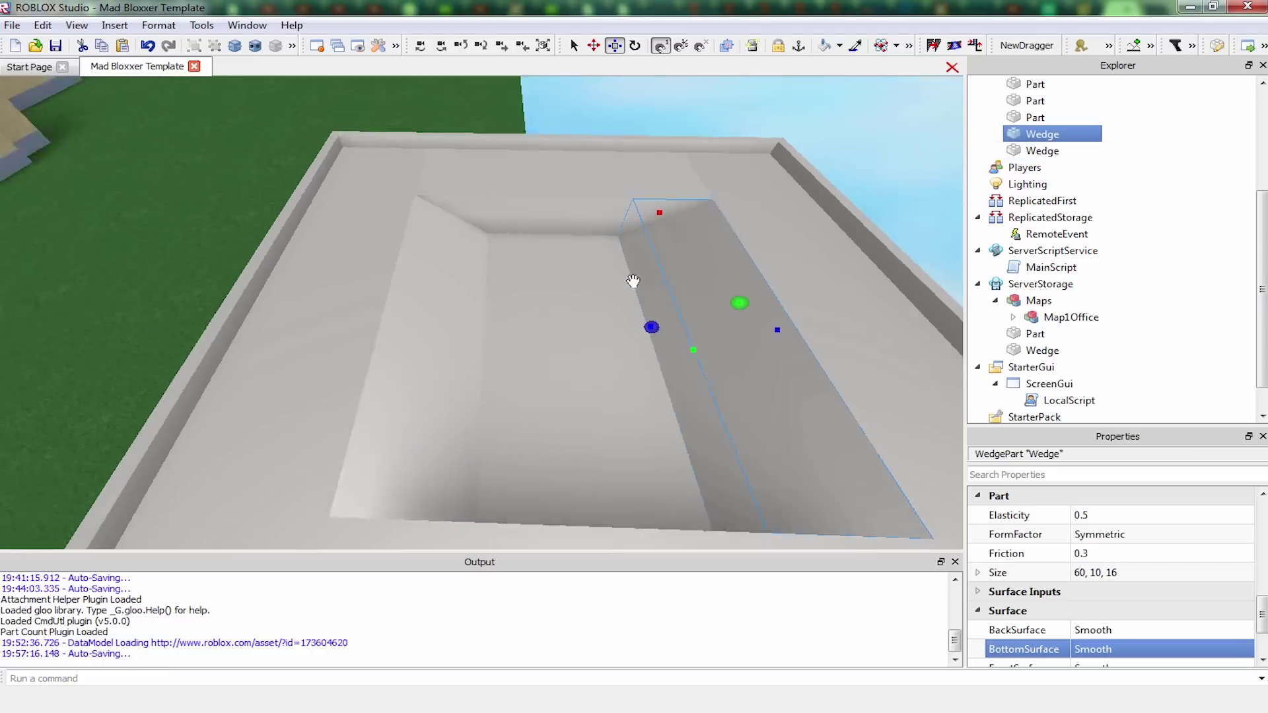
pyautogui.moveTo(600, 345); pyautogui.dragTo(693, 209, button='right')
pyautogui.click(693, 207)
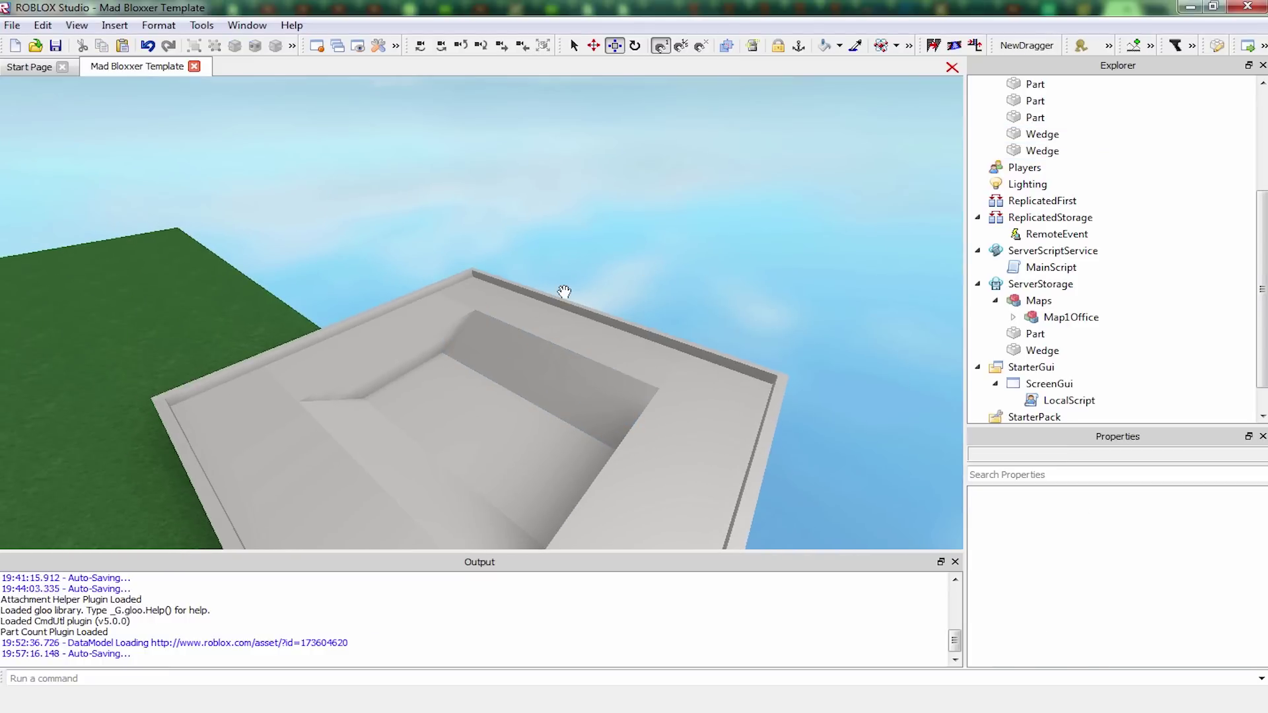
# Paint the pit floor and both wedge ramps mauve with the fill colour tool
pyautogui.moveTo(549, 310); pyautogui.dragTo(728, 201, button='right')
pyautogui.scroll(3, 727, 200)
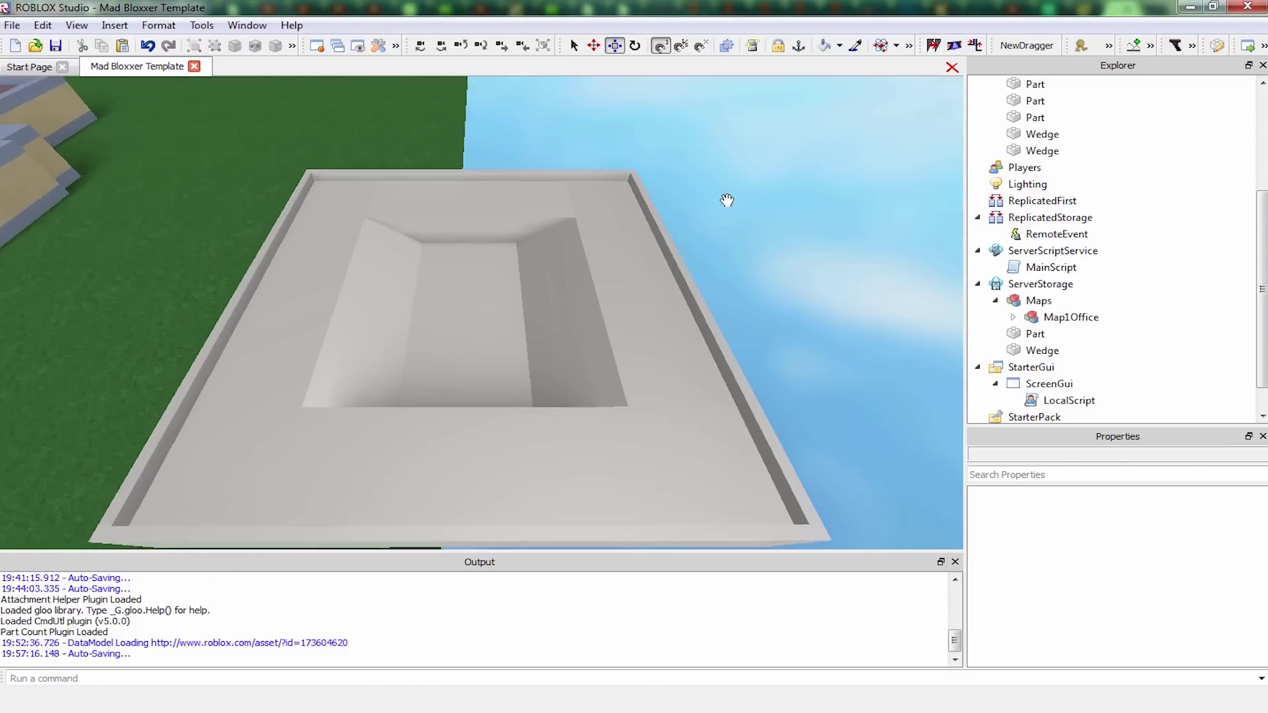
pyautogui.moveTo(710, 210); pyautogui.dragTo(768, 67, button='right')
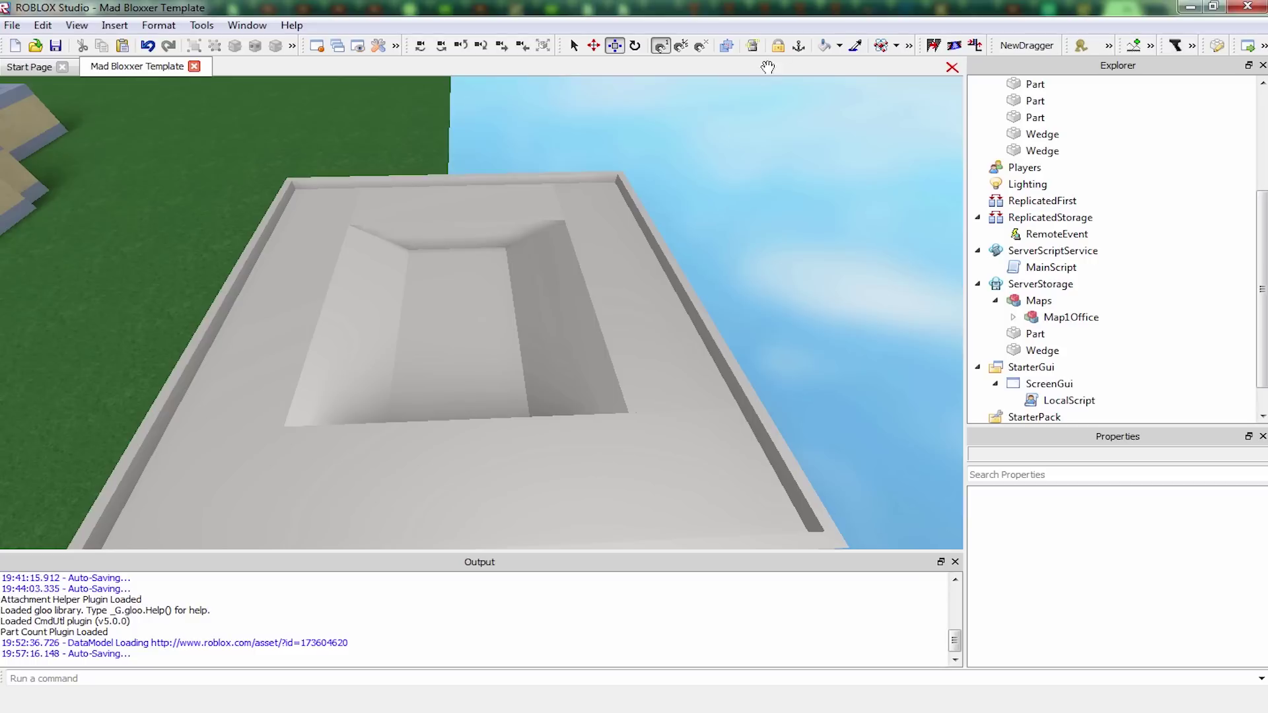
pyautogui.click(840, 46)
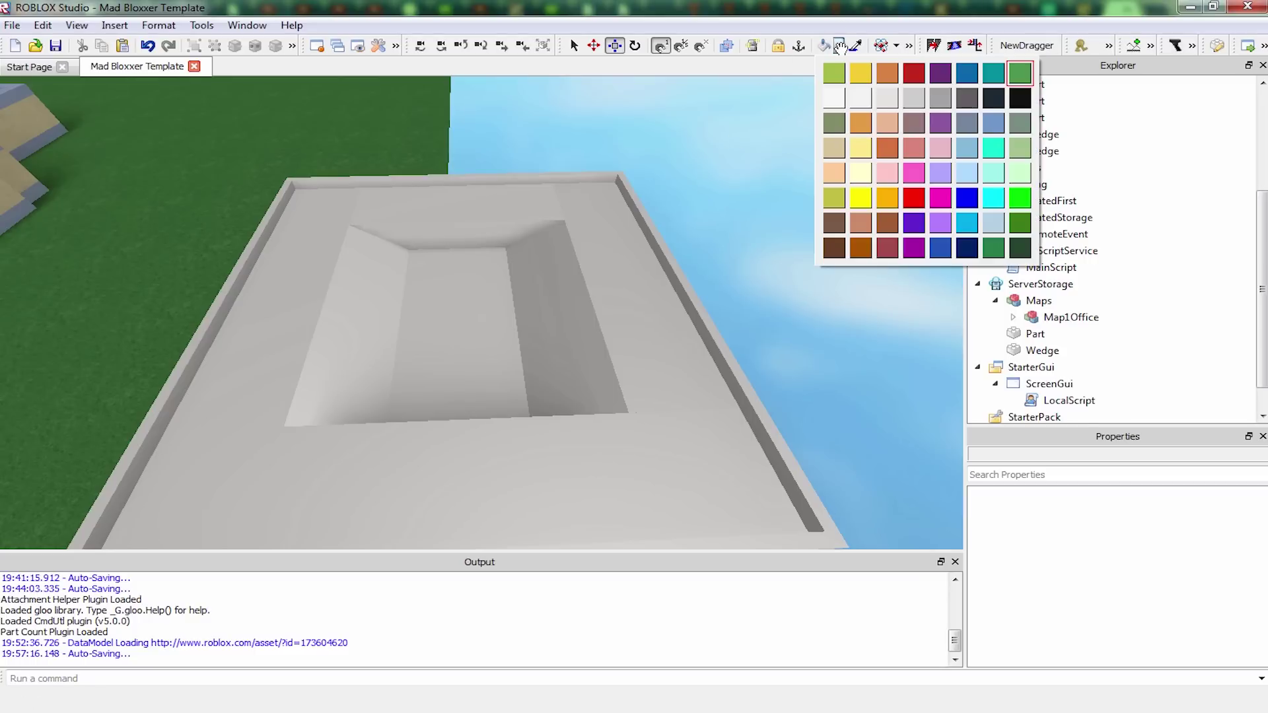
pyautogui.click(948, 96)
pyautogui.click(579, 363)
pyautogui.click(500, 370)
pyautogui.click(345, 362)
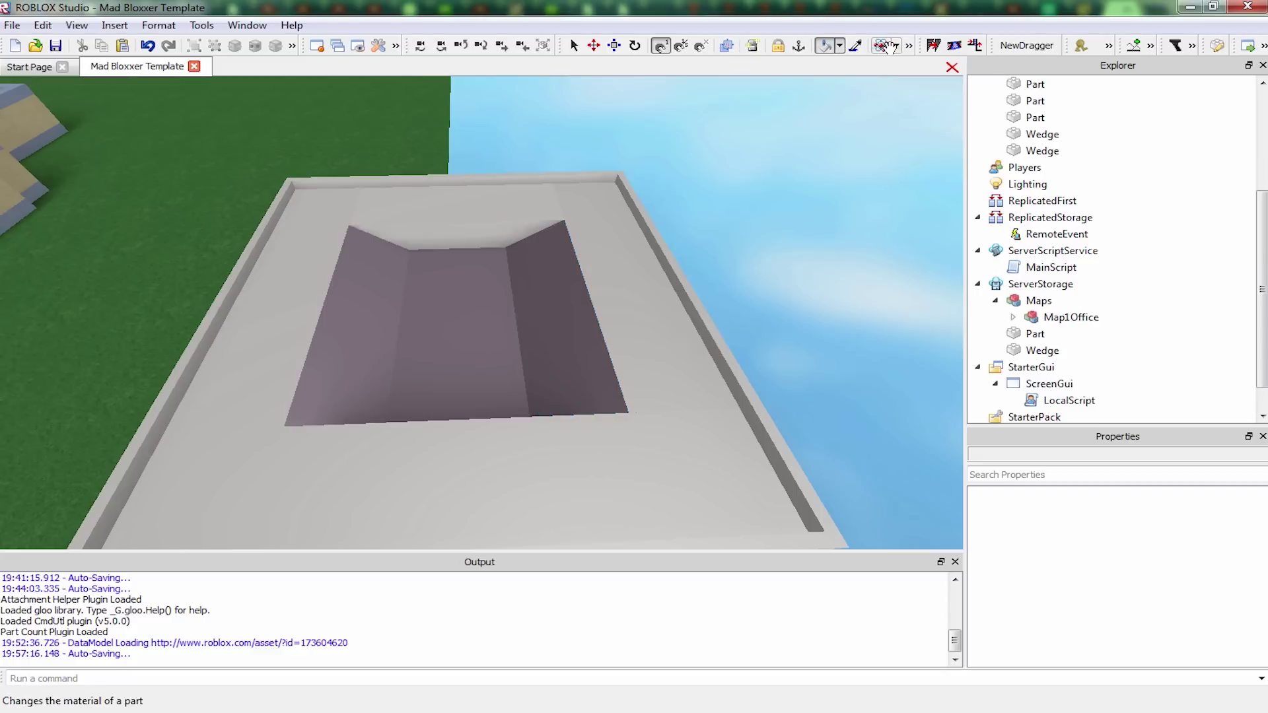
# Apply the WoodPlanks material to the four rim floor sections around the pit
pyautogui.click(893, 46)
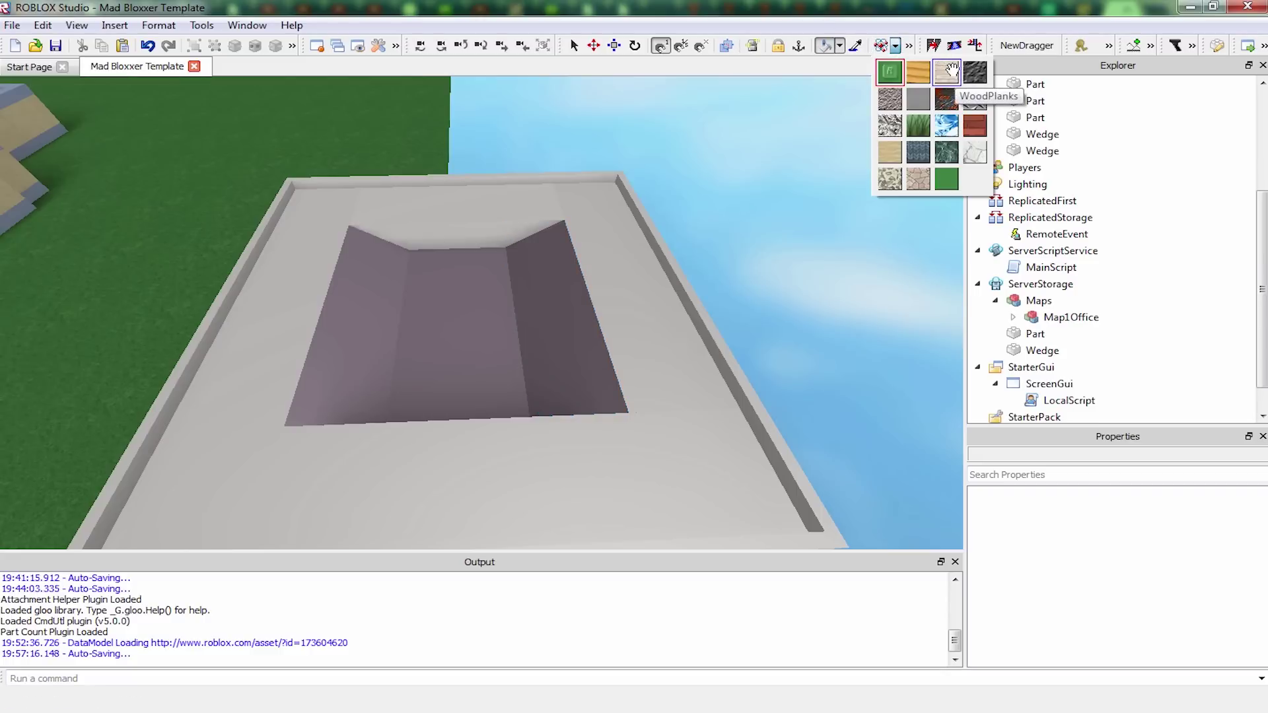
pyautogui.click(952, 69)
pyautogui.click(636, 405)
pyautogui.click(498, 458)
pyautogui.click(277, 383)
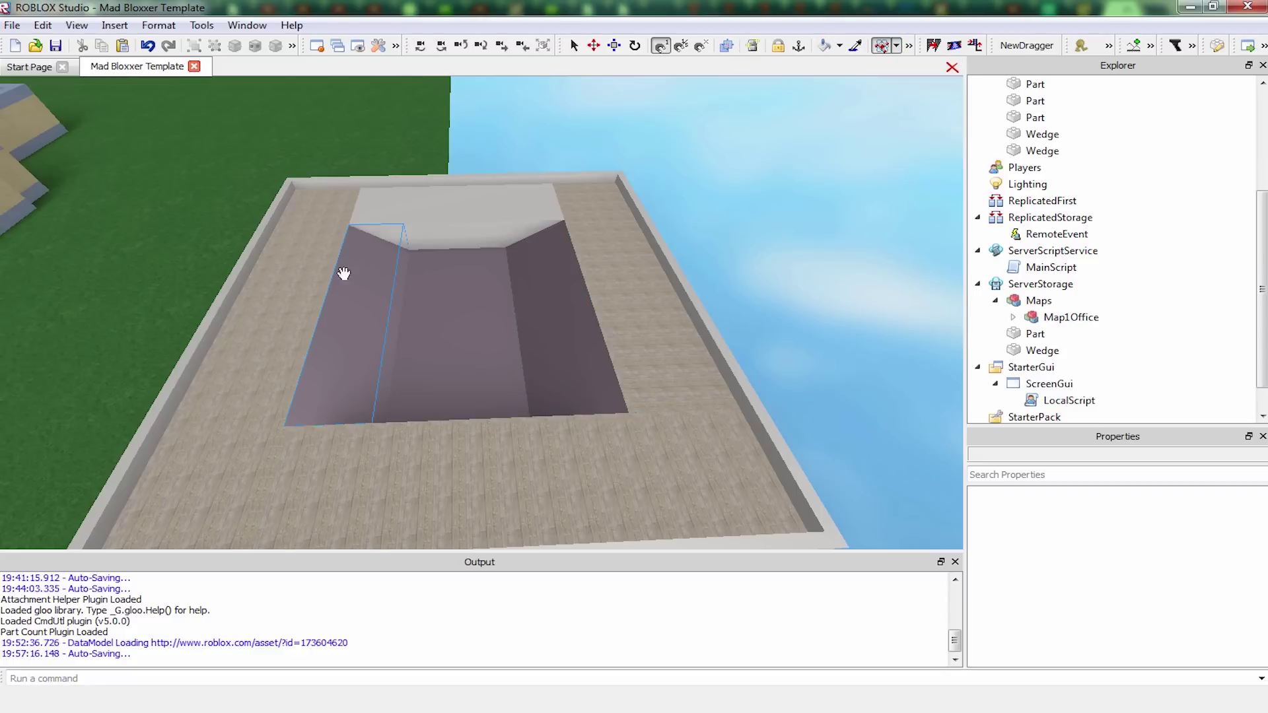
pyautogui.click(398, 216)
# Repaint the pit floor and both wedge ramps grey
pyautogui.scroll(5, 397, 217)
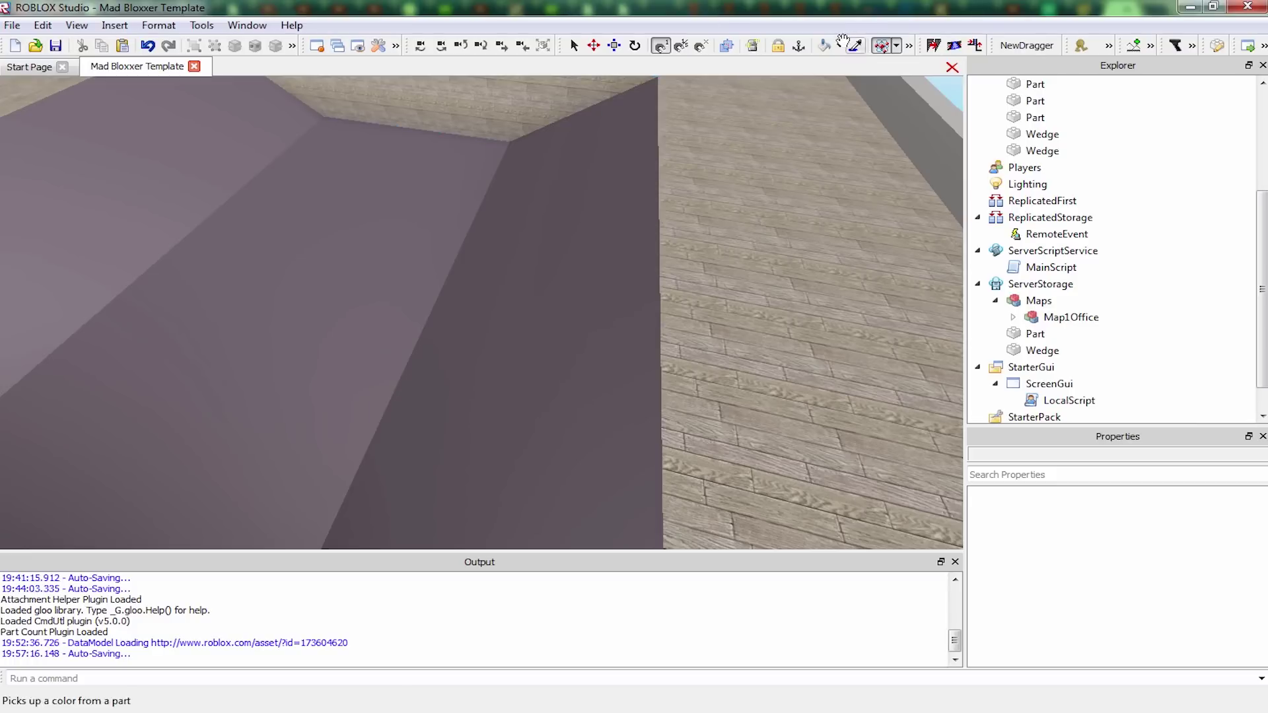
pyautogui.click(882, 47)
pyautogui.click(941, 98)
pyautogui.click(468, 284)
pyautogui.click(247, 251)
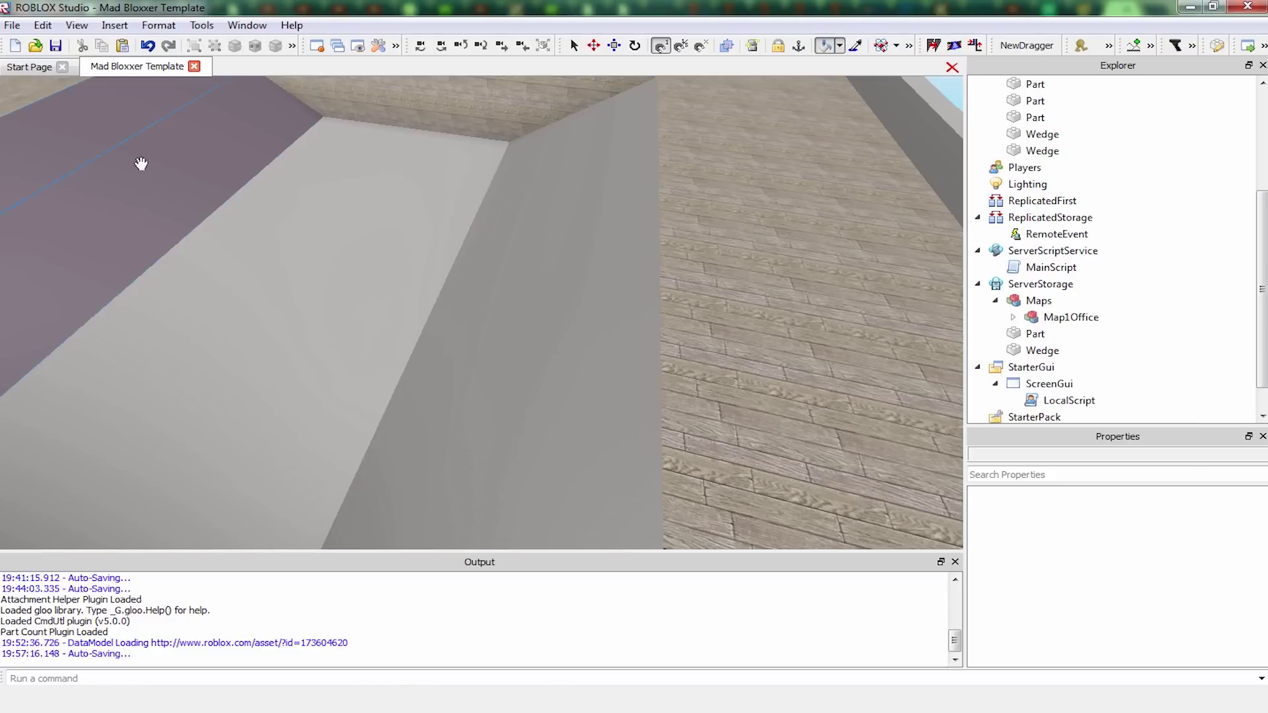
pyautogui.click(141, 161)
# Try the plain grey metal-like material on the pit floor and both wedge ramps
pyautogui.click(898, 45)
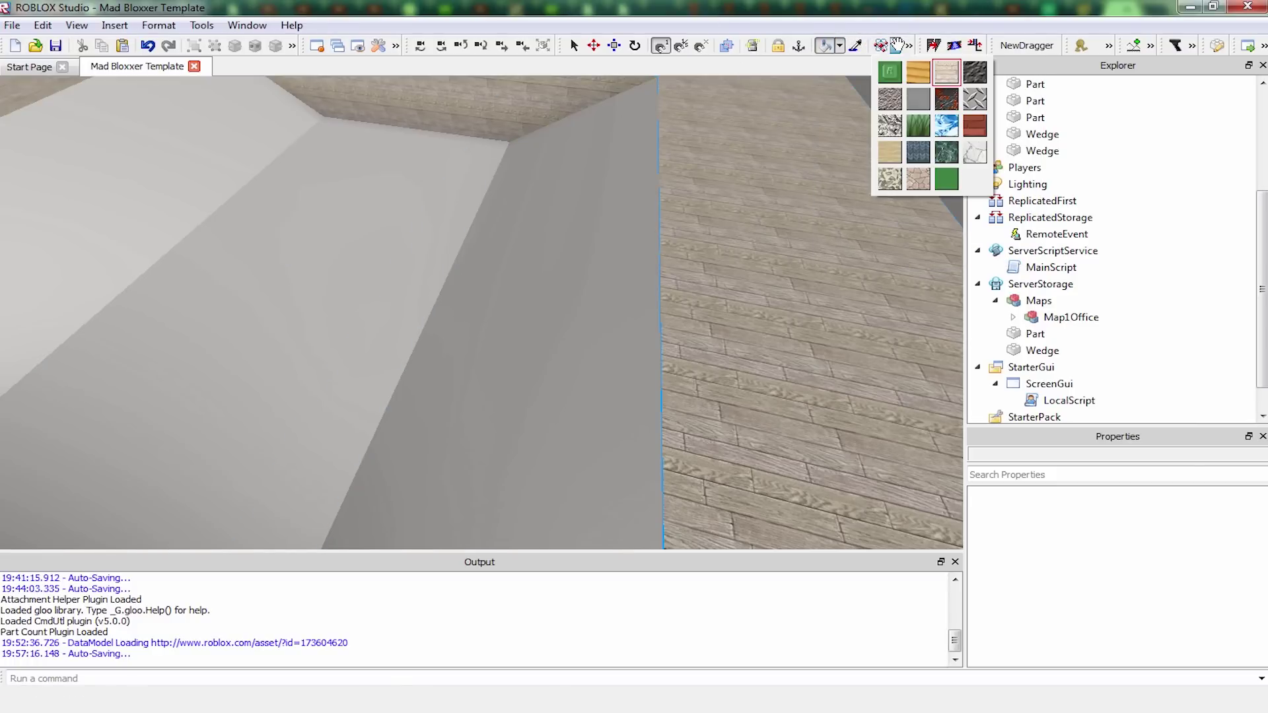
pyautogui.click(922, 99)
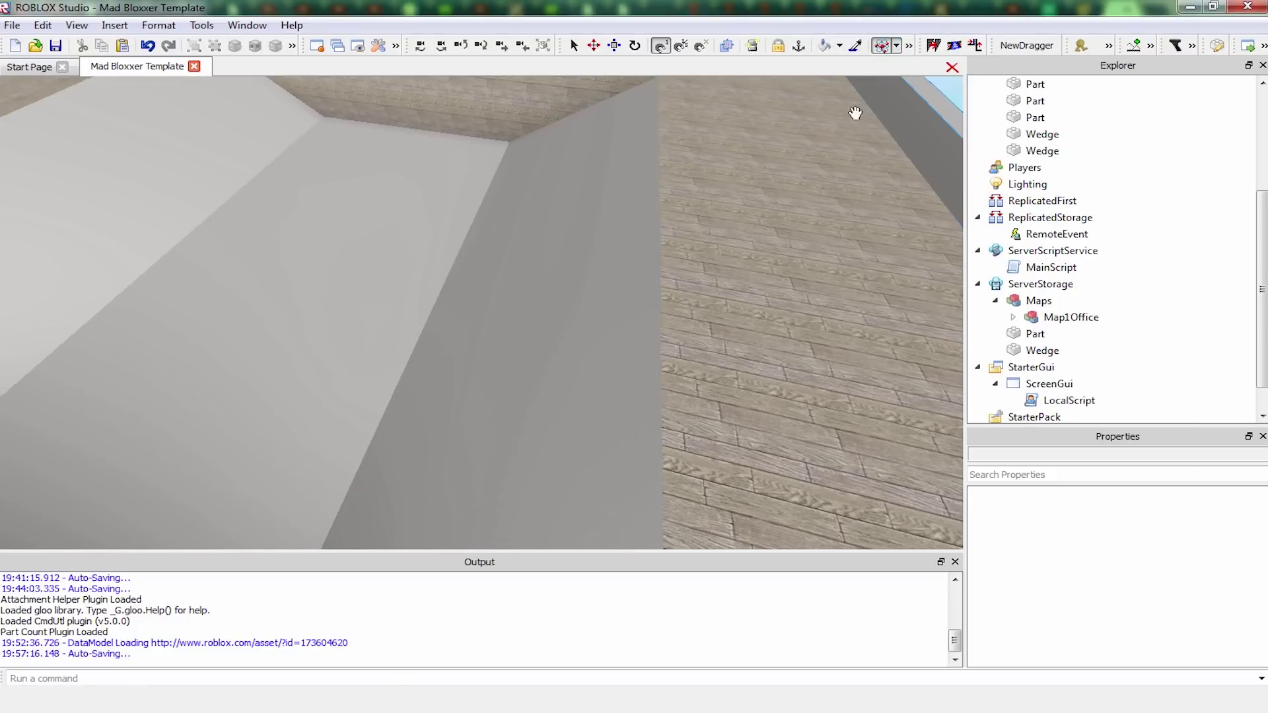
pyautogui.click(574, 204)
pyautogui.click(462, 228)
pyautogui.click(153, 190)
pyautogui.scroll(-5, 349, 167)
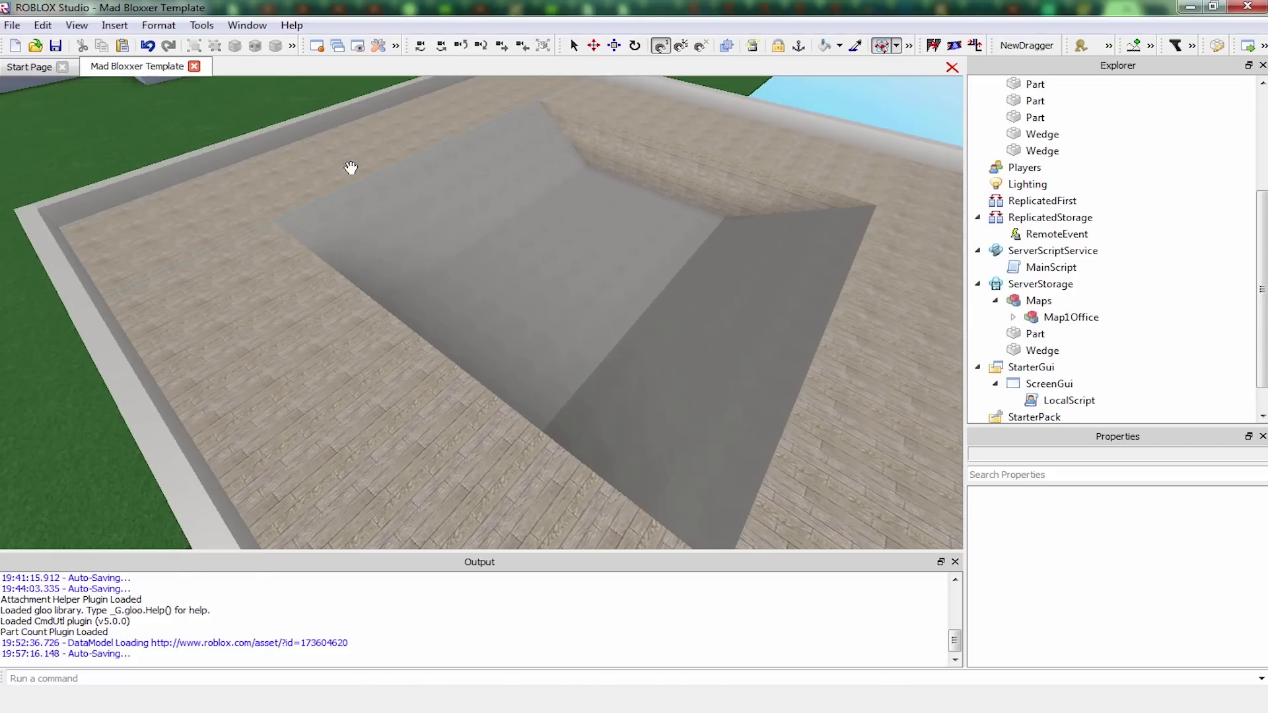
# Try a concrete-like material on the pit floor and both wedge ramps
pyautogui.click(895, 45)
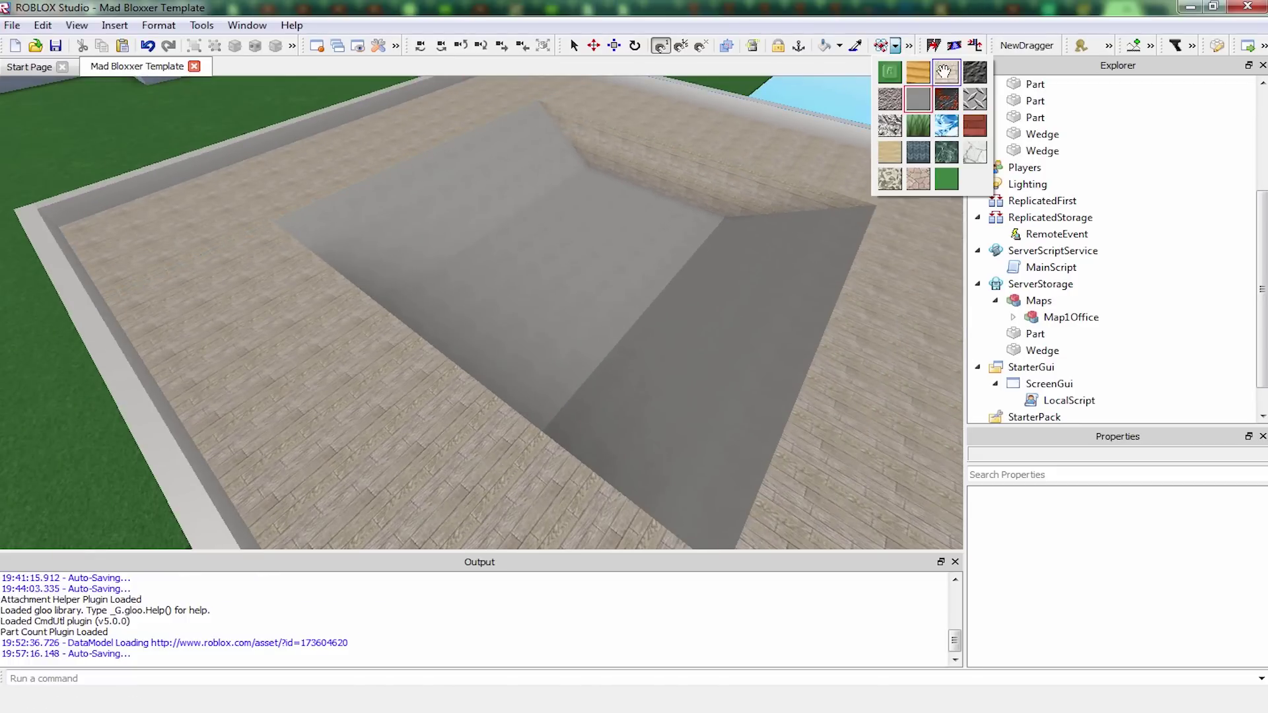
pyautogui.click(913, 99)
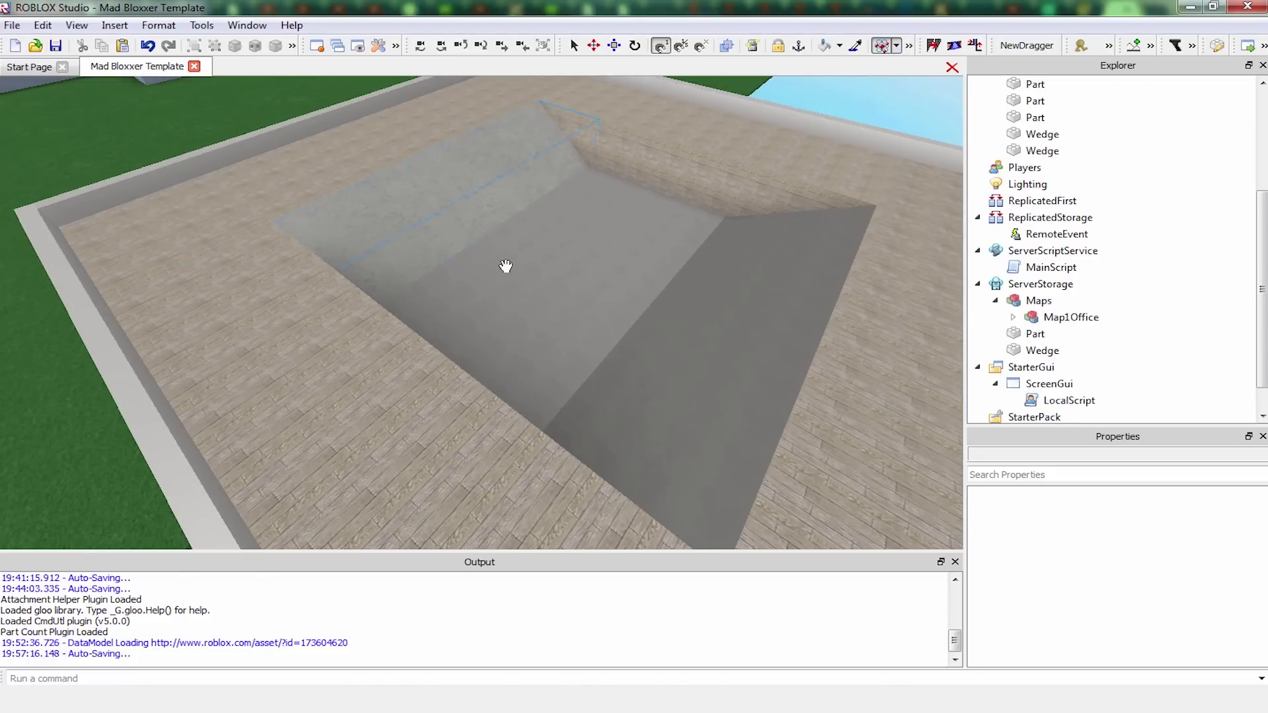
pyautogui.moveTo(694, 376); pyautogui.dragTo(697, 374, button='right')
pyautogui.press('d')
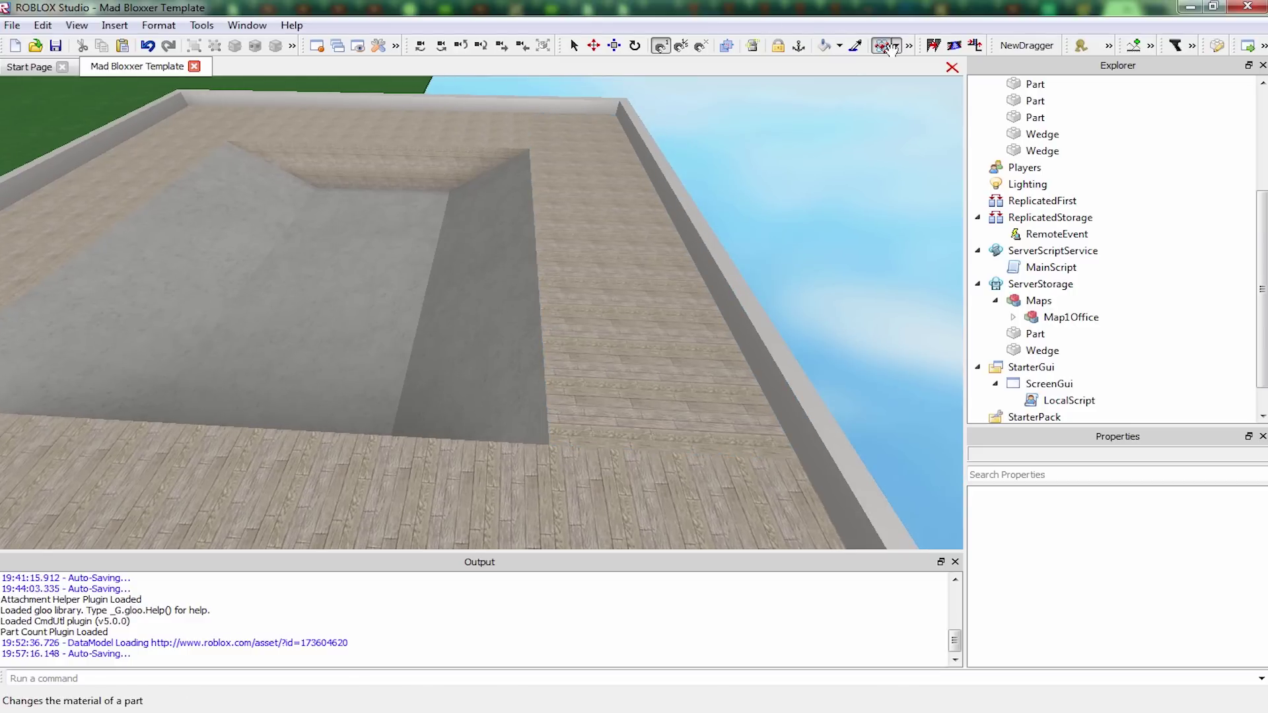
# Try the dark Slate material on the pit floor and both wedge ramps
pyautogui.click(895, 45)
pyautogui.click(949, 70)
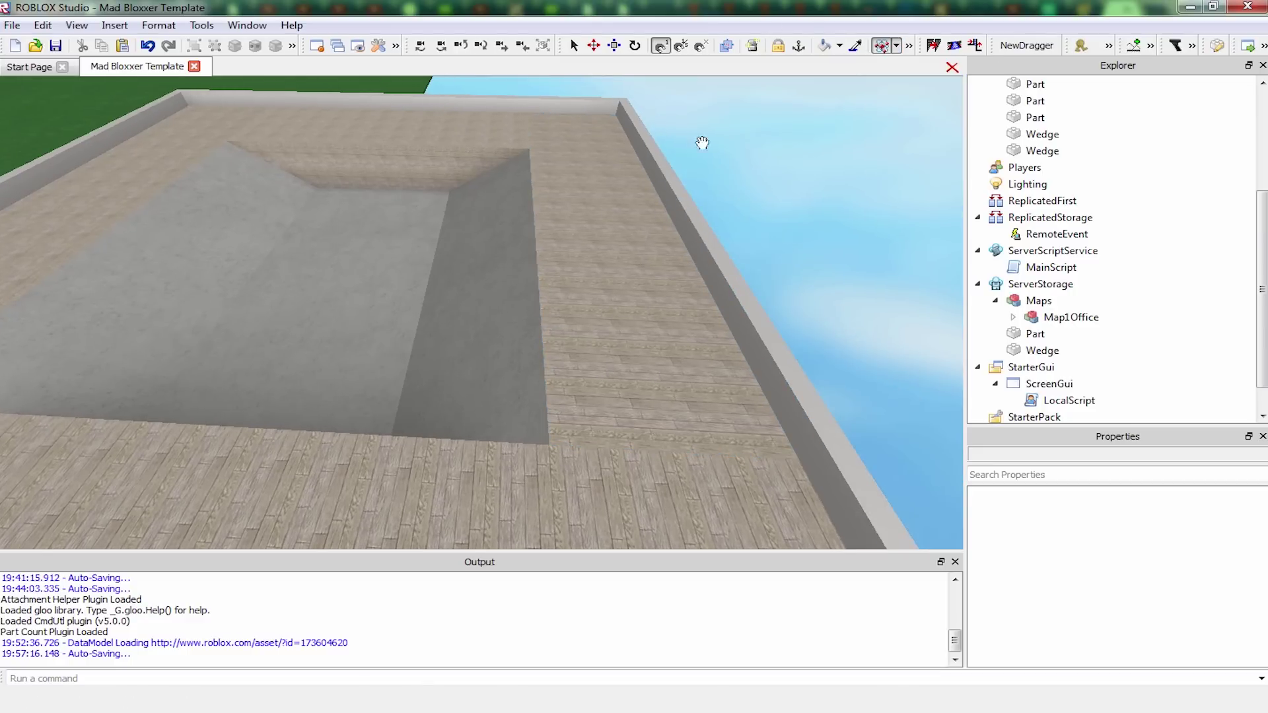
pyautogui.click(314, 268)
pyautogui.moveTo(314, 261); pyautogui.dragTo(368, 244, button='right')
pyautogui.scroll(5, 368, 244)
pyautogui.scroll(-8, 368, 243)
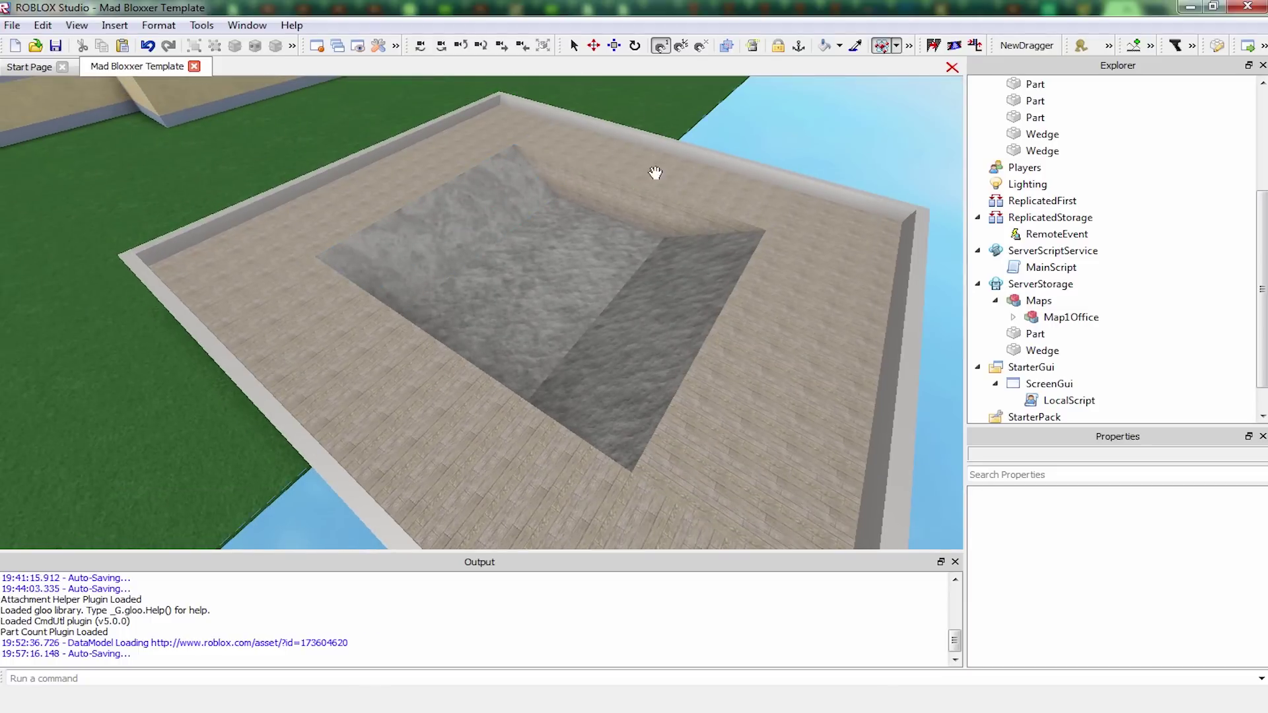
pyautogui.moveTo(668, 197); pyautogui.dragTo(687, 169, button='right')
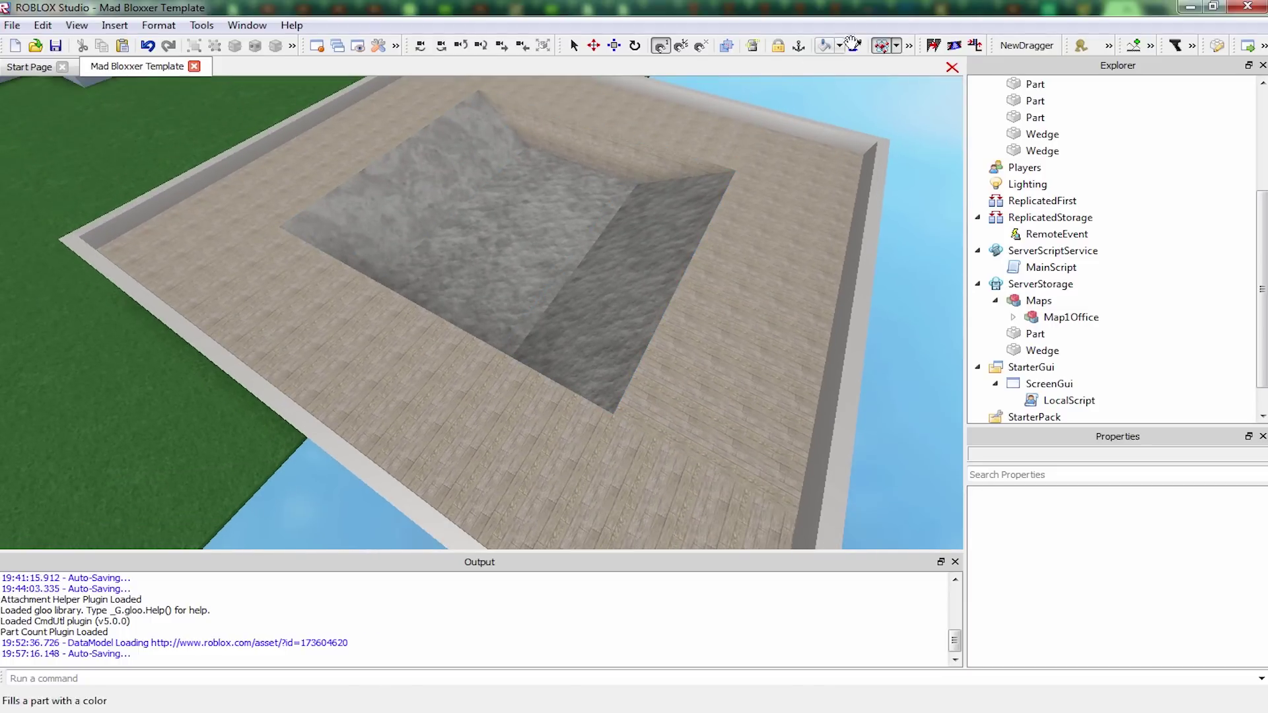
# Apply the Grass material to the four rim floor sections, the pit floor and both wedge ramps
pyautogui.click(893, 45)
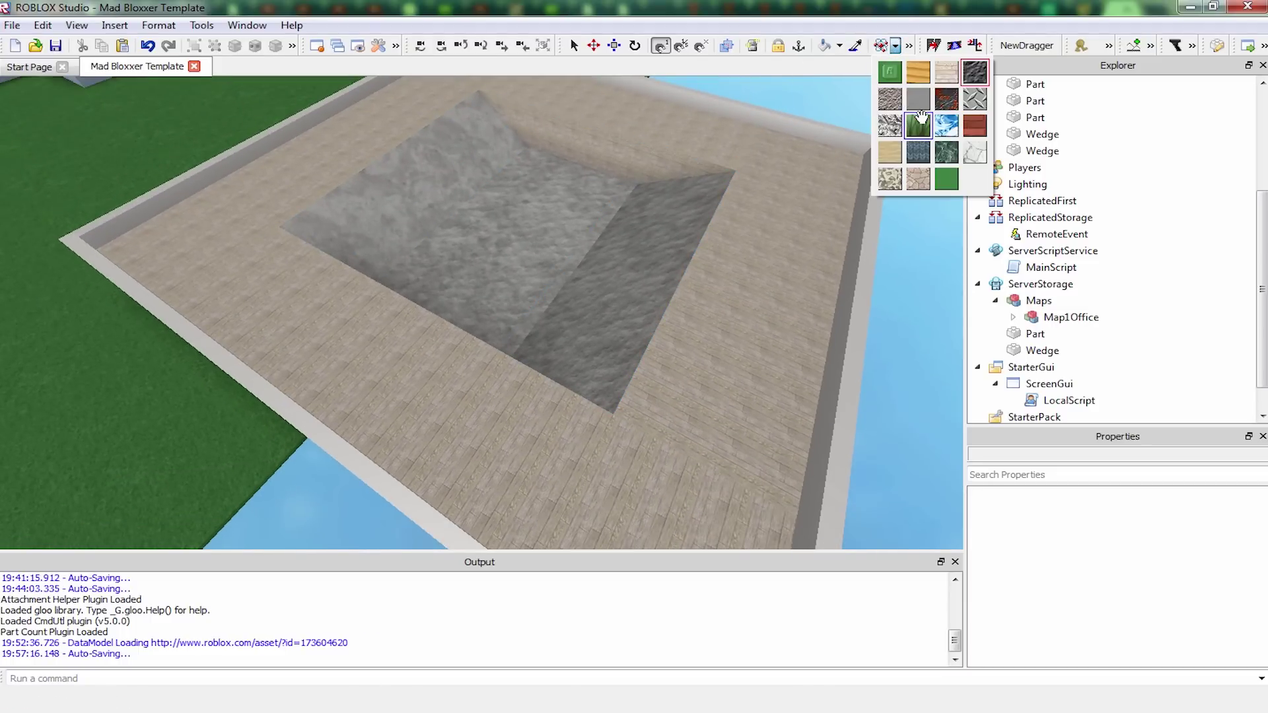
pyautogui.click(918, 123)
pyautogui.click(804, 214)
pyautogui.click(703, 147)
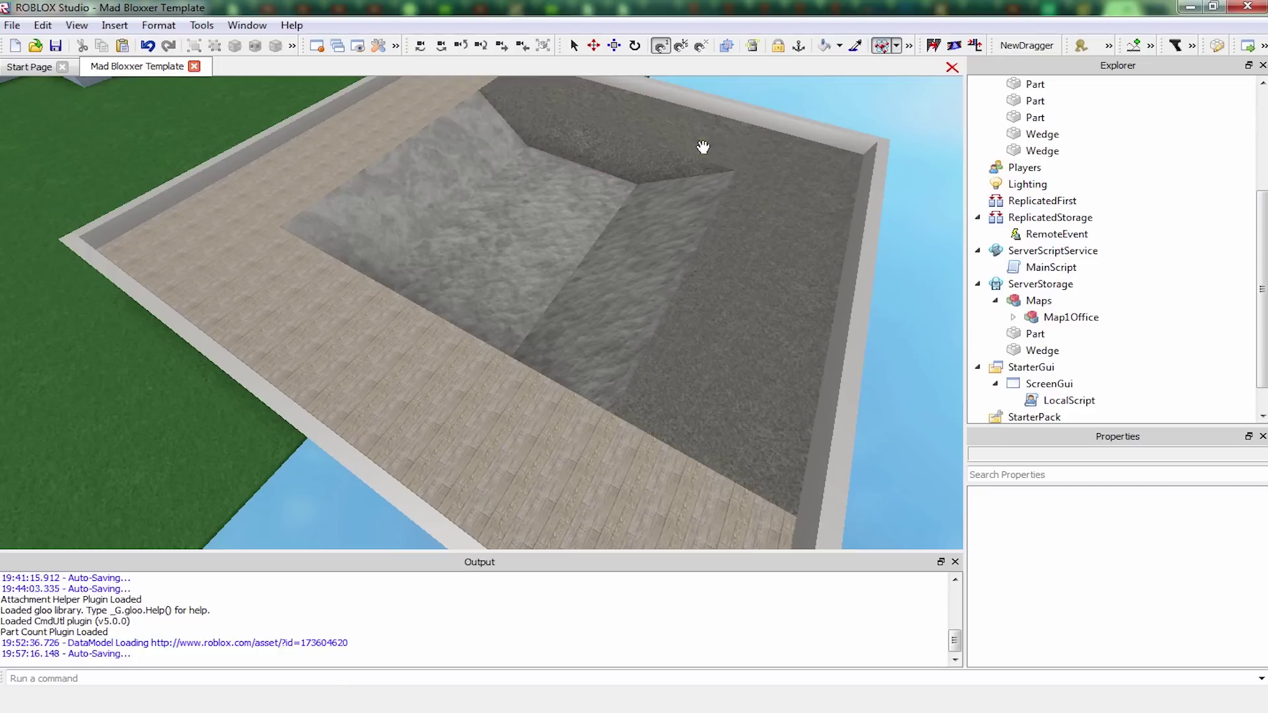
pyautogui.click(429, 116)
pyautogui.click(317, 298)
pyautogui.click(615, 393)
pyautogui.click(501, 301)
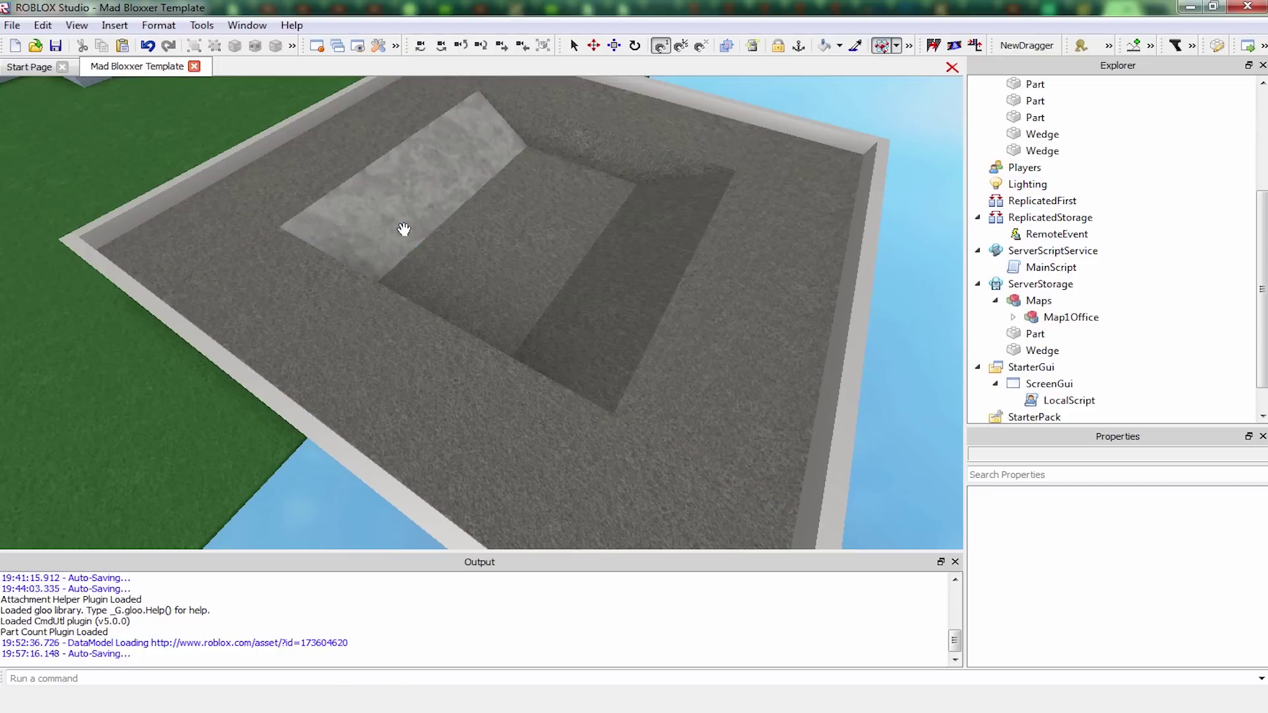
pyautogui.click(396, 224)
# Paint the four rim floor sections, the pit floor and both wedge ramps medium green, undoing the one stray fill
pyautogui.click(839, 43)
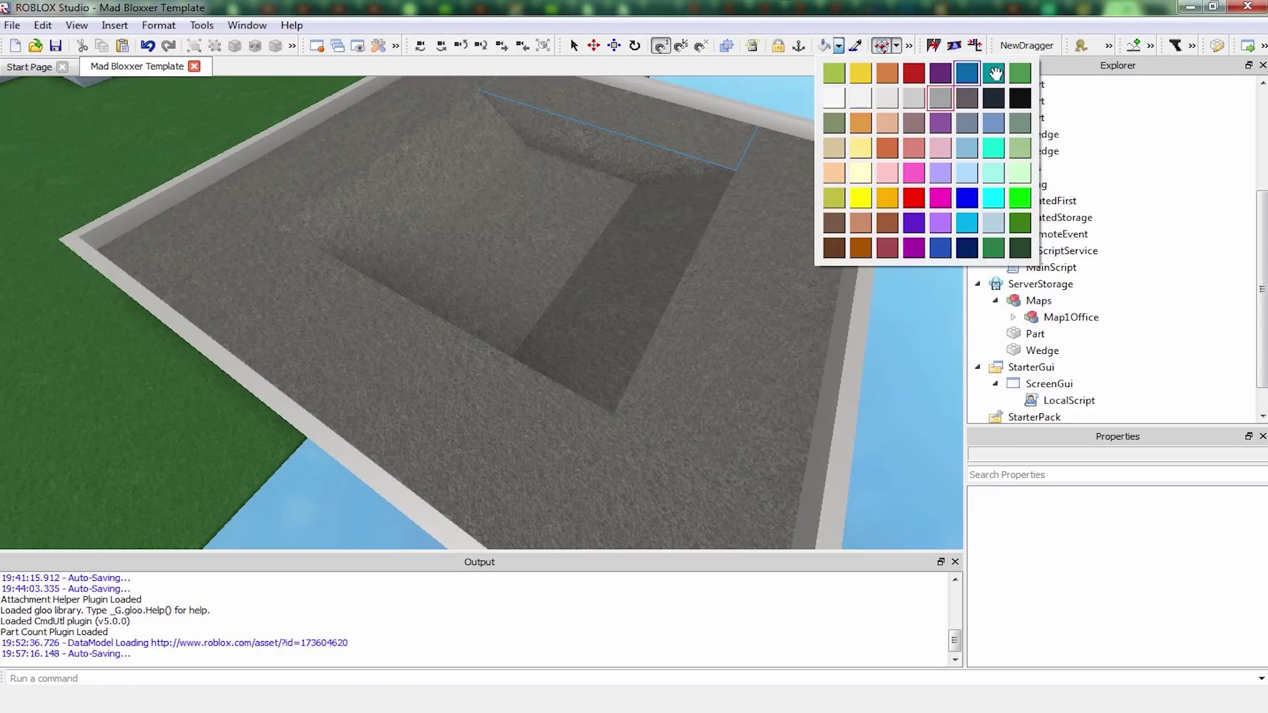
pyautogui.click(1018, 74)
pyautogui.click(874, 180)
pyautogui.hotkey('ctrl', 'z')
pyautogui.click(802, 183)
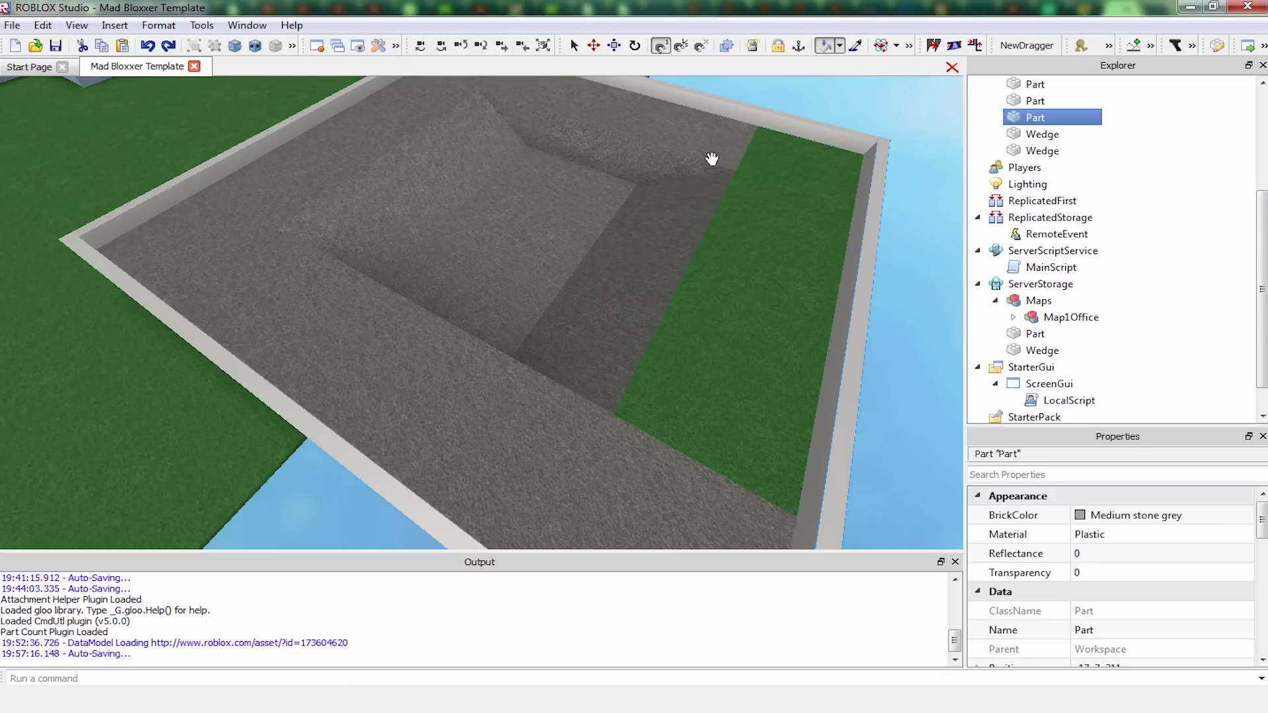
pyautogui.click(695, 151)
pyautogui.click(437, 143)
pyautogui.click(338, 163)
pyautogui.click(316, 358)
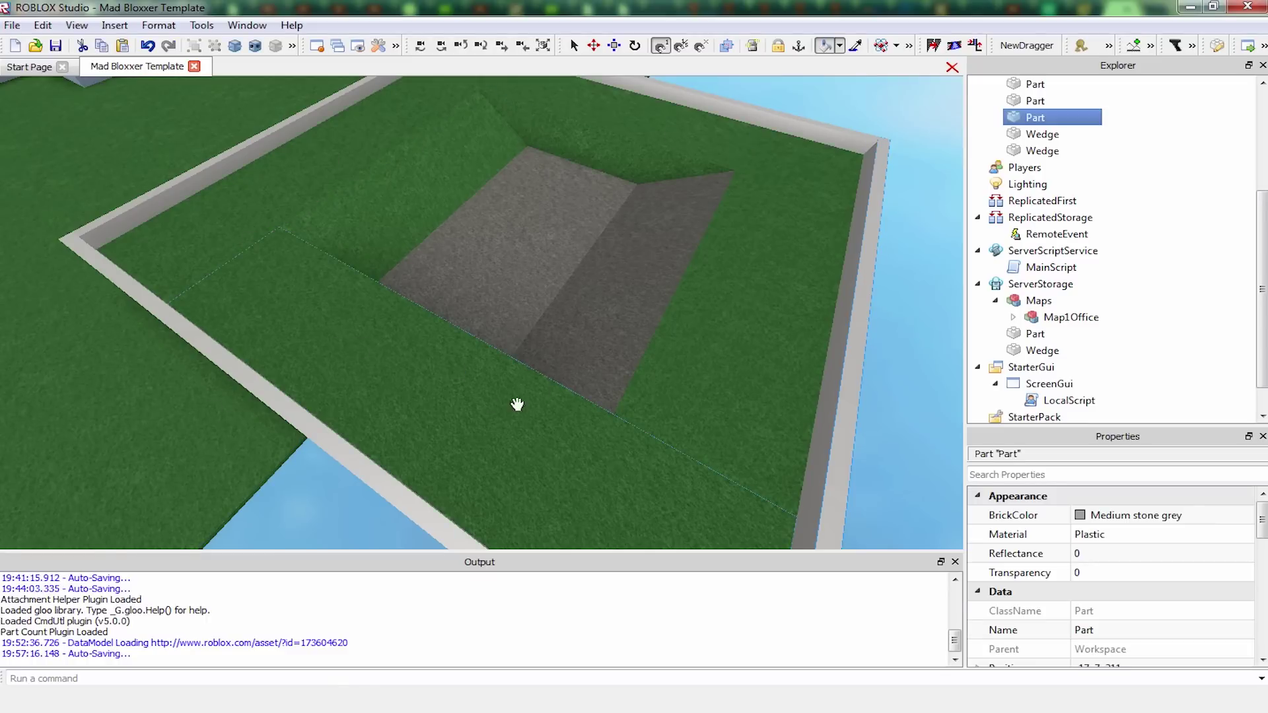
pyautogui.click(588, 356)
pyautogui.click(514, 301)
pyautogui.moveTo(529, 276); pyautogui.dragTo(529, 275, button='right')
pyautogui.scroll(3, 531, 275)
pyautogui.scroll(-5, 530, 276)
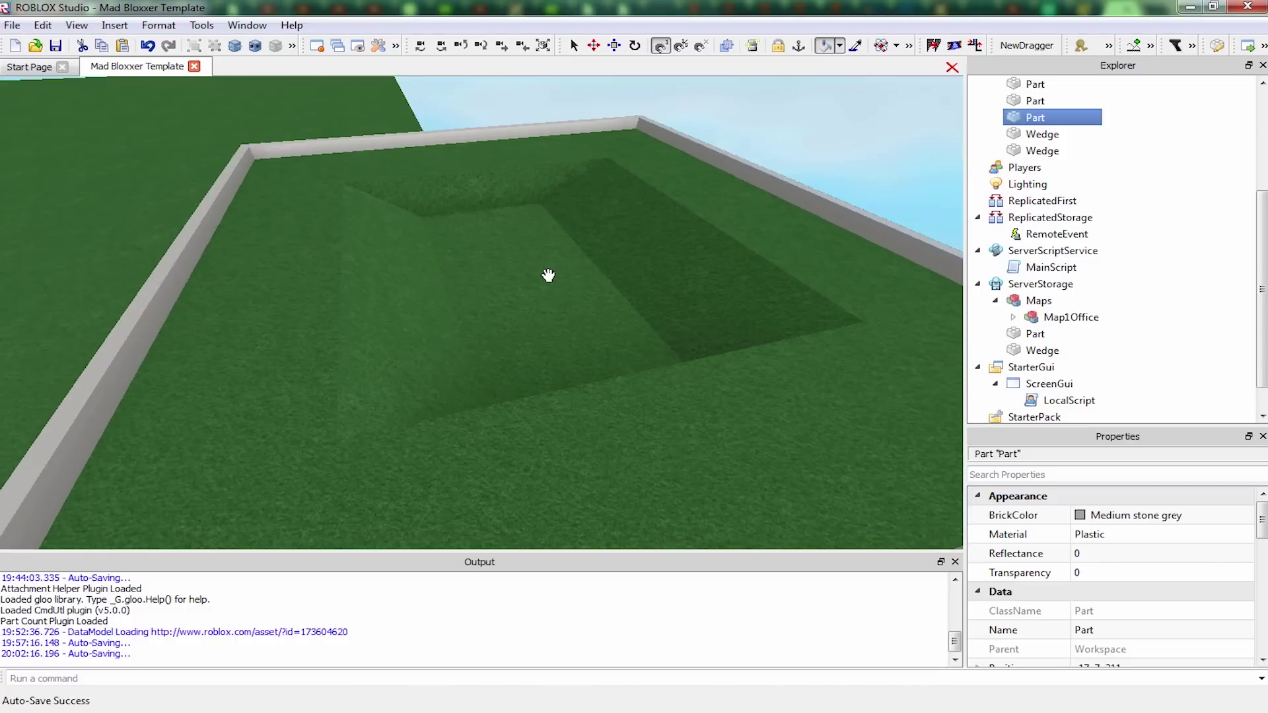
# Try a pale grey-green on one side rim section and repaint it medium green
pyautogui.click(843, 44)
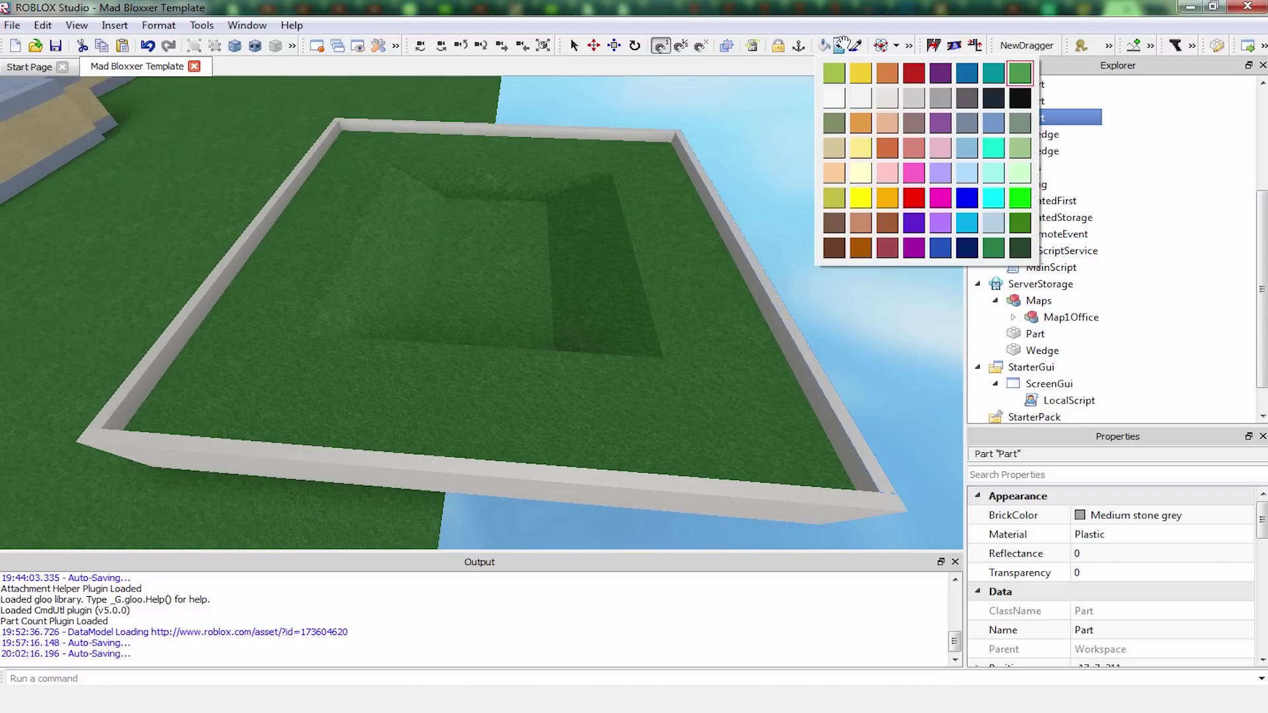
pyautogui.click(1022, 150)
pyautogui.click(691, 334)
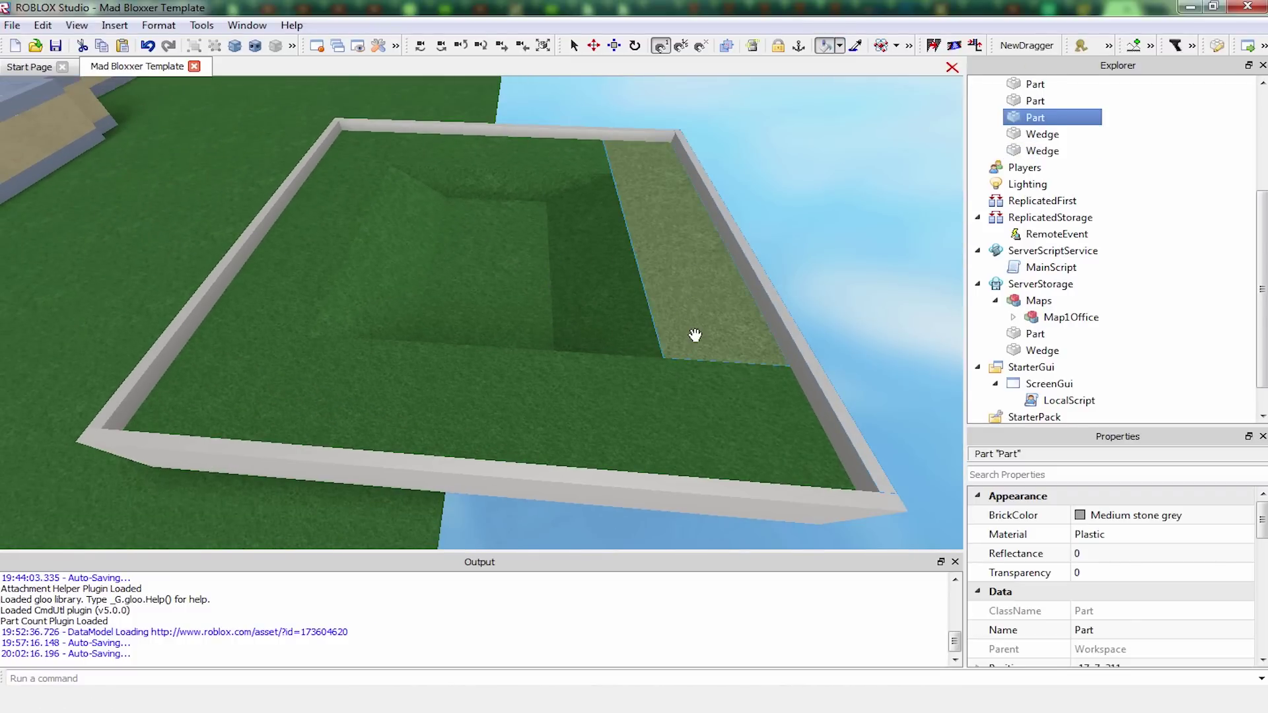
pyautogui.scroll(5, 699, 328)
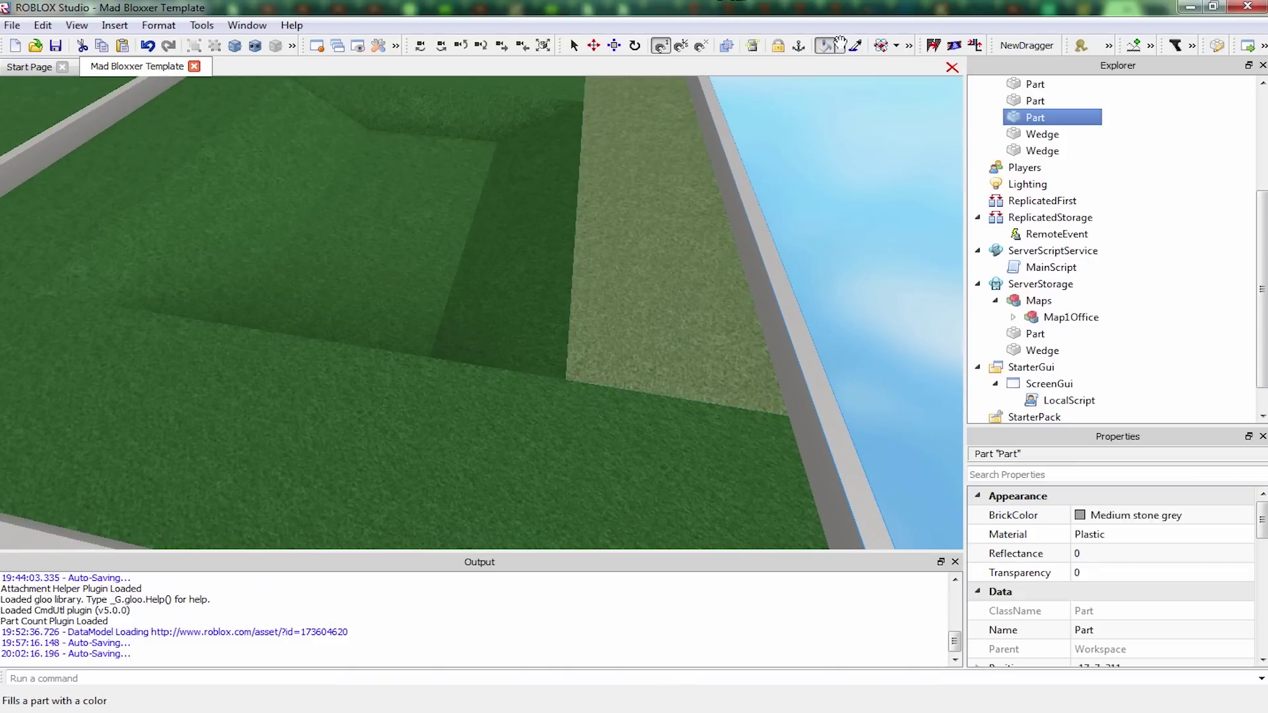
pyautogui.click(841, 43)
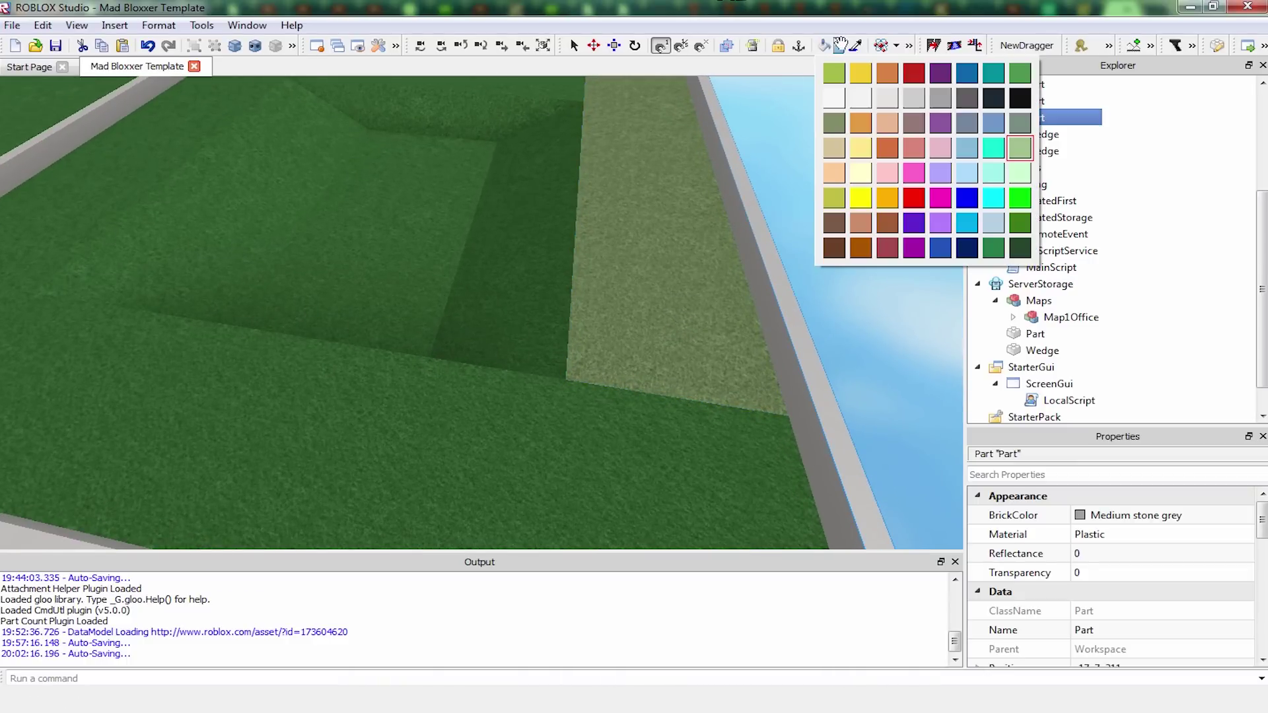
pyautogui.click(1020, 72)
pyautogui.click(651, 246)
pyautogui.scroll(5, 634, 246)
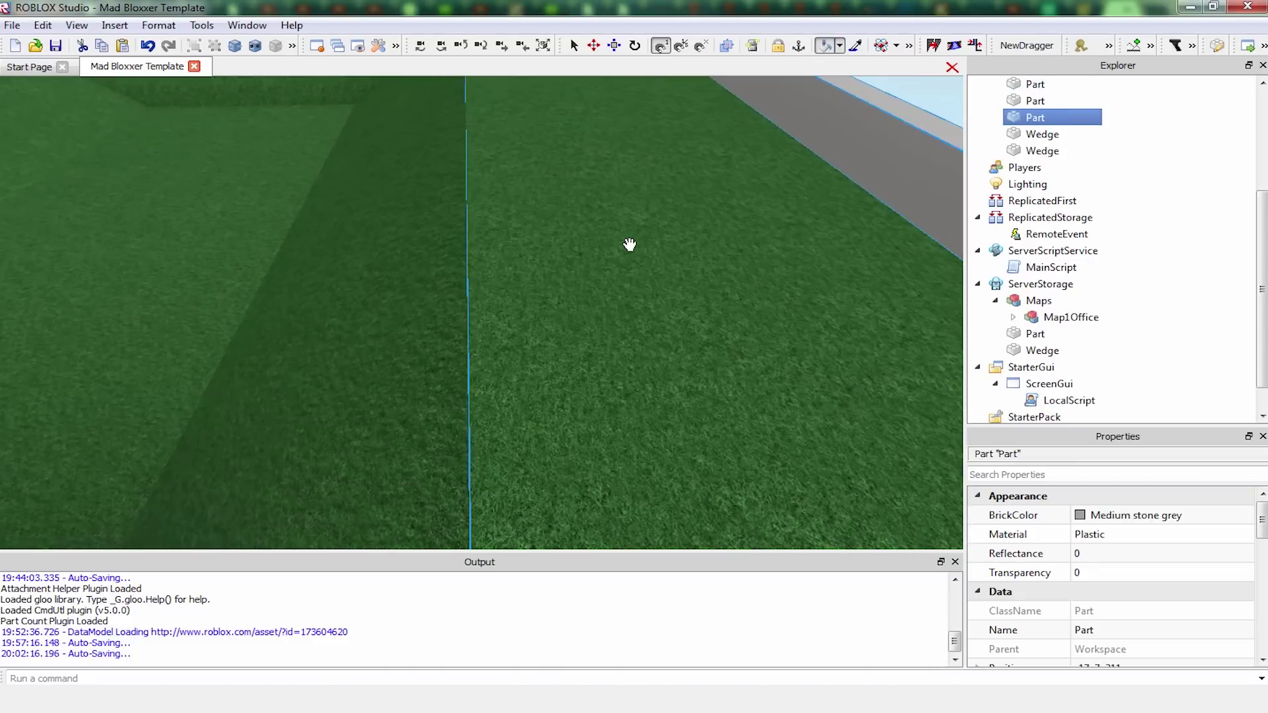
pyautogui.scroll(-8, 631, 245)
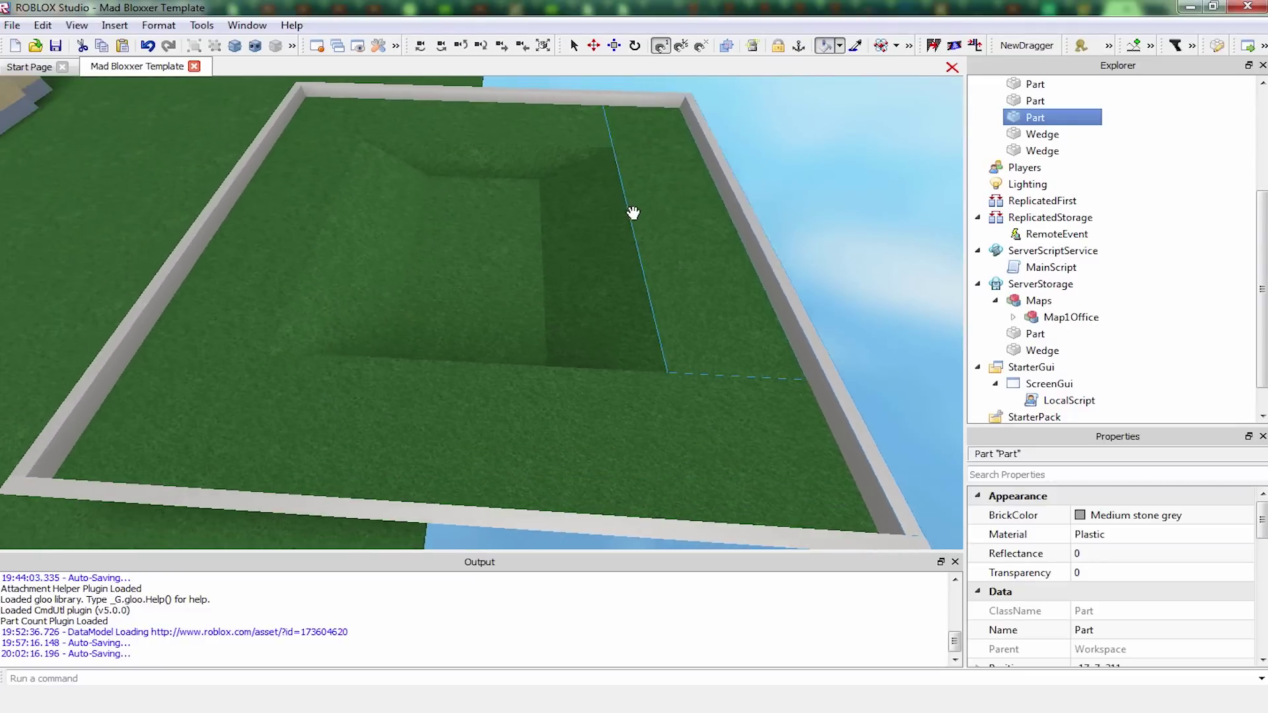
pyautogui.moveTo(635, 213); pyautogui.dragTo(634, 207, button='right')
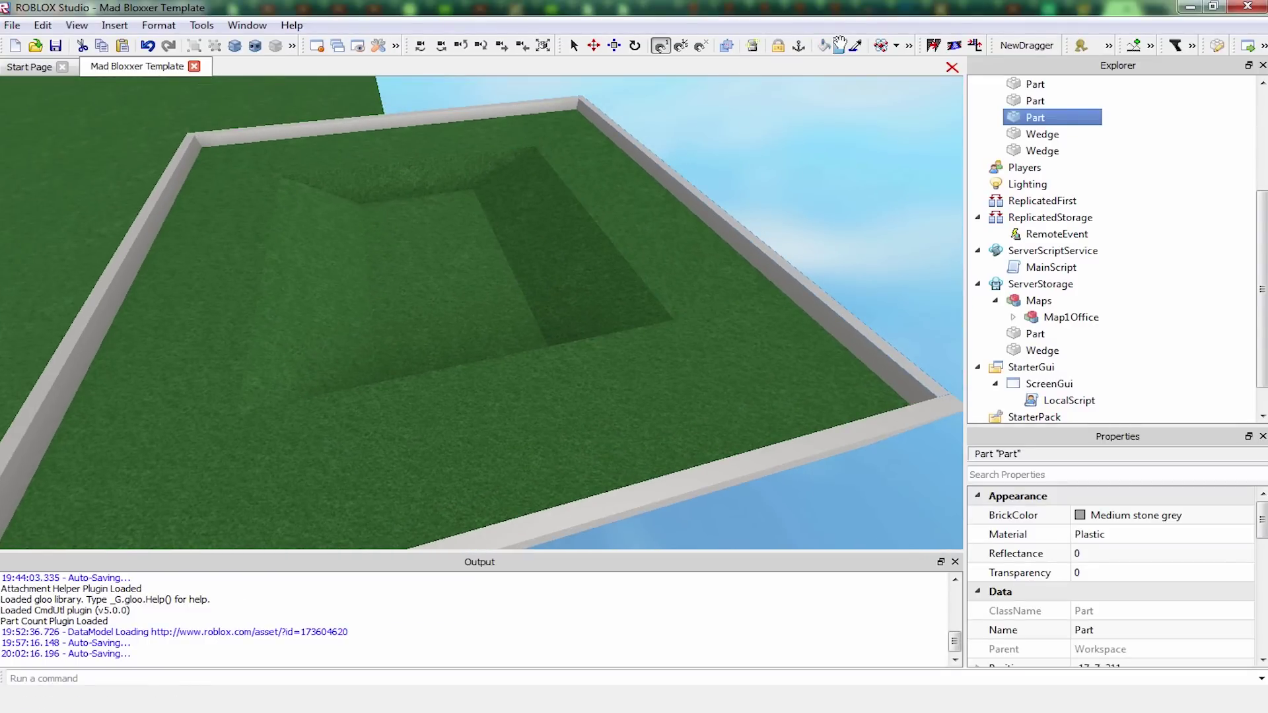
# Paint the rim floor sections, the pit floor and both wedge ramps Dark green with the fill colour tool
pyautogui.click(839, 45)
pyautogui.click(1002, 246)
pyautogui.click(727, 293)
pyautogui.click(718, 338)
pyautogui.click(253, 243)
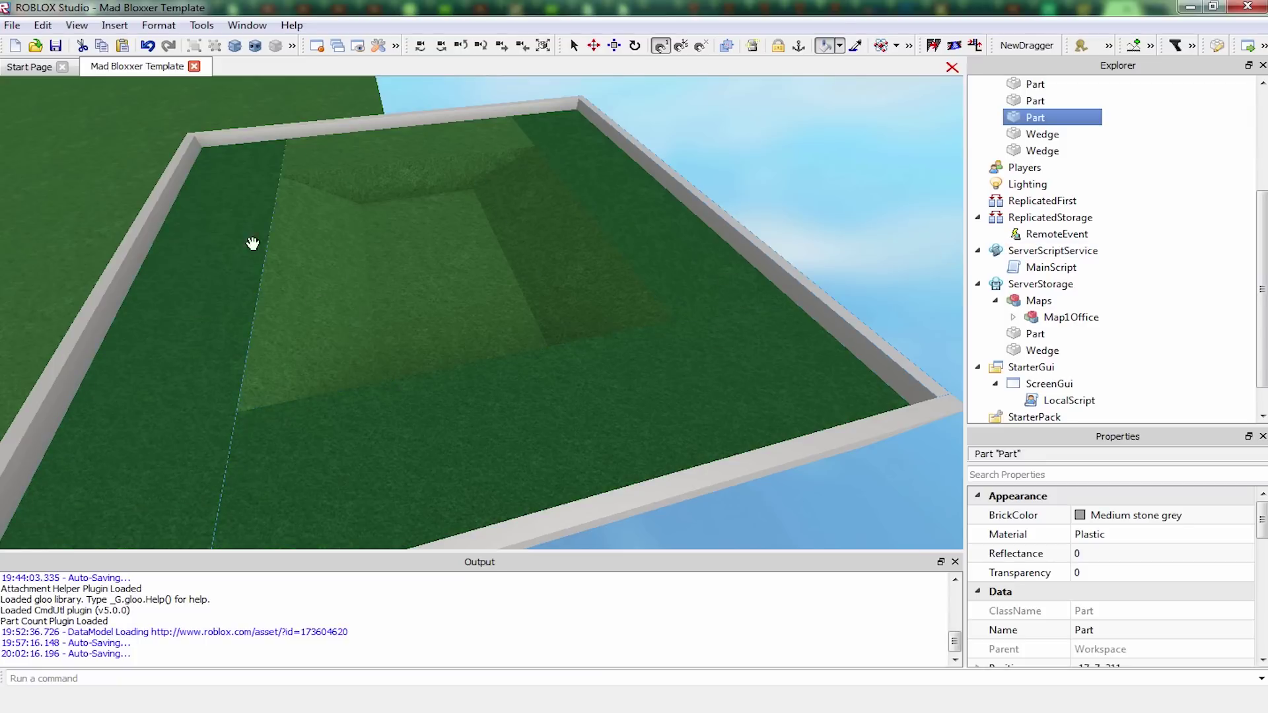
pyautogui.click(327, 152)
pyautogui.moveTo(631, 215); pyautogui.dragTo(620, 249, button='right')
pyautogui.click(293, 278)
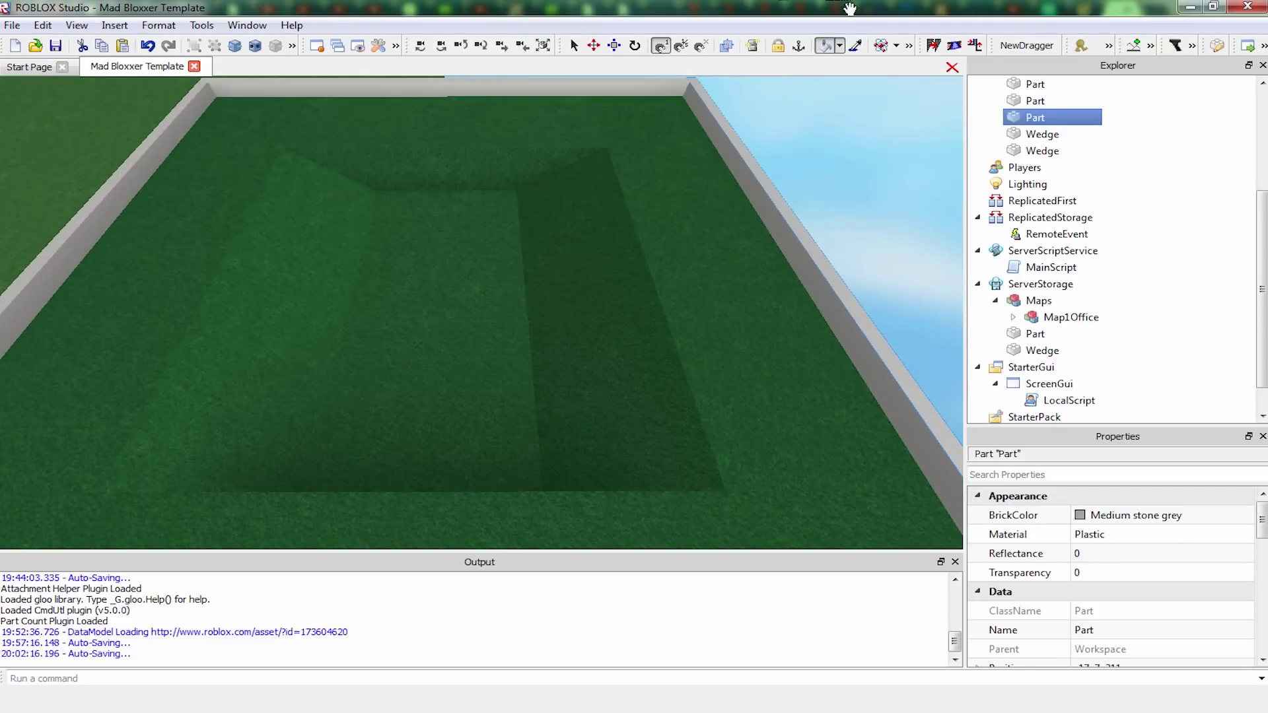
# Repaint the four rim floor sections around the pit medium green, leaving the pit in its own colour
pyautogui.click(838, 45)
pyautogui.click(1017, 76)
pyautogui.click(680, 158)
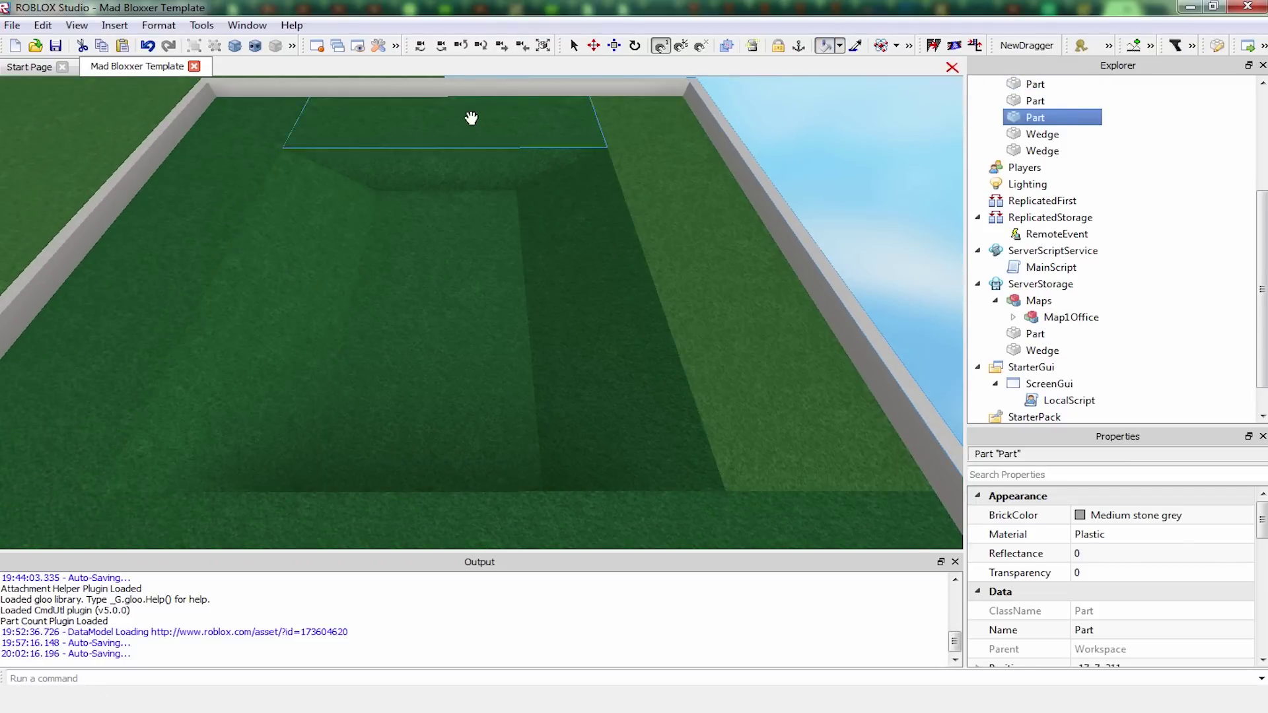
pyautogui.click(470, 120)
pyautogui.click(180, 171)
pyautogui.click(524, 535)
pyautogui.scroll(-5, 563, 422)
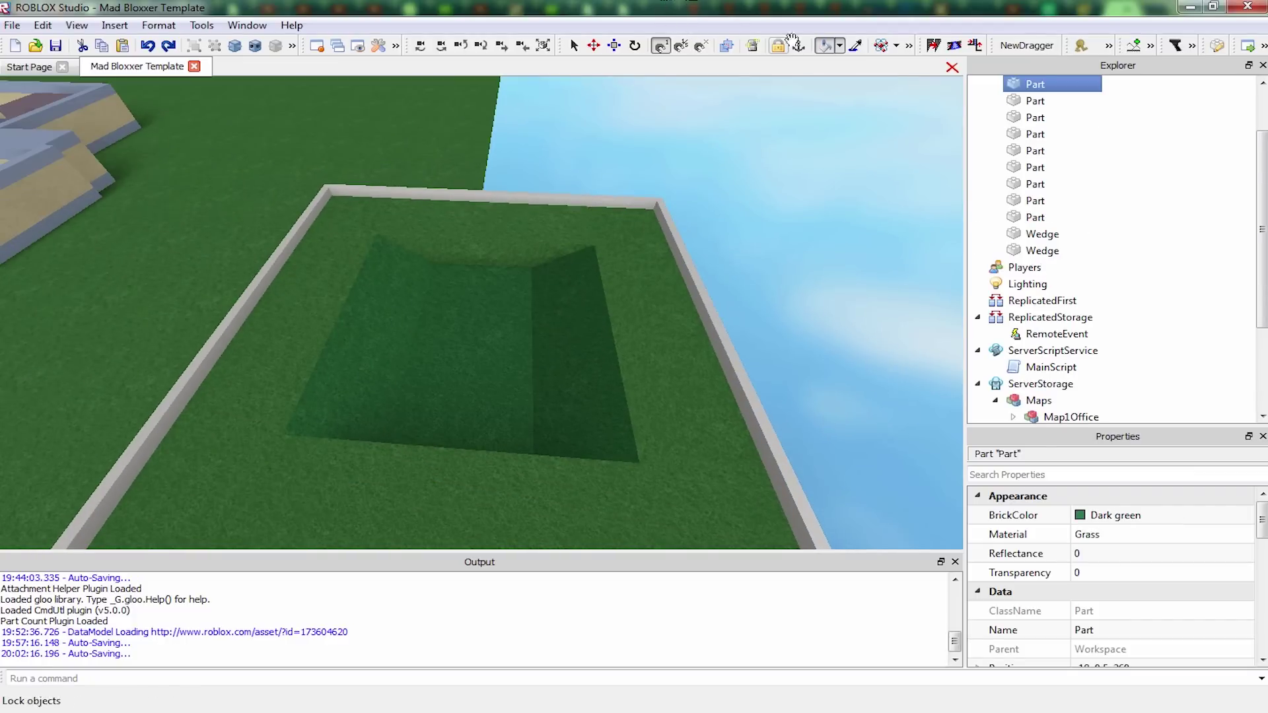
# Apply the plain grey material to the lobby's perimeter walls
pyautogui.click(837, 45)
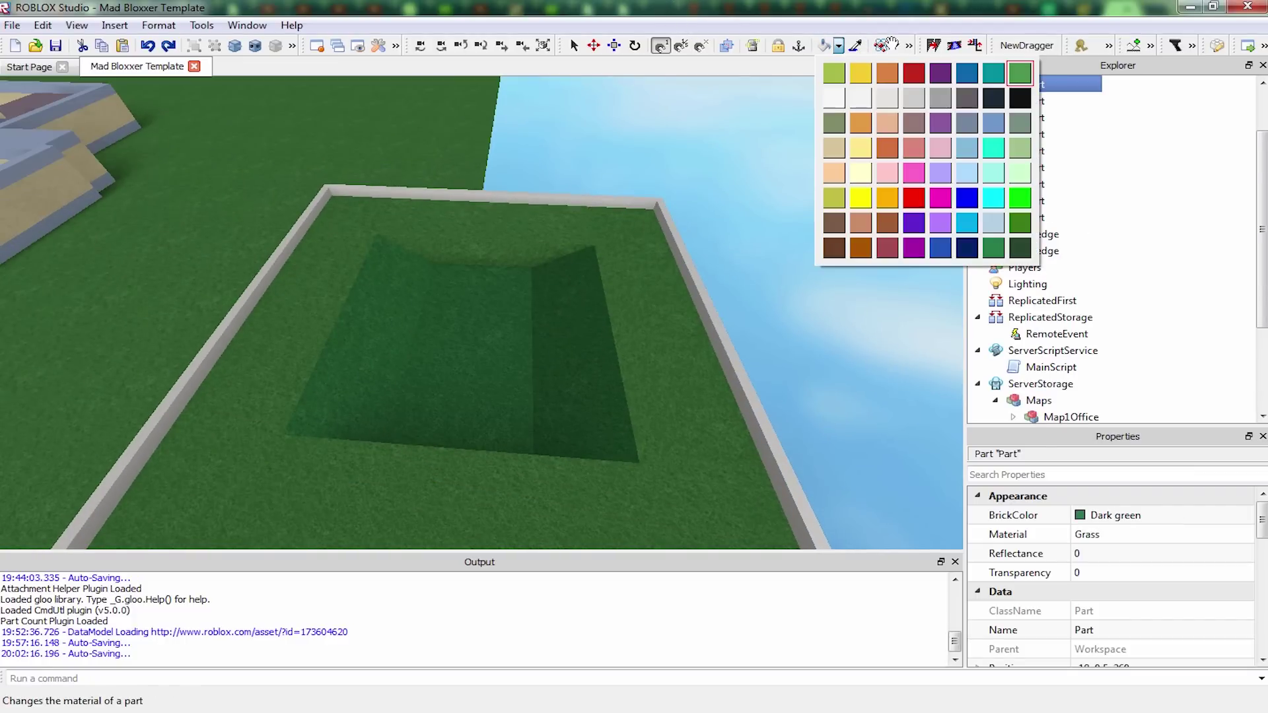
pyautogui.click(896, 45)
pyautogui.click(927, 98)
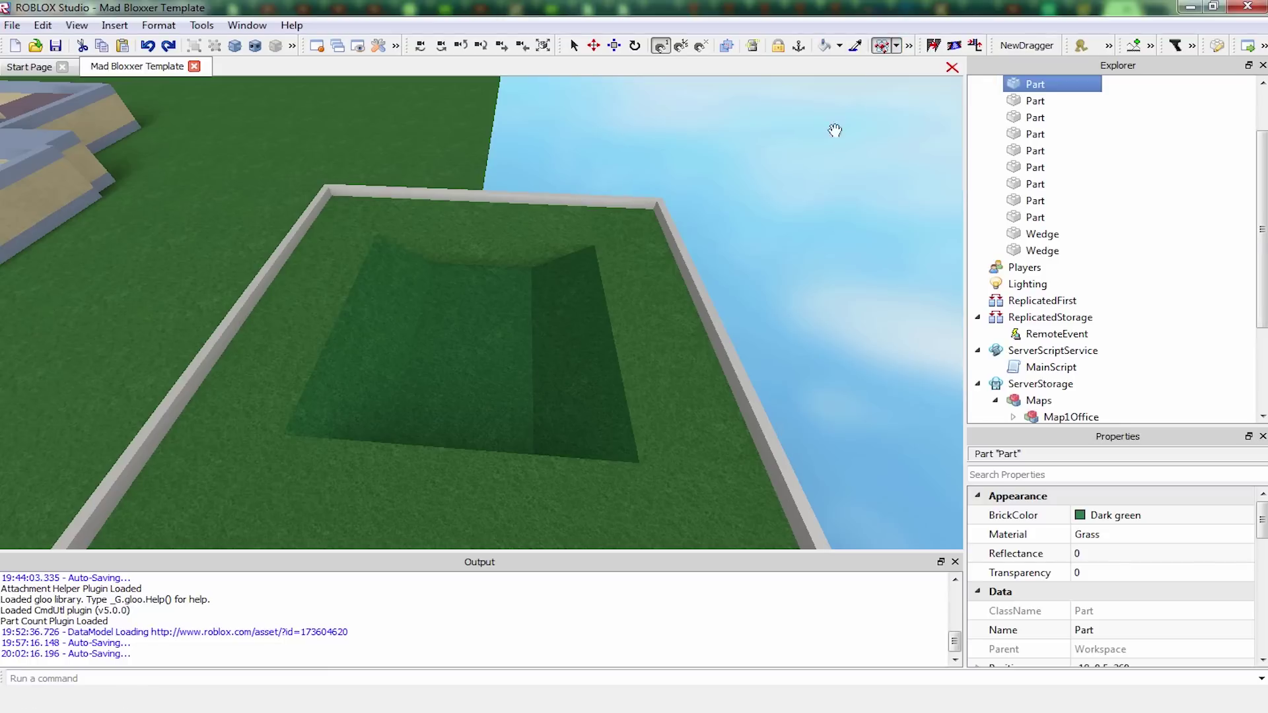
pyautogui.click(663, 206)
pyautogui.click(645, 203)
pyautogui.click(256, 280)
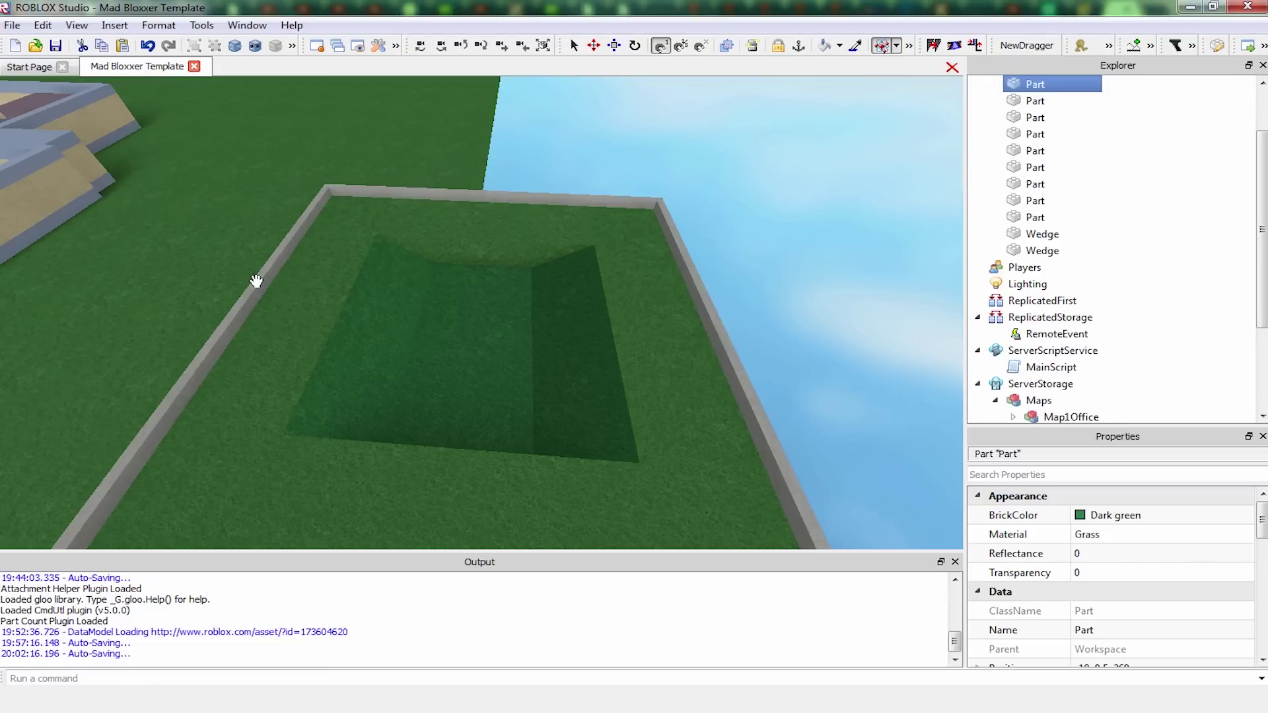
pyautogui.moveTo(256, 280); pyautogui.dragTo(498, 190, button='right')
pyautogui.press('s')
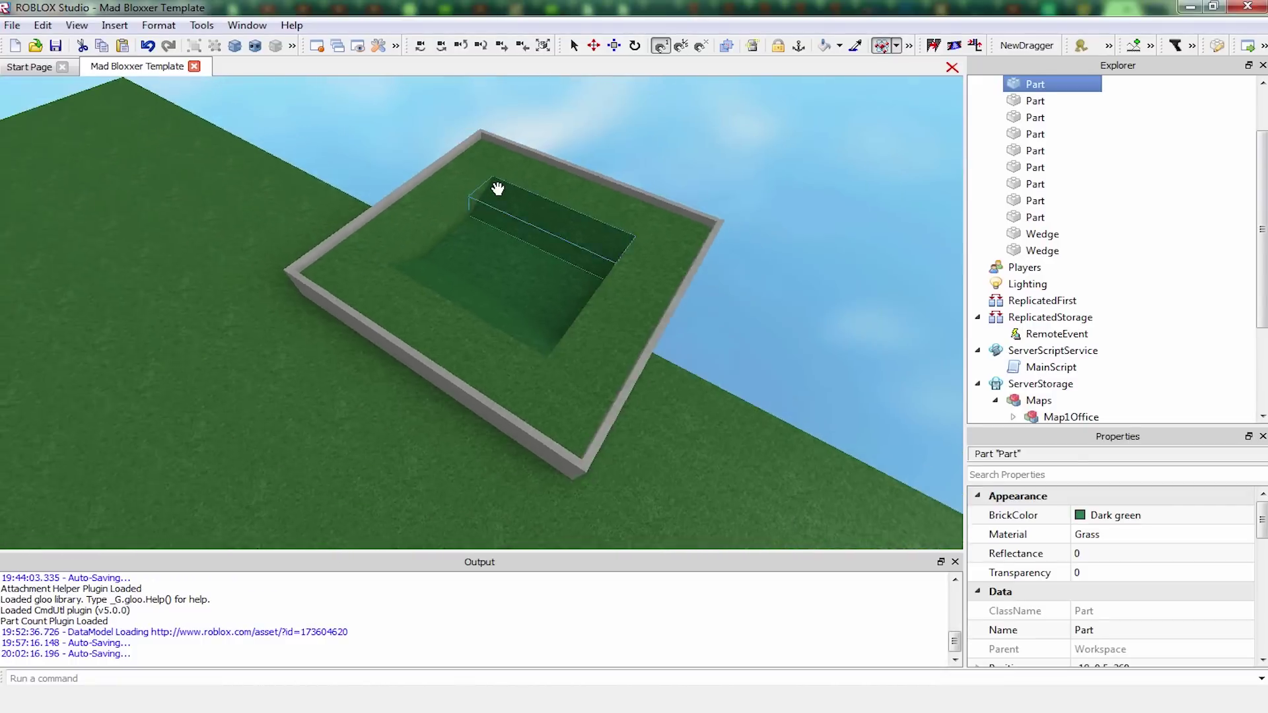
# Select all 11 lobby parts and move them together out beyond the edge of the green baseplate
pyautogui.click(882, 45)
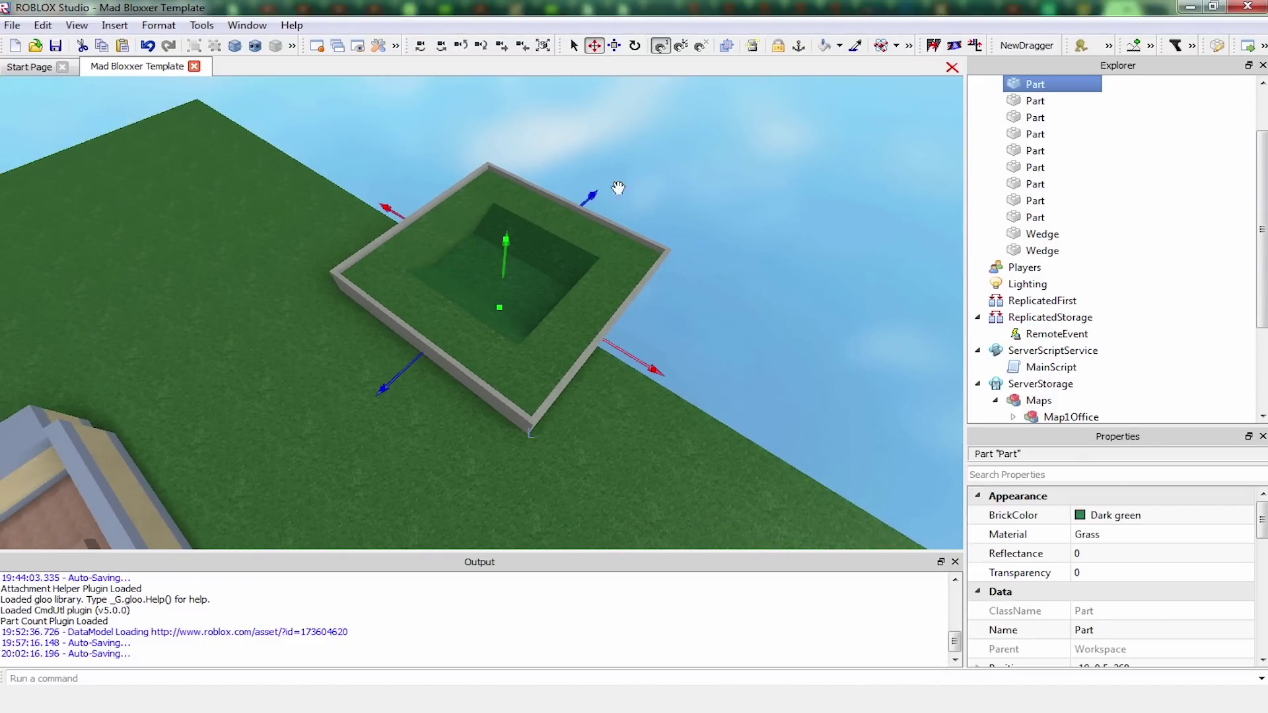
pyautogui.moveTo(725, 149); pyautogui.dragTo(317, 439)
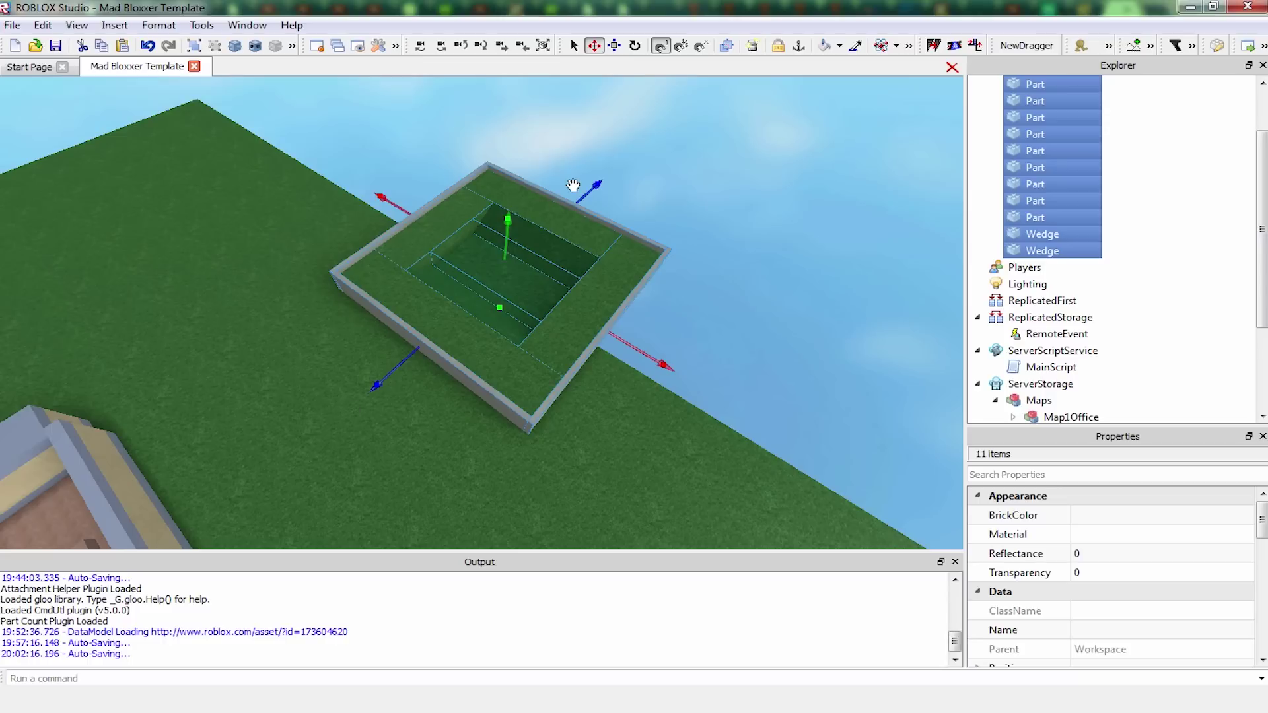
pyautogui.moveTo(587, 192); pyautogui.dragTo(645, 153)
pyautogui.moveTo(645, 153); pyautogui.dragTo(646, 153, button='right')
pyautogui.moveTo(646, 153); pyautogui.dragTo(632, 155)
pyautogui.click(679, 137)
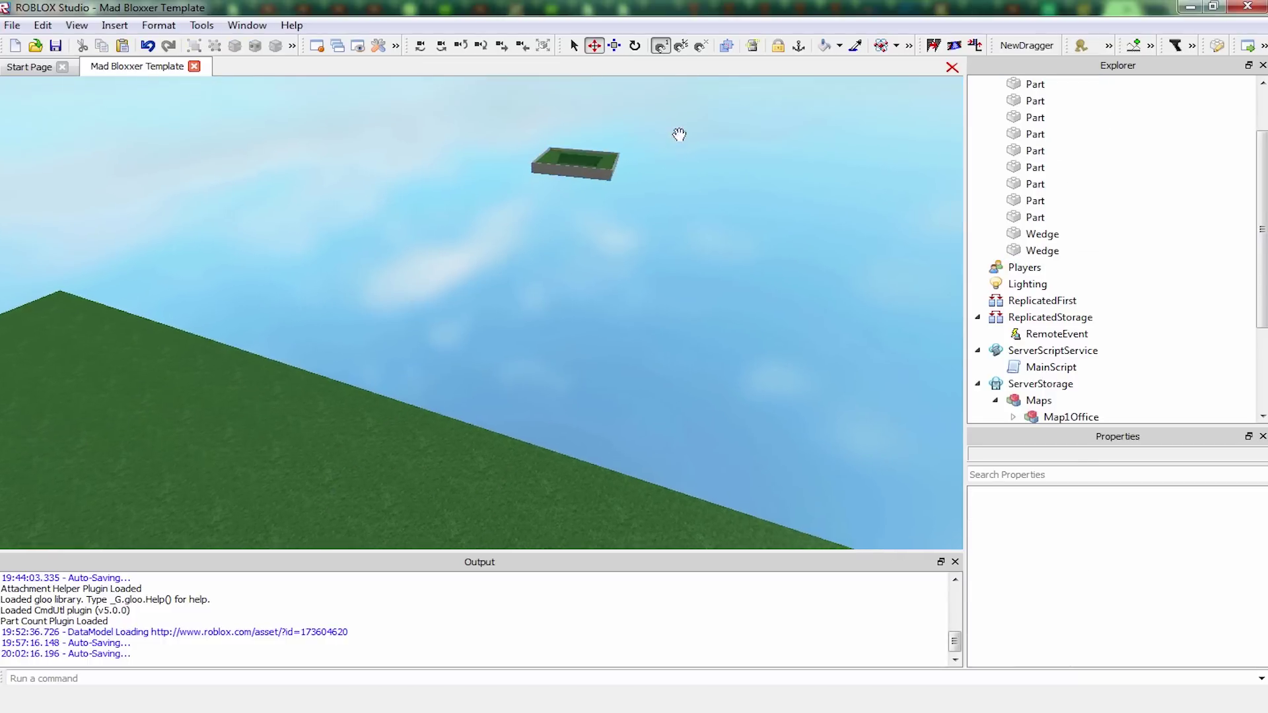
pyautogui.moveTo(679, 137); pyautogui.dragTo(678, 139, button='right')
pyautogui.scroll(10, 678, 139)
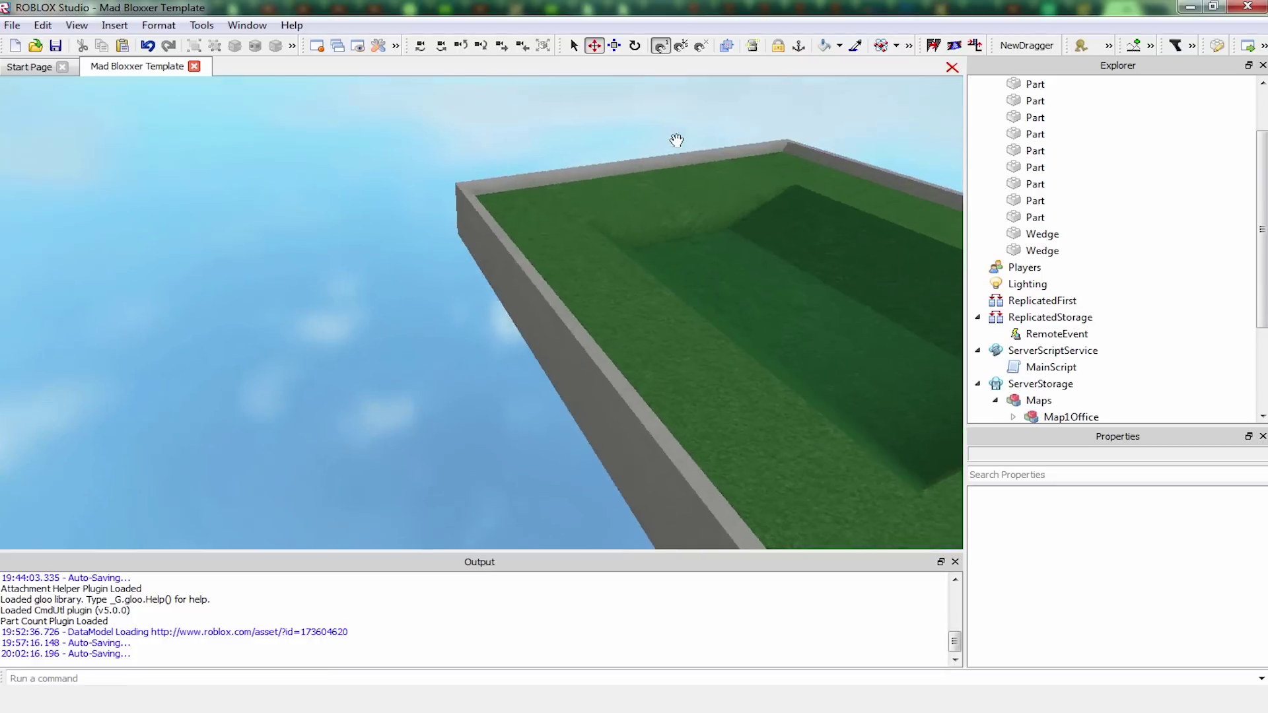
# Insert a SpawnLocation object into the workspace above the lobby
pyautogui.press('d')
pyautogui.press('s')
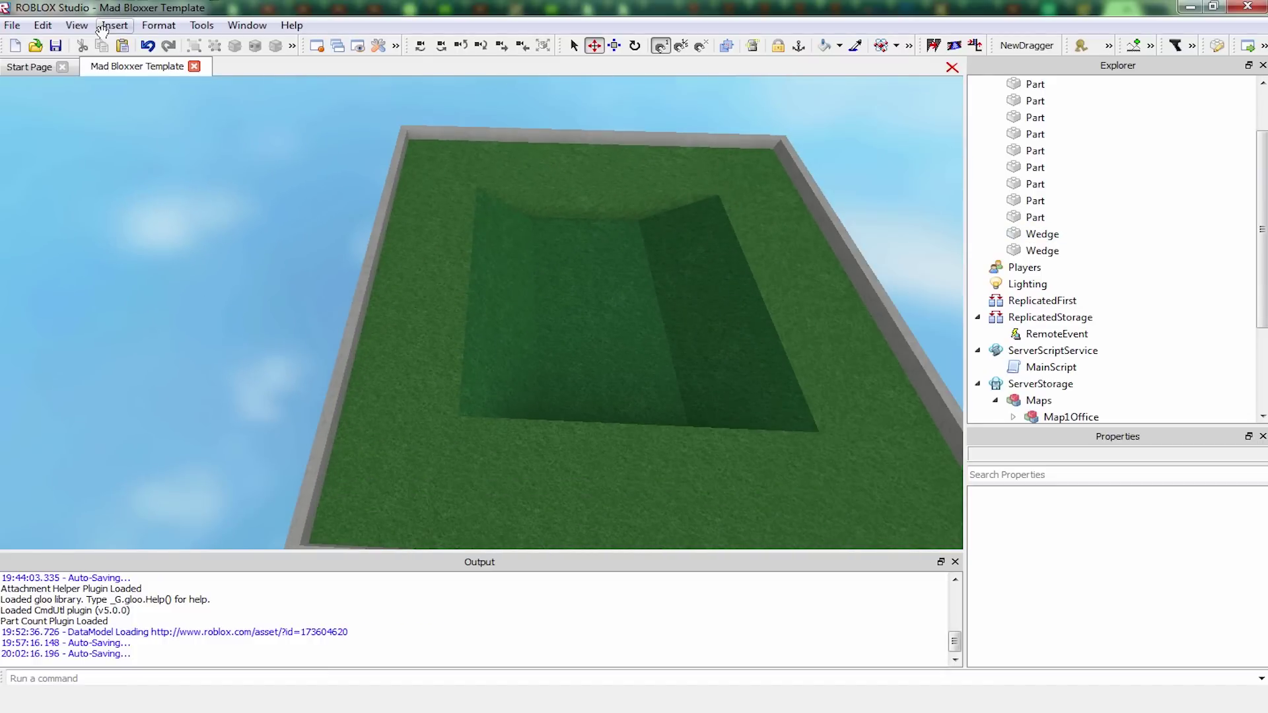
pyautogui.rightClick(439, 229)
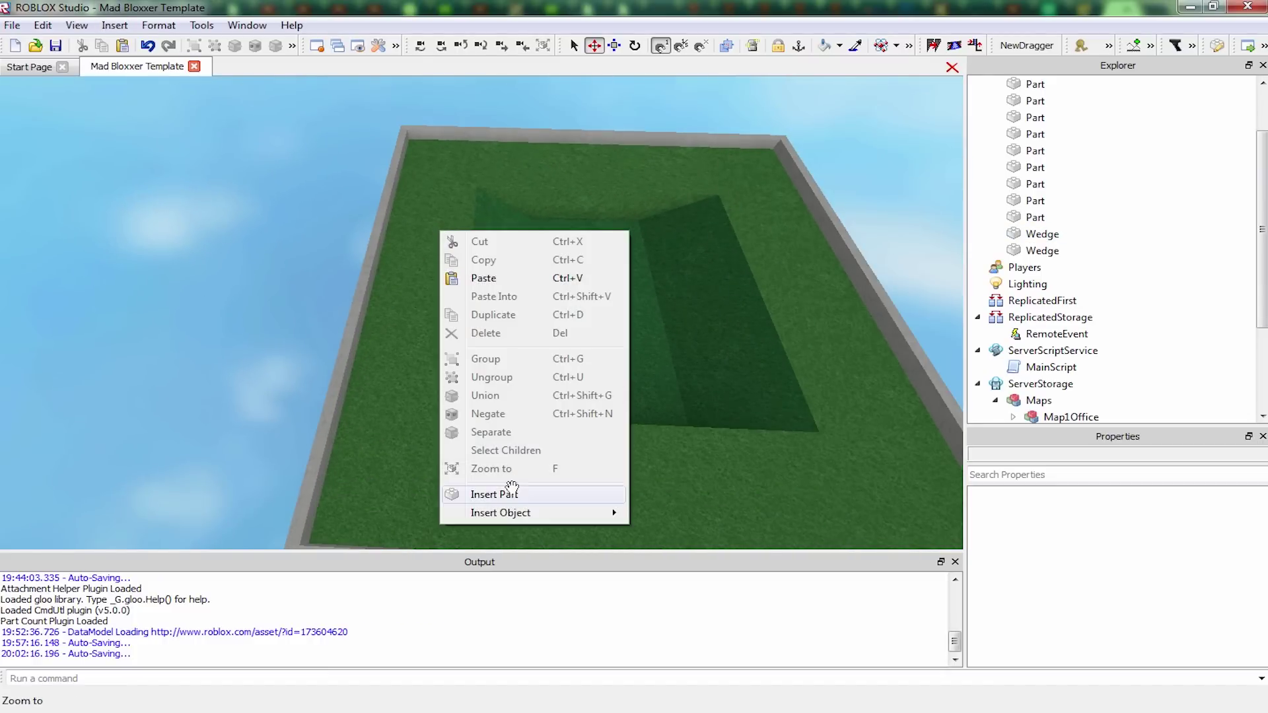
pyautogui.moveTo(505, 513)
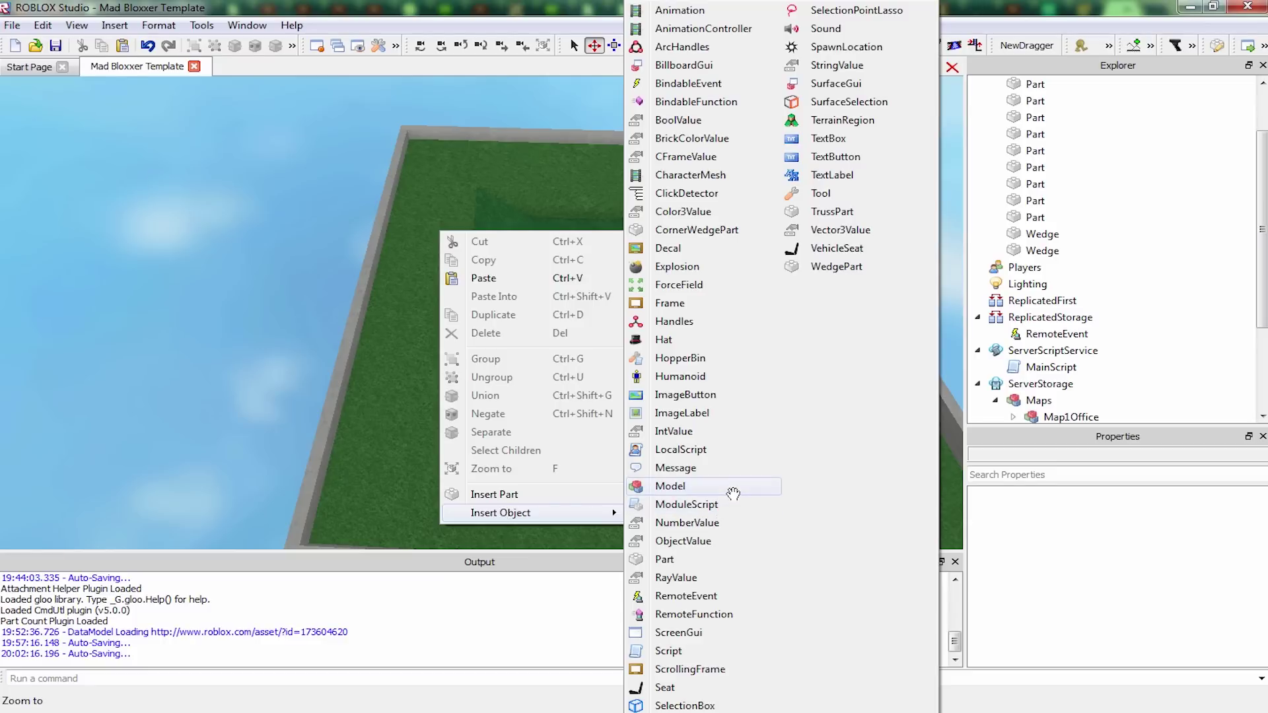
pyautogui.click(842, 48)
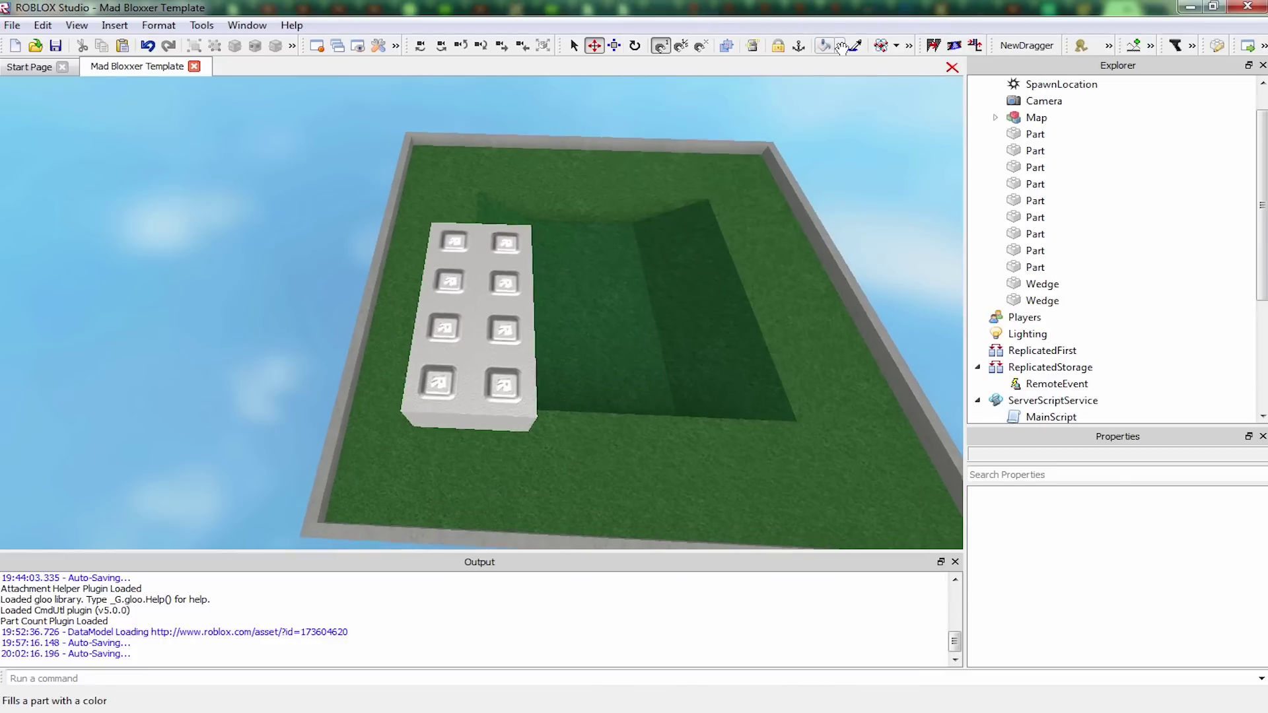
# Set the SpawnLocation's FormFactor to Symmetric and its forcefield duration to 0
pyautogui.scroll(-8, 1132, 494)
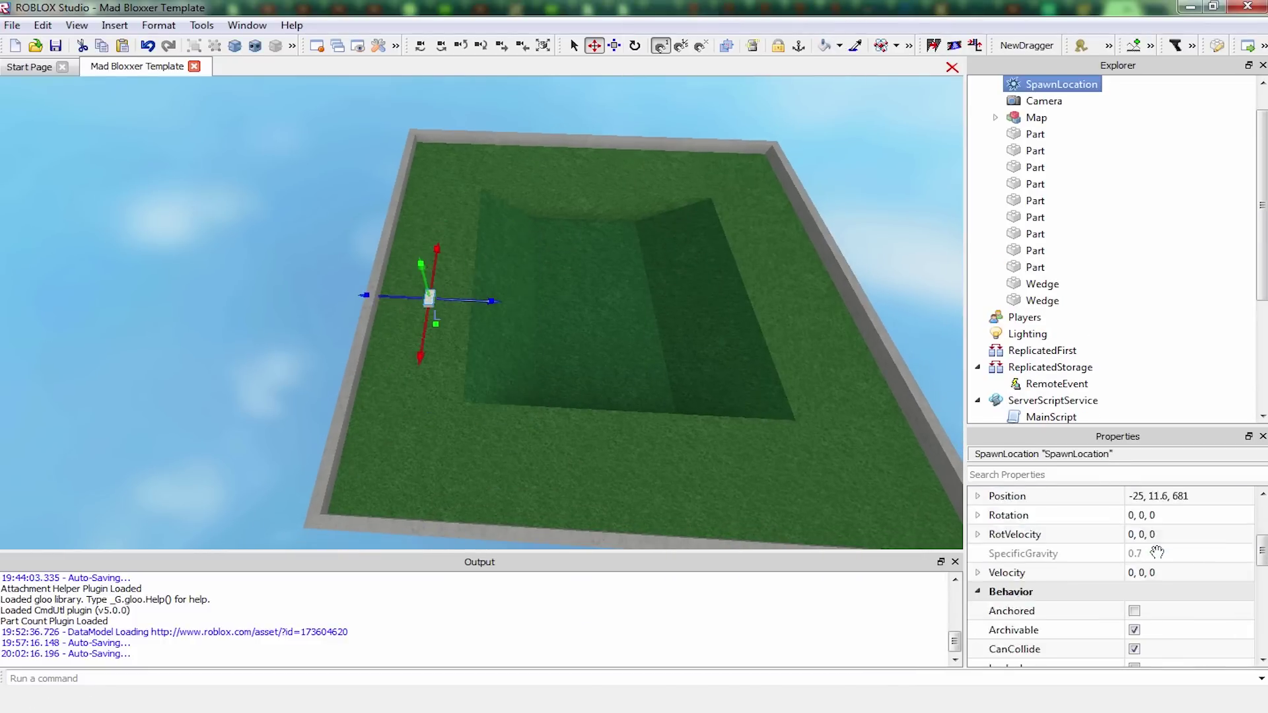
pyautogui.click(1161, 592)
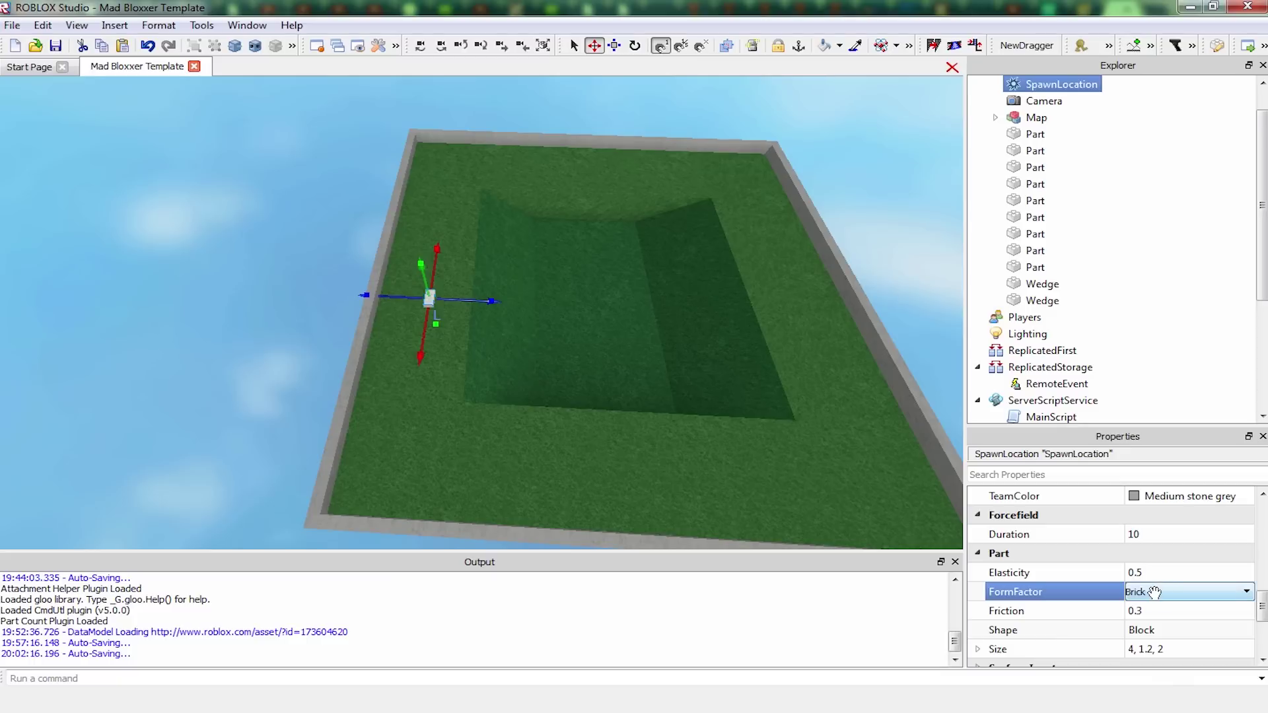
pyautogui.click(1156, 593)
pyautogui.click(1149, 638)
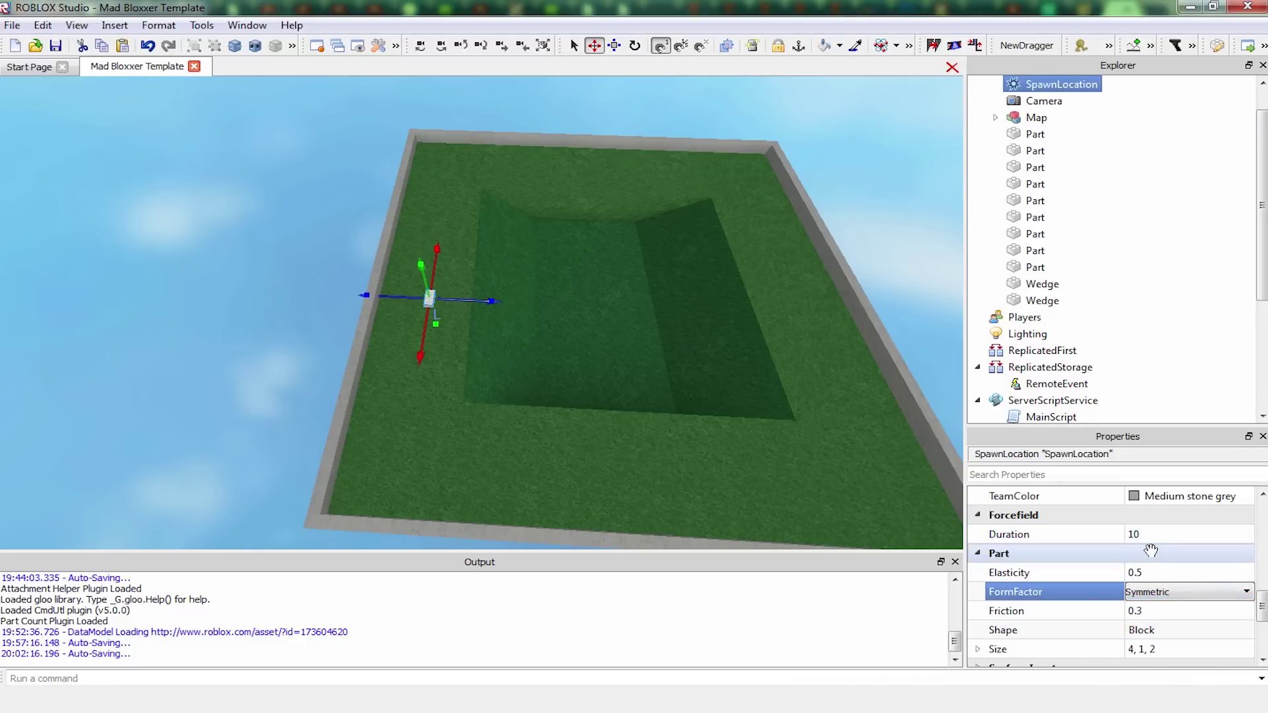
pyautogui.click(1159, 534)
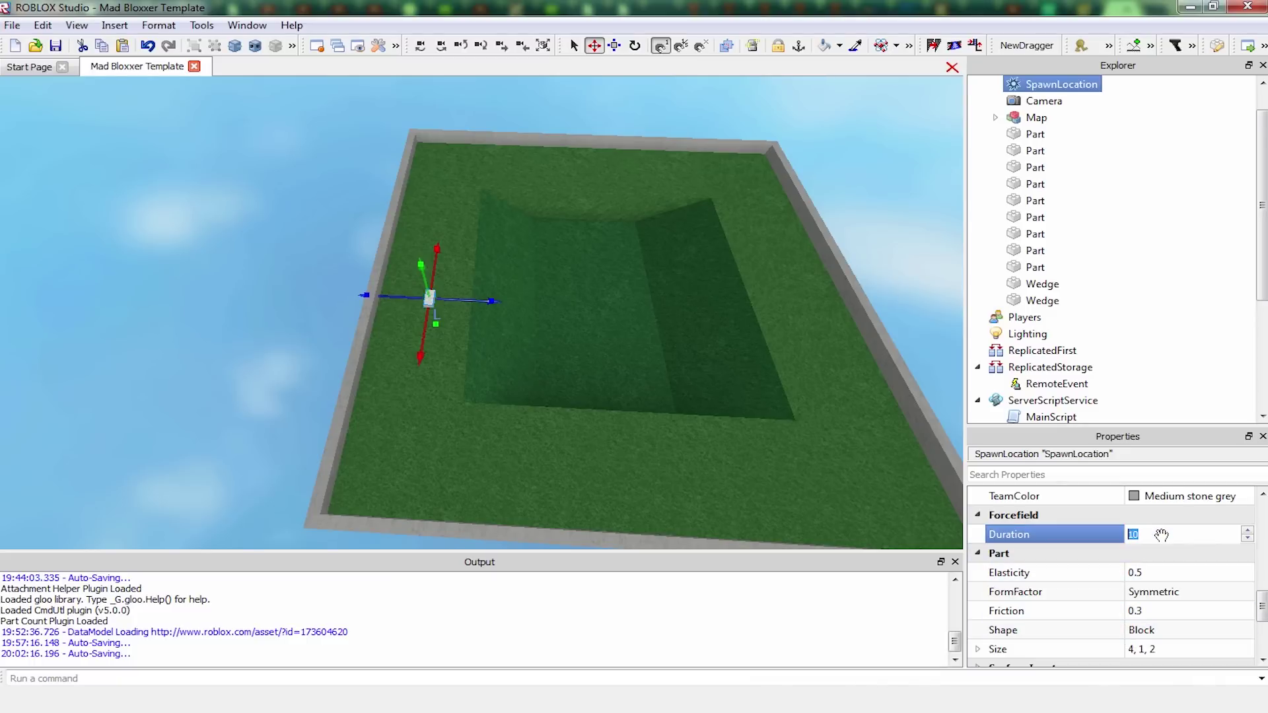
pyautogui.press('Return')
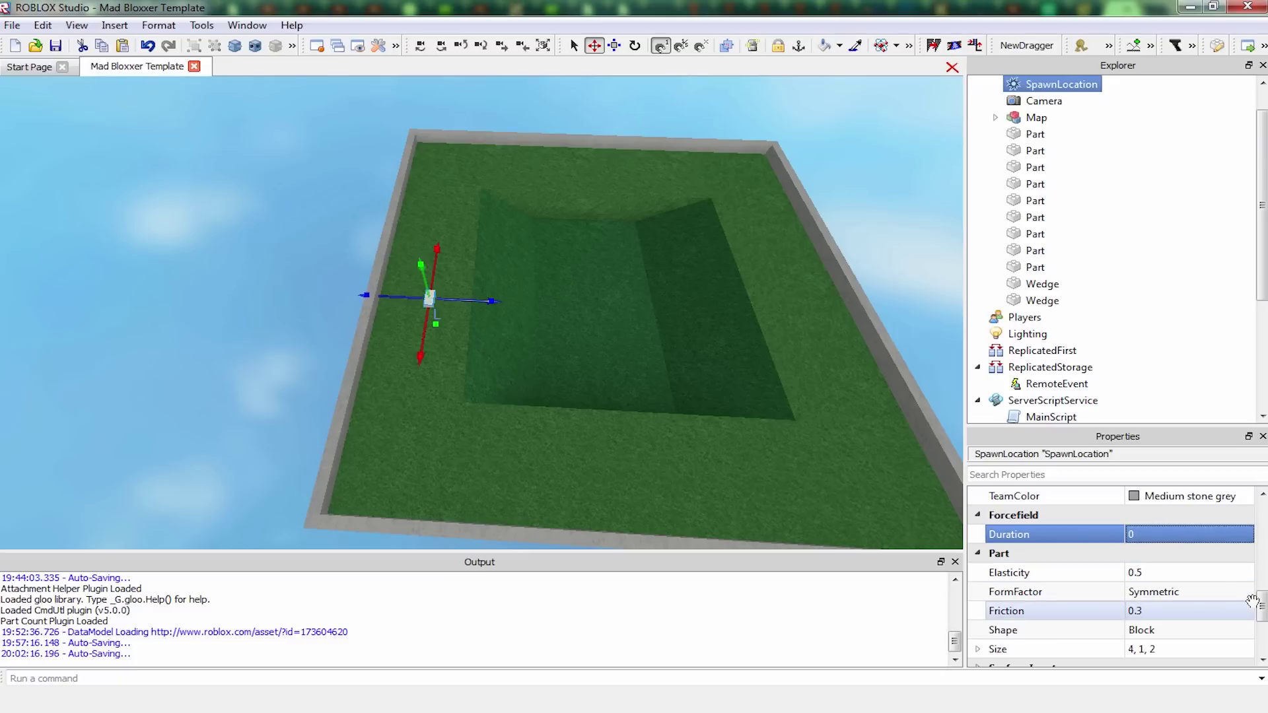
# Set the SpawnLocation's BottomSurface and TopSurface to Smooth
pyautogui.moveTo(1261, 601); pyautogui.dragTo(1255, 636)
pyautogui.click(1161, 572)
pyautogui.click(1162, 573)
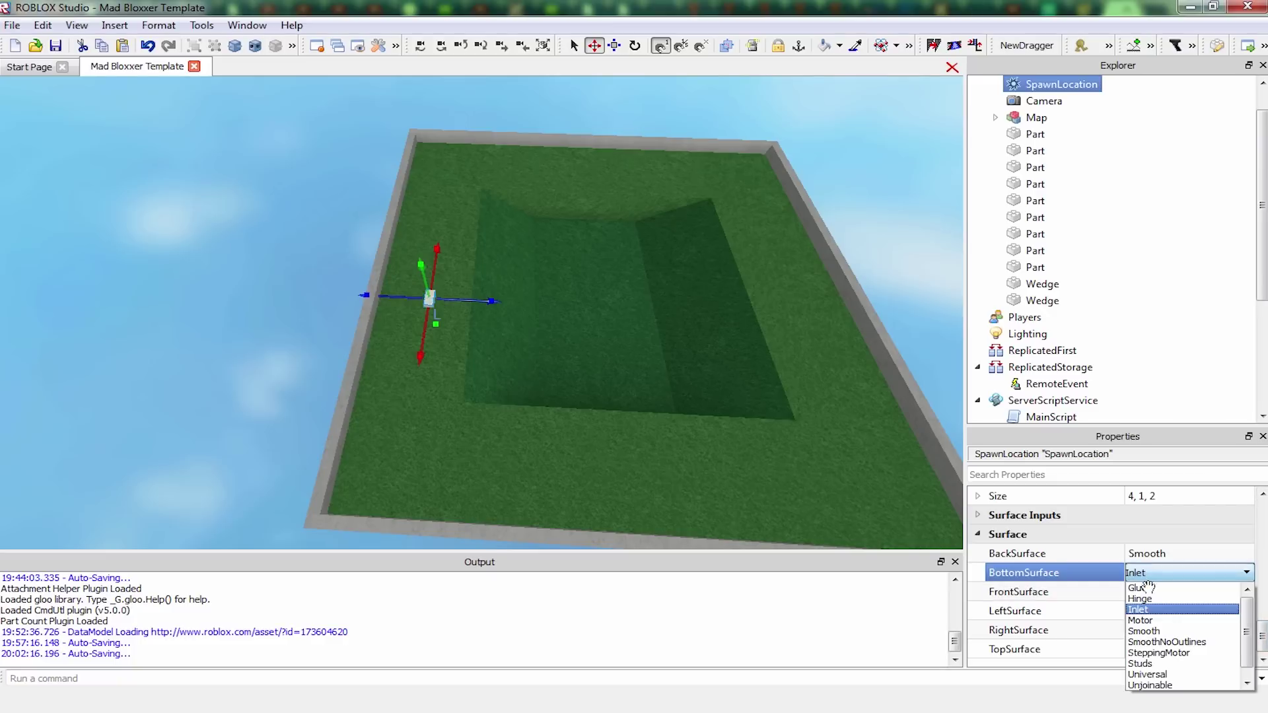
pyautogui.click(1148, 631)
pyautogui.click(1146, 650)
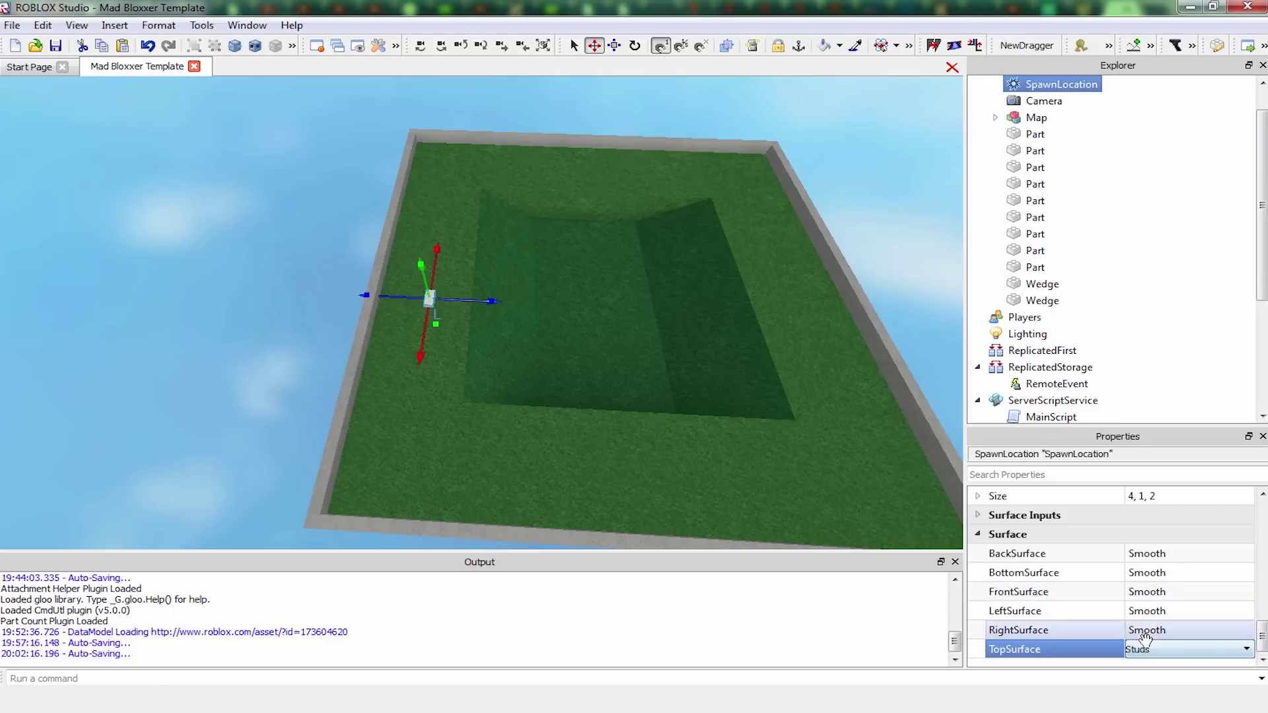
pyautogui.click(1145, 647)
pyautogui.click(1154, 579)
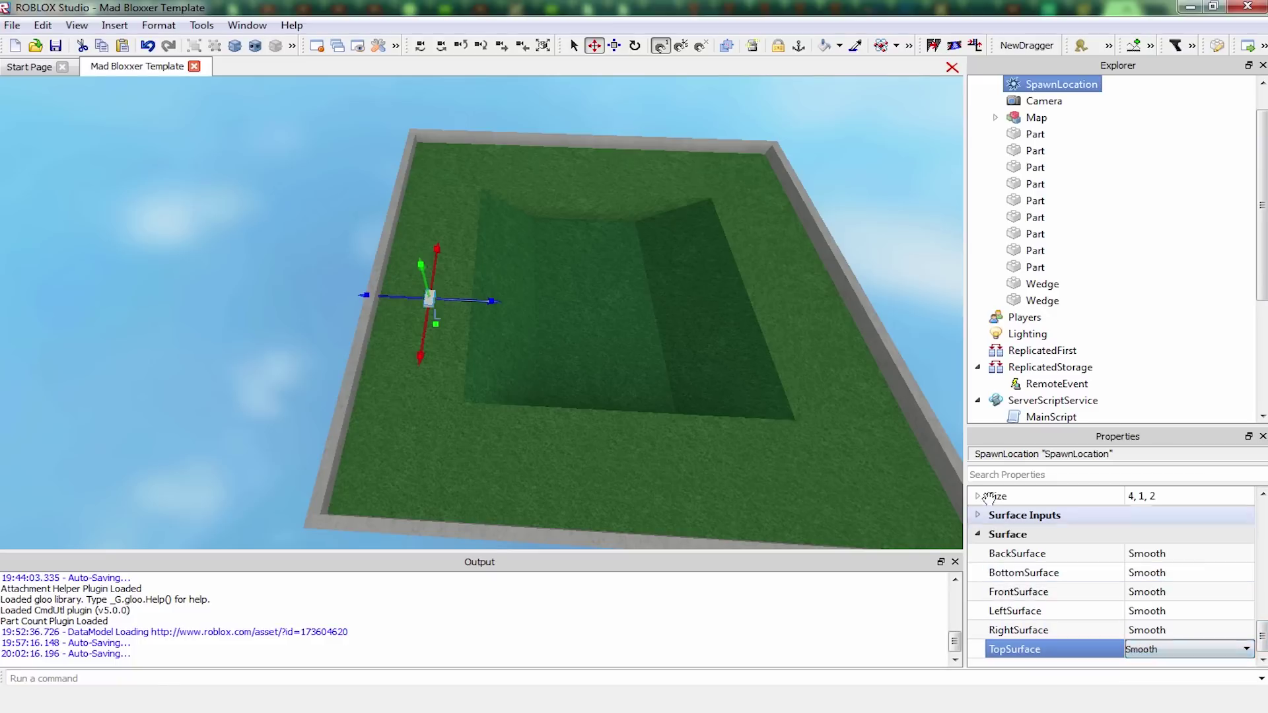
# Move the SpawnLocation across the grass rim into a corner of the lobby, close to the perimeter walls
pyautogui.moveTo(1259, 628); pyautogui.dragTo(1261, 581)
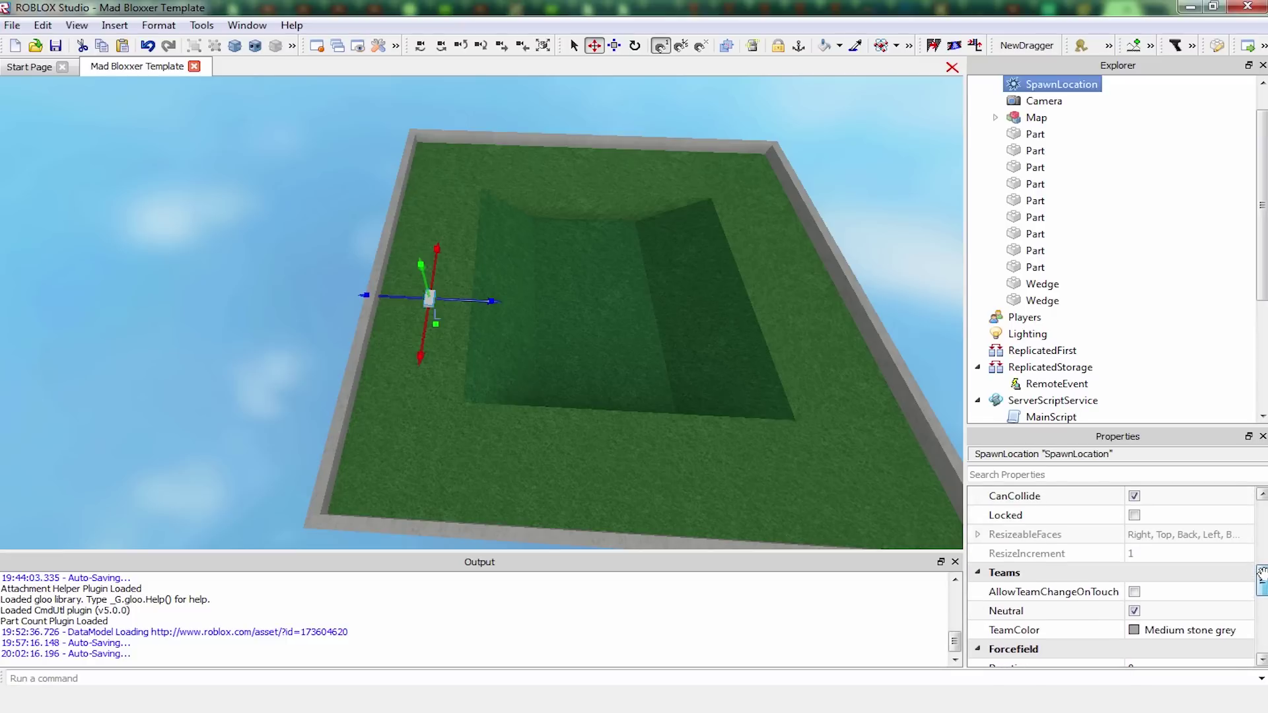
pyautogui.moveTo(1261, 573); pyautogui.dragTo(1259, 605)
pyautogui.click(1134, 571)
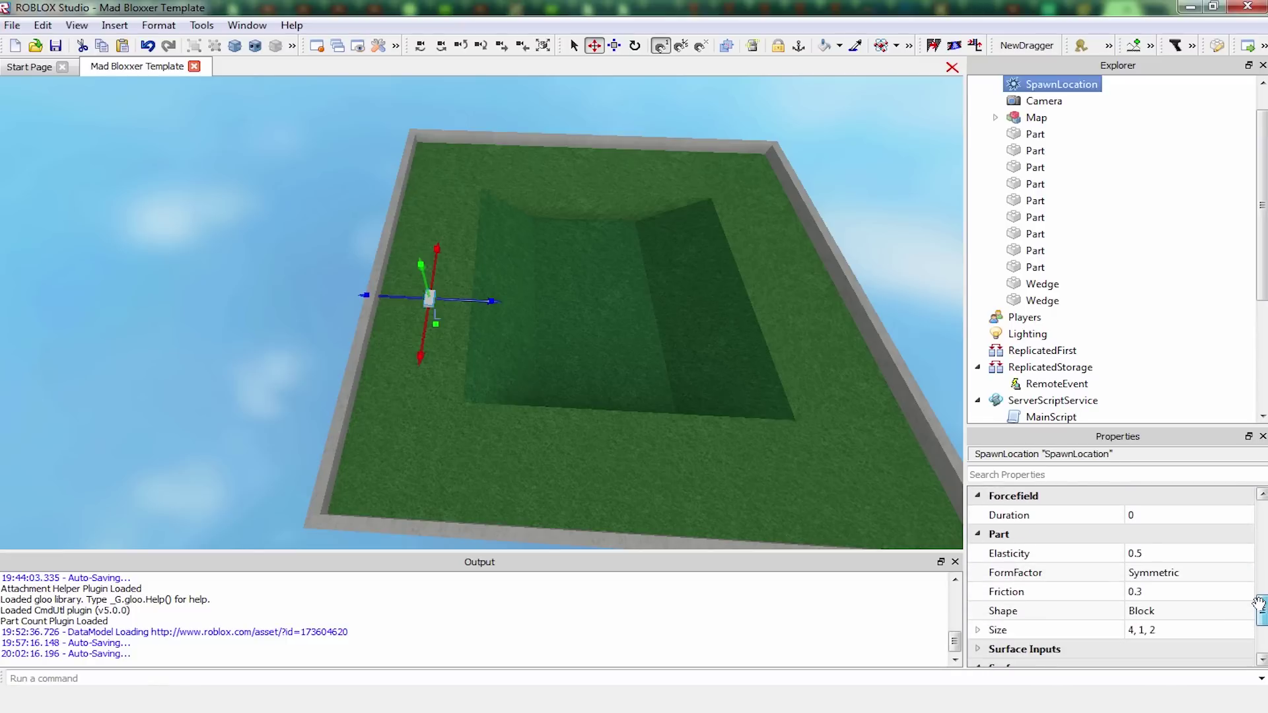
pyautogui.scroll(5, 512, 275)
pyautogui.moveTo(507, 278); pyautogui.dragTo(467, 204, button='right')
pyautogui.moveTo(434, 208); pyautogui.dragTo(534, 253)
pyautogui.scroll(-3, 553, 258)
pyautogui.moveTo(535, 253); pyautogui.dragTo(536, 253, button='right')
pyautogui.scroll(3, 536, 253)
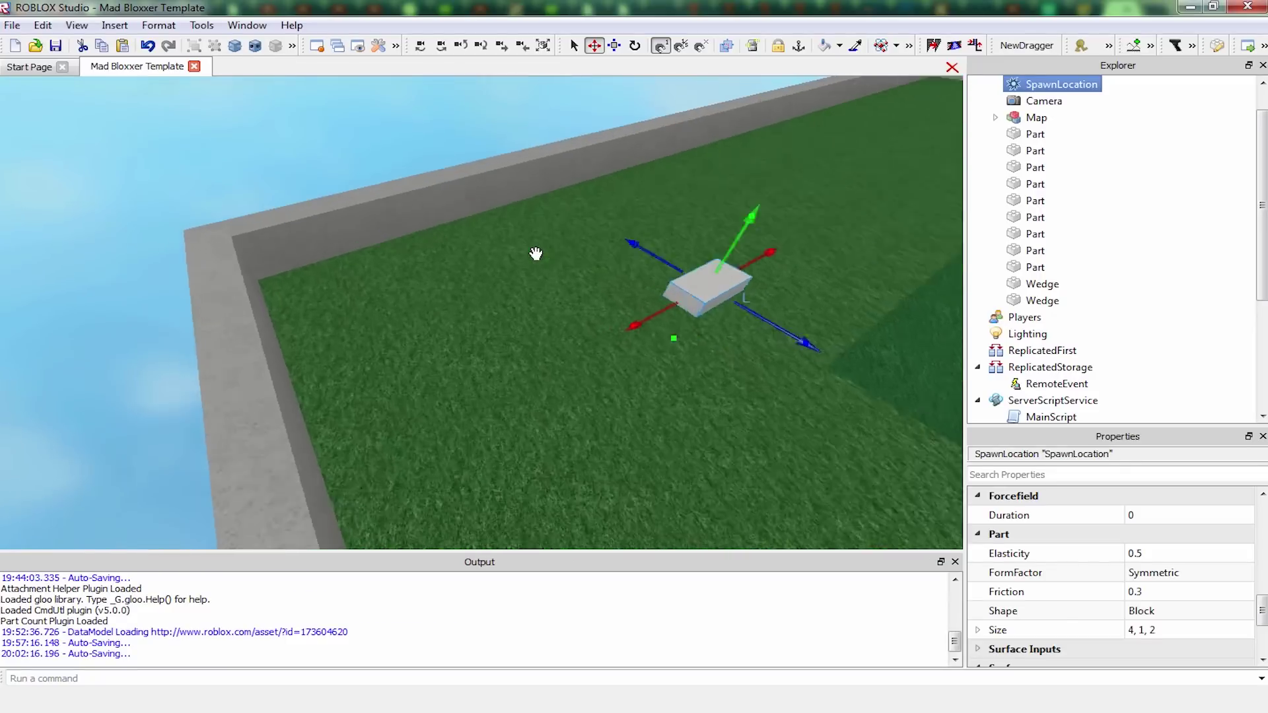
pyautogui.scroll(3, 536, 254)
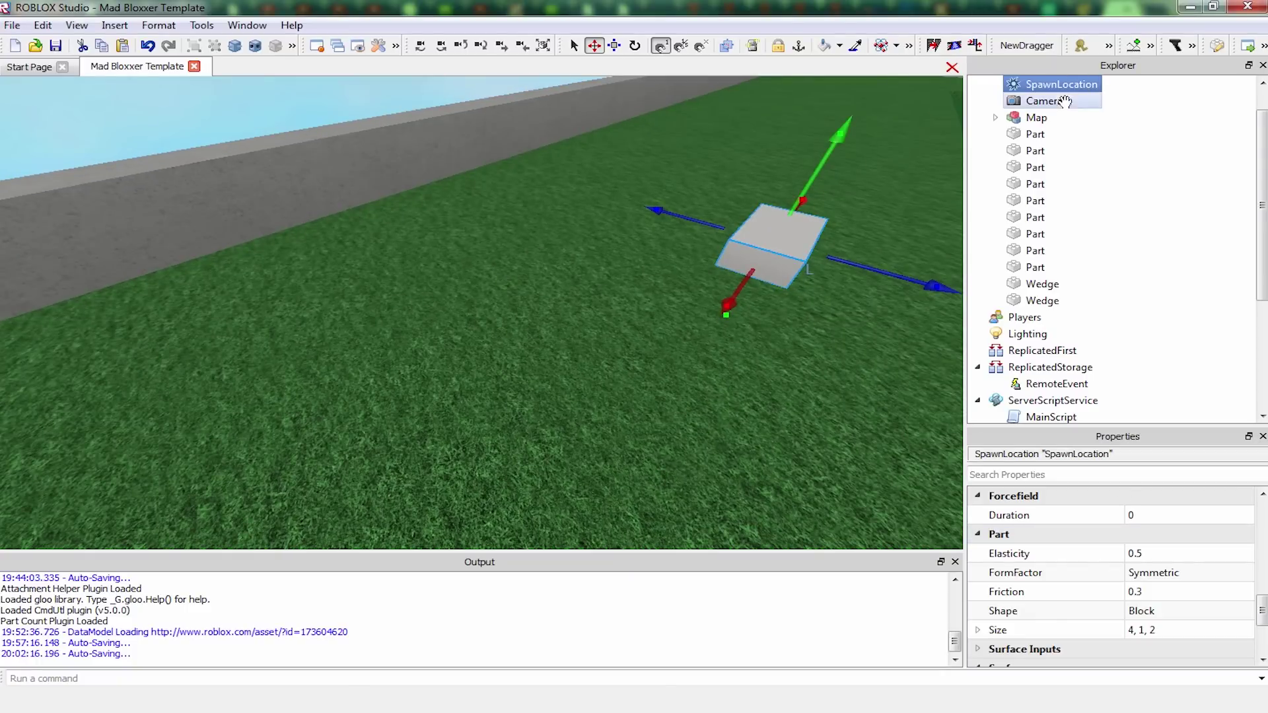
pyautogui.scroll(-4, 1064, 133)
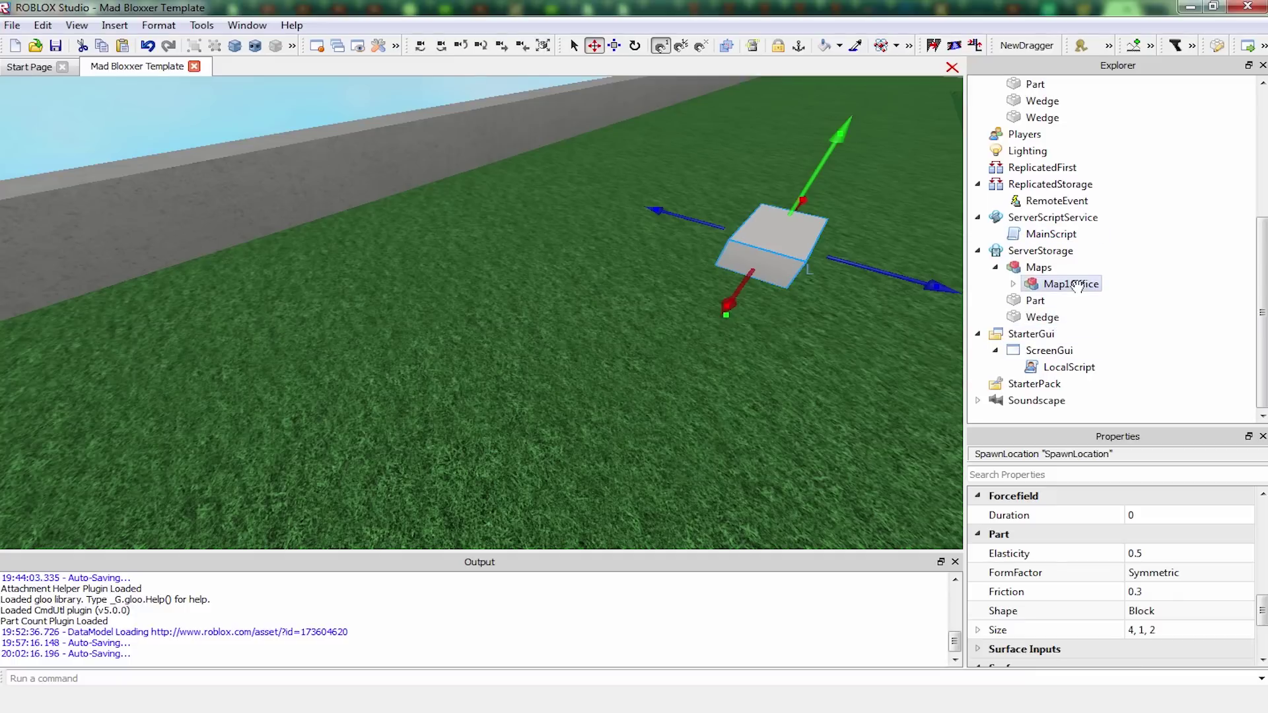
pyautogui.moveTo(687, 259); pyautogui.dragTo(688, 259, button='right')
pyautogui.moveTo(420, 323); pyautogui.dragTo(446, 271)
pyautogui.press('a')
pyautogui.press('w')
pyautogui.moveTo(446, 271); pyautogui.dragTo(447, 271, button='right')
# Resize the SpawnLocation in the corner to a 9 × 1 × 9 square plate
pyautogui.click(615, 45)
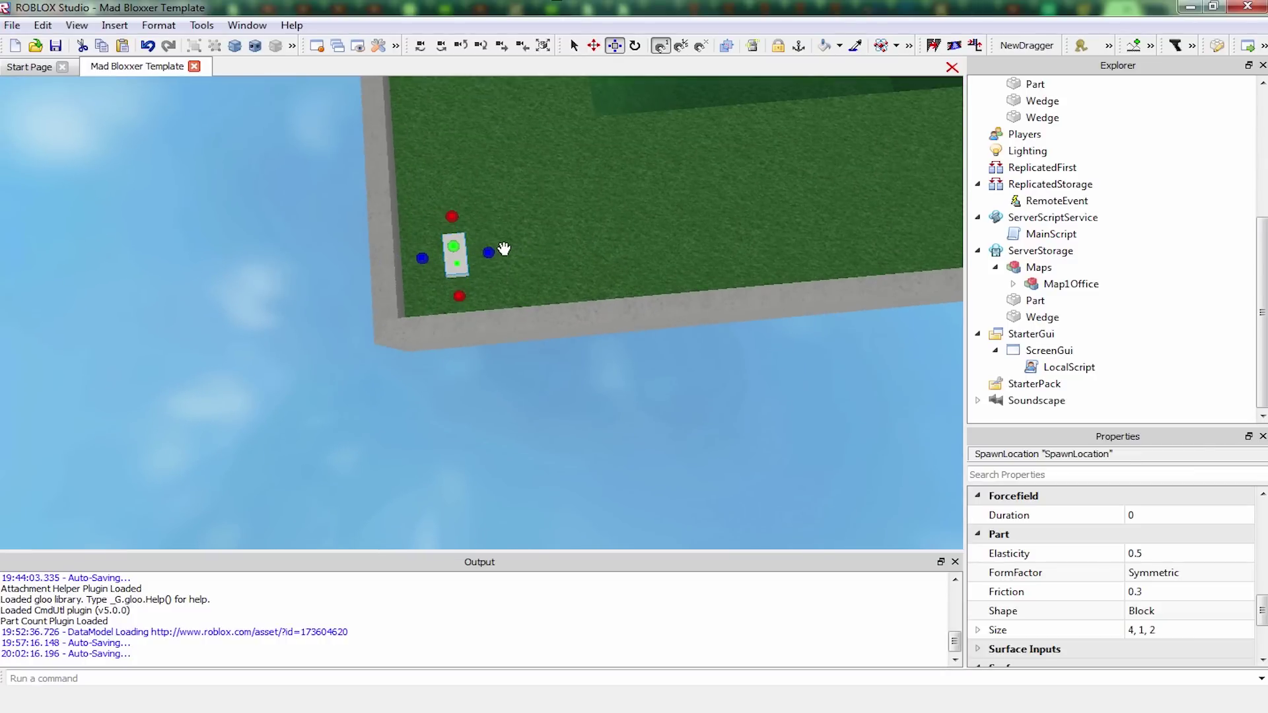
pyautogui.moveTo(490, 250); pyautogui.dragTo(565, 245)
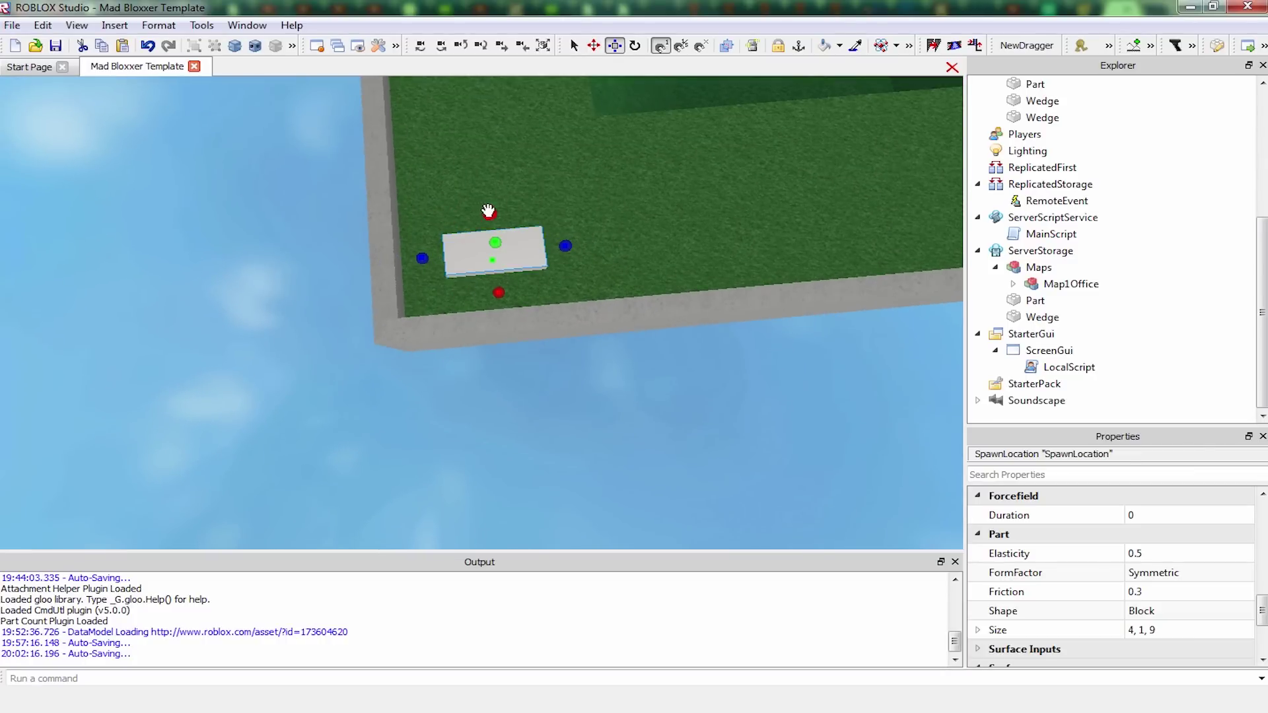
pyautogui.moveTo(488, 211); pyautogui.dragTo(485, 166)
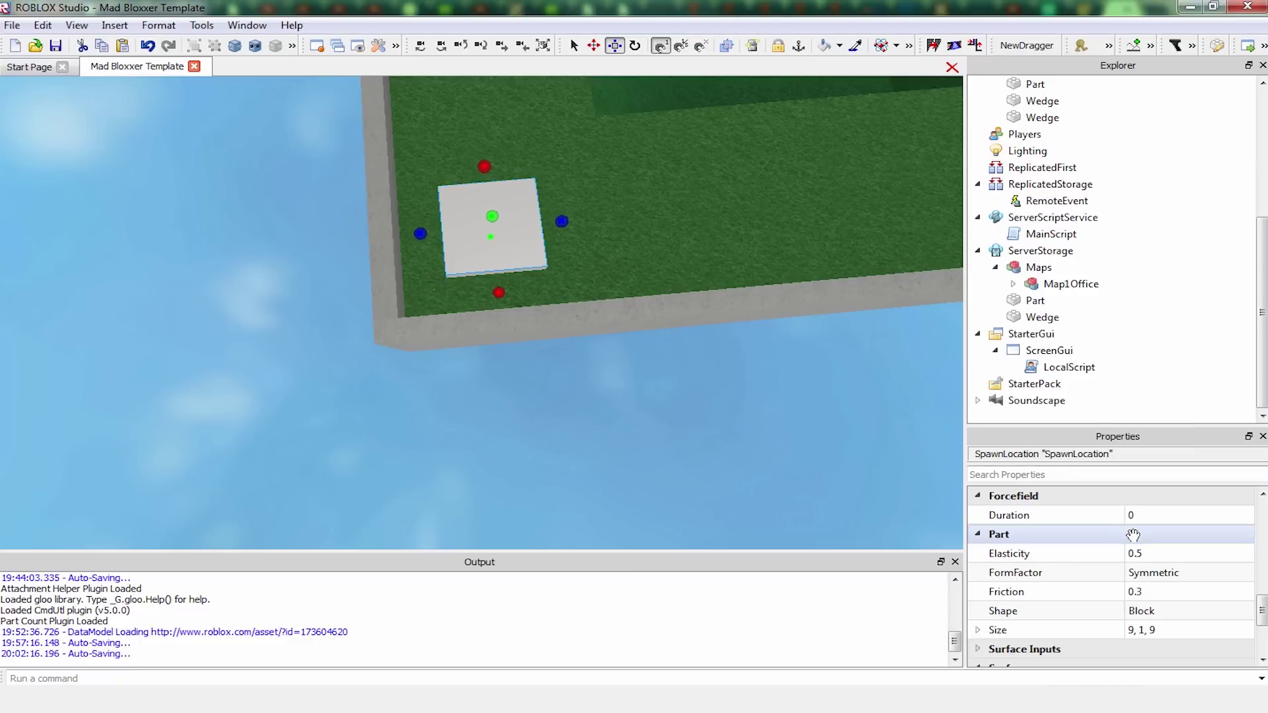
# Try to lower the square spawn plate slightly into the grass with the finer move increment
pyautogui.moveTo(587, 388); pyautogui.dragTo(588, 387, button='right')
pyautogui.scroll(3, 586, 388)
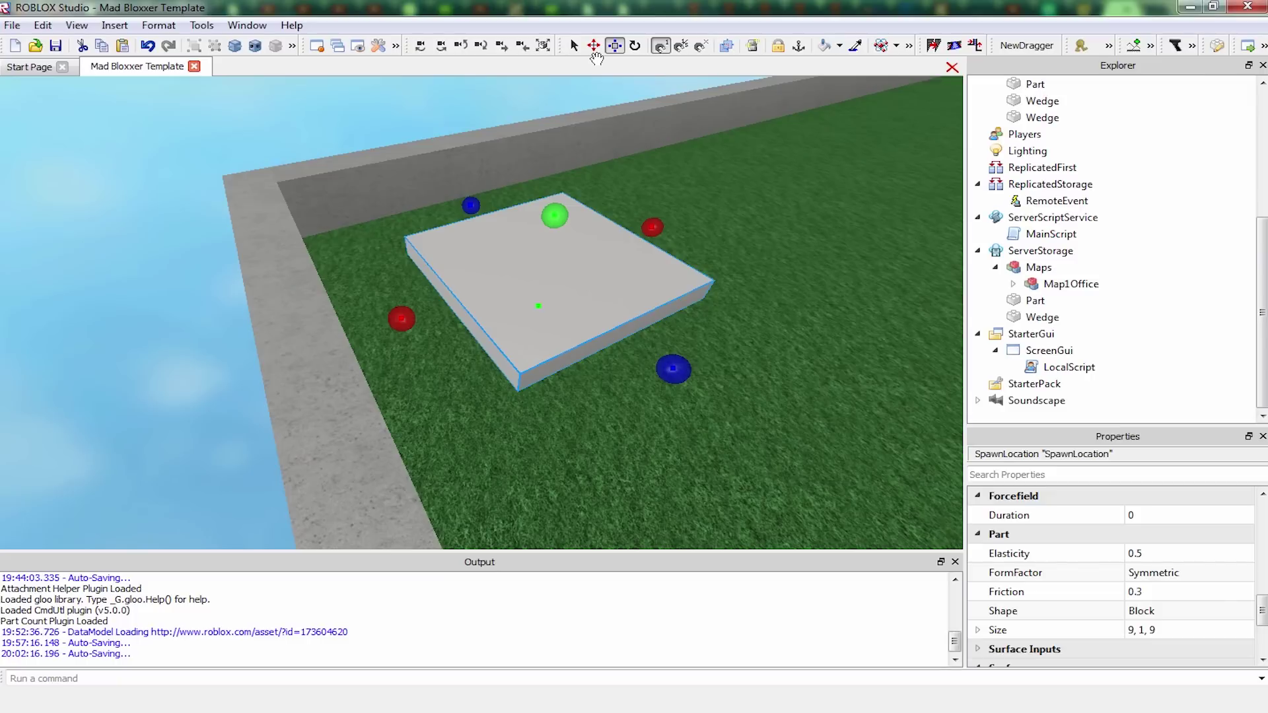
pyautogui.click(594, 46)
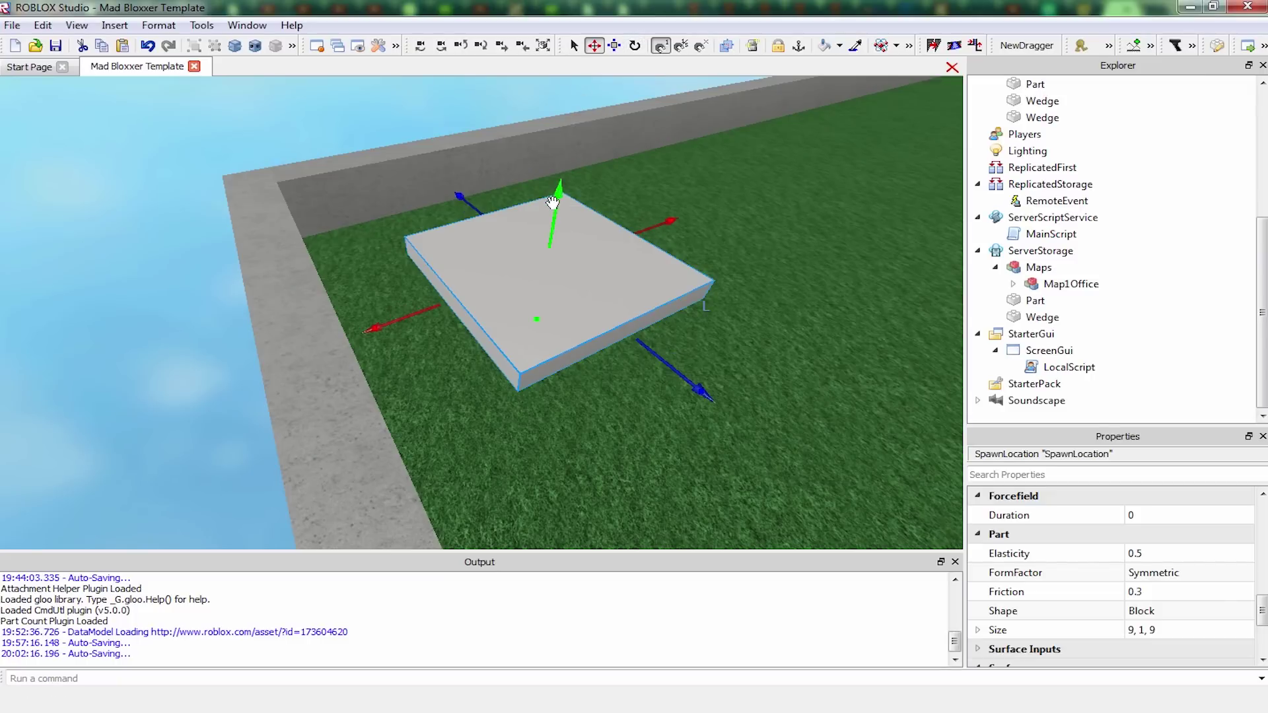
pyautogui.click(615, 44)
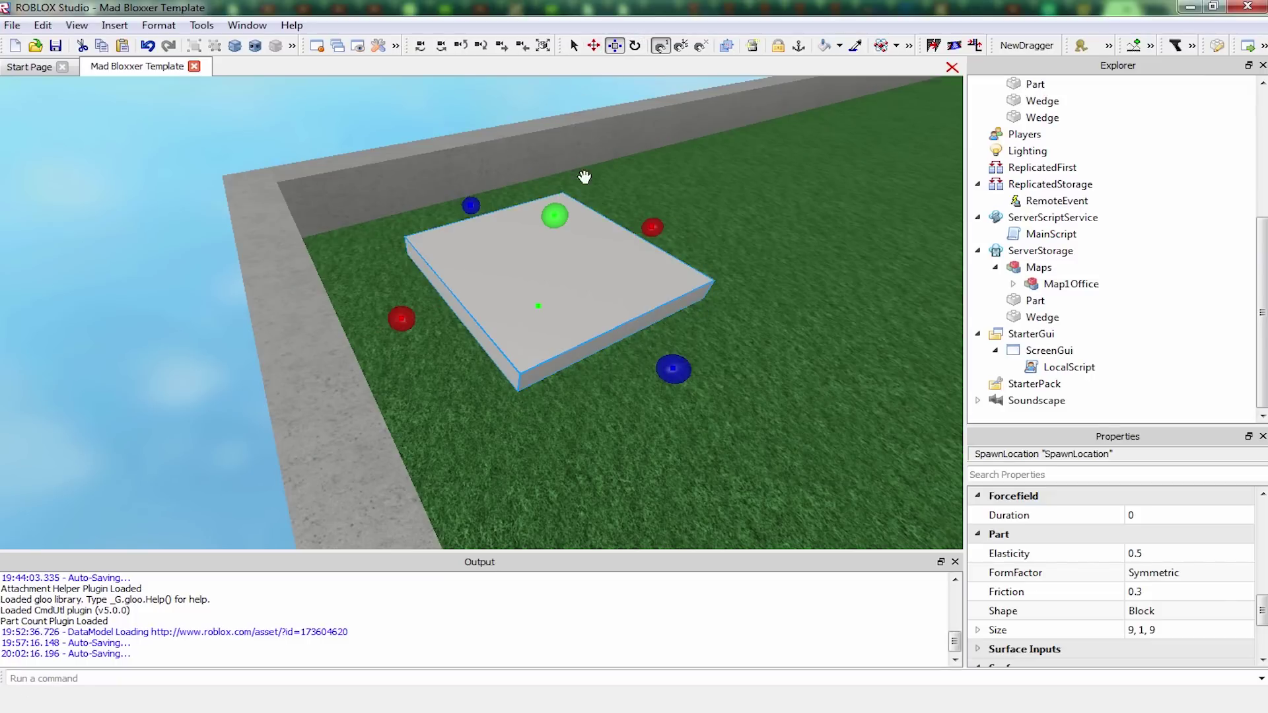
pyautogui.click(635, 44)
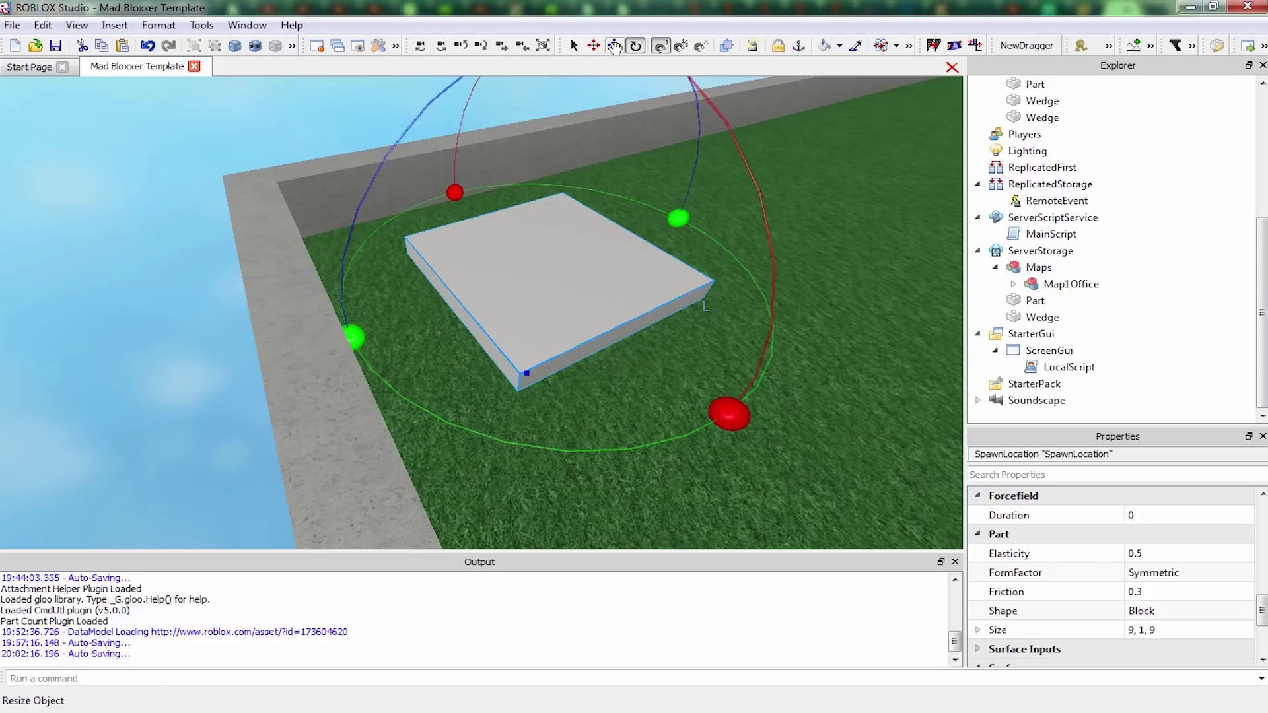
pyautogui.click(594, 45)
pyautogui.moveTo(559, 188); pyautogui.dragTo(554, 209)
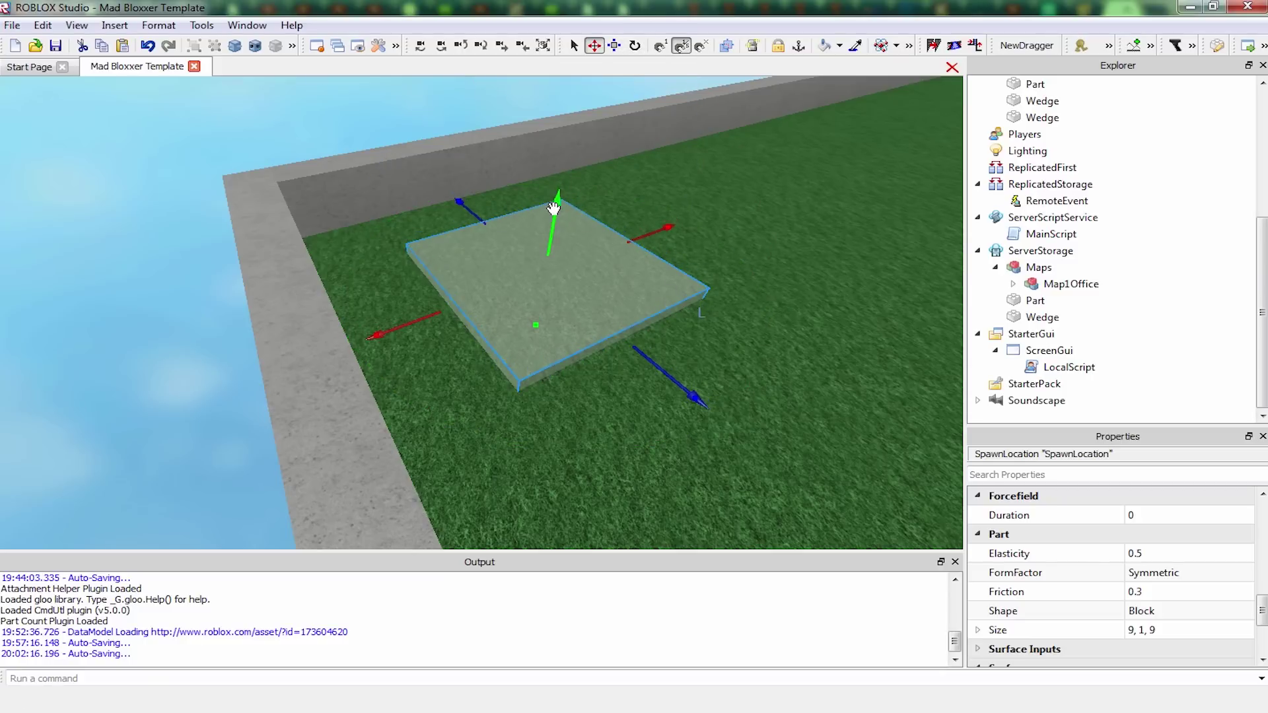
pyautogui.moveTo(567, 204); pyautogui.dragTo(567, 203, button='right')
pyautogui.hotkey('ctrl', 'z')
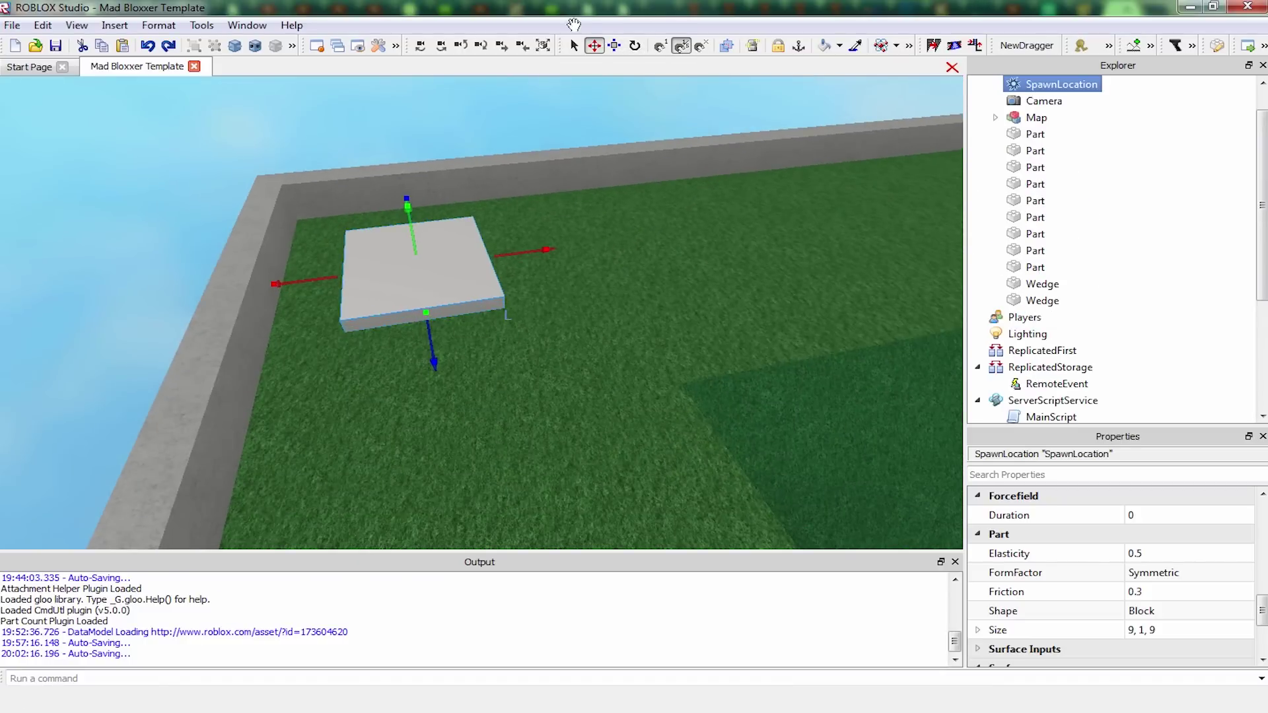
# Apply the DiamondPlate material to the spawn plate
pyautogui.click(594, 84)
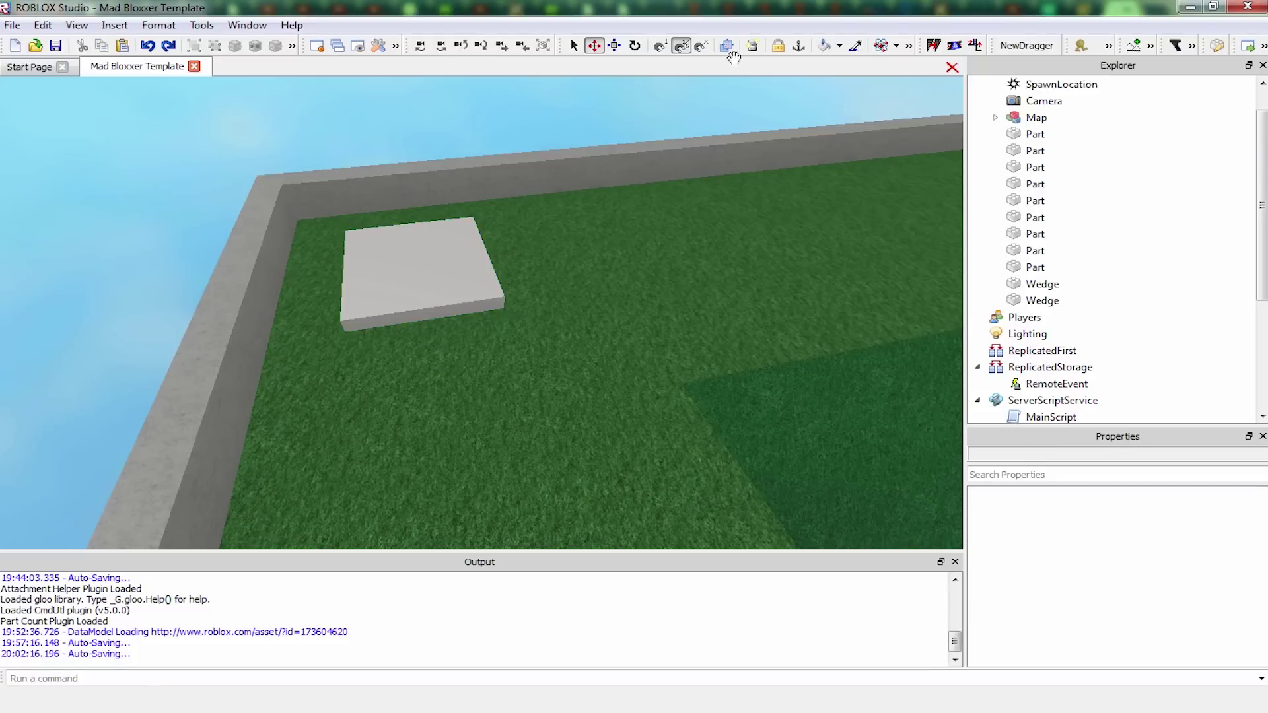
pyautogui.click(838, 45)
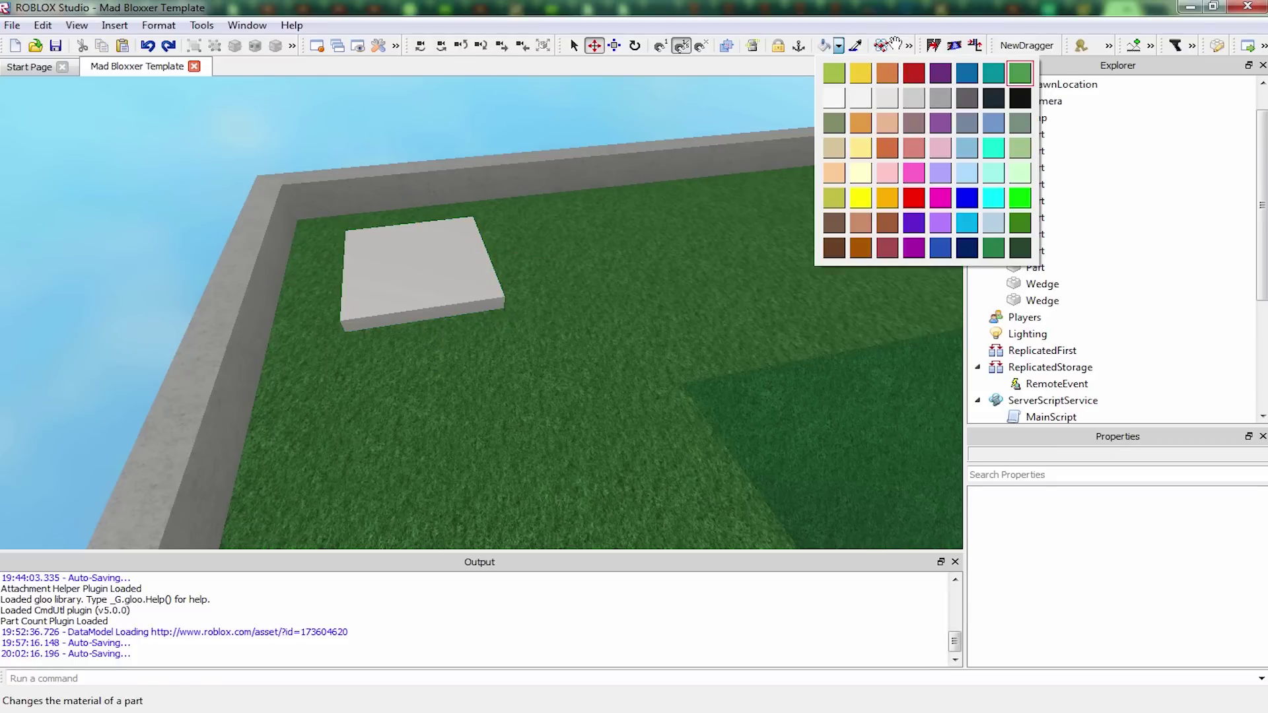
pyautogui.click(896, 45)
pyautogui.click(946, 98)
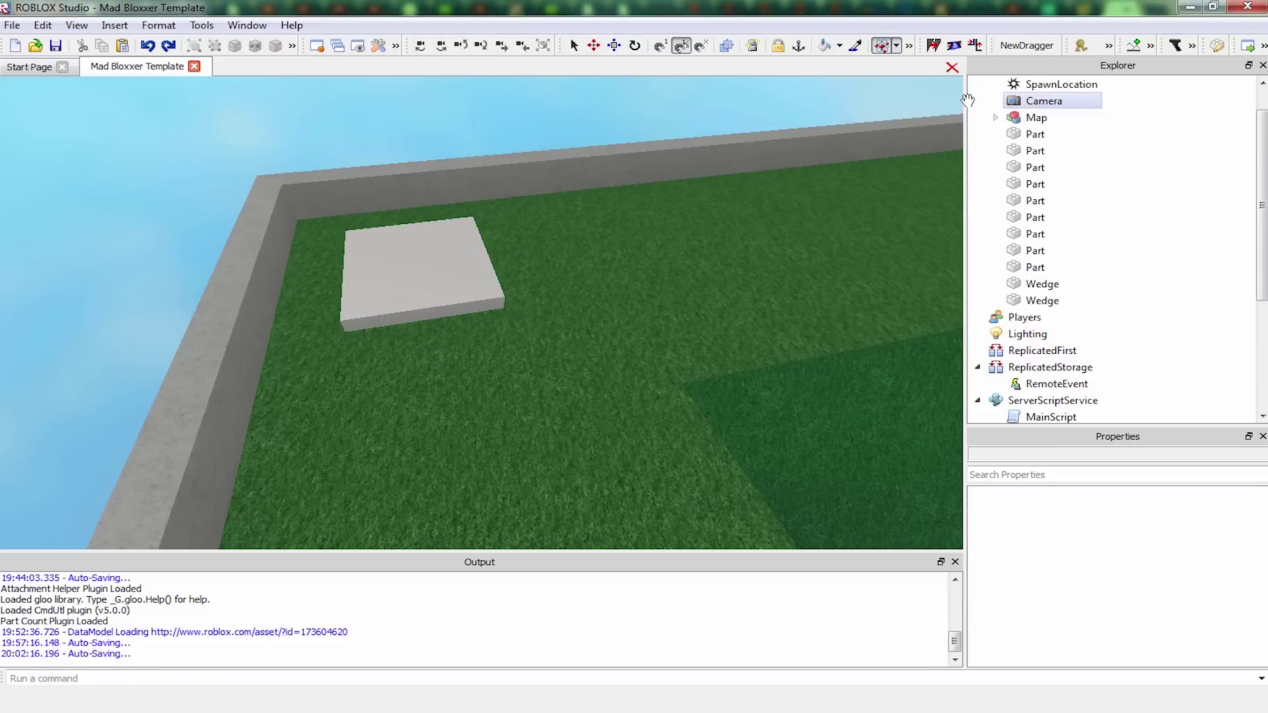
pyautogui.click(393, 257)
pyautogui.scroll(3, 419, 238)
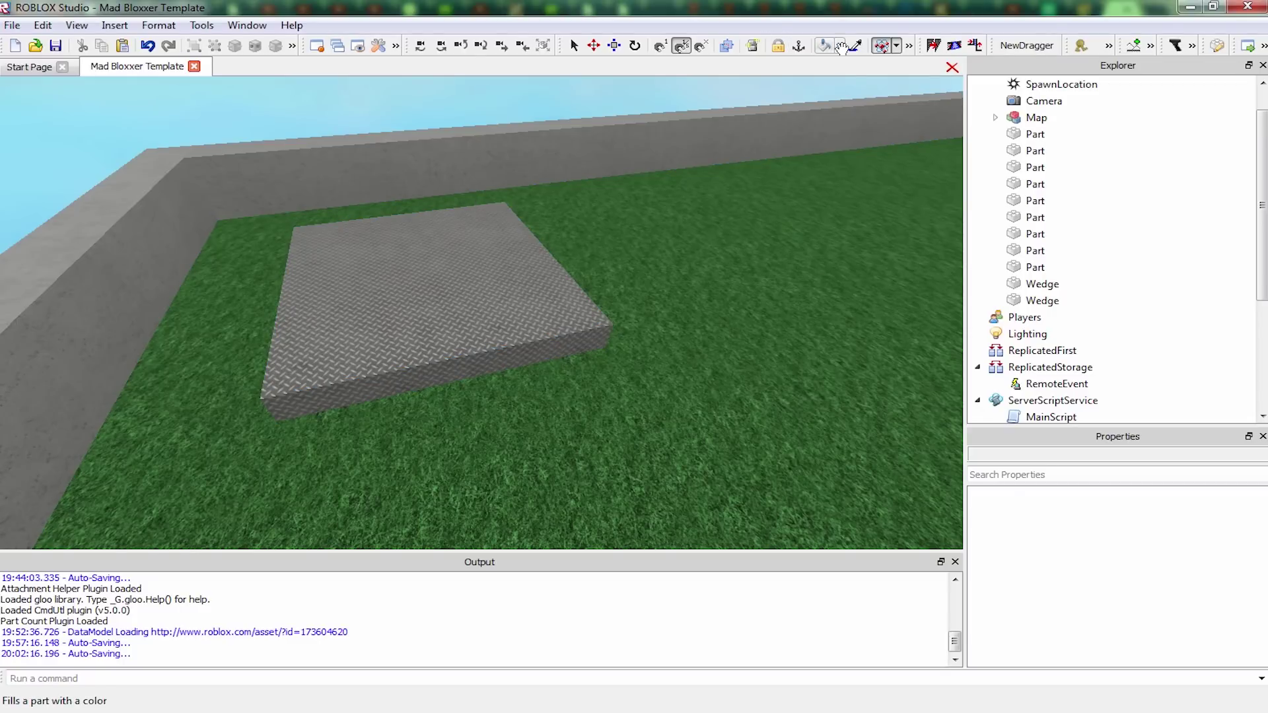
# Fill the spawn plate with White
pyautogui.click(841, 45)
pyautogui.click(886, 100)
pyautogui.click(499, 249)
pyautogui.moveTo(499, 249); pyautogui.dragTo(529, 219, button='right')
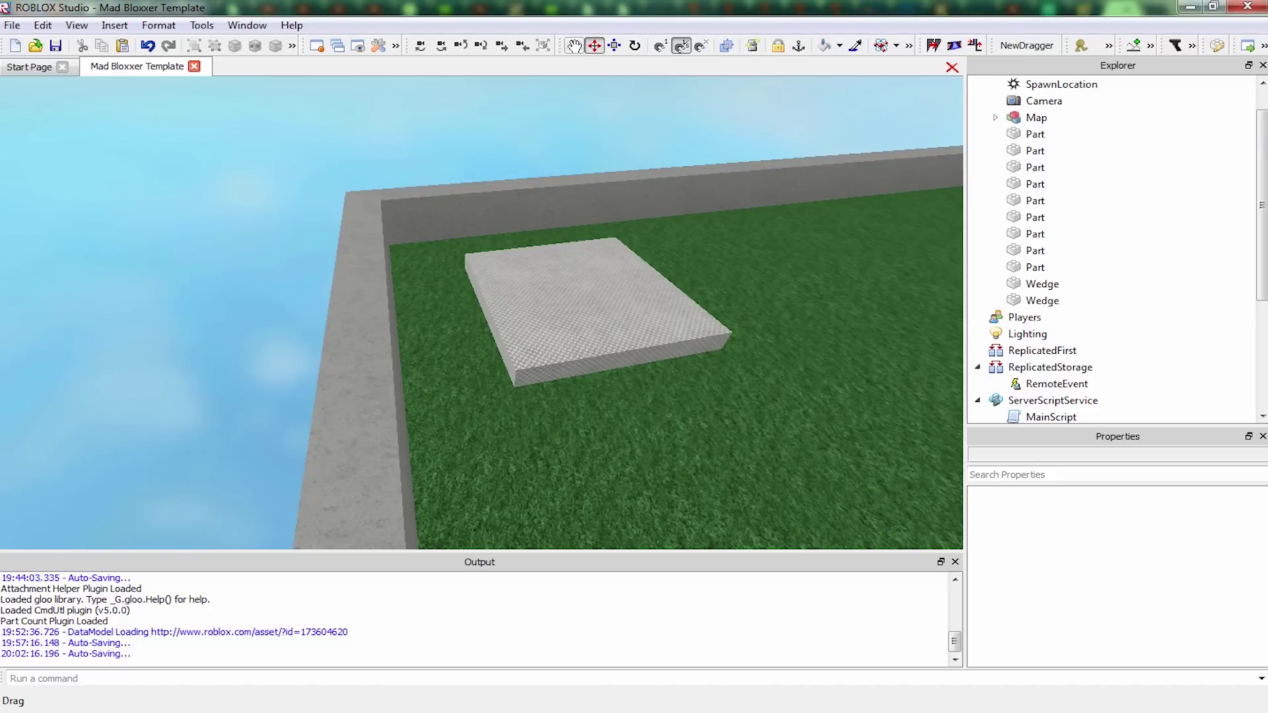
# Try sinking the white diamond-plate spawn partway into the grass
pyautogui.click(565, 299)
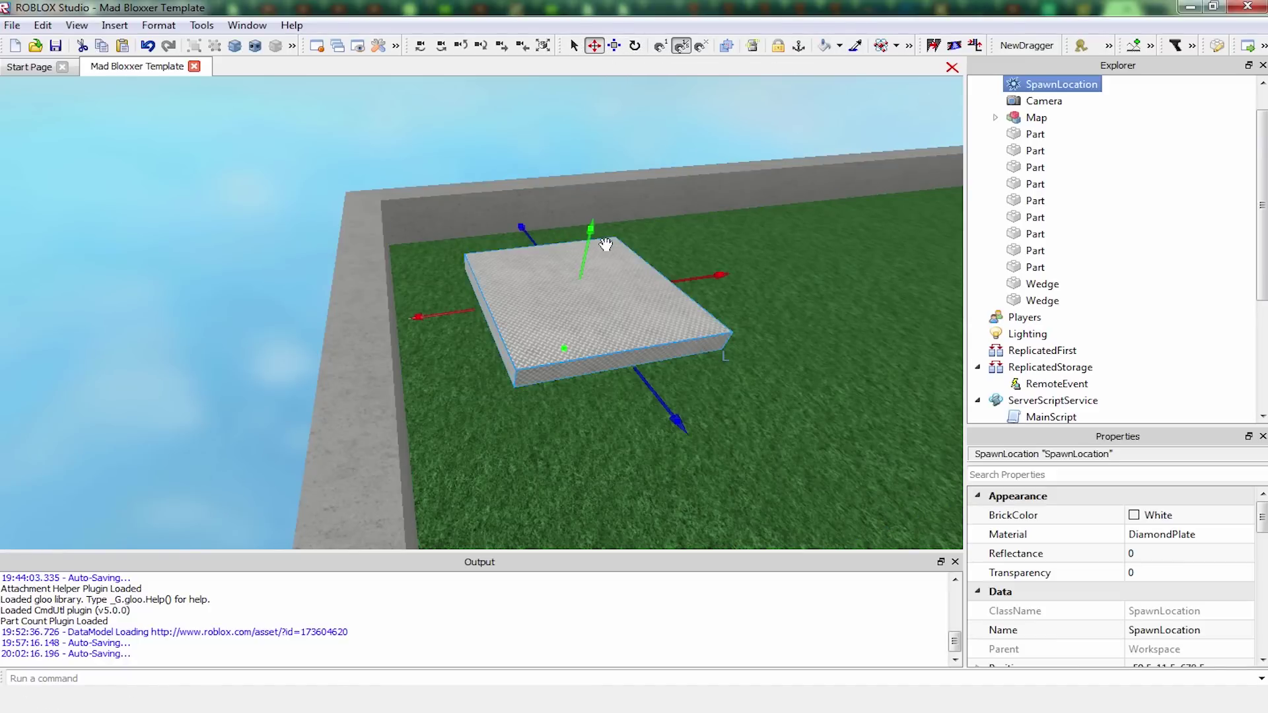
pyautogui.scroll(5, 603, 231)
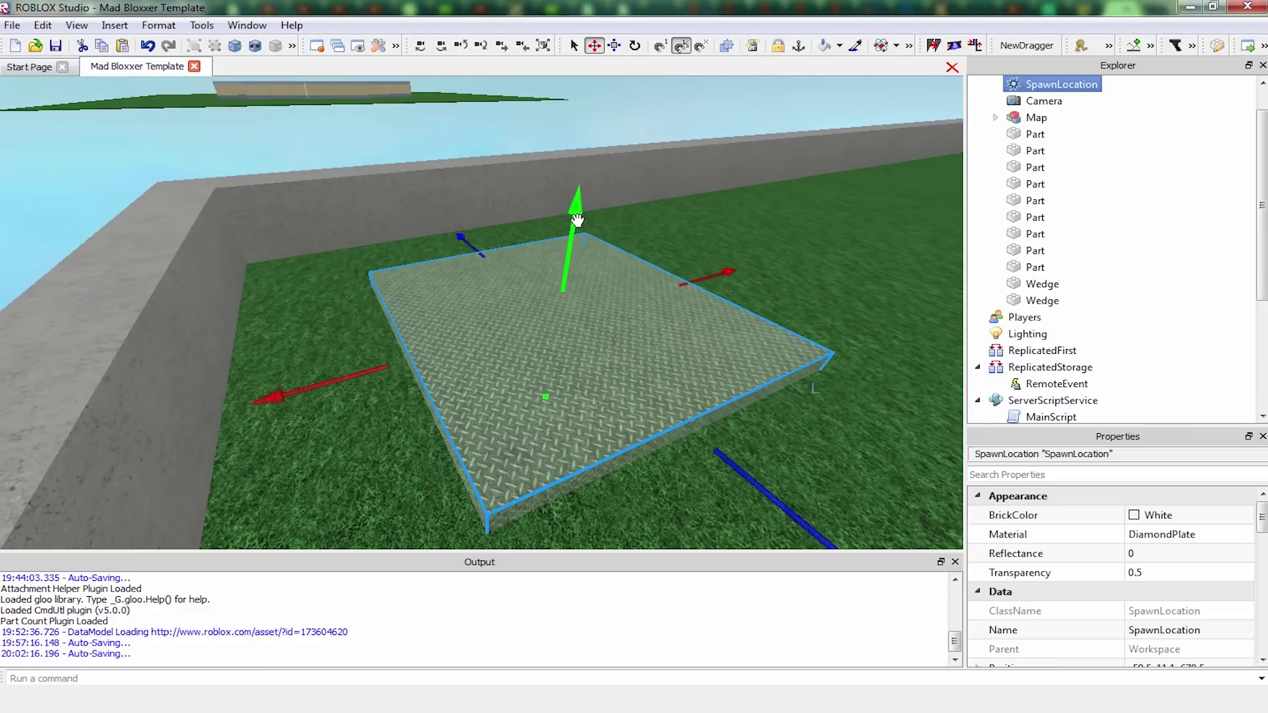
pyautogui.moveTo(583, 202); pyautogui.dragTo(583, 200)
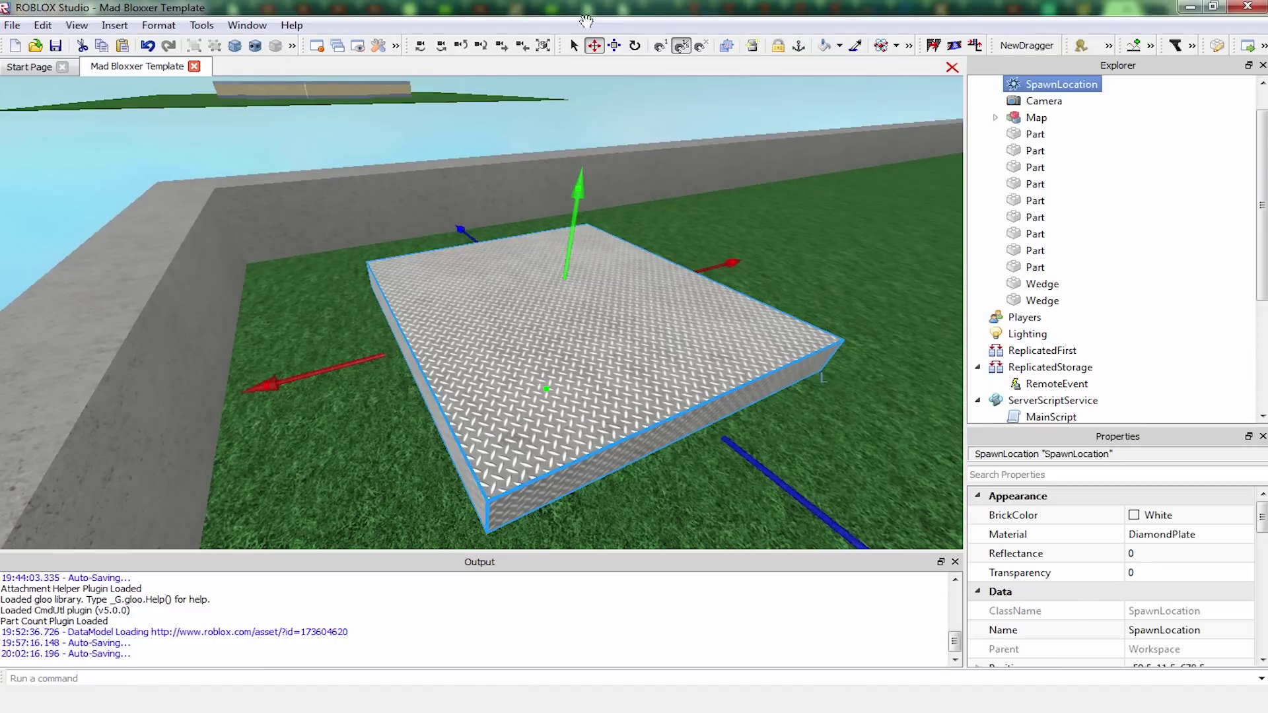
# Shrink the spawn plate in the lobby corner to a size of 7, 1, 7
pyautogui.click(615, 45)
pyautogui.scroll(-10, 1229, 566)
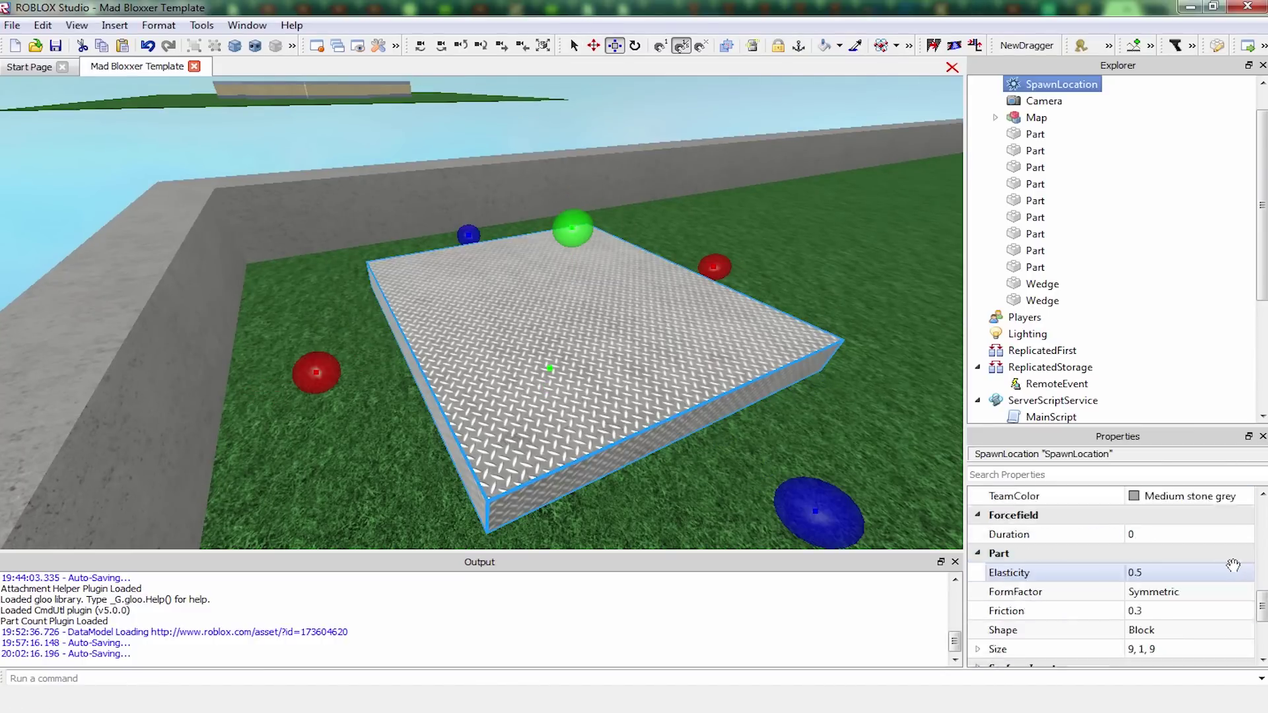
pyautogui.scroll(2, 1228, 567)
pyautogui.moveTo(650, 306); pyautogui.dragTo(645, 309, button='right')
pyautogui.scroll(-5, 646, 308)
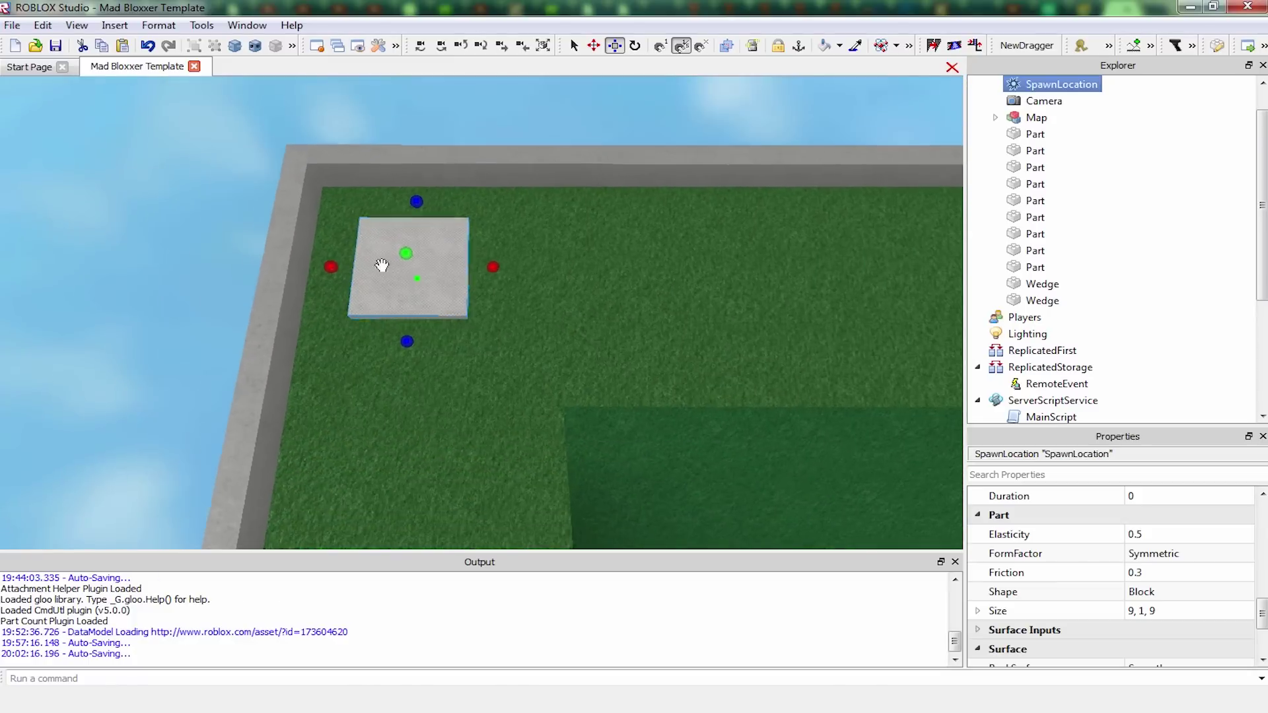
pyautogui.moveTo(338, 269); pyautogui.dragTo(350, 269)
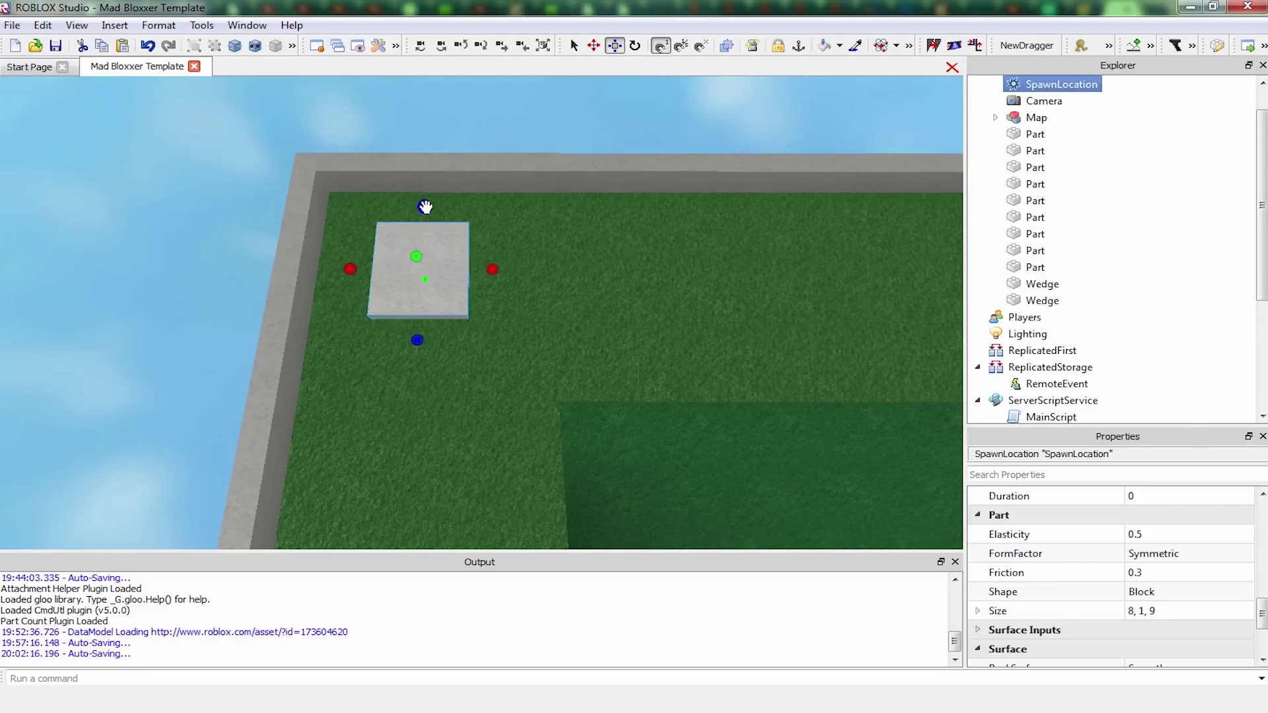
pyautogui.moveTo(426, 207); pyautogui.dragTo(425, 225)
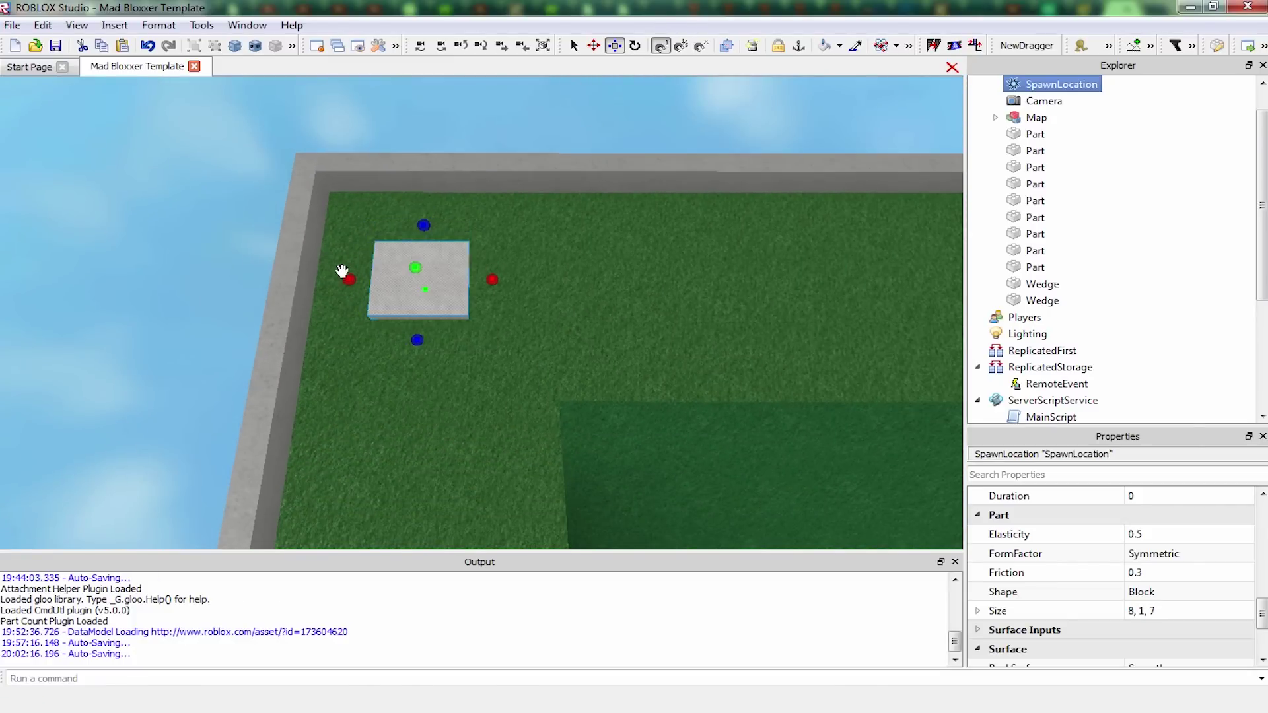
pyautogui.moveTo(349, 278); pyautogui.dragTo(363, 279)
# Duplicate the resized spawn plate and place the copy in the adjacent lobby corner
pyautogui.moveTo(438, 215); pyautogui.dragTo(432, 215, button='right')
pyautogui.moveTo(404, 217)
pyautogui.mouseDown()
pyautogui.moveTo(415, 220)
pyautogui.moveTo(405, 213)
pyautogui.mouseUp()
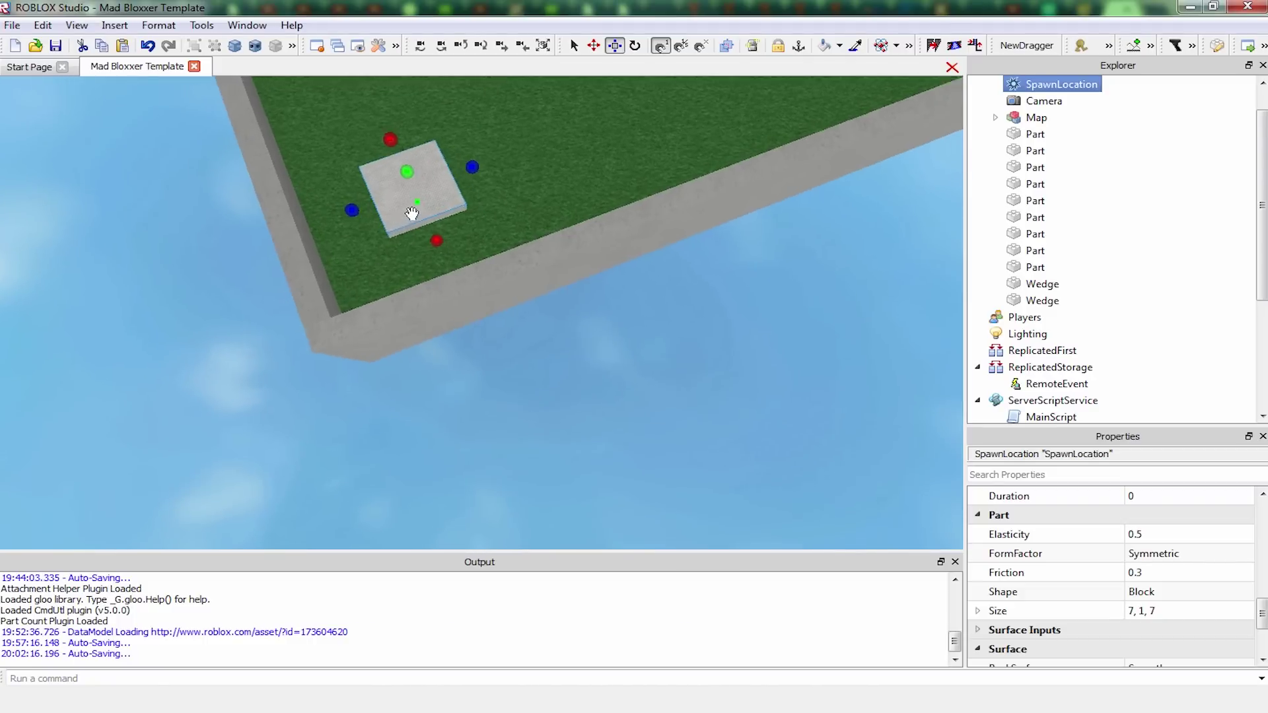
pyautogui.moveTo(411, 212); pyautogui.dragTo(405, 218, button='right')
pyautogui.press('s')
pyautogui.press('a')
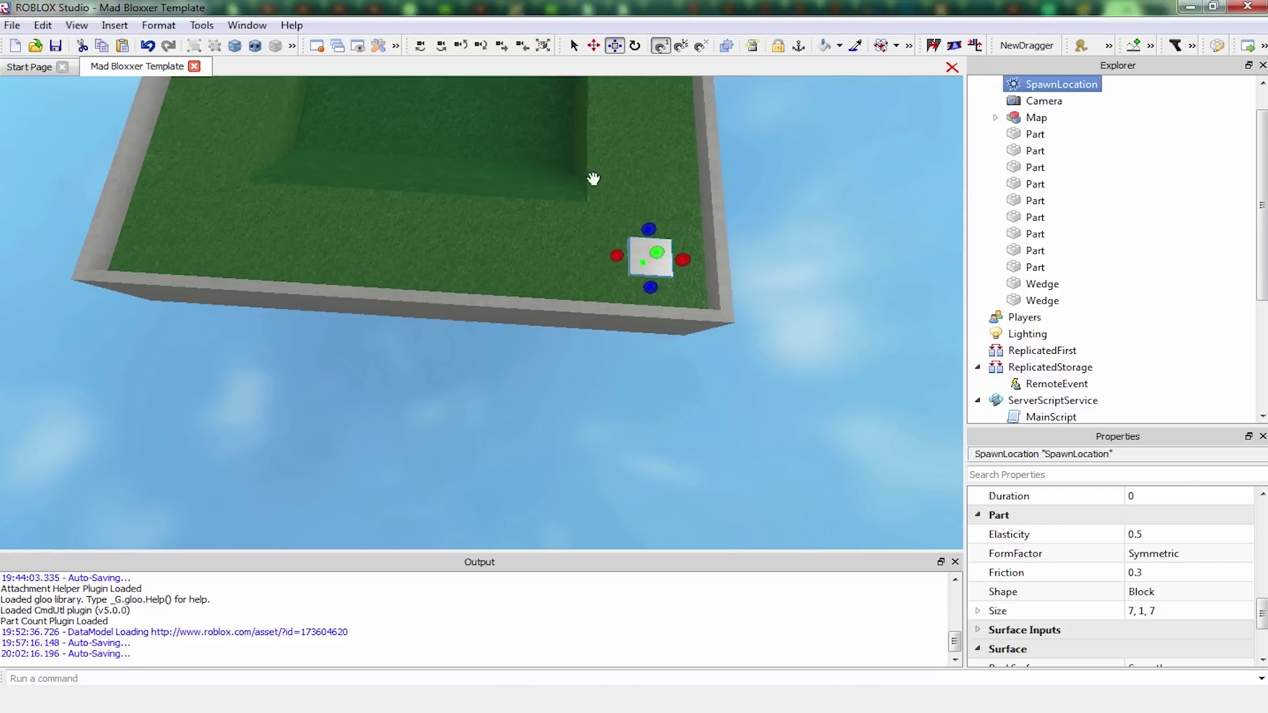
pyautogui.hotkey('ctrl', 'd')
pyautogui.moveTo(647, 249); pyautogui.dragTo(164, 215)
pyautogui.moveTo(164, 215); pyautogui.dragTo(165, 216, button='right')
# Duplicate the second corner's plate as a spacer, fit it against both walls and align the spawn plate diagonally to it
pyautogui.press('a')
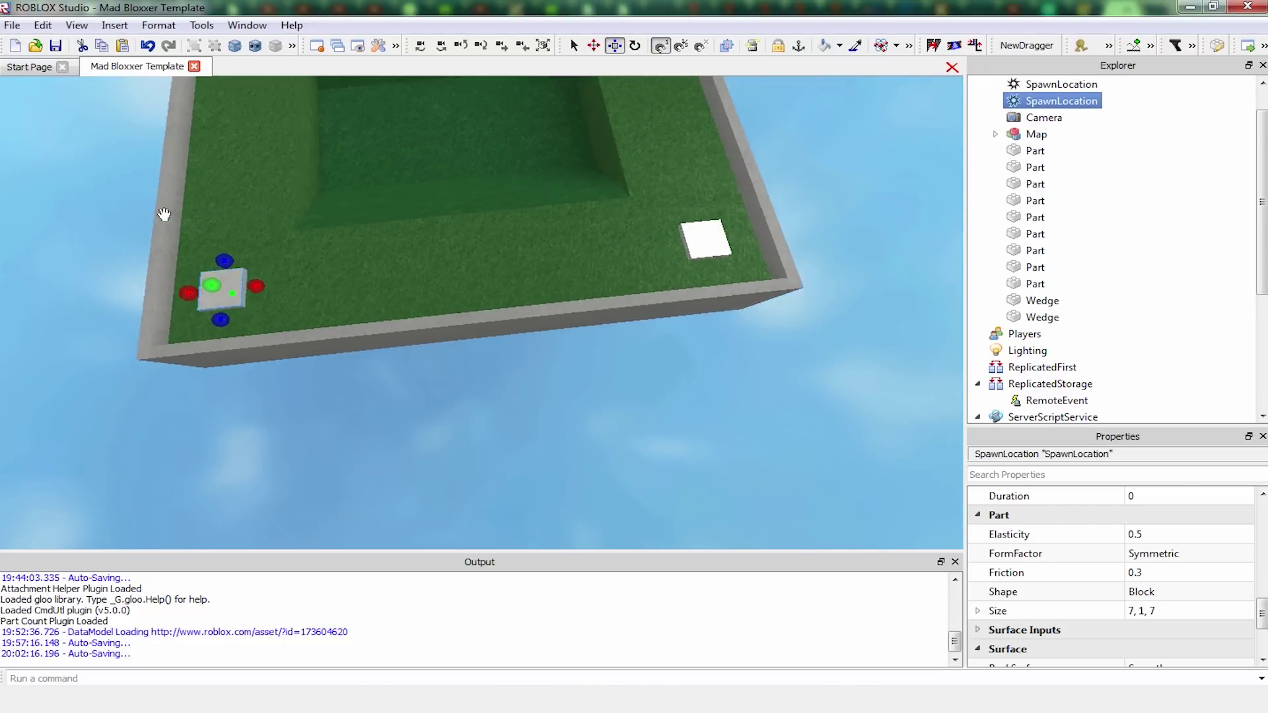
pyautogui.press('w')
pyautogui.press('s')
pyautogui.hotkey('ctrl', 'd')
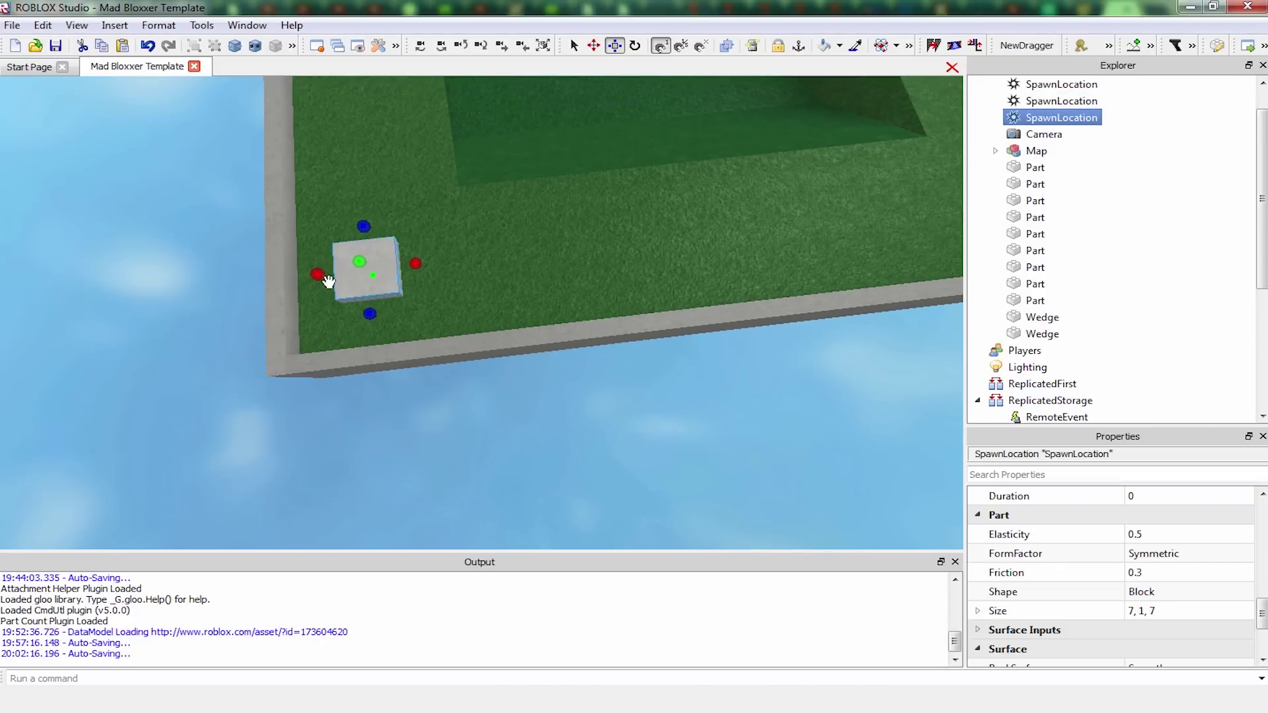
pyautogui.moveTo(358, 317); pyautogui.dragTo(421, 311)
pyautogui.moveTo(352, 285); pyautogui.dragTo(387, 255)
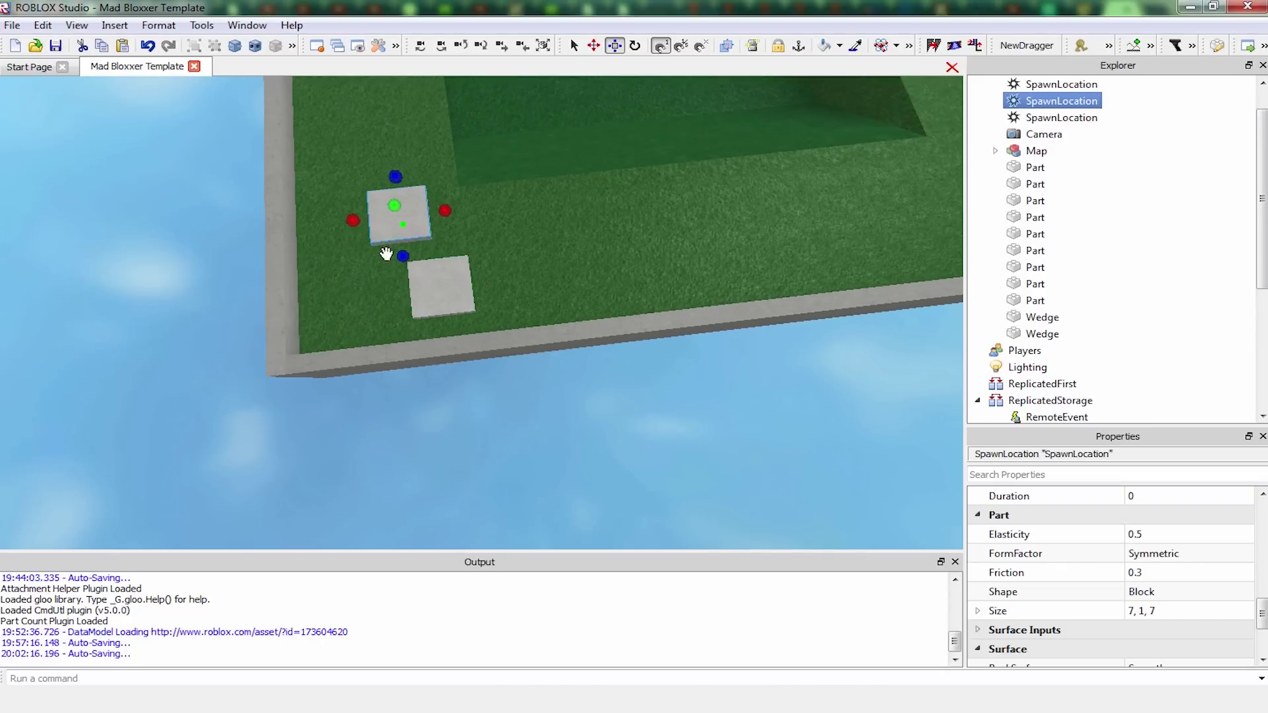
pyautogui.moveTo(419, 309); pyautogui.dragTo(315, 339)
pyautogui.scroll(5, 330, 324)
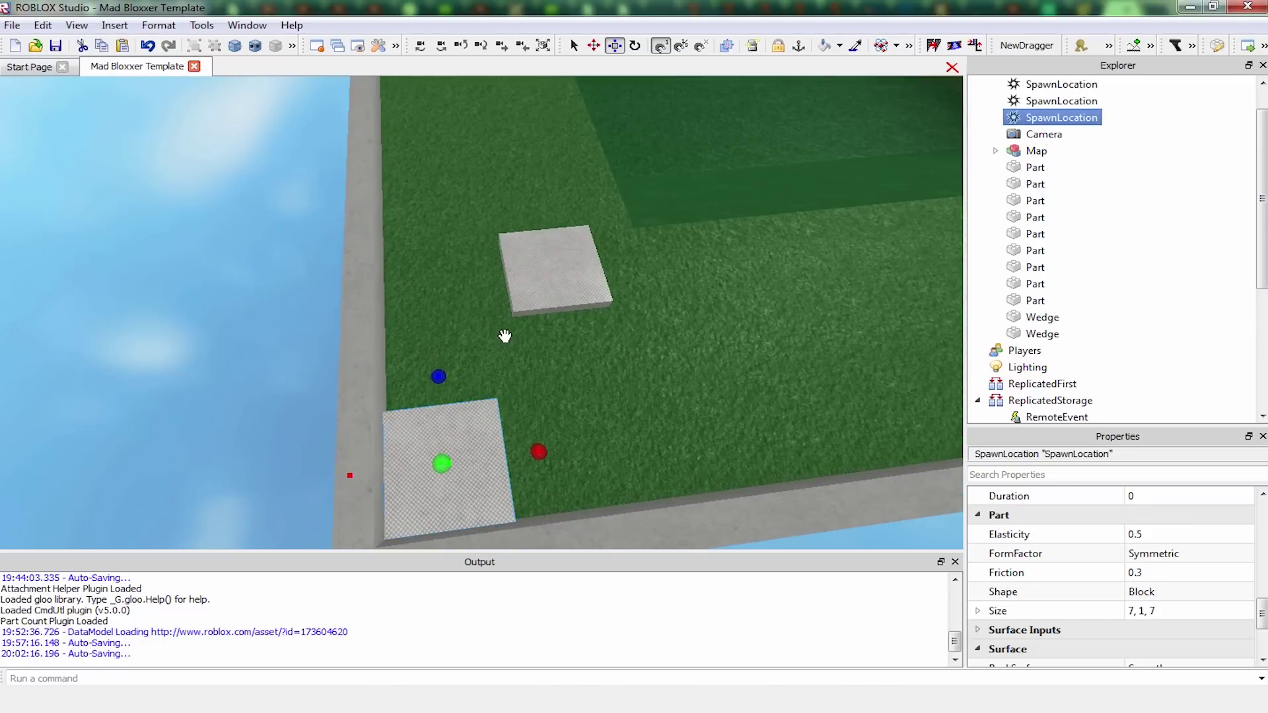
pyautogui.moveTo(522, 298); pyautogui.dragTo(511, 382)
# Move the spacer plate into the first spawn plate's corner and align that spawn plate diagonally against it
pyautogui.scroll(-5, 584, 391)
pyautogui.moveTo(427, 456); pyautogui.dragTo(593, 389)
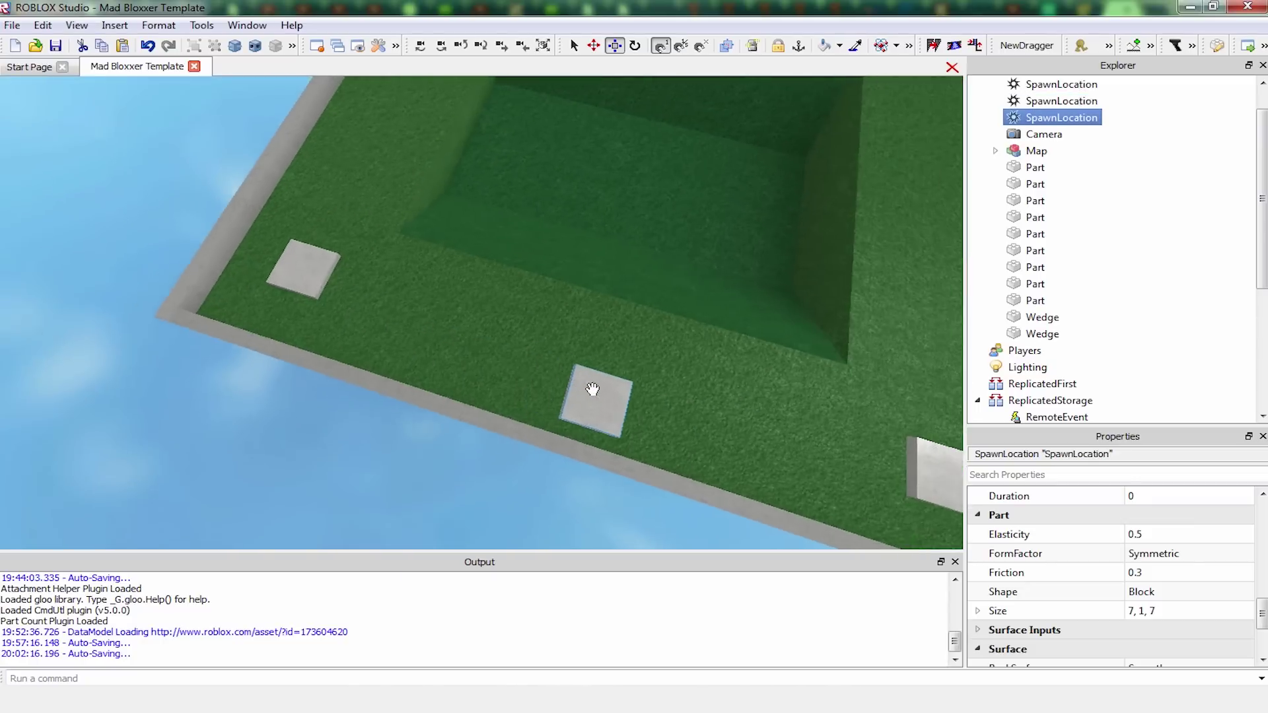
pyautogui.moveTo(593, 390); pyautogui.dragTo(607, 383, button='right')
pyautogui.moveTo(561, 370); pyautogui.dragTo(535, 319)
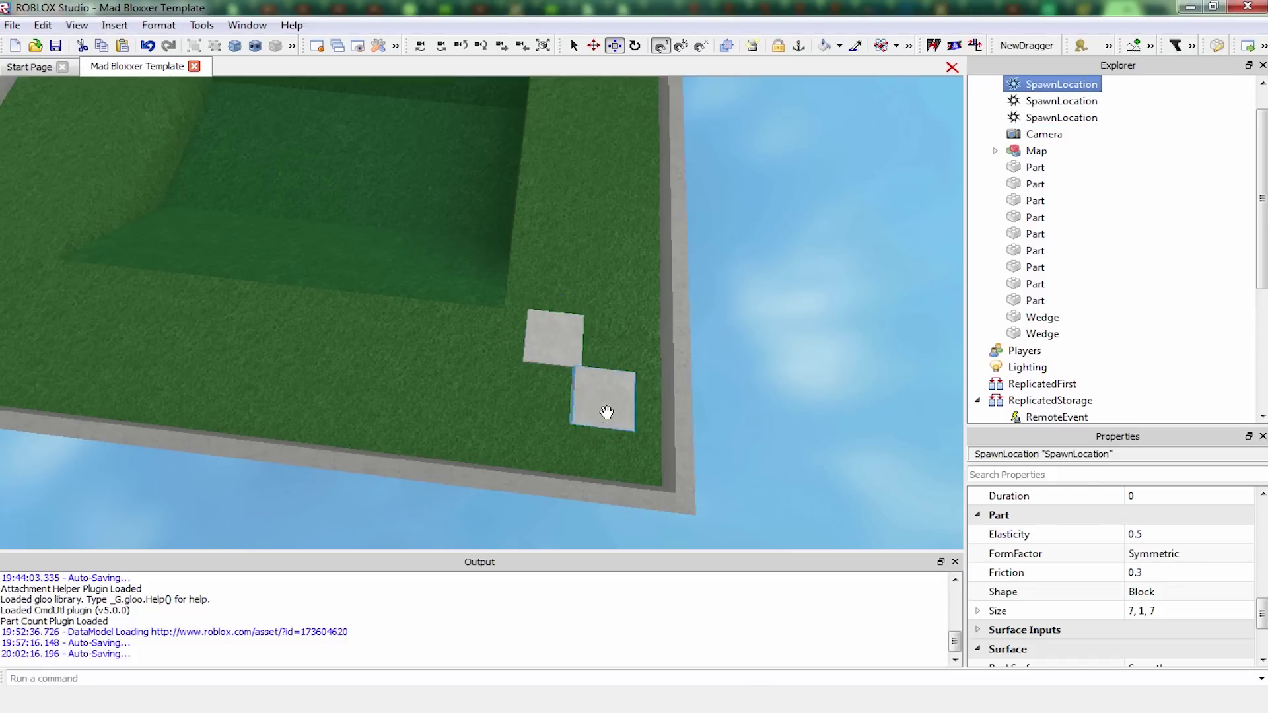
pyautogui.moveTo(606, 412); pyautogui.dragTo(625, 450)
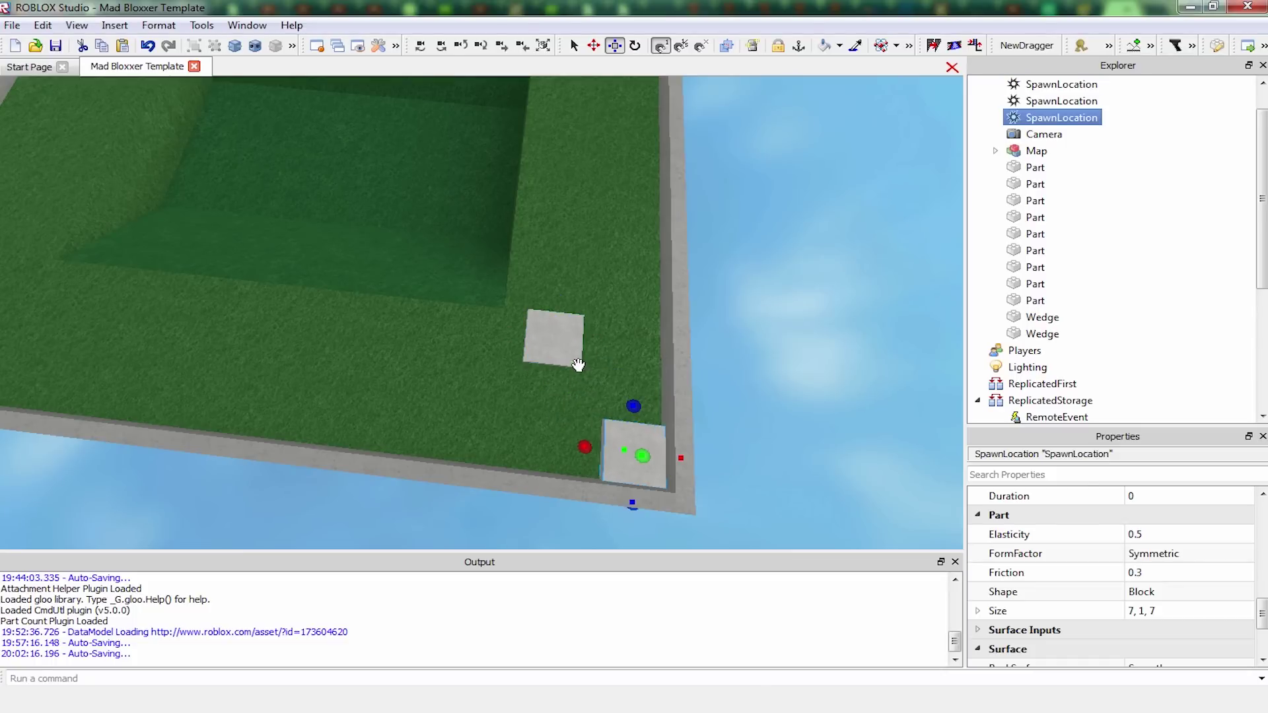
pyautogui.moveTo(578, 365); pyautogui.dragTo(632, 429)
# Duplicate spawn plates into the two remaining lobby corners, using the spacer plate to offset them from the walls
pyautogui.press('d')
pyautogui.hotkey('ctrl', 'v')
pyautogui.moveTo(641, 434); pyautogui.dragTo(572, 416, button='right')
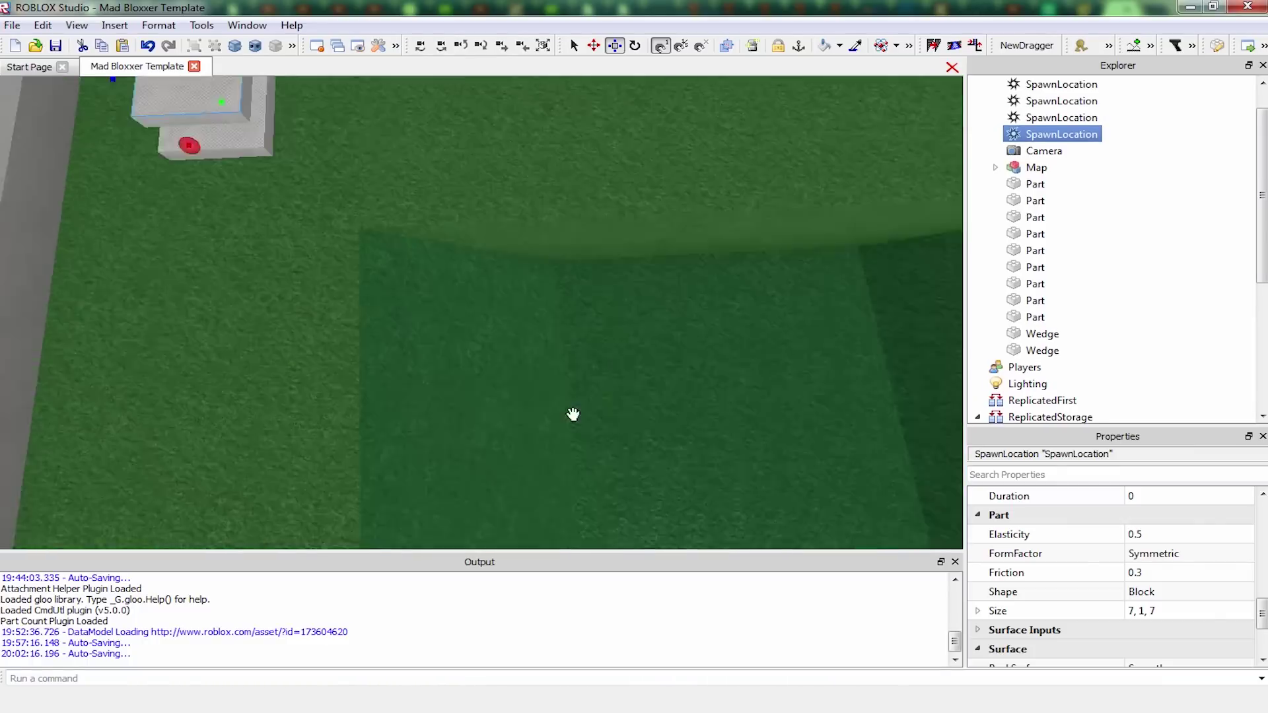
pyautogui.scroll(3, 407, 306)
pyautogui.moveTo(407, 306); pyautogui.dragTo(251, 144)
pyautogui.hotkey('ctrl', 'd')
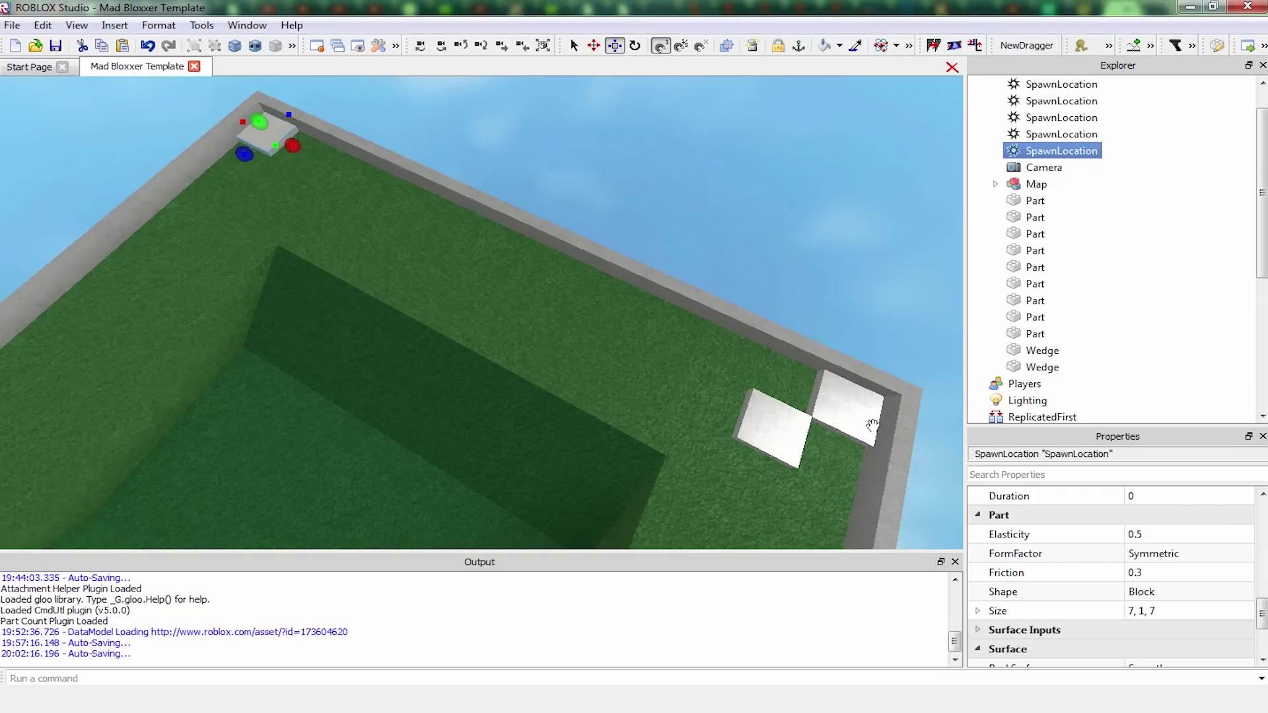
# Centre the spacer between two corner plates by stretching it along the wall to 72, 1, 7 and resetting its size to 7, 1, 7
pyautogui.moveTo(872, 424); pyautogui.dragTo(775, 374)
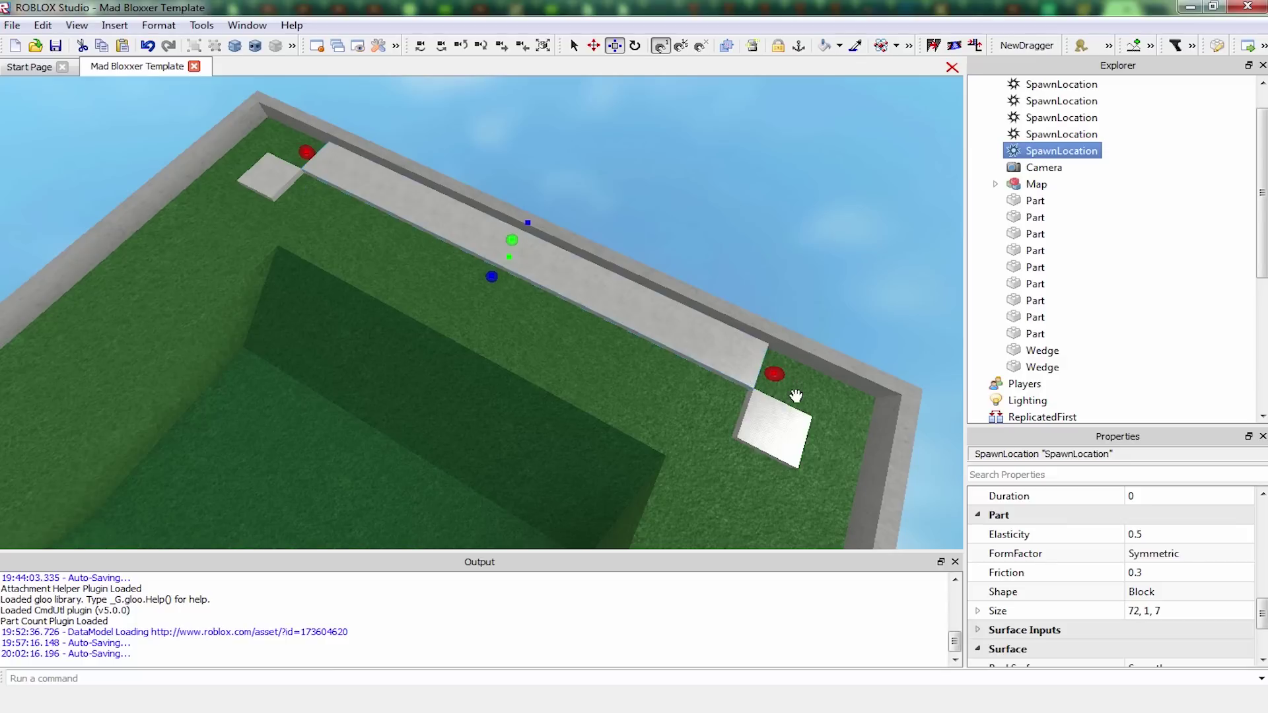
pyautogui.scroll(-3, 1161, 595)
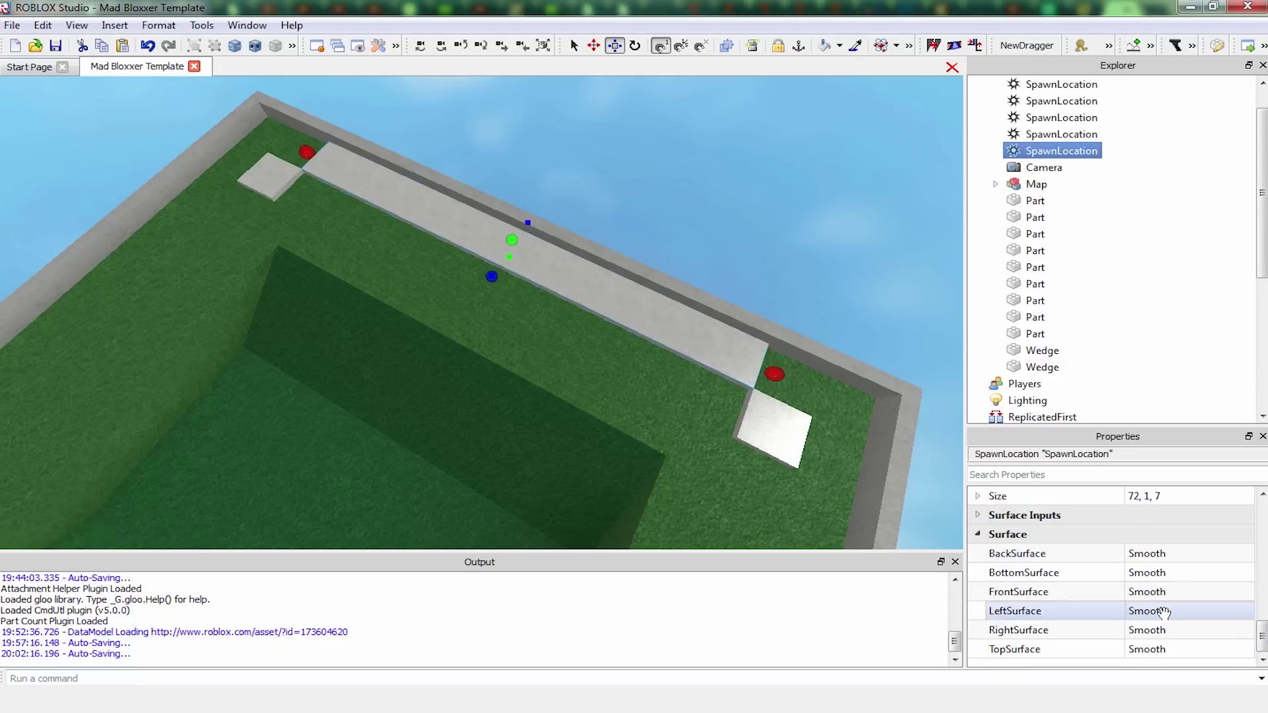
pyautogui.scroll(3, 1160, 606)
pyautogui.click(1141, 612)
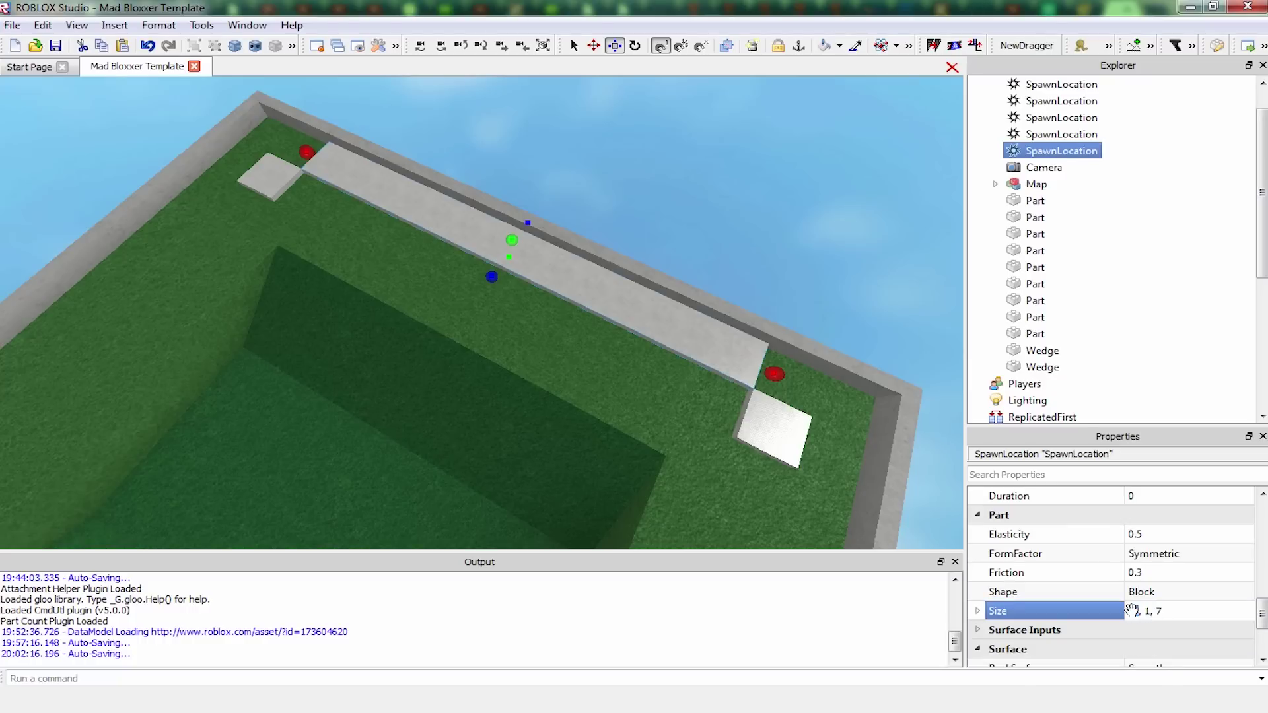
pyautogui.press('Return')
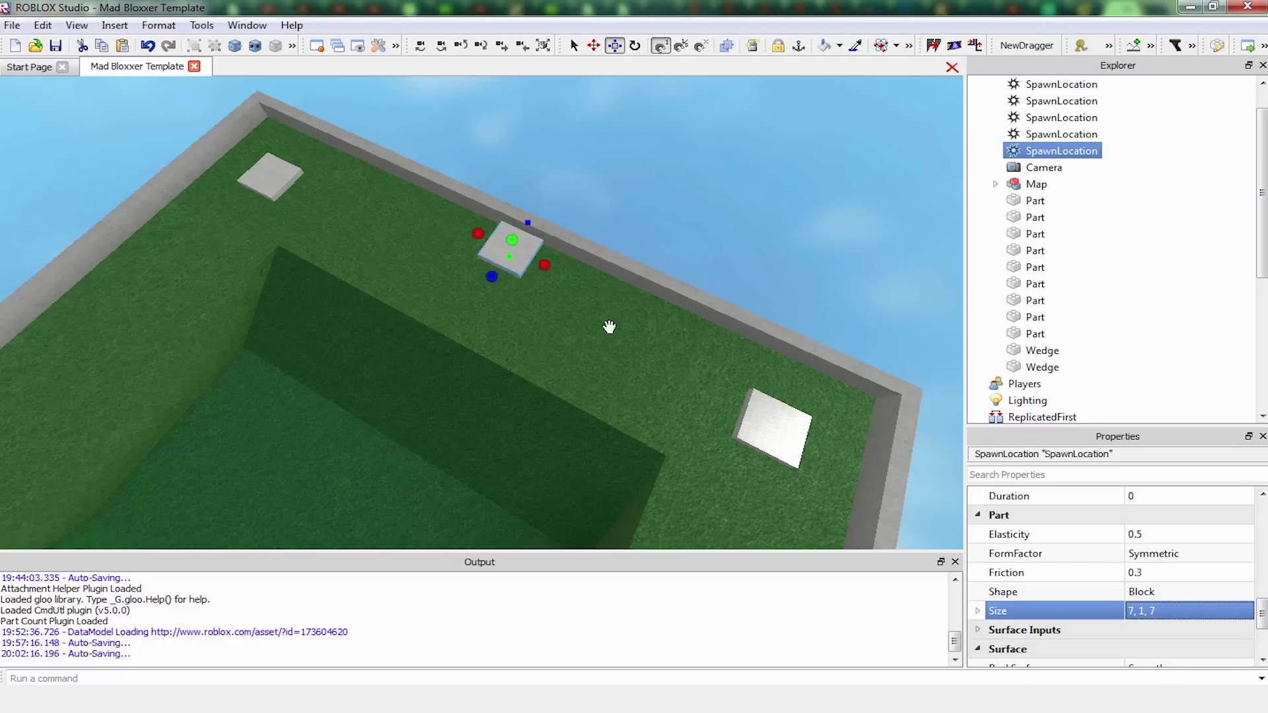
# Duplicate the centred plate, offset the copy one plate width from the wall and shift the spare plate to its pit side
pyautogui.moveTo(563, 220); pyautogui.dragTo(564, 223, button='right')
pyautogui.hotkey('ctrl', 'd')
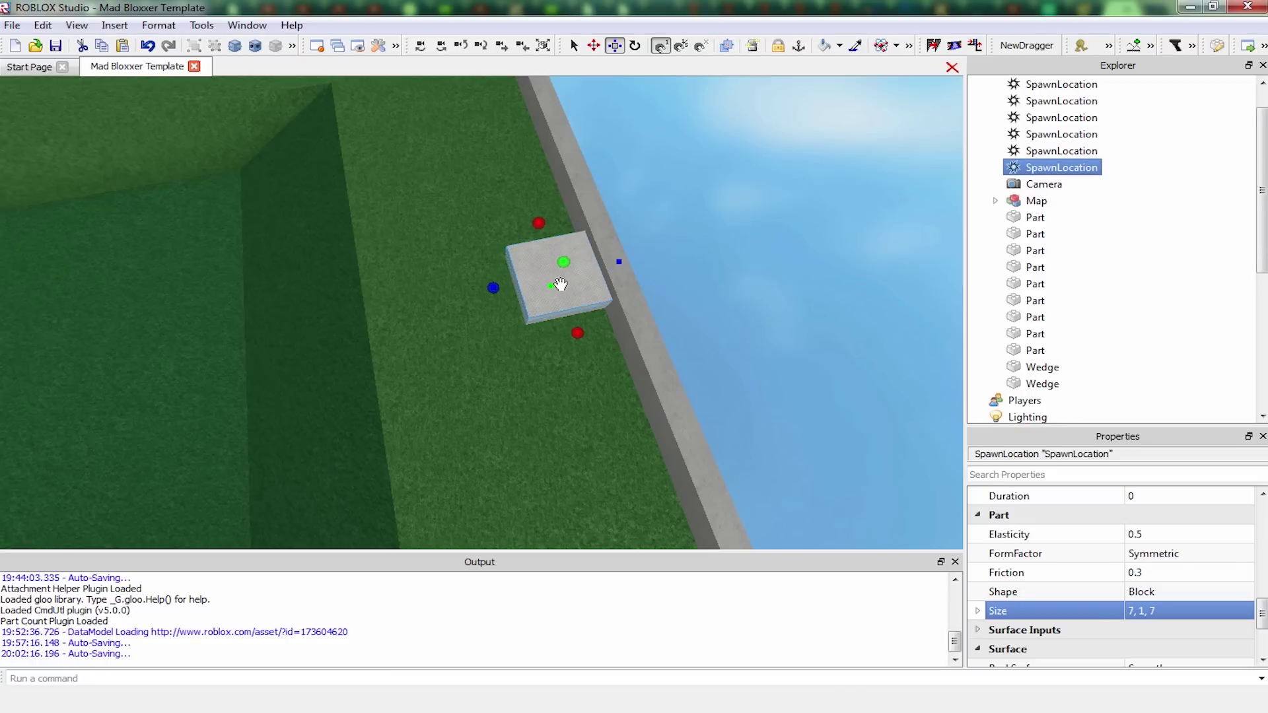
pyautogui.moveTo(582, 294); pyautogui.dragTo(497, 313)
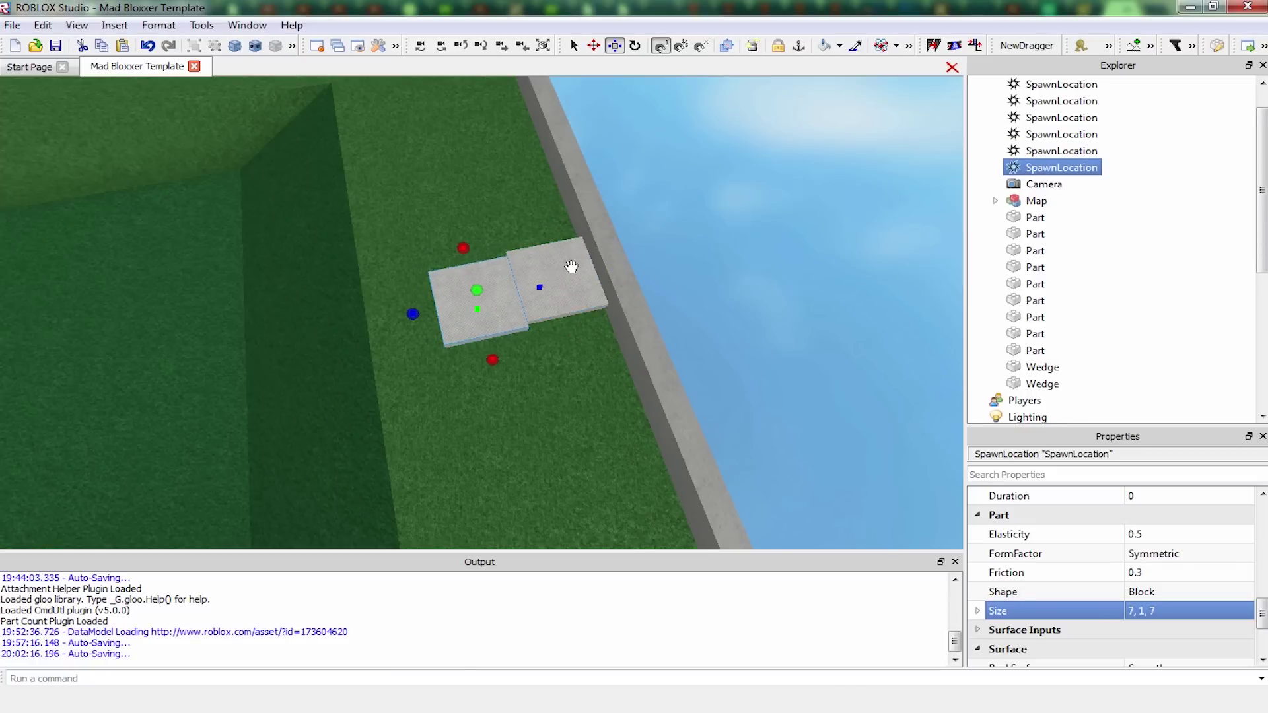
pyautogui.moveTo(571, 266); pyautogui.dragTo(408, 308)
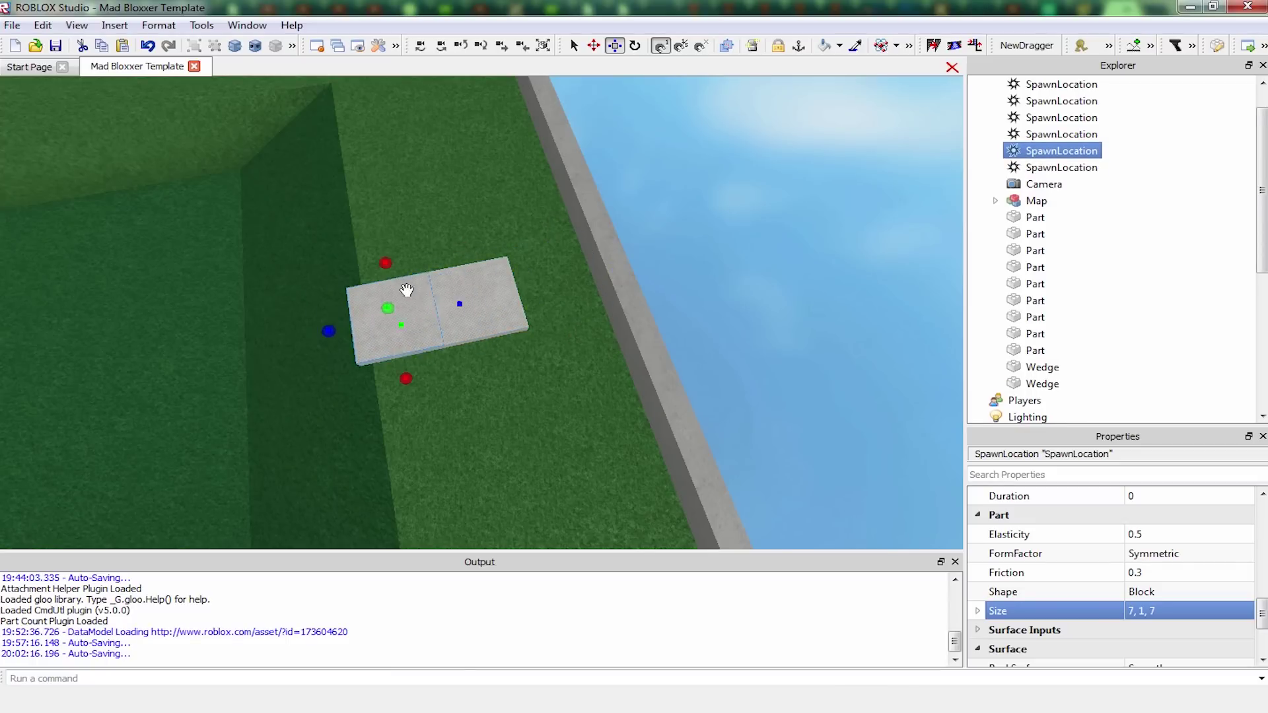
# Move the spare plate across the pit to the middle of the opposite side and duplicate it there
pyautogui.scroll(-5, 407, 291)
pyautogui.moveTo(575, 232); pyautogui.dragTo(635, 94, button='right')
pyautogui.click(594, 45)
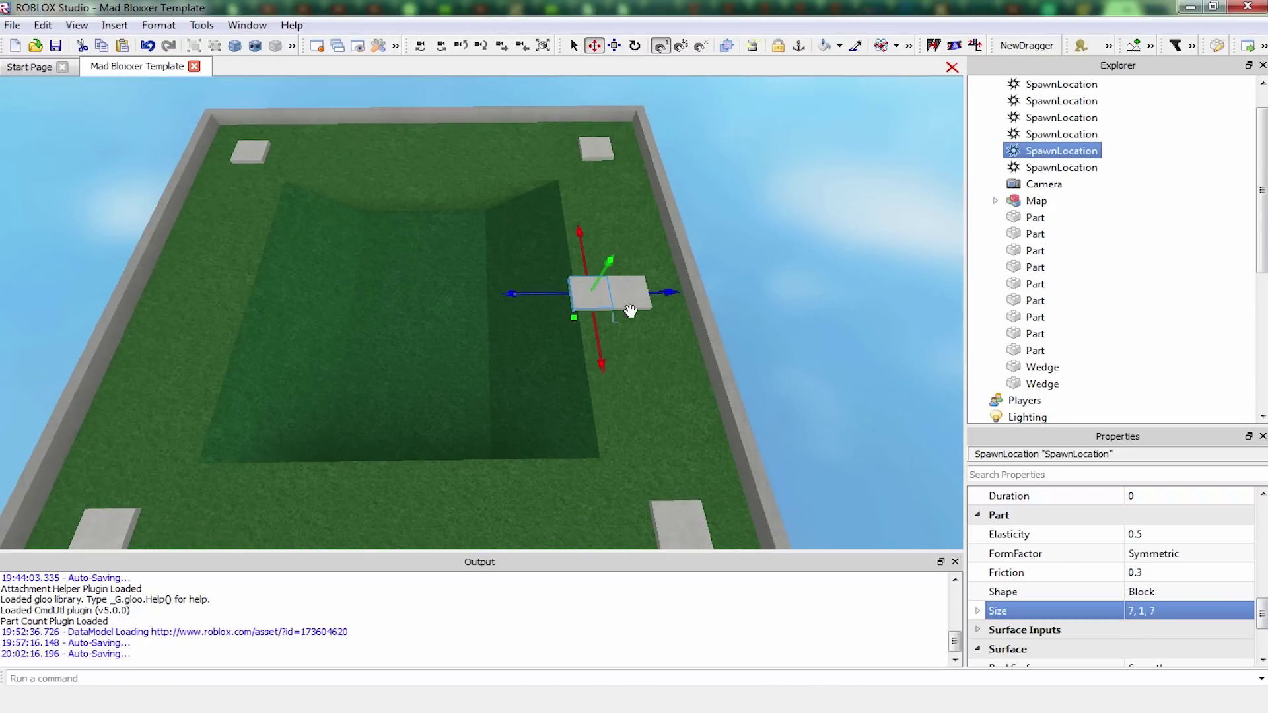
pyautogui.press('a')
pyautogui.moveTo(663, 295); pyautogui.dragTo(461, 379)
pyautogui.press('a')
pyautogui.press('w')
pyautogui.hotkey('ctrl', 'd')
# Move the spare plate over the pit to the midpoint between two corner plates on one of the sides lacking a middle plate
pyautogui.moveTo(461, 379); pyautogui.dragTo(462, 379, button='right')
pyautogui.moveTo(461, 379); pyautogui.dragTo(463, 380)
pyautogui.moveTo(461, 379); pyautogui.dragTo(463, 379, button='right')
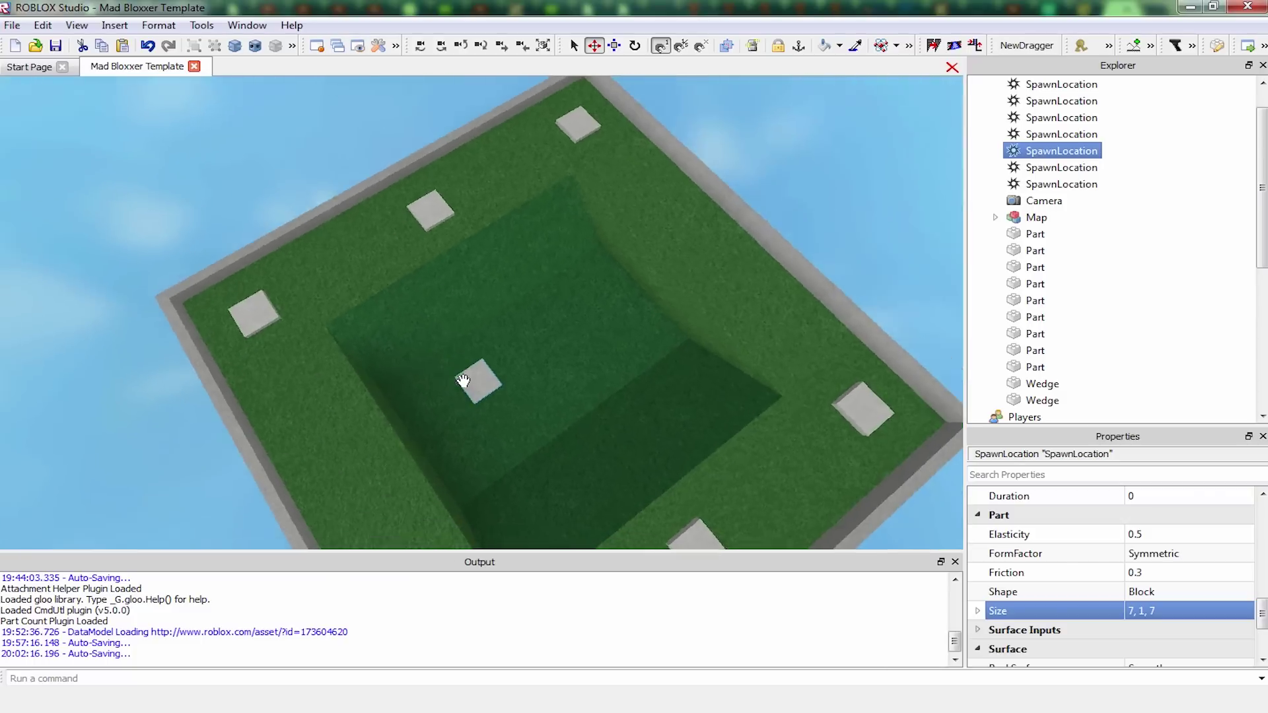
pyautogui.moveTo(462, 379); pyautogui.dragTo(464, 380)
pyautogui.moveTo(463, 379); pyautogui.dragTo(464, 380, button='right')
pyautogui.moveTo(465, 380); pyautogui.dragTo(465, 380)
pyautogui.moveTo(464, 379); pyautogui.dragTo(466, 380, button='right')
pyautogui.moveTo(466, 380); pyautogui.dragTo(465, 380)
pyautogui.moveTo(466, 381); pyautogui.dragTo(464, 380, button='right')
pyautogui.moveTo(464, 380); pyautogui.dragTo(464, 379)
pyautogui.moveTo(464, 380); pyautogui.dragTo(465, 380, button='right')
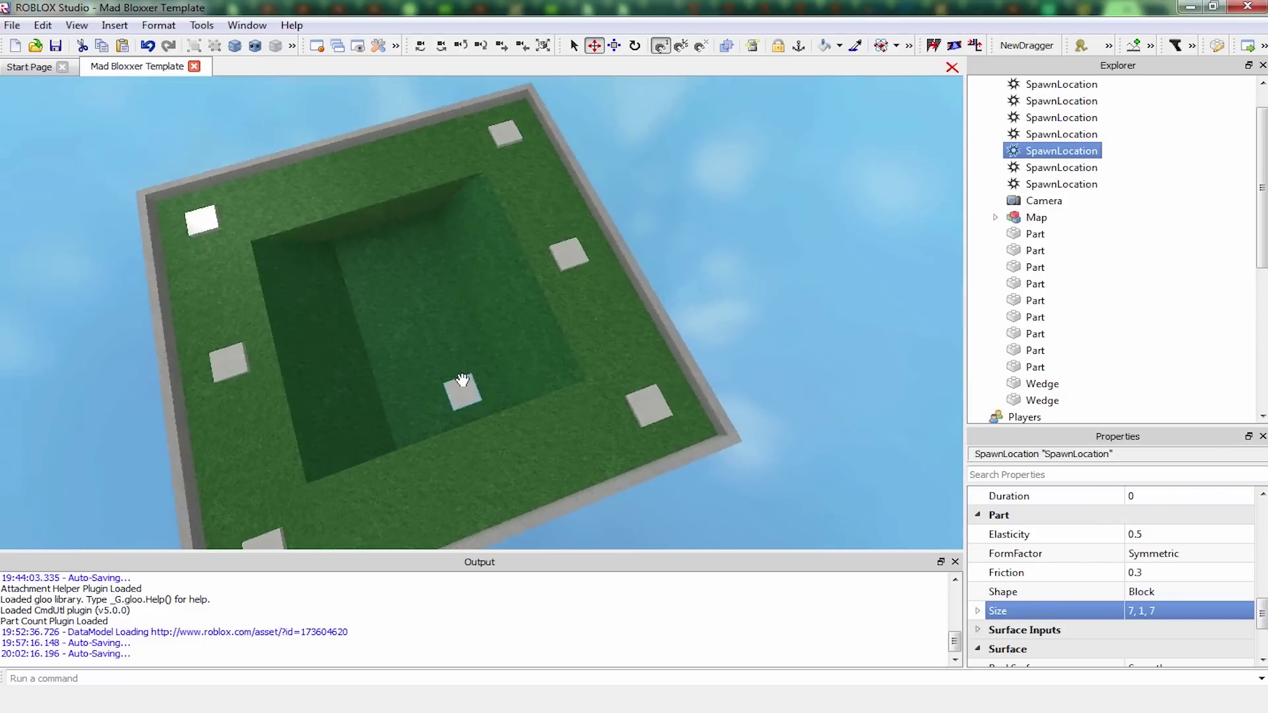
pyautogui.moveTo(465, 379); pyautogui.dragTo(463, 369)
pyautogui.moveTo(464, 379); pyautogui.dragTo(463, 368, button='right')
pyautogui.press('w')
pyautogui.moveTo(463, 368); pyautogui.dragTo(530, 300)
pyautogui.moveTo(529, 300); pyautogui.dragTo(530, 300, button='right')
pyautogui.press('s')
pyautogui.moveTo(530, 300); pyautogui.dragTo(531, 300)
pyautogui.moveTo(529, 300); pyautogui.dragTo(531, 299, button='right')
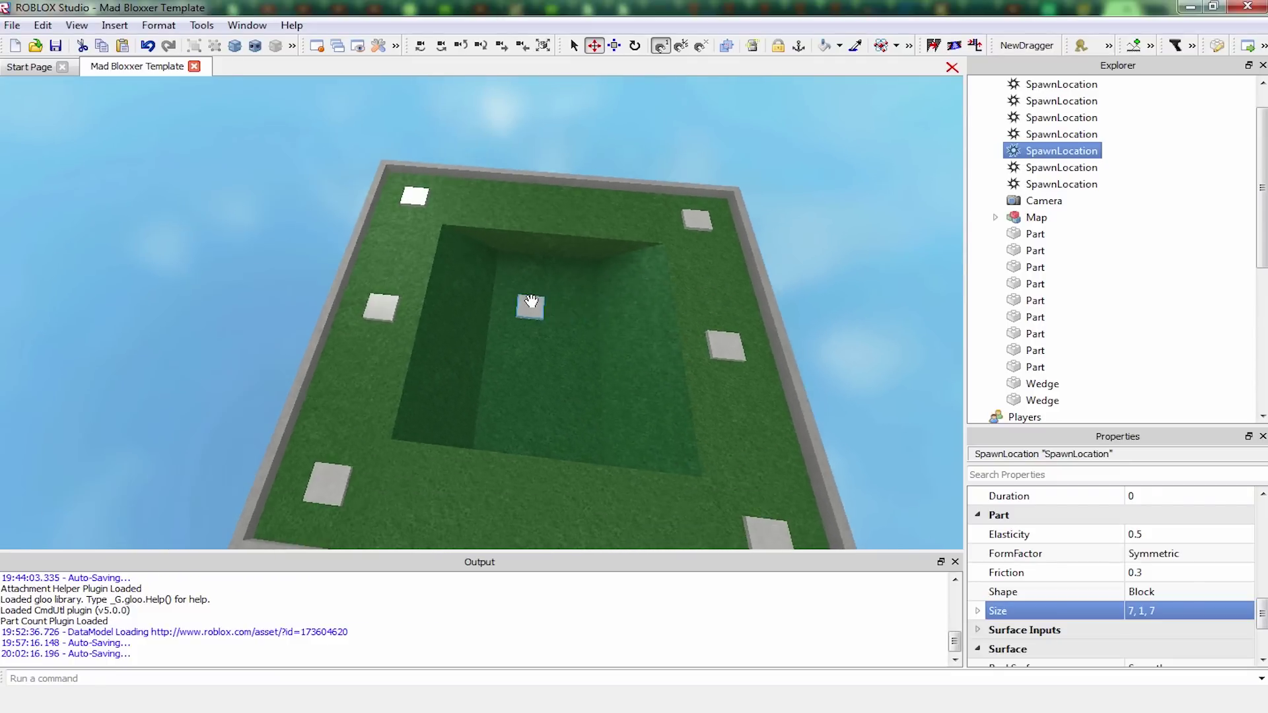
pyautogui.moveTo(531, 299); pyautogui.dragTo(540, 302)
pyautogui.moveTo(531, 300); pyautogui.dragTo(371, 288, button='right')
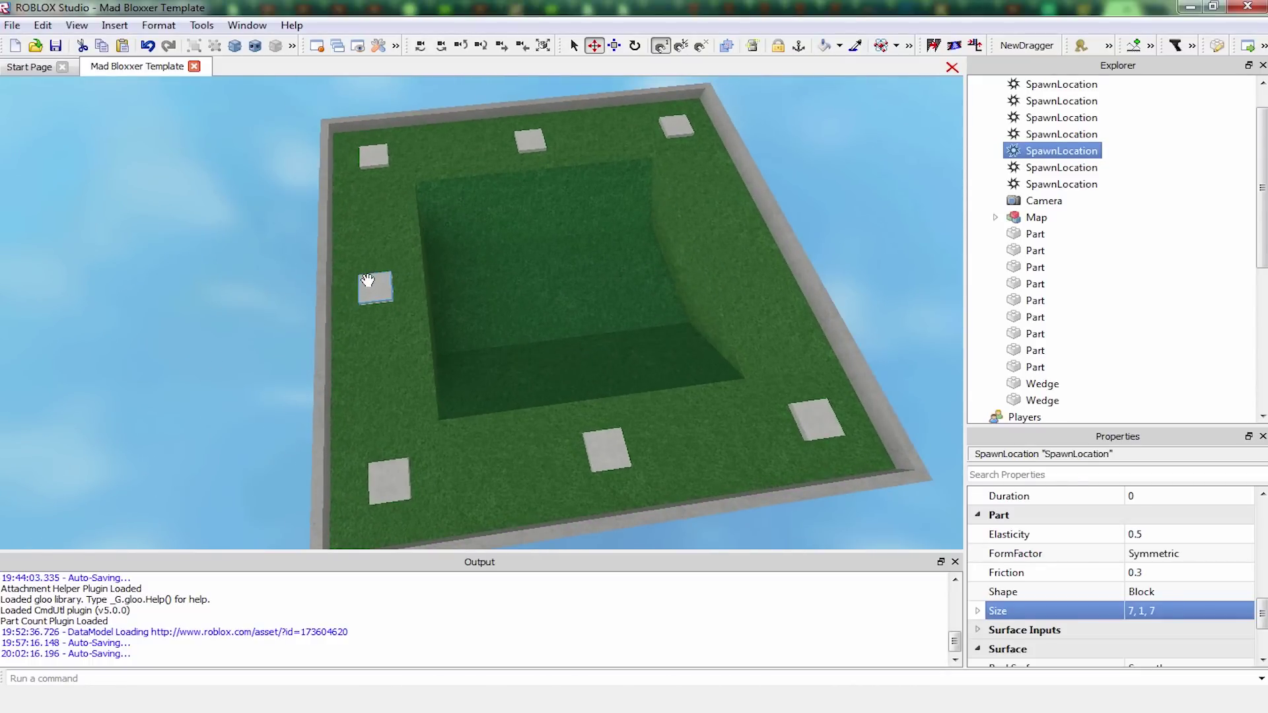
# Add an eighth spawn plate on the last open side of the lobby, centred between its two corner plates
pyautogui.moveTo(368, 281); pyautogui.dragTo(754, 247)
pyautogui.moveTo(753, 247); pyautogui.dragTo(748, 251, button='right')
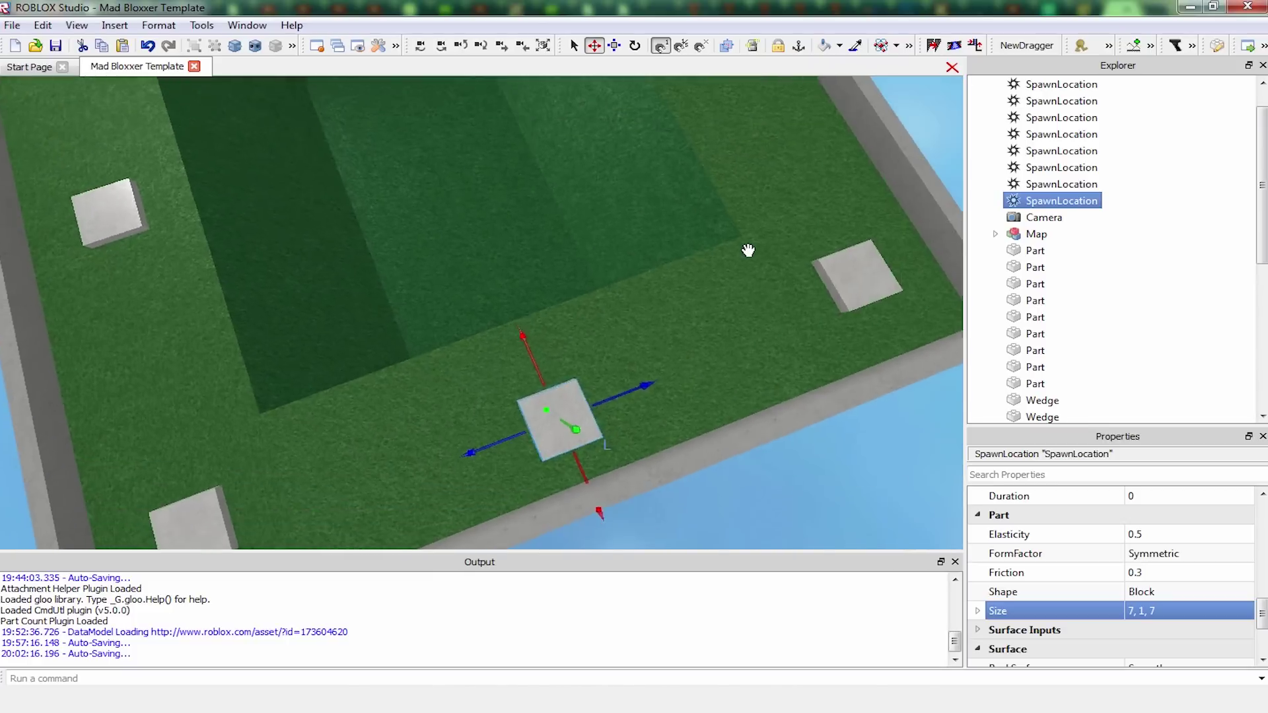
pyautogui.press('s')
pyautogui.moveTo(524, 399); pyautogui.dragTo(527, 385)
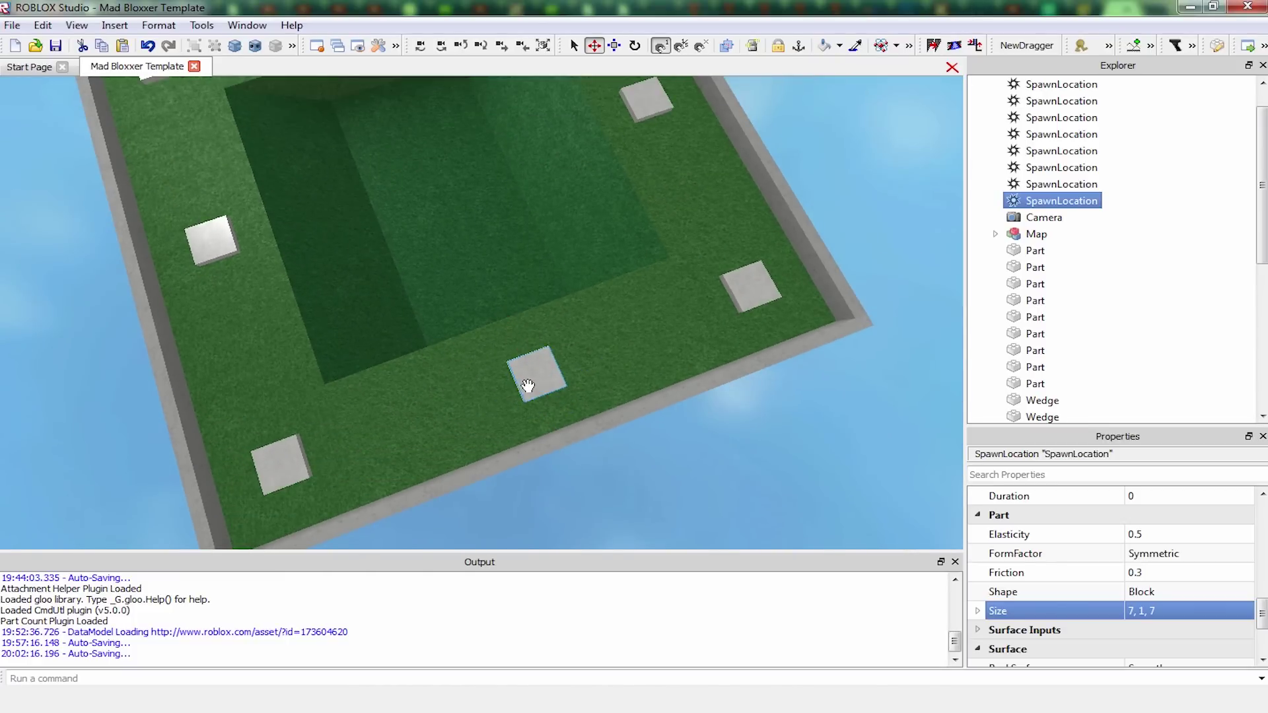
pyautogui.press('s')
pyautogui.moveTo(561, 337); pyautogui.dragTo(559, 331, button='right')
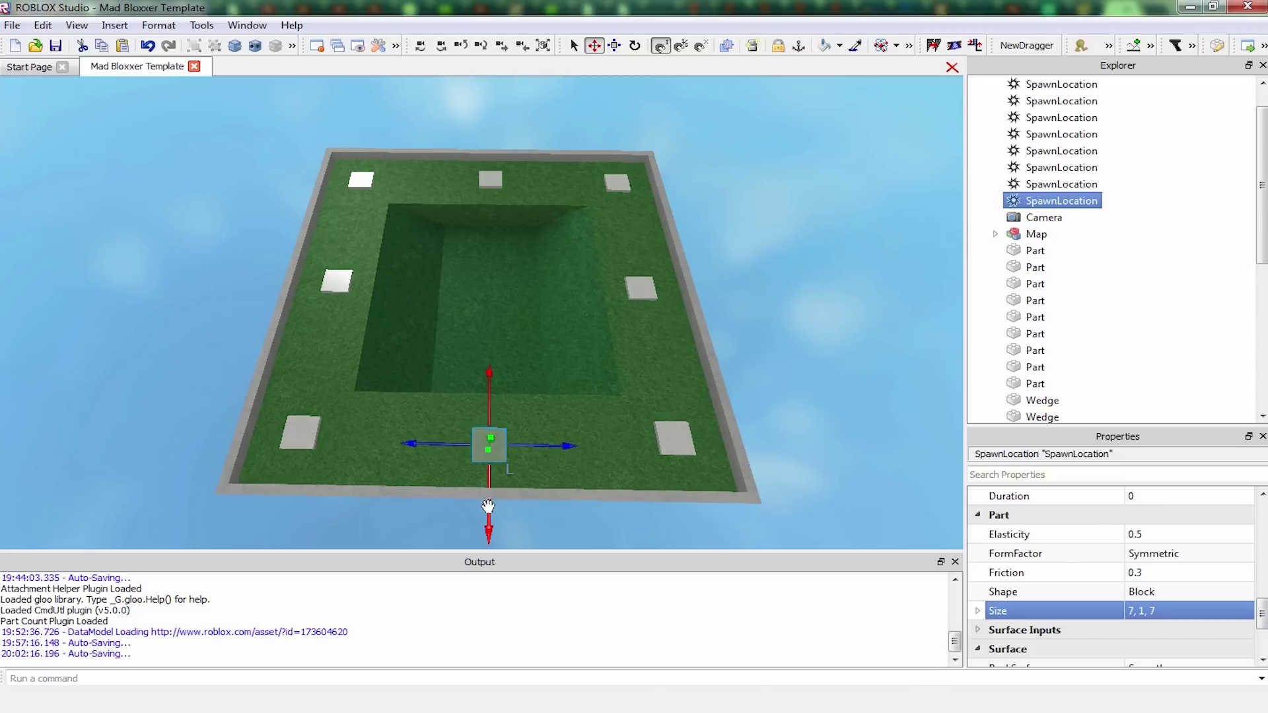
pyautogui.moveTo(488, 506); pyautogui.dragTo(486, 502)
# Select all eight spawn plates and lower them together slightly into the grass with the finer move increment
pyautogui.keyDown('shift'); pyautogui.click(303, 434); pyautogui.keyUp('shift')
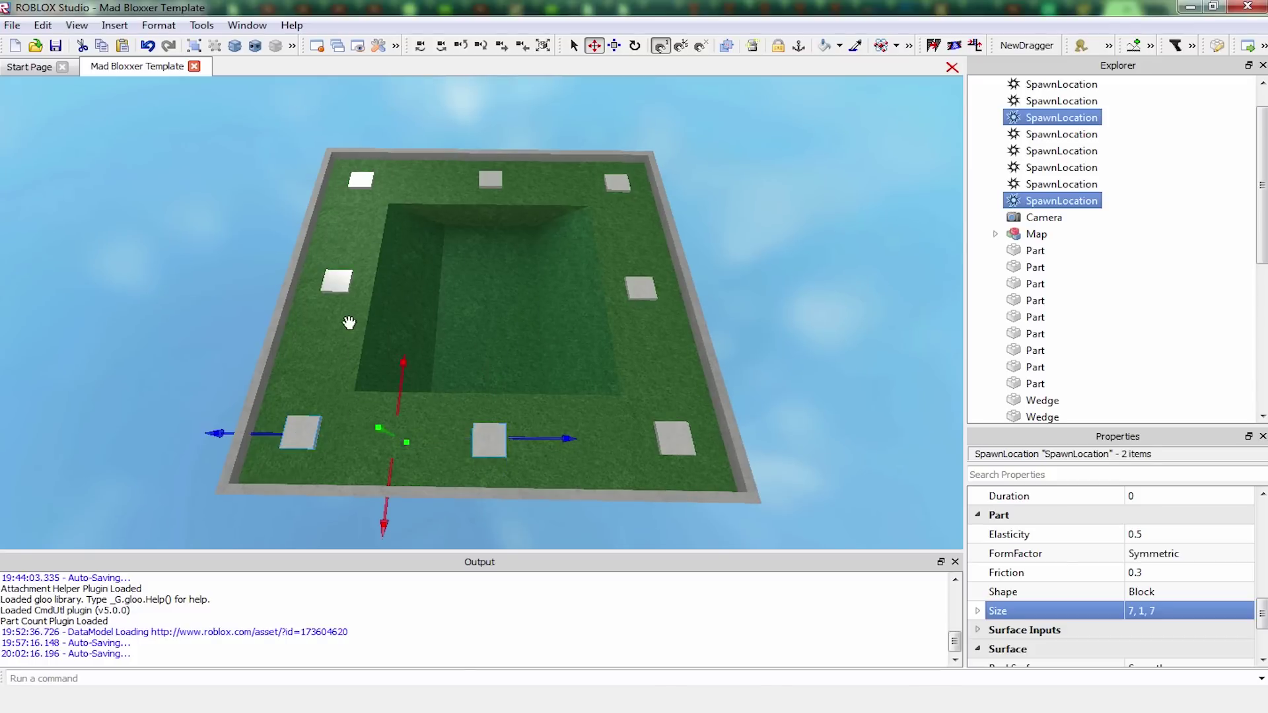
pyautogui.keyDown('shift'); pyautogui.click(343, 289); pyautogui.keyUp('shift')
pyautogui.keyDown('shift'); pyautogui.click(369, 180); pyautogui.keyUp('shift')
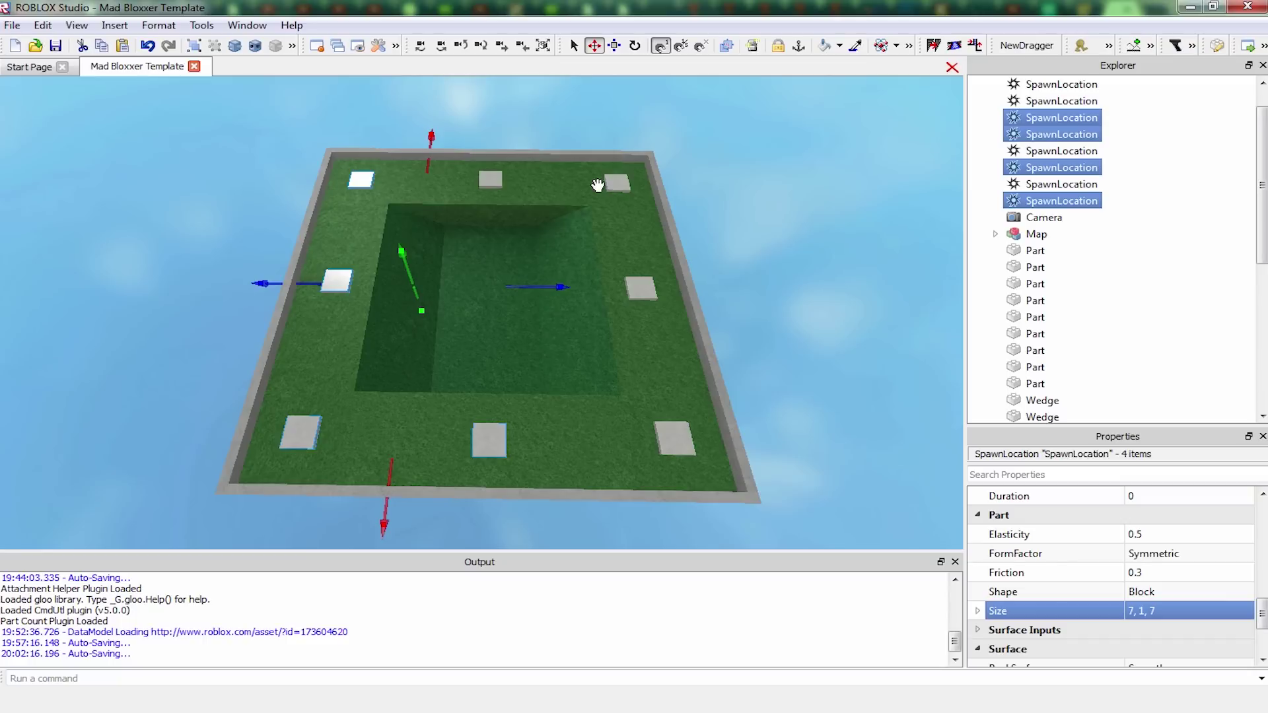
pyautogui.keyDown('shift'); pyautogui.click(496, 181); pyautogui.keyUp('shift')
pyautogui.keyDown('shift'); pyautogui.click(617, 183); pyautogui.keyUp('shift')
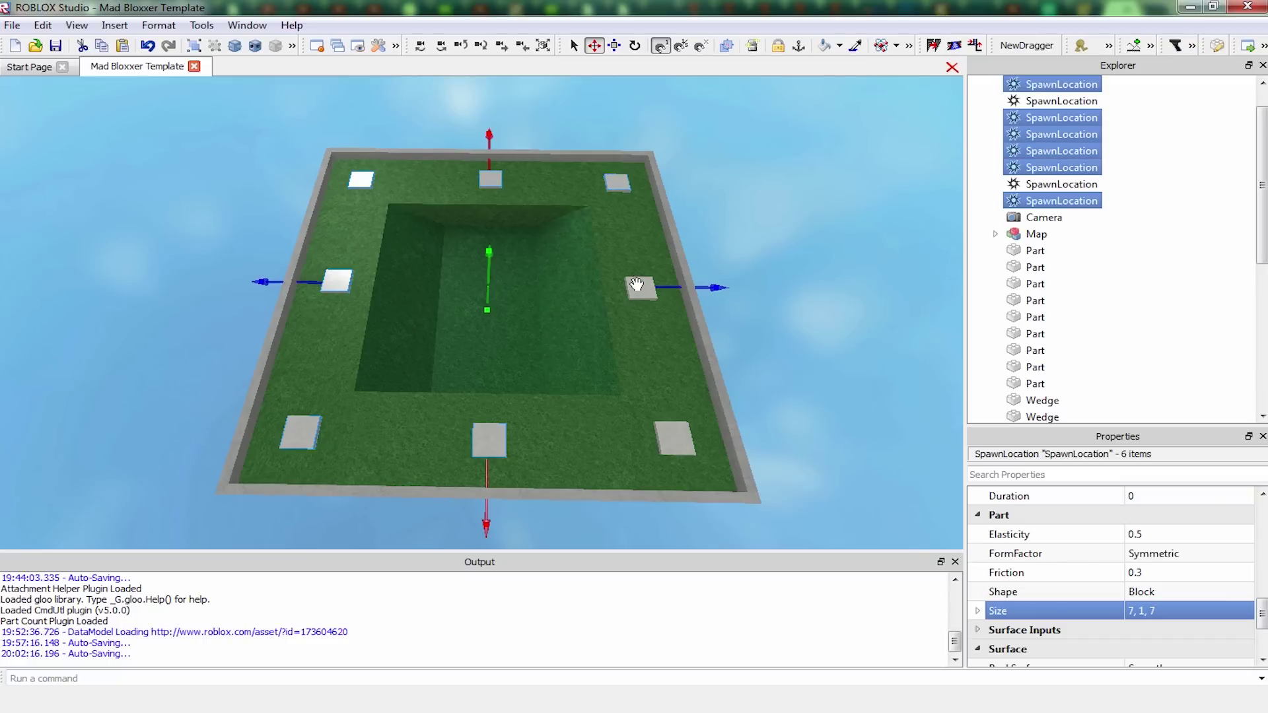
pyautogui.keyDown('shift'); pyautogui.click(638, 287); pyautogui.keyUp('shift')
pyautogui.keyDown('shift'); pyautogui.click(670, 437); pyautogui.keyUp('shift')
pyautogui.scroll(5, 660, 352)
pyautogui.moveTo(659, 352); pyautogui.dragTo(666, 64, button='right')
pyautogui.scroll(5, 662, 152)
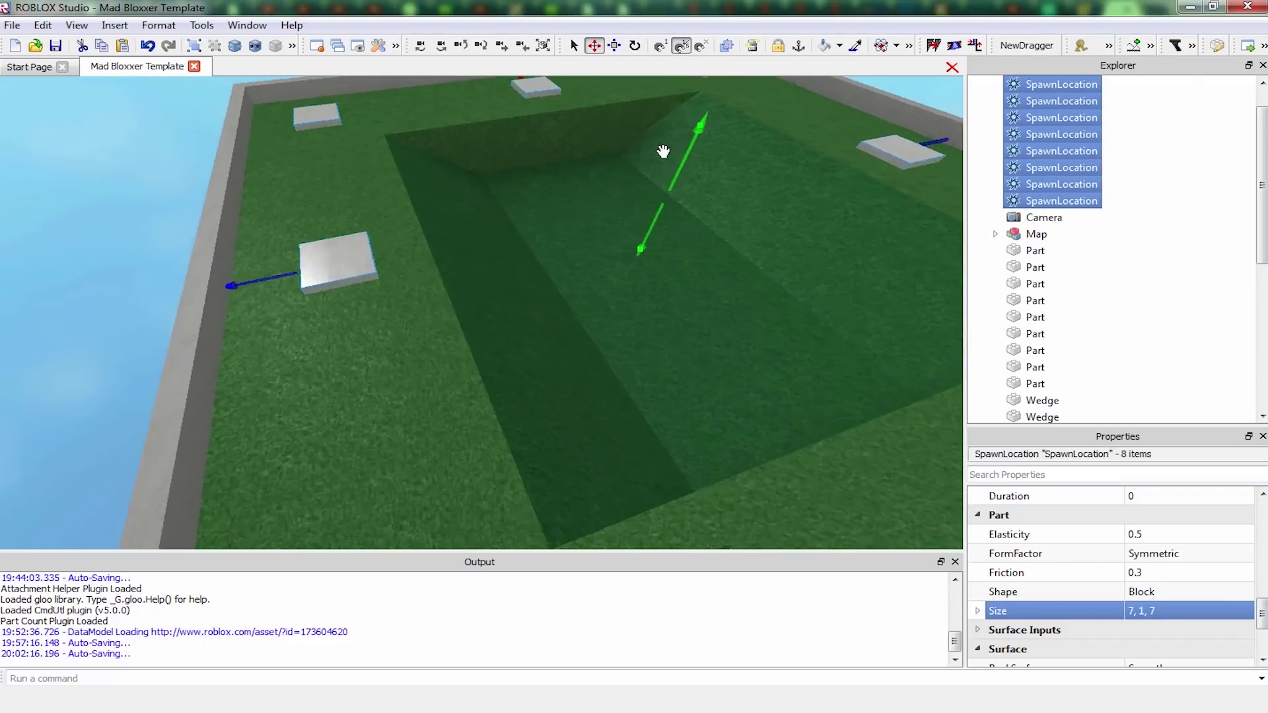
pyautogui.moveTo(662, 152); pyautogui.dragTo(711, 251, button='right')
pyautogui.moveTo(704, 258); pyautogui.dragTo(703, 268)
pyautogui.scroll(-5, 700, 266)
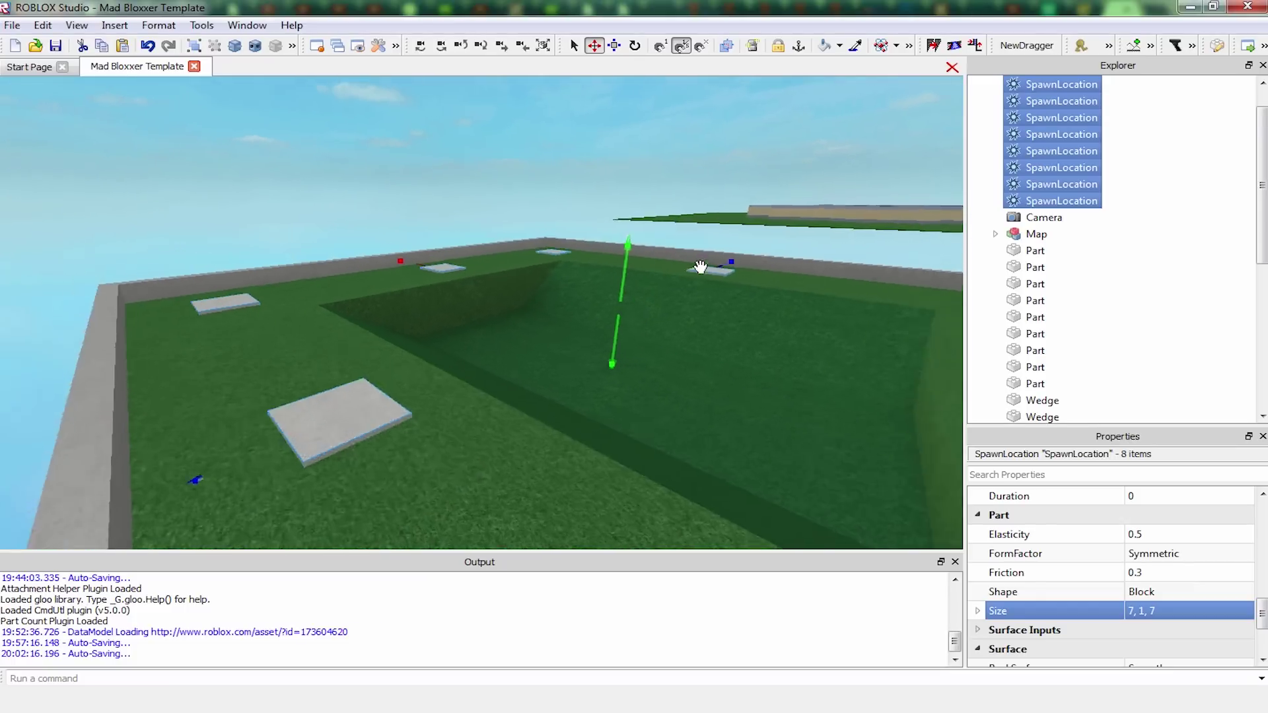
# Deselect the spawn plates and inspect the lobby's pit, walls and pad placement from several sides
pyautogui.click(640, 193)
pyautogui.scroll(-6, 640, 192)
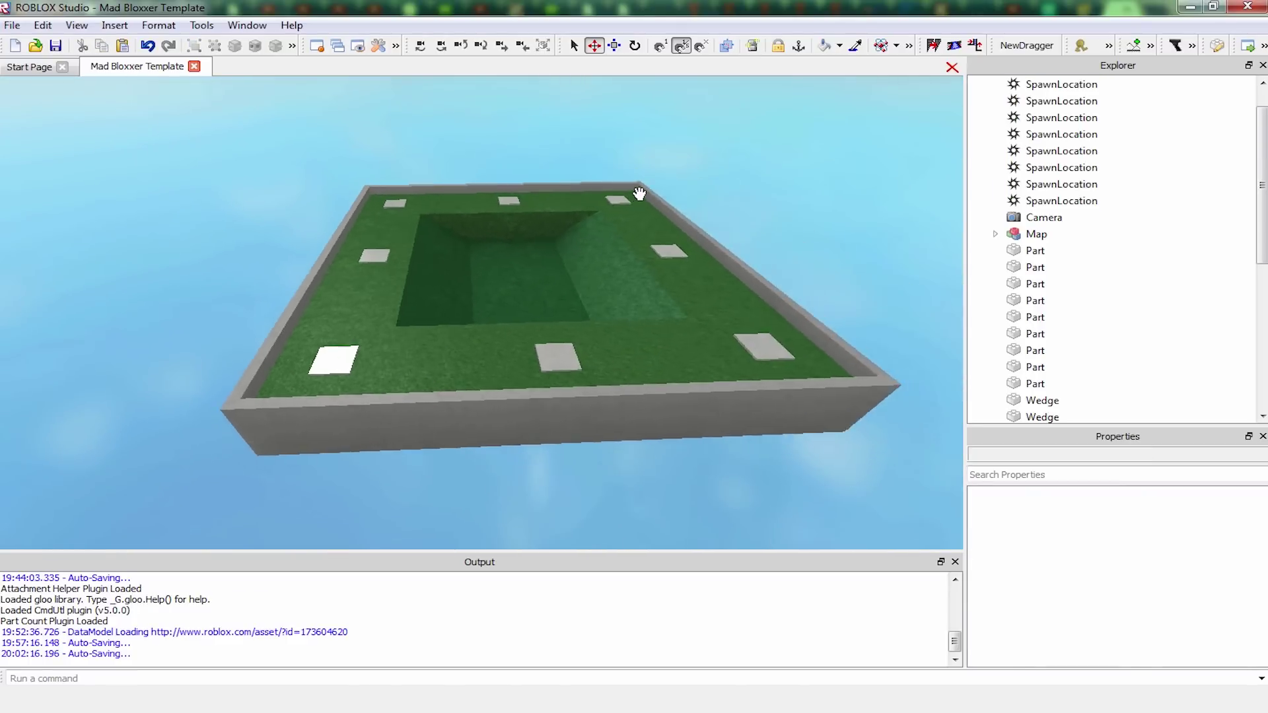
pyautogui.scroll(8, 641, 193)
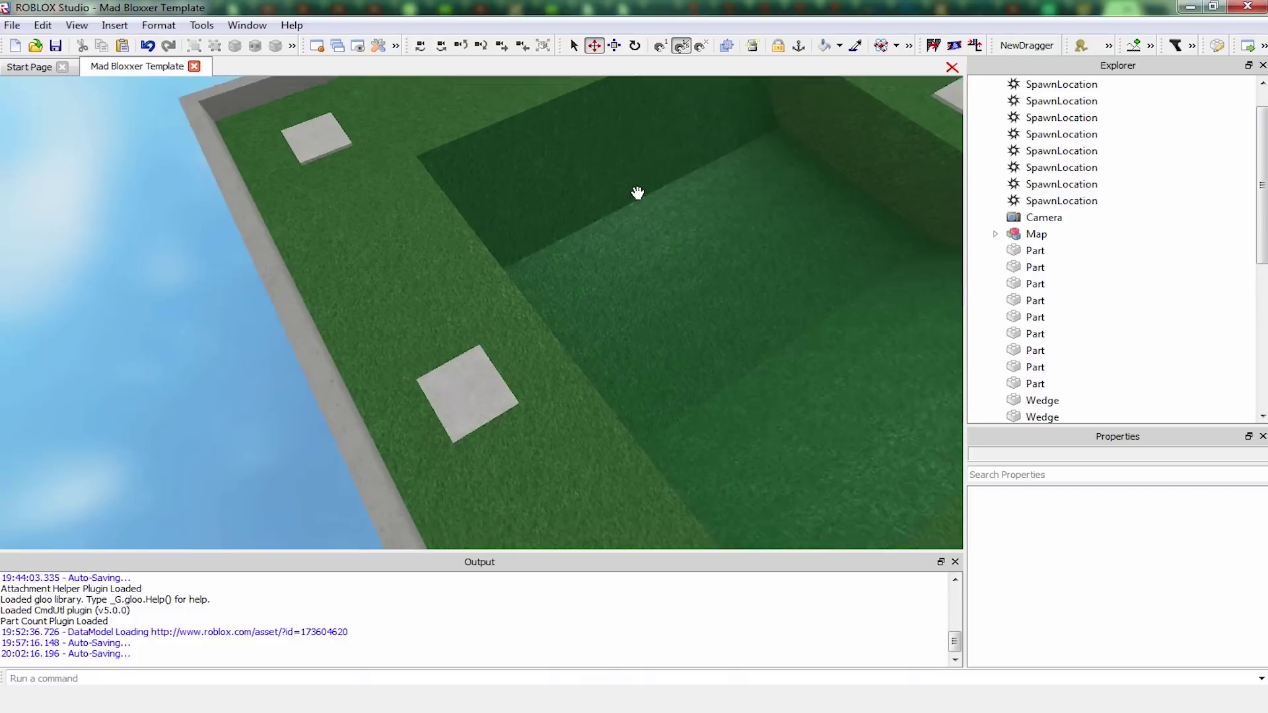
pyautogui.scroll(-2, 640, 193)
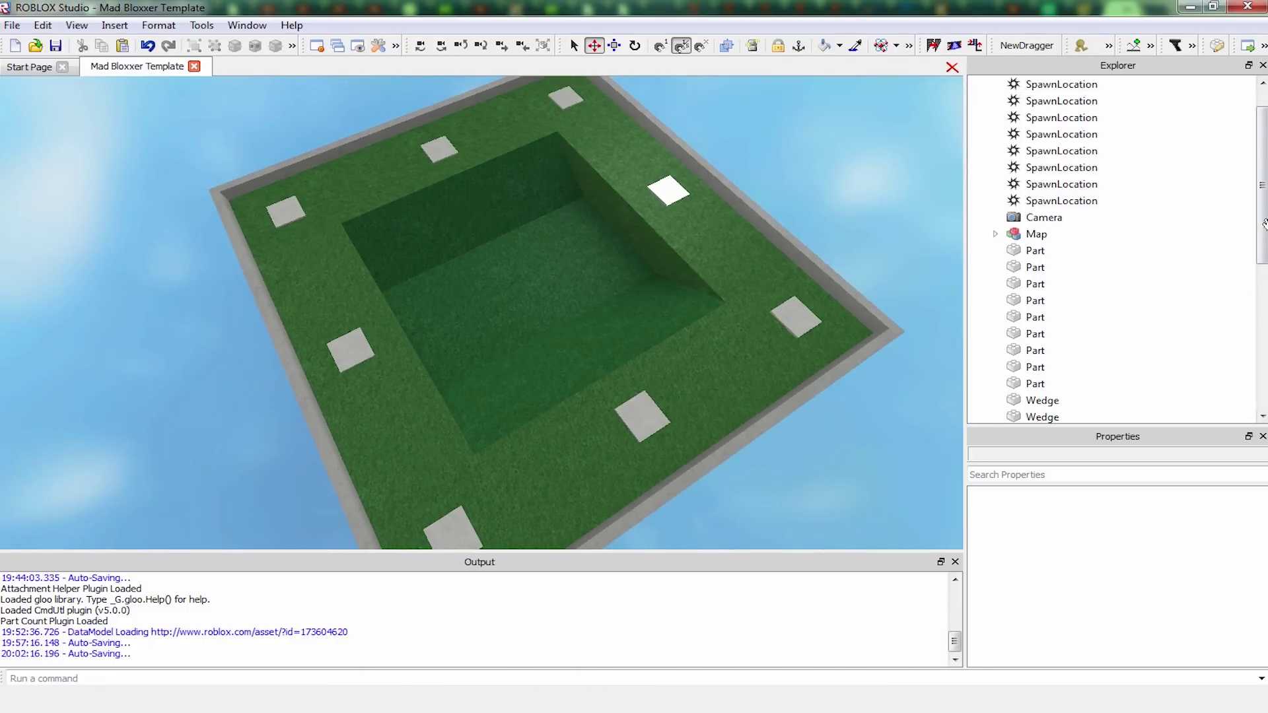
pyautogui.moveTo(1261, 259); pyautogui.dragTo(1182, 412)
pyautogui.moveTo(822, 141); pyautogui.dragTo(823, 142, button='right')
pyautogui.scroll(4, 822, 142)
pyautogui.scroll(-10, 822, 142)
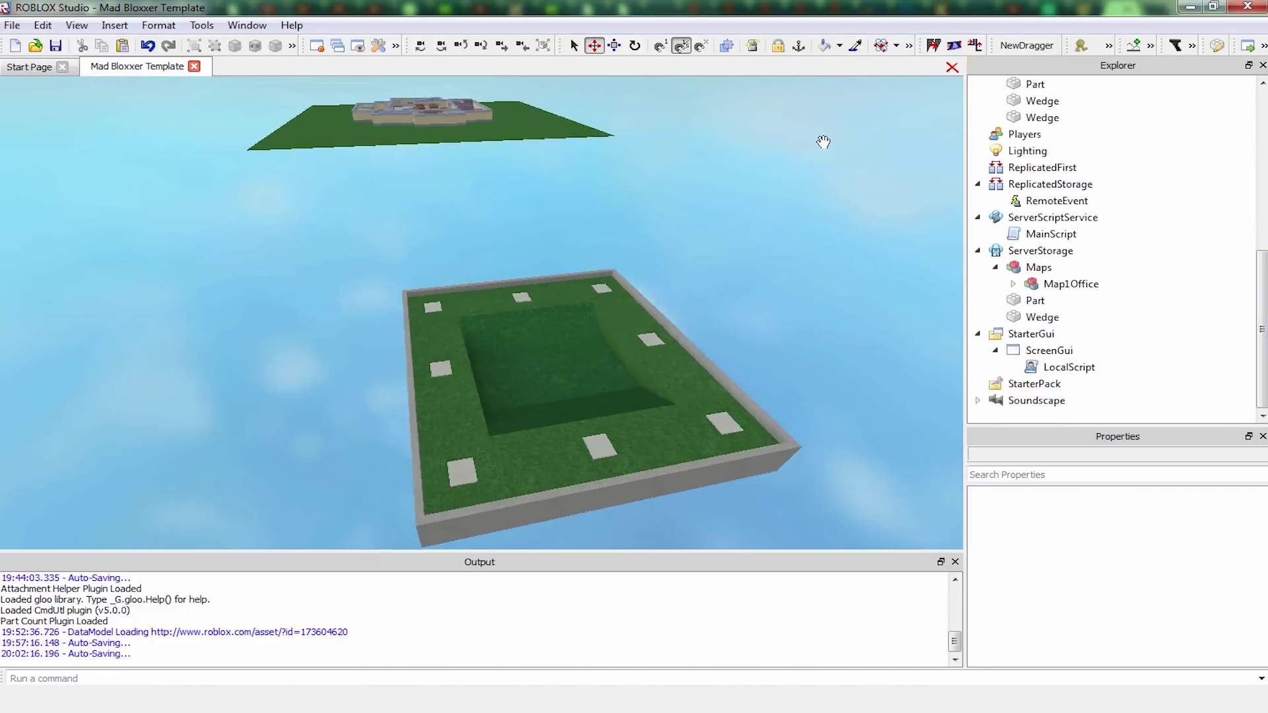
# Start a solo play test and walk the character from its spawn pad along the grass beside the pit
pyautogui.click(202, 25)
pyautogui.moveTo(277, 70)
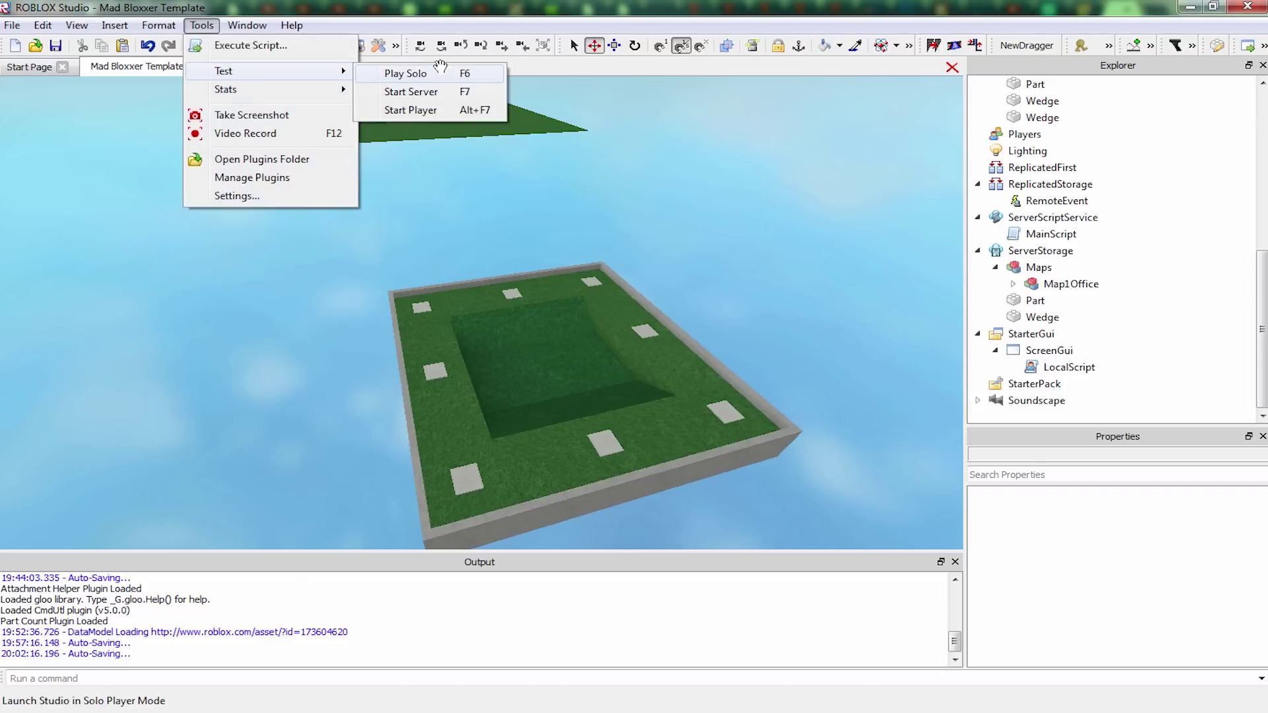
pyautogui.click(441, 72)
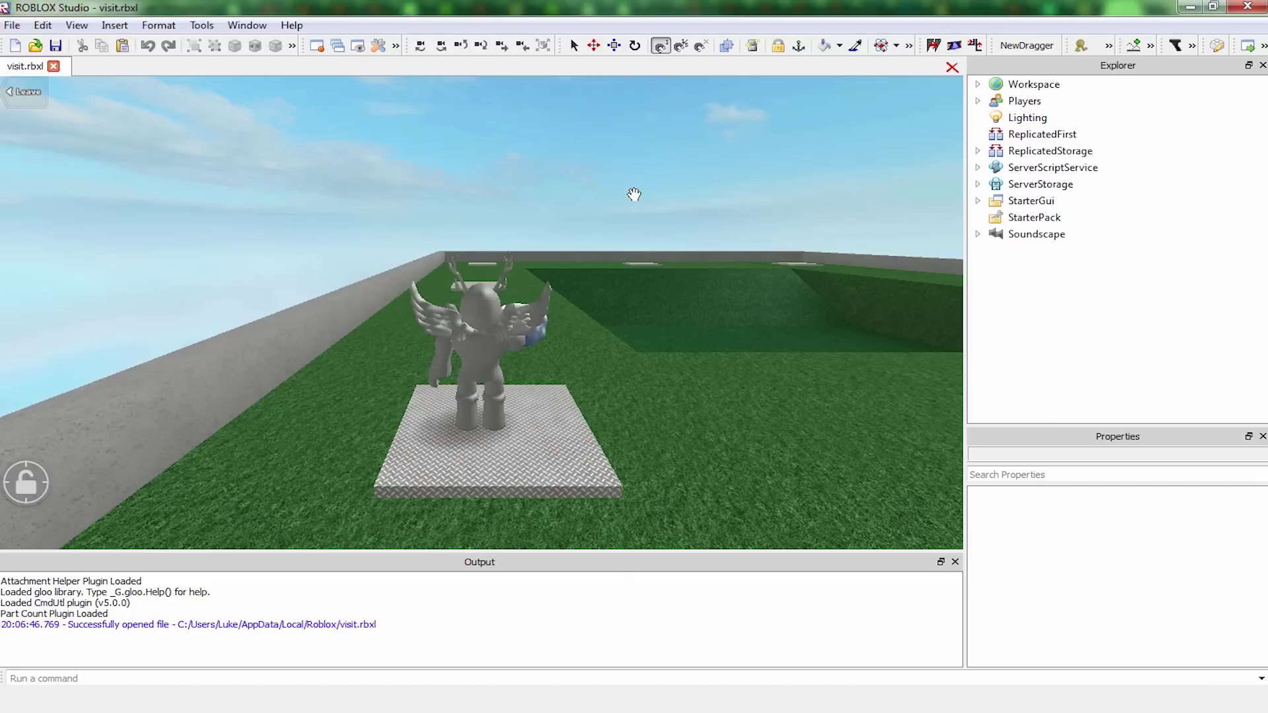
pyautogui.moveTo(634, 194); pyautogui.dragTo(627, 195, button='right')
pyautogui.press('w')
pyautogui.scroll(-5, 634, 196)
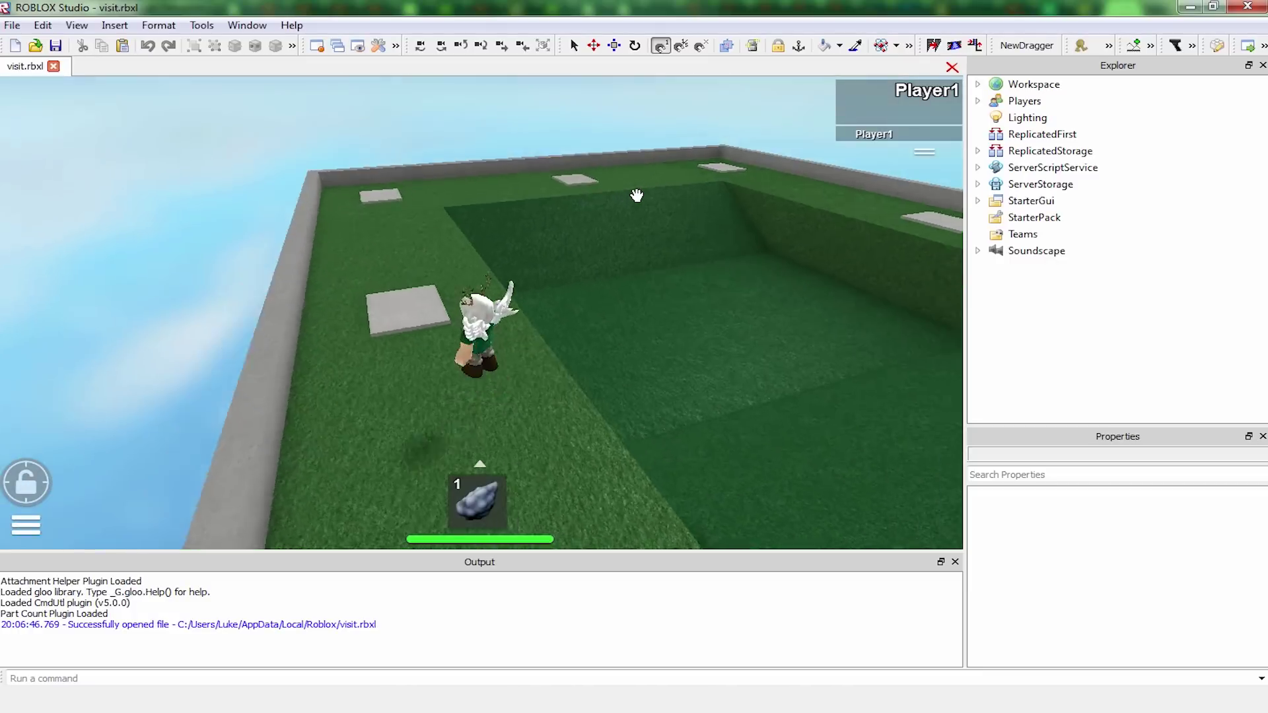
# Run the character through the lobby pit and back up onto the grass to test the floor and slopes
pyautogui.moveTo(635, 195); pyautogui.dragTo(634, 194, button='right')
pyautogui.scroll(-3, 634, 194)
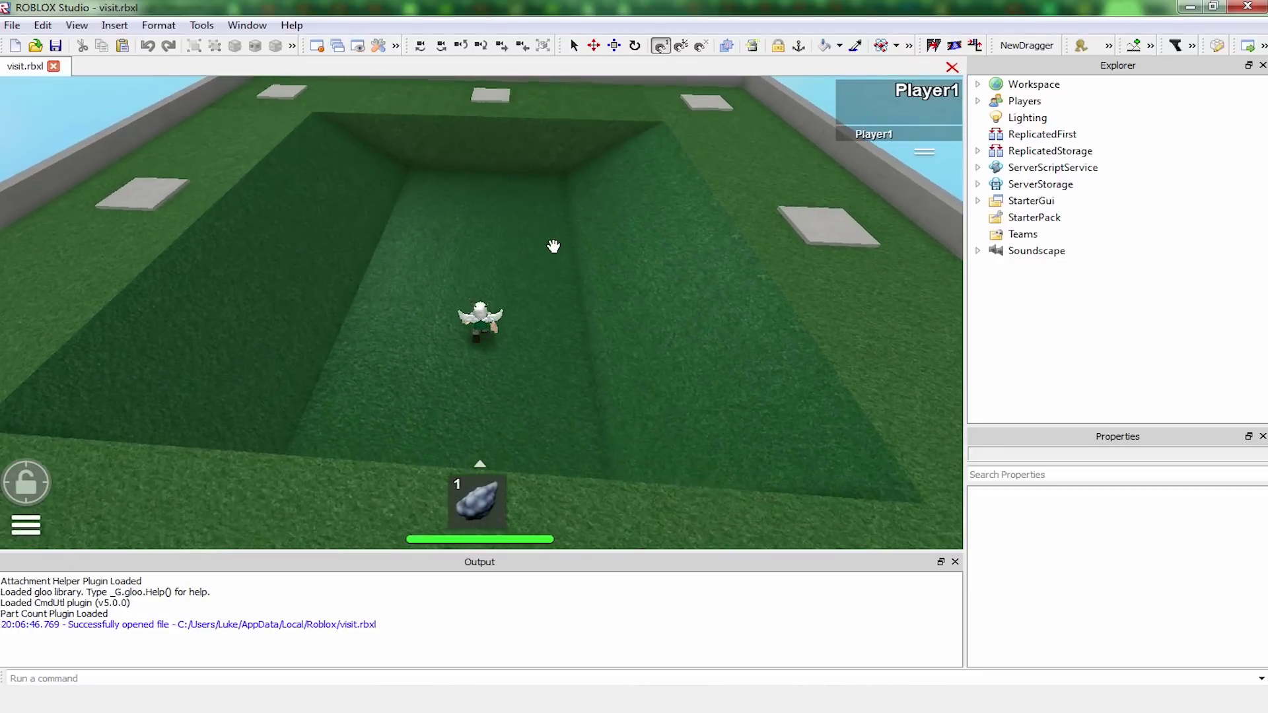
pyautogui.press('w')
pyautogui.moveTo(544, 221); pyautogui.dragTo(536, 219, button='right')
pyautogui.press('d')
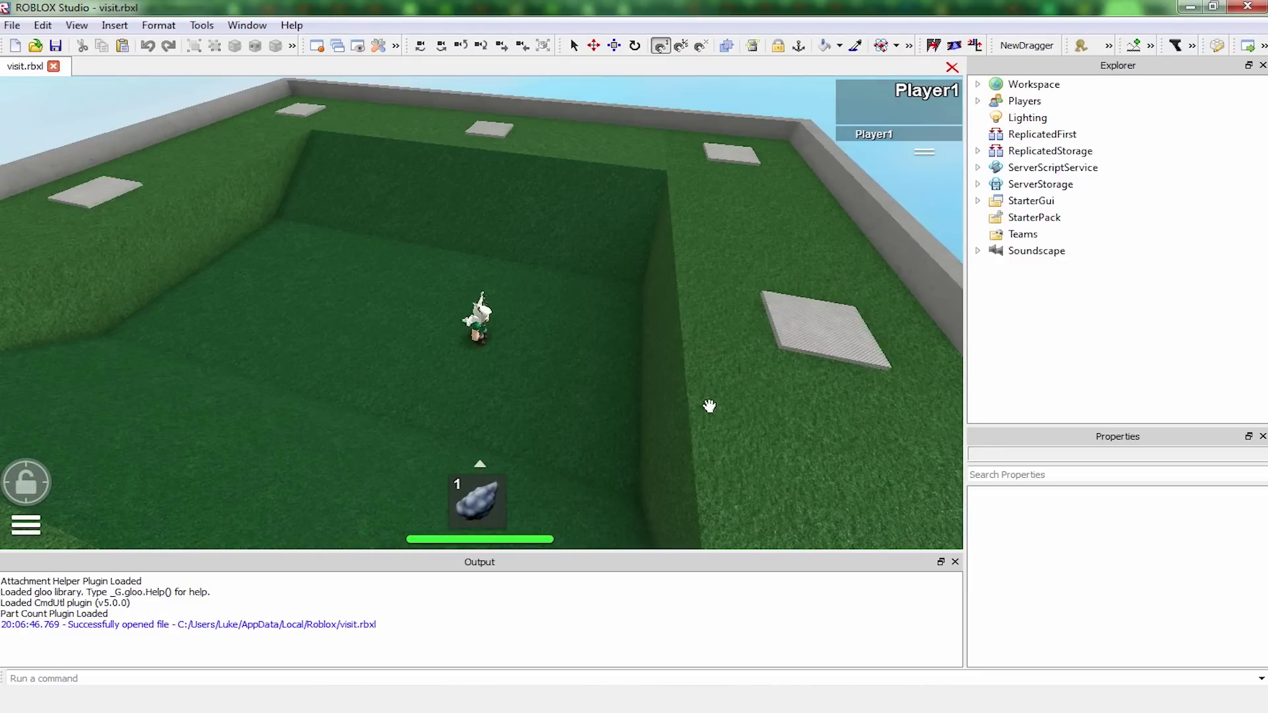
pyautogui.moveTo(709, 405); pyautogui.dragTo(621, 246, button='right')
pyautogui.press('w')
pyautogui.scroll(4, 623, 246)
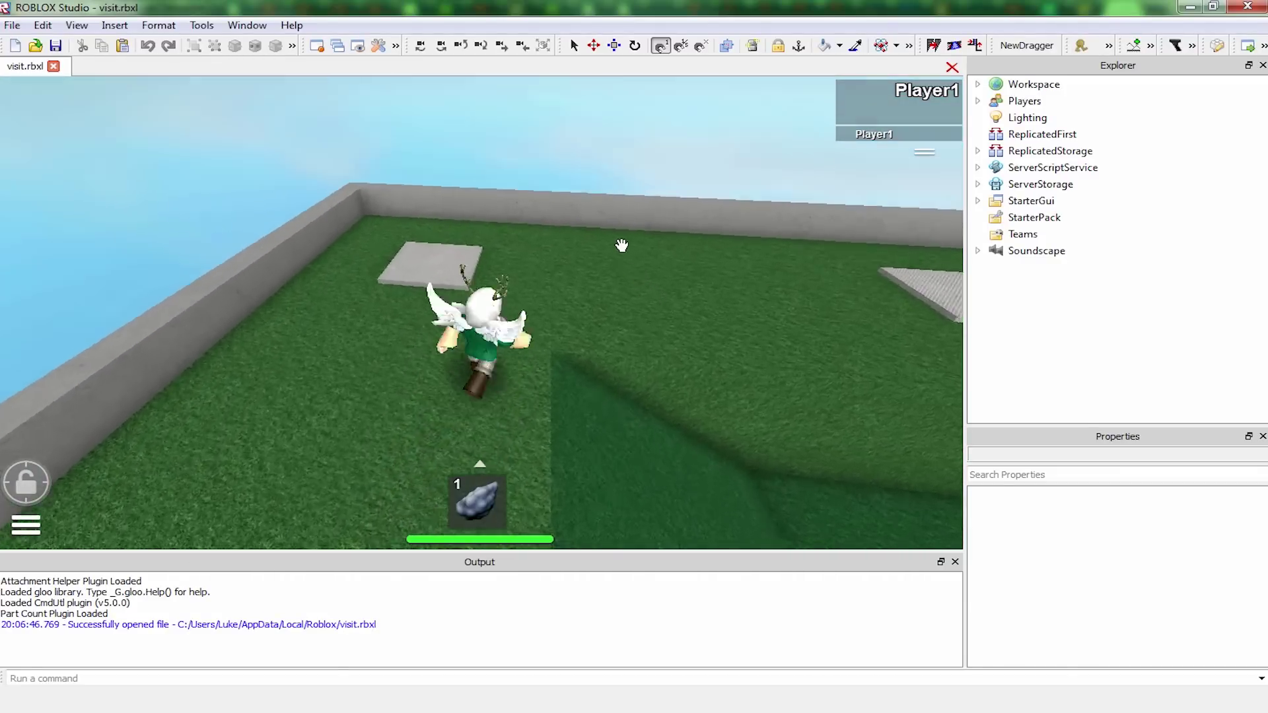
# View the lobby and the office map together from far out in the play test, then end the test
pyautogui.scroll(-15, 623, 245)
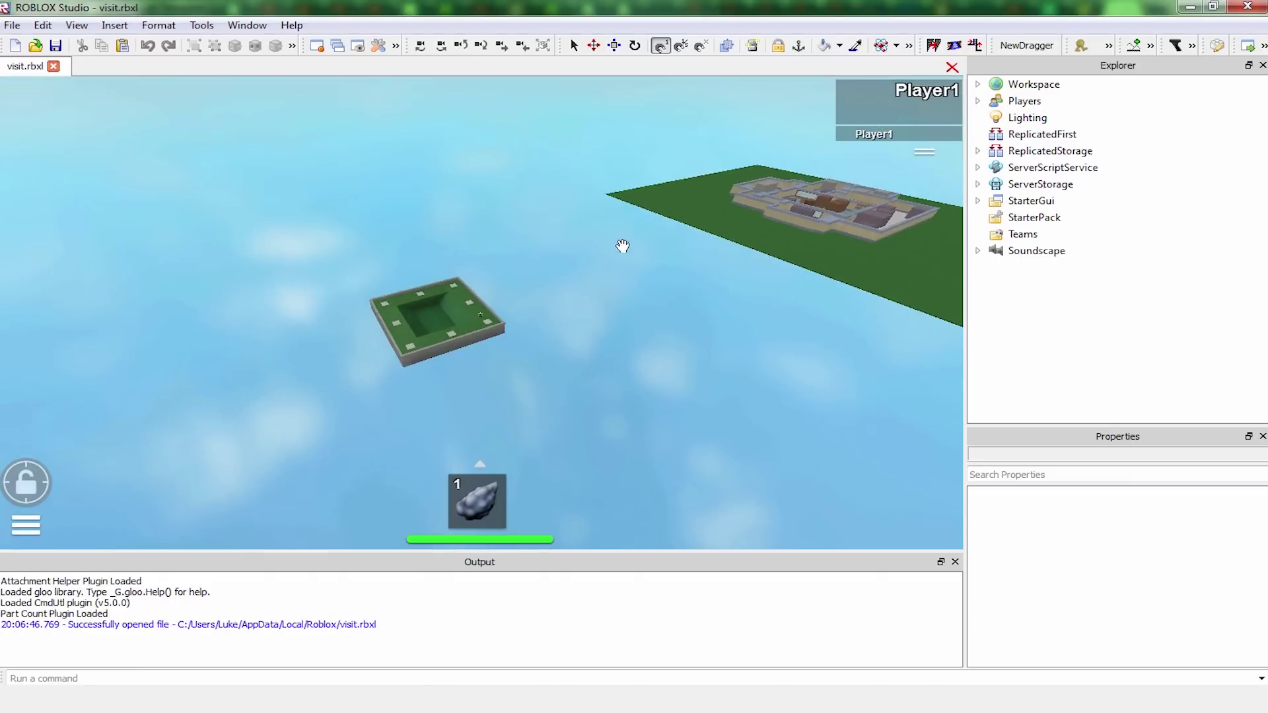
pyautogui.moveTo(621, 255); pyautogui.dragTo(744, 211, button='right')
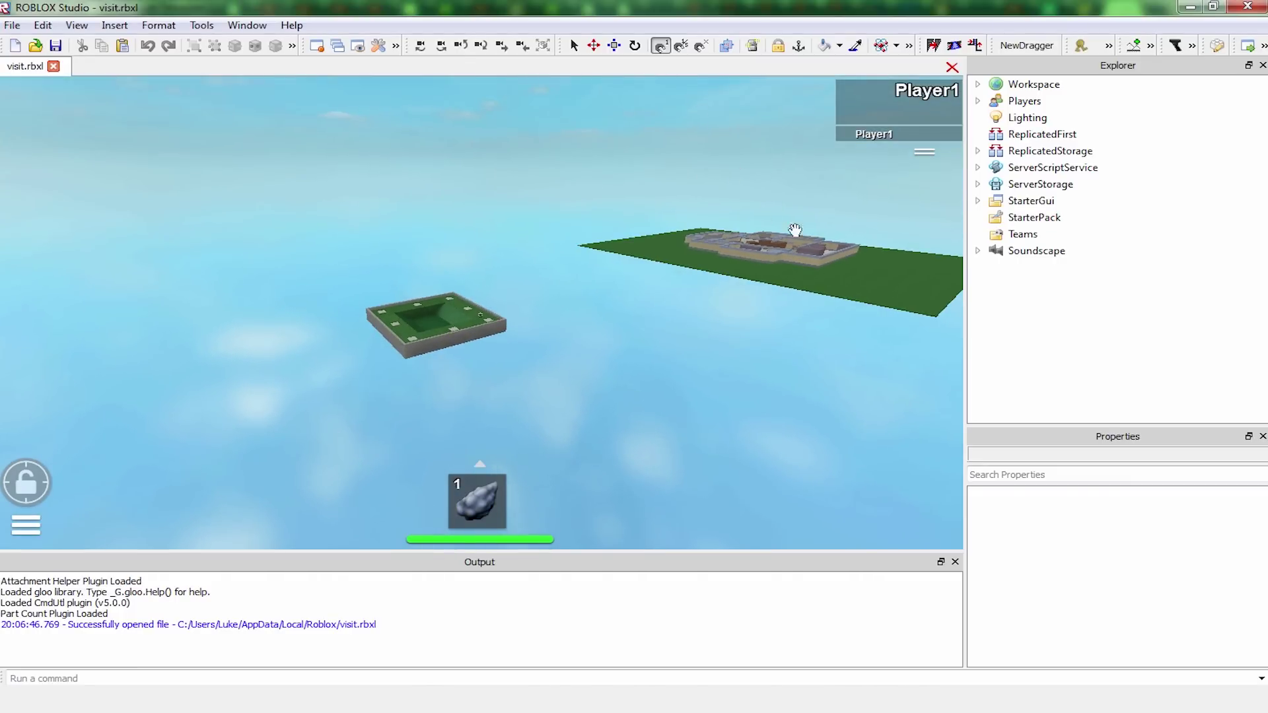
pyautogui.scroll(12, 751, 212)
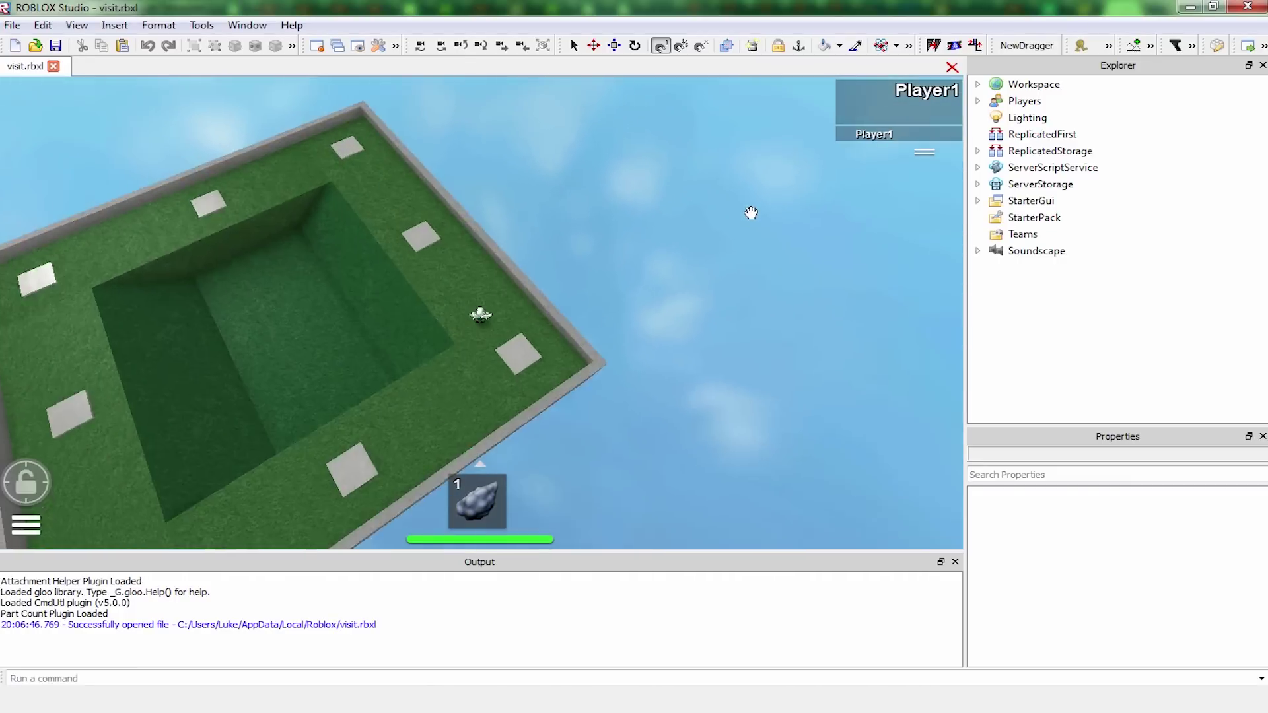
pyautogui.press('w')
pyautogui.moveTo(752, 211); pyautogui.dragTo(751, 212, button='right')
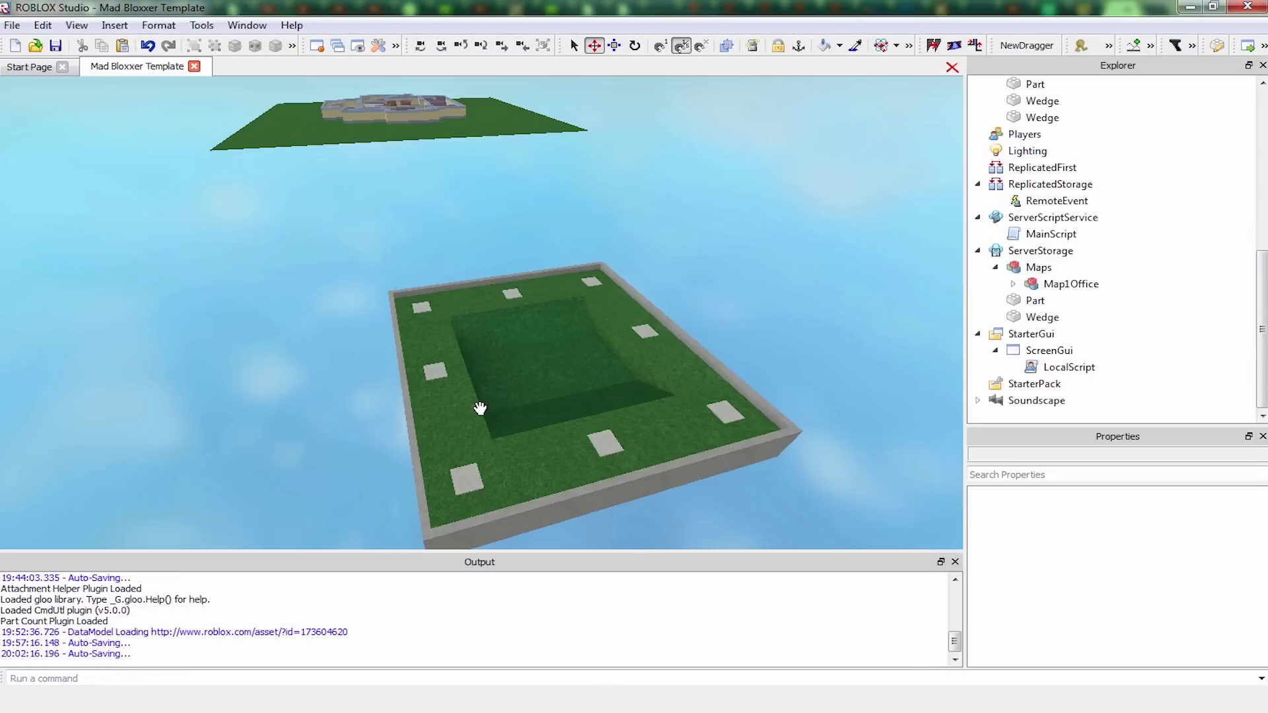
# Select all lobby parts, wedges and spawn locations, leaving out the office map, and group them into one model
pyautogui.scroll(-8, 644, 305)
pyautogui.scroll(-6, 648, 303)
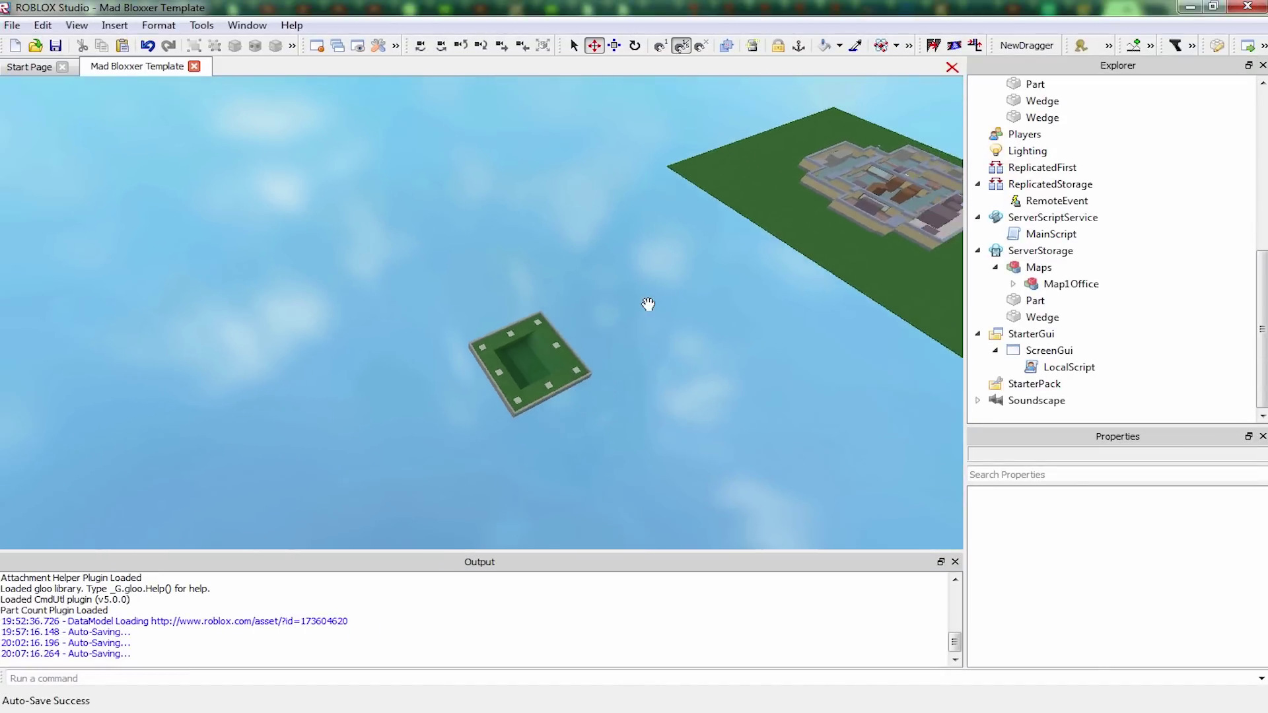
pyautogui.moveTo(647, 304); pyautogui.dragTo(648, 303, button='right')
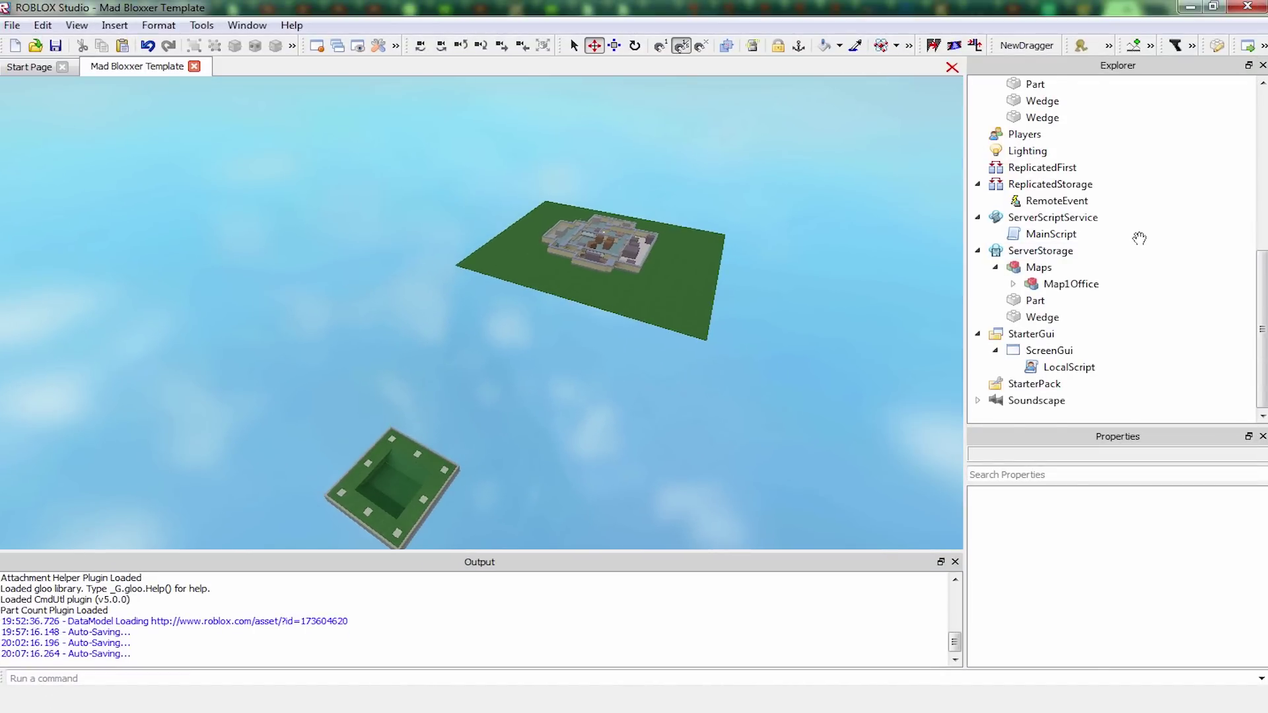
pyautogui.scroll(7, 1140, 239)
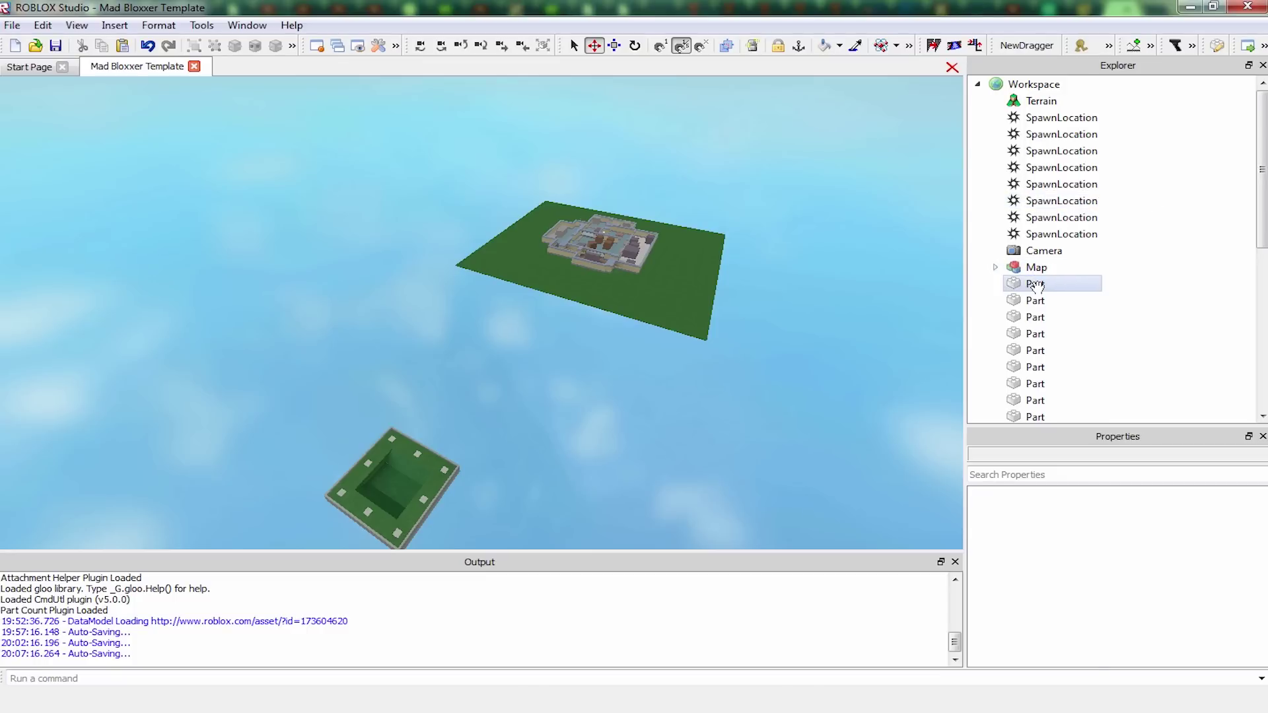
pyautogui.click(1036, 283)
pyautogui.moveTo(504, 367); pyautogui.dragTo(299, 544)
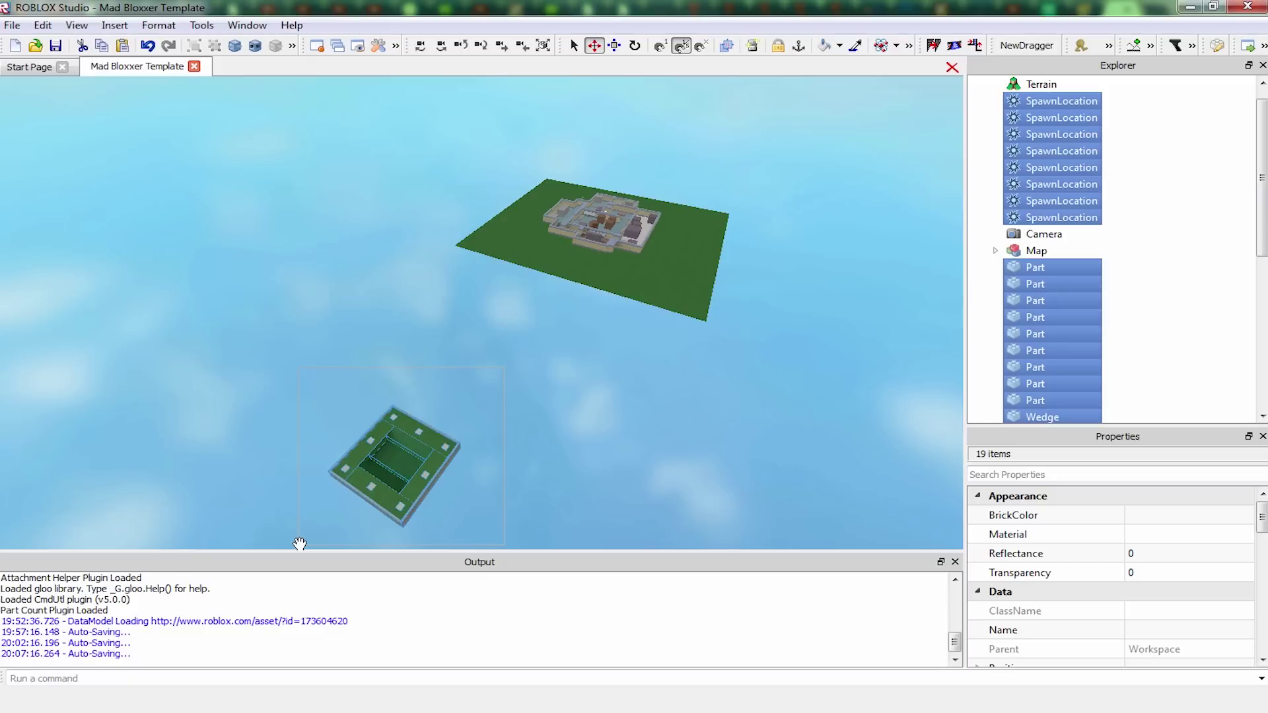
pyautogui.hotkey('ctrl', 'g')
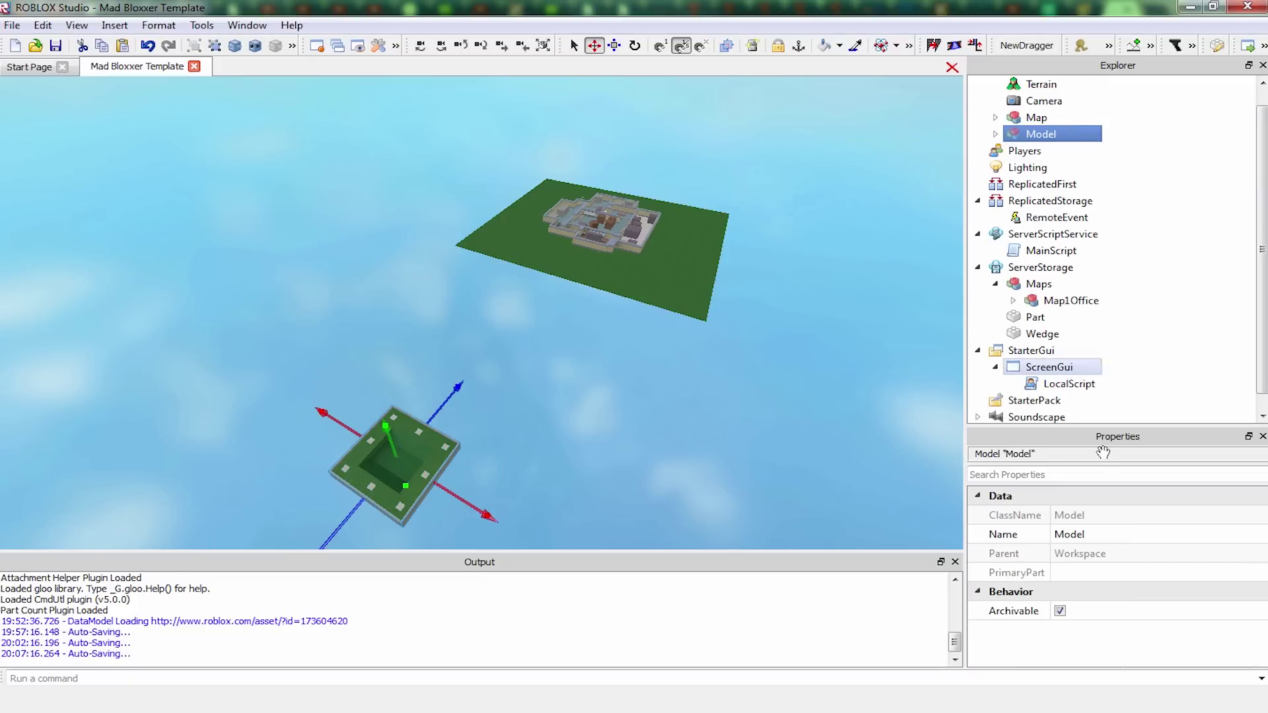
# Rename the grouped lobby model as Lobby and deselect it
pyautogui.click(1091, 534)
pyautogui.write('Lob')
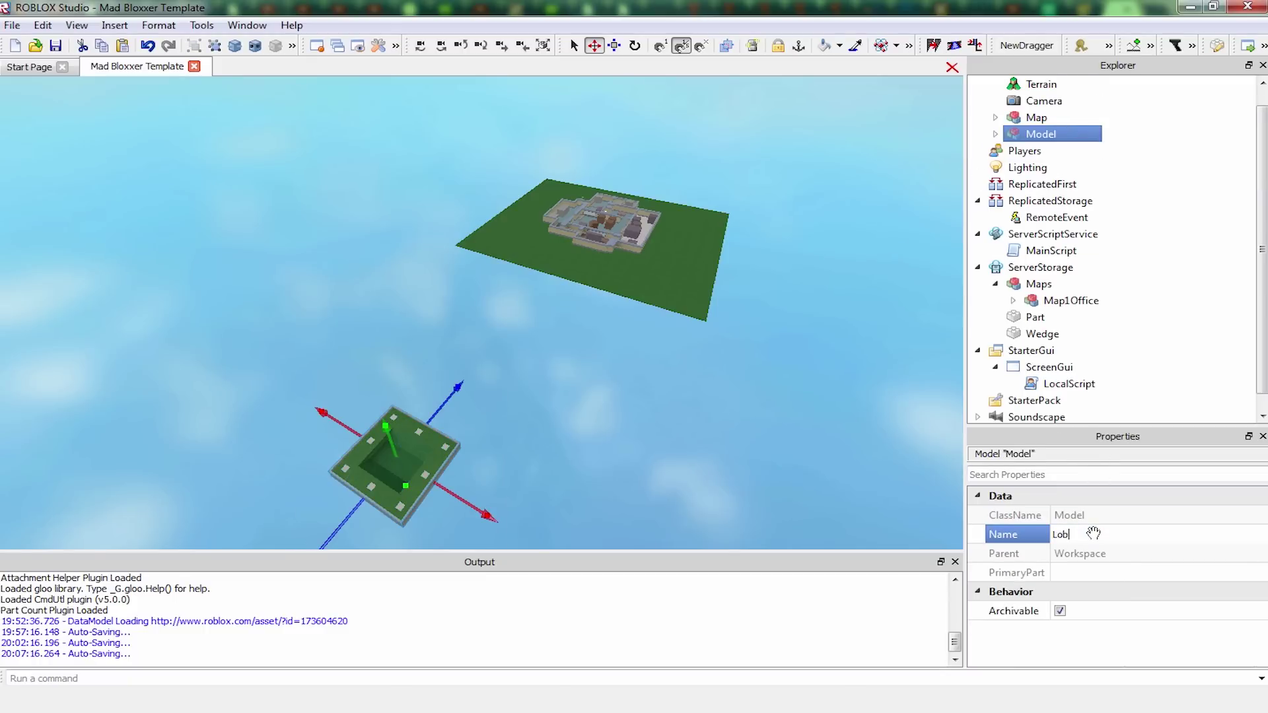
pyautogui.write('by')
pyautogui.press('Return')
pyautogui.click(1191, 166)
# Fly over to the office map and examine its layout from above
pyautogui.moveTo(689, 257); pyautogui.dragTo(690, 255, button='right')
pyautogui.press('w')
pyautogui.press('d')
pyautogui.press('w')
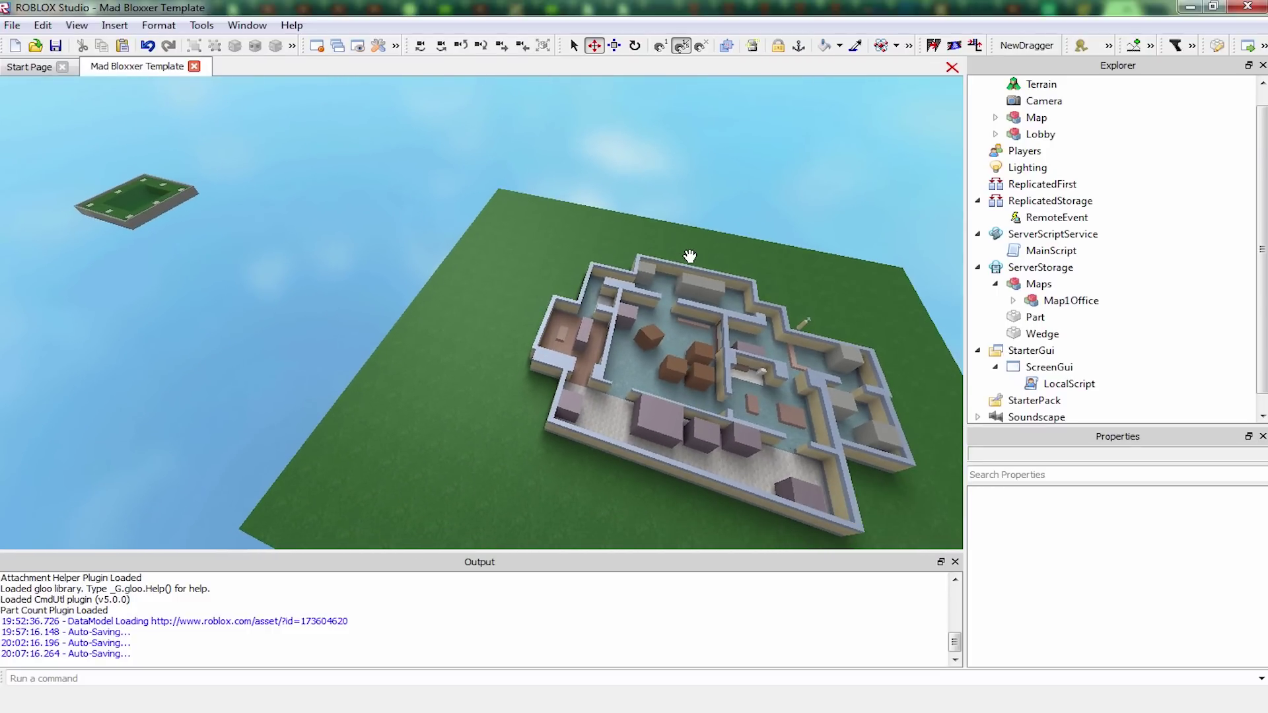